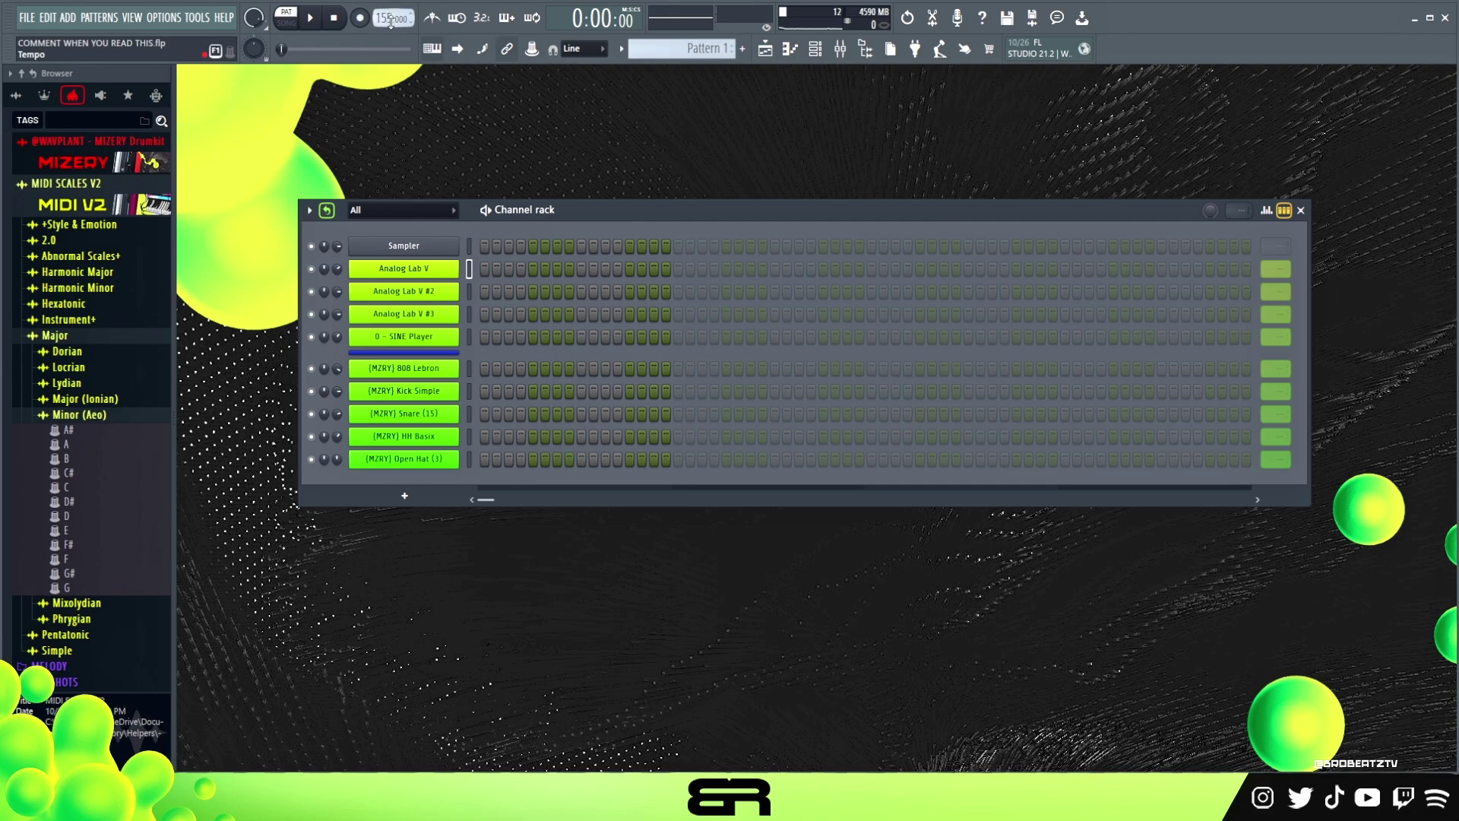
View the Airy Flute preset on the first Analog Lab V channel, then close the instrument window
click(446, 273)
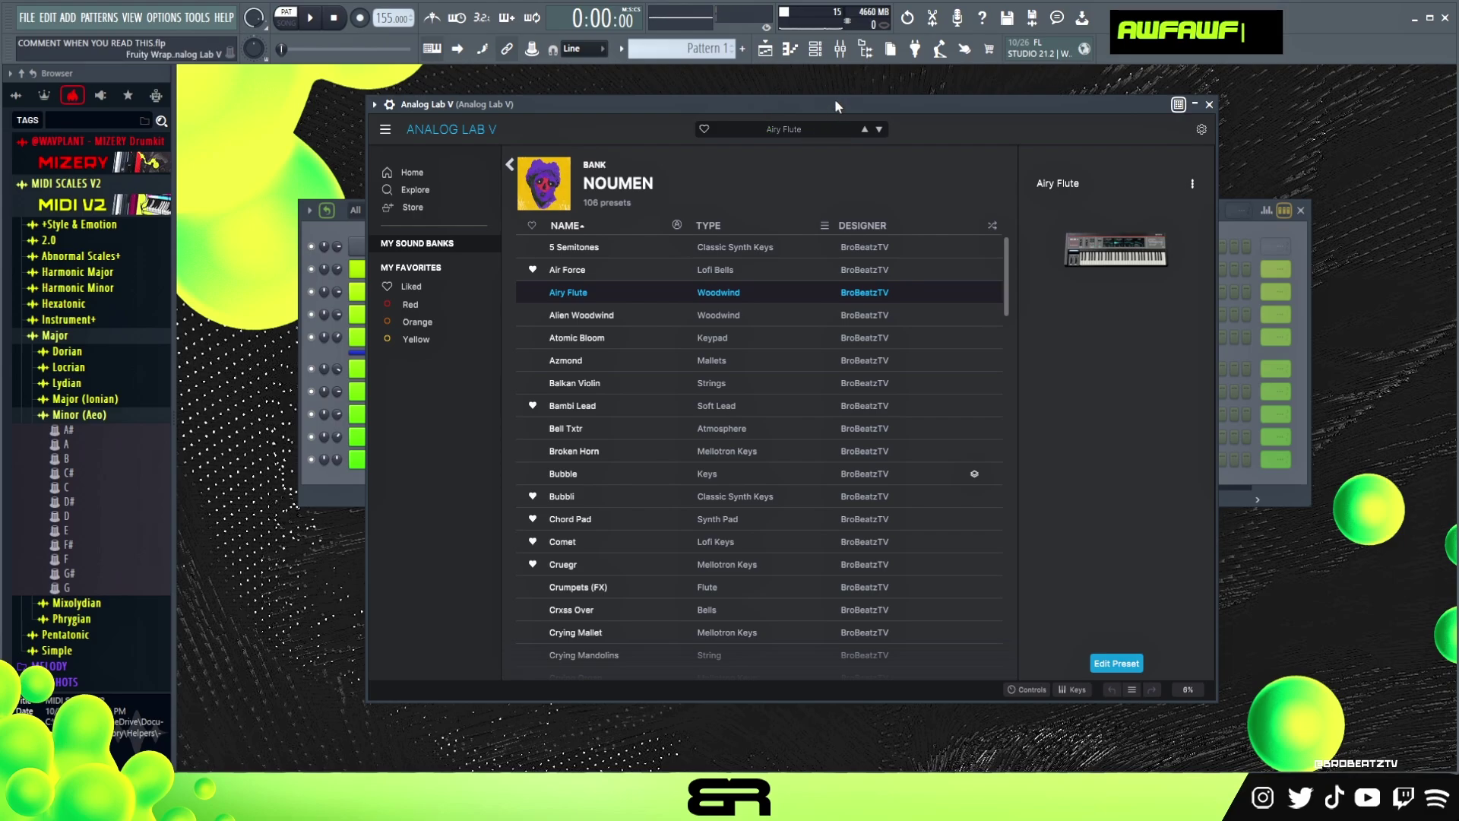
click(1209, 104)
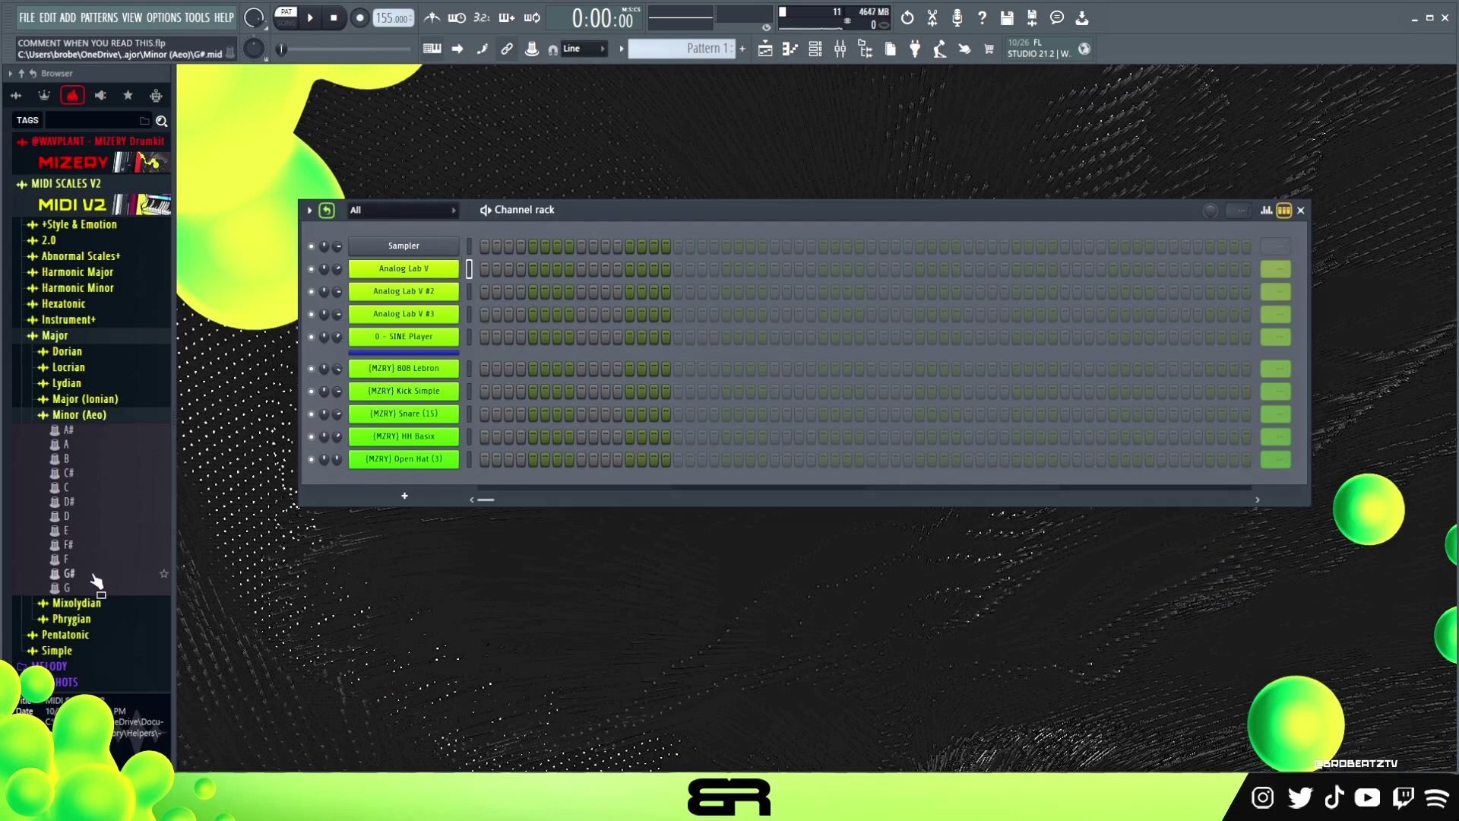
Load the D# Minor (Aeo) scale MIDI onto the Sampler channel and rename the channel D# Min
drag(90, 540, 426, 247)
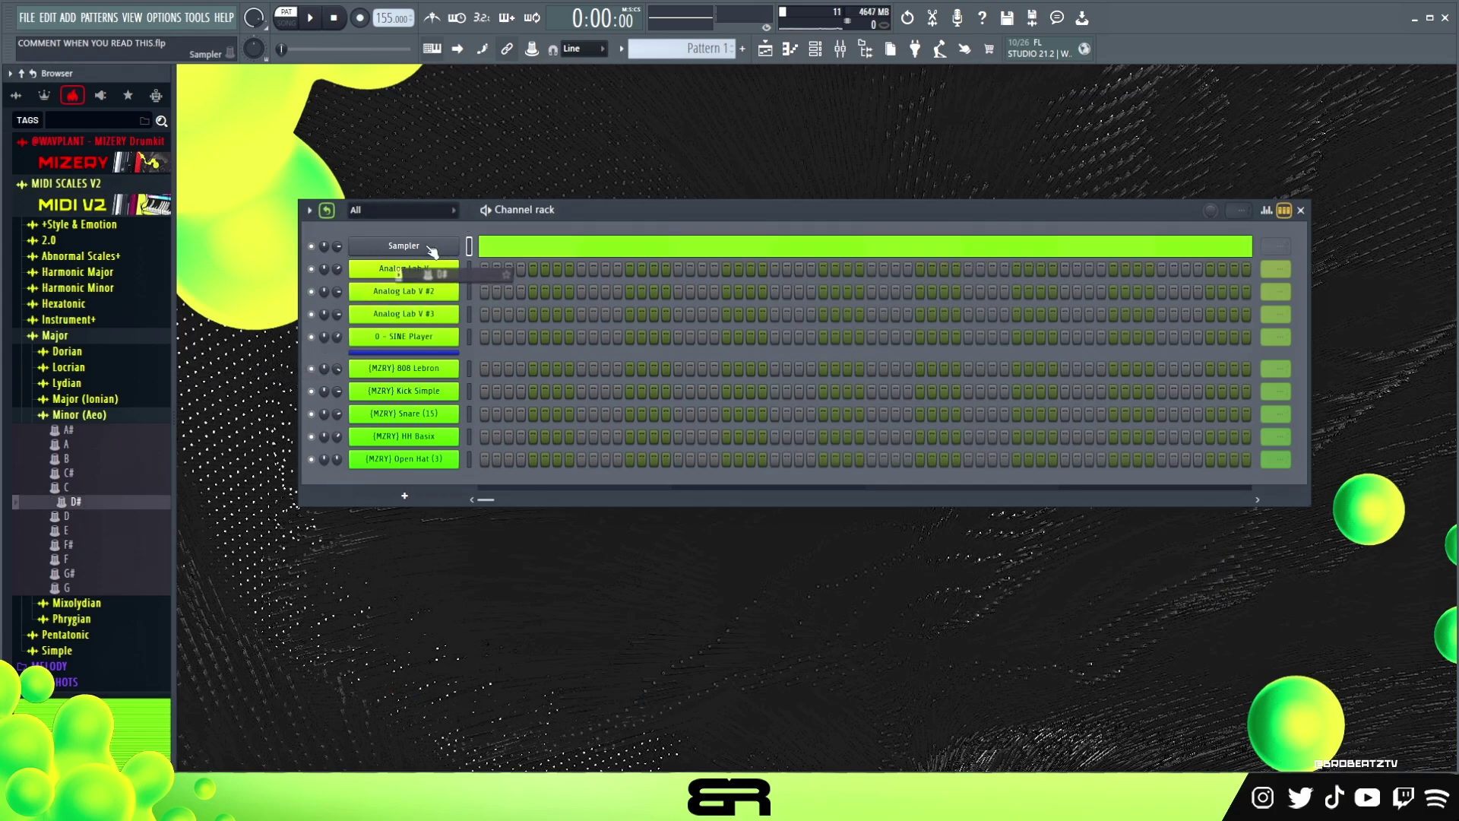
right_click(460, 242)
click(506, 281)
text(D# Min)
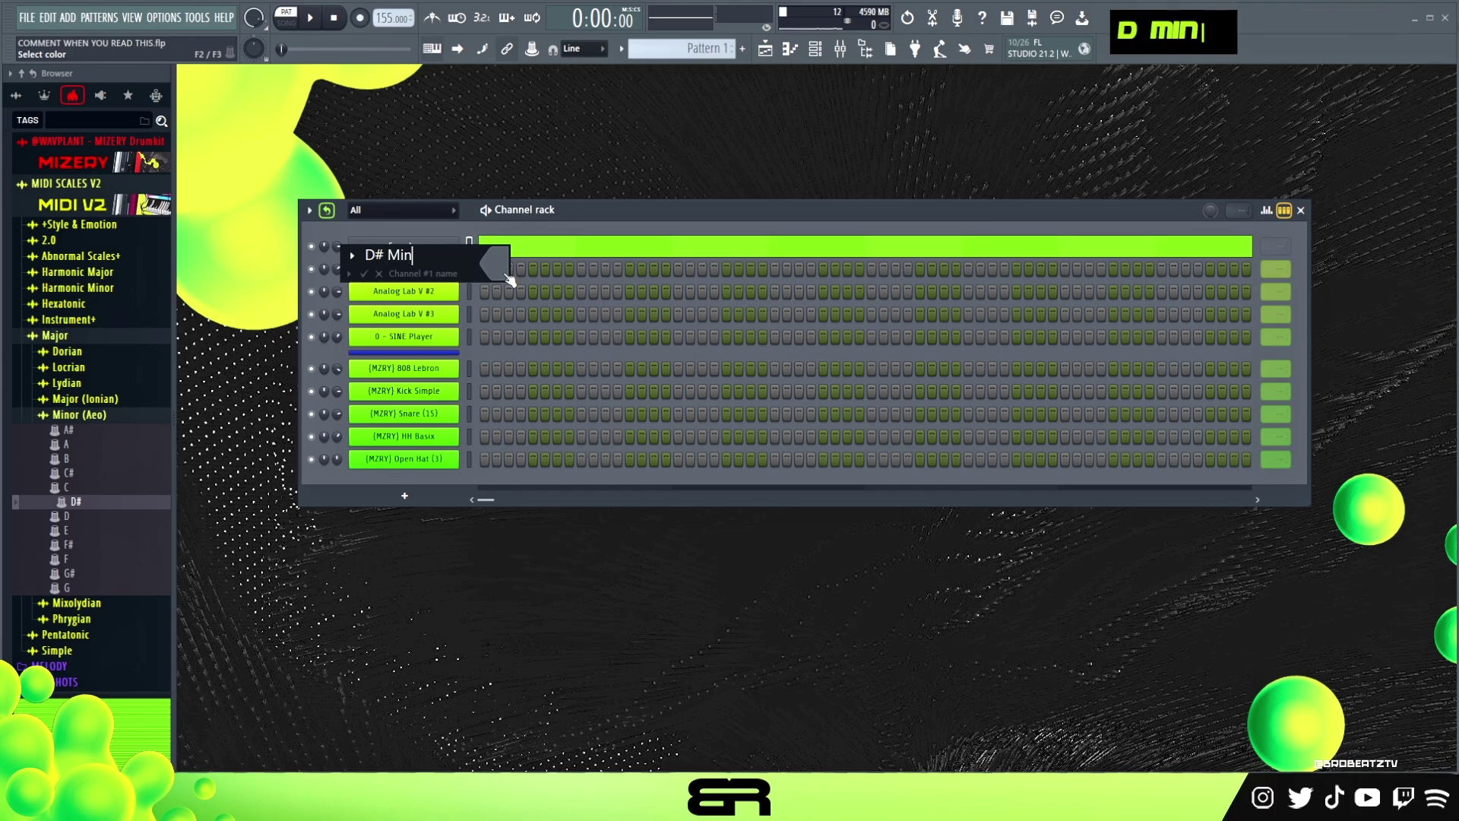
key(Return)
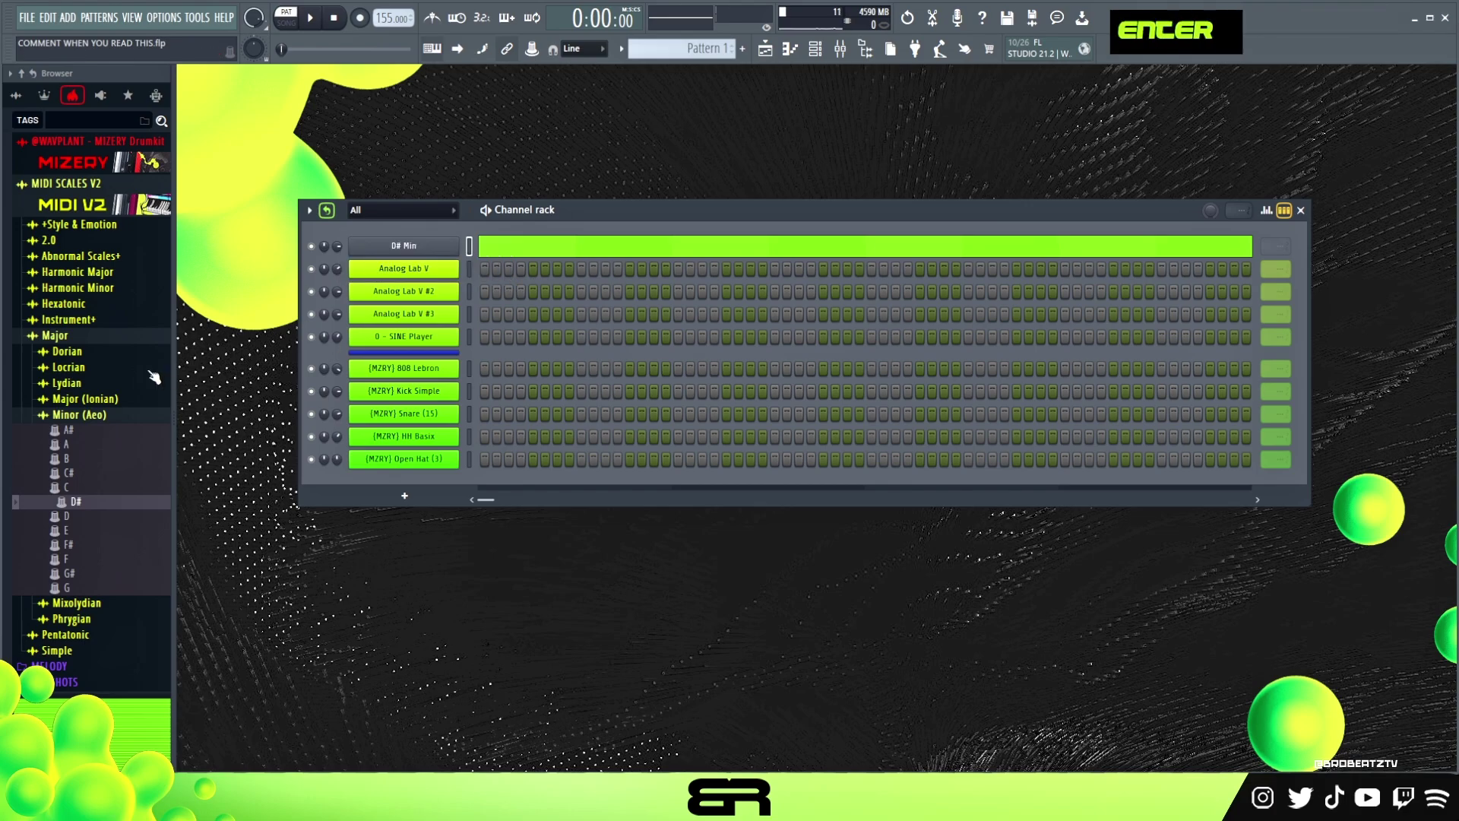
Open the piano roll of the first Analog Lab V channel and place a D#5 note at the start of bar 1
right_click(425, 269)
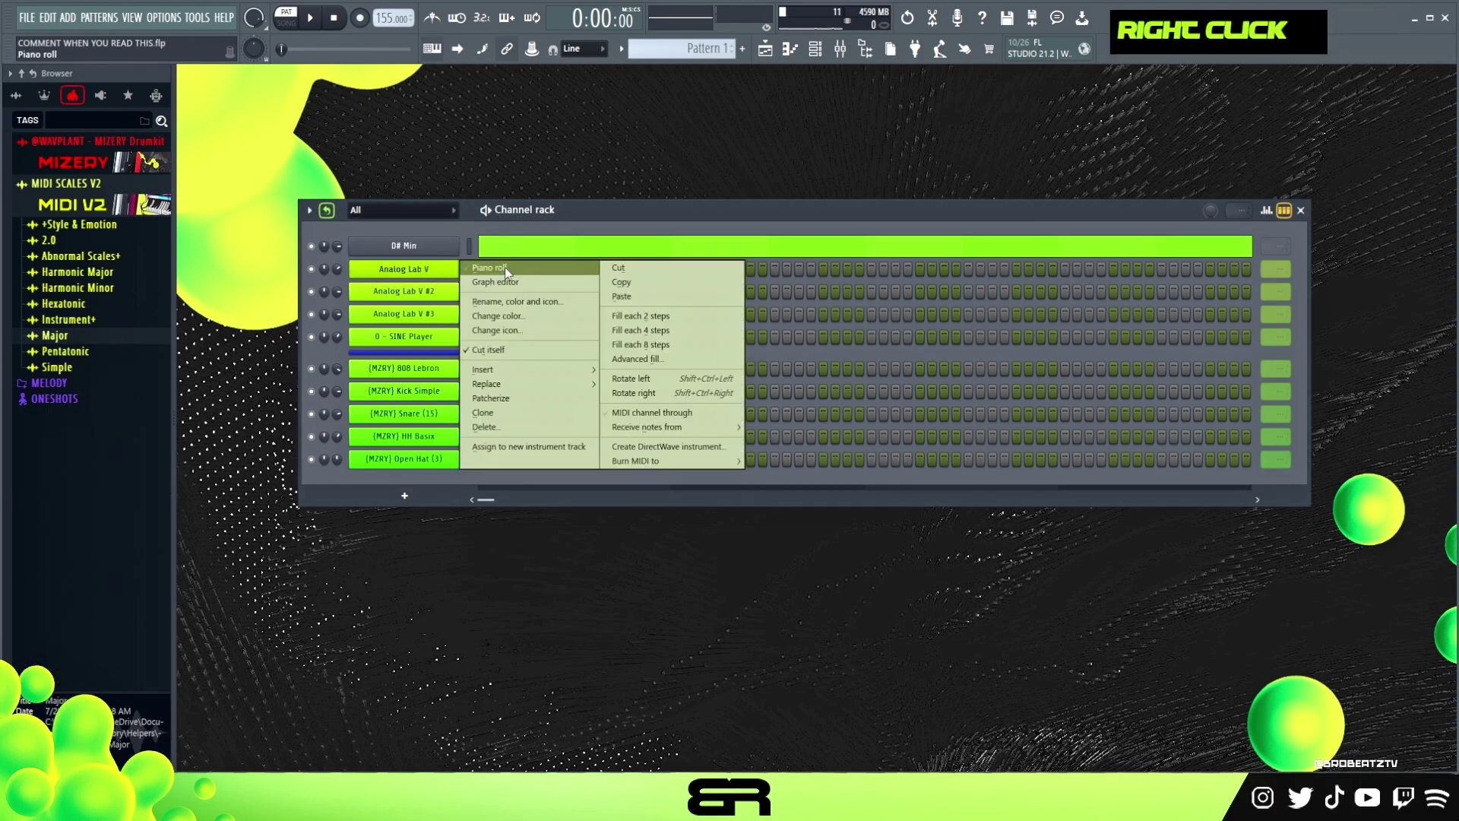
click(504, 266)
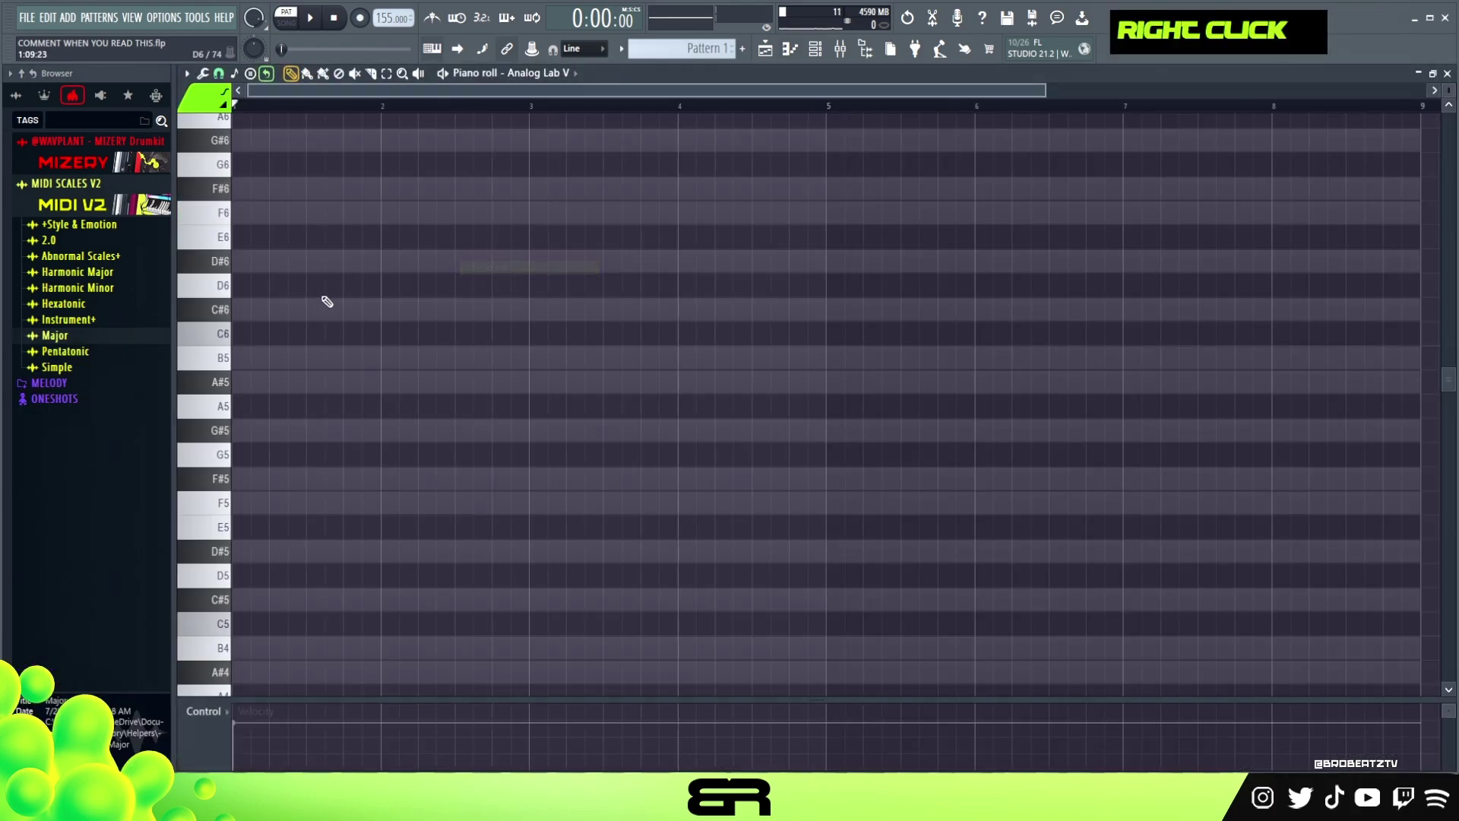
click(218, 73)
click(253, 287)
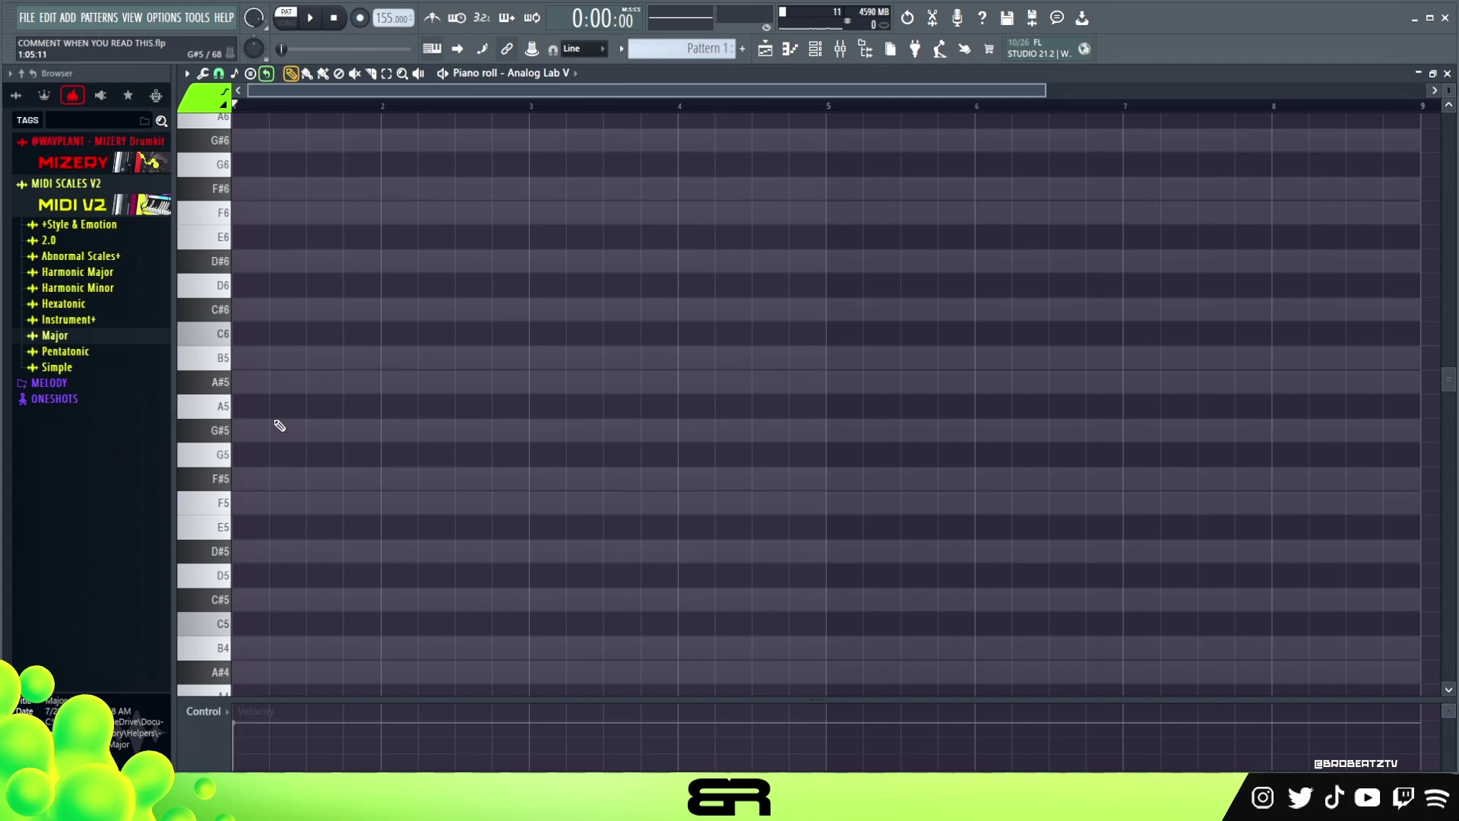
click(266, 556)
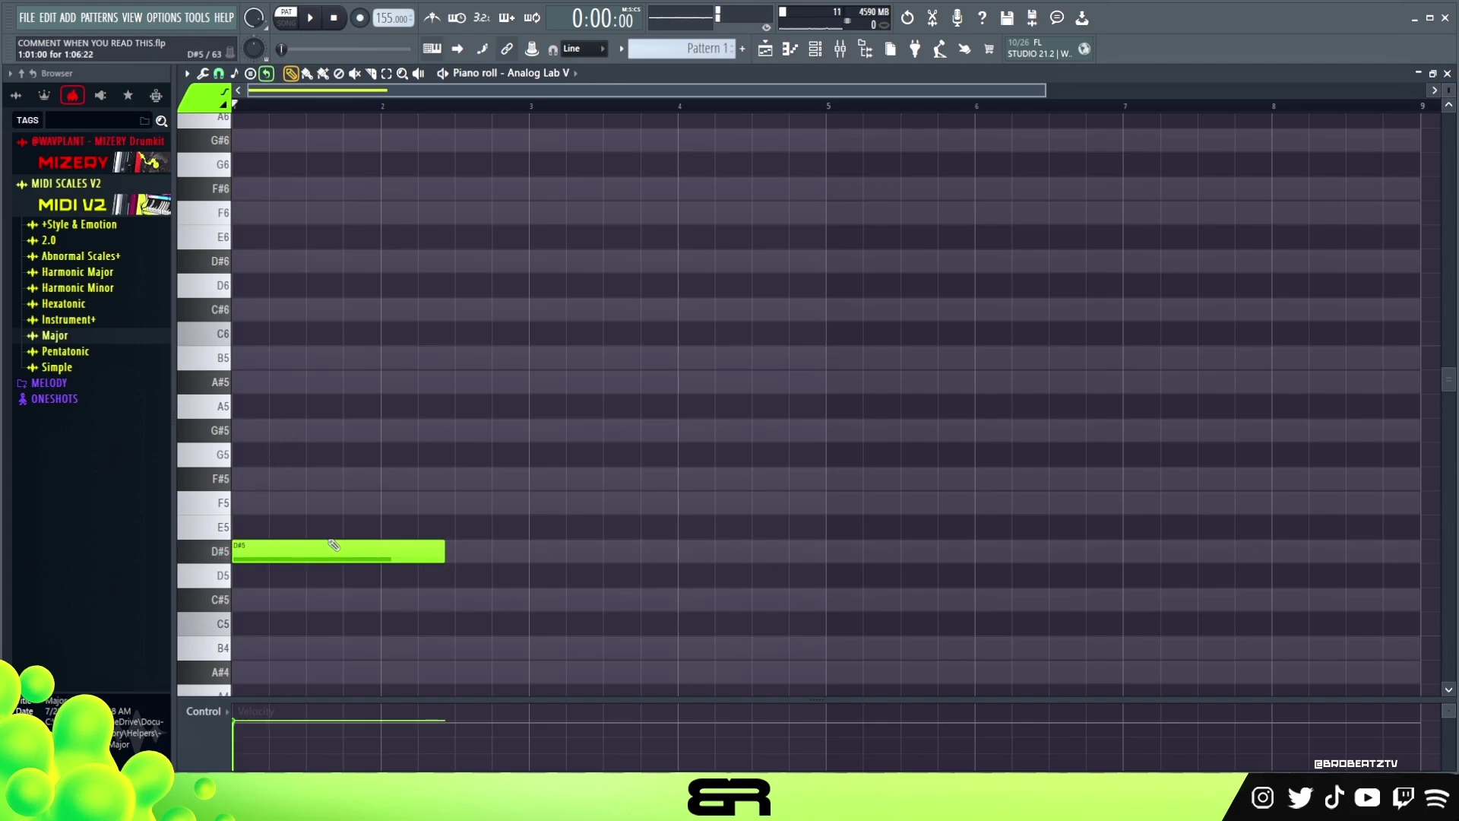
Shorten the D#5 note to a duration of 0:04:00 and stack F#5 and A#5 notes above it as a chord
key(ctrl+a)
key(shift+d)
drag(265, 538, 260, 555)
shift+double_click(263, 553)
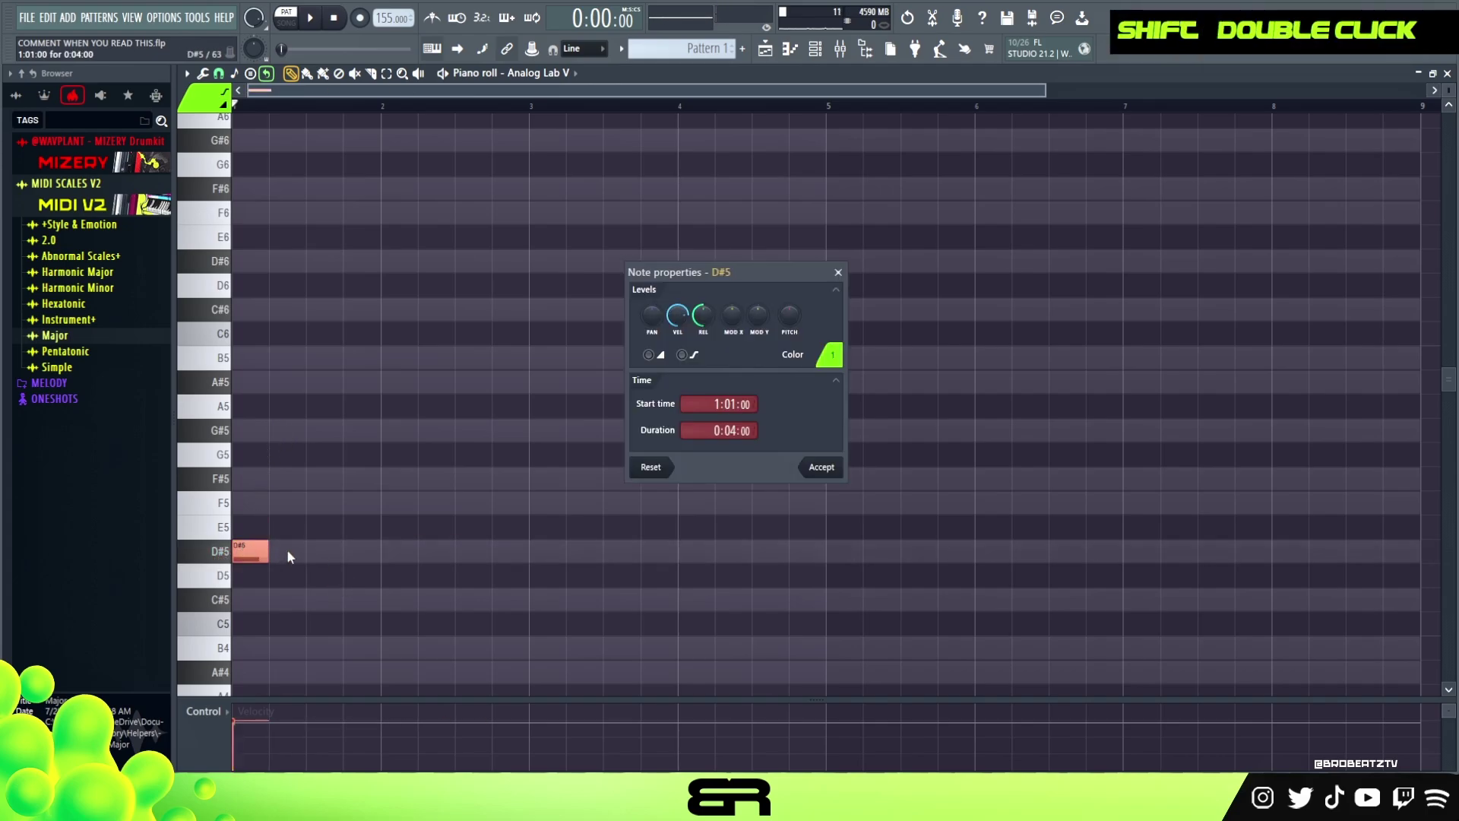
key(Escape)
click(251, 479)
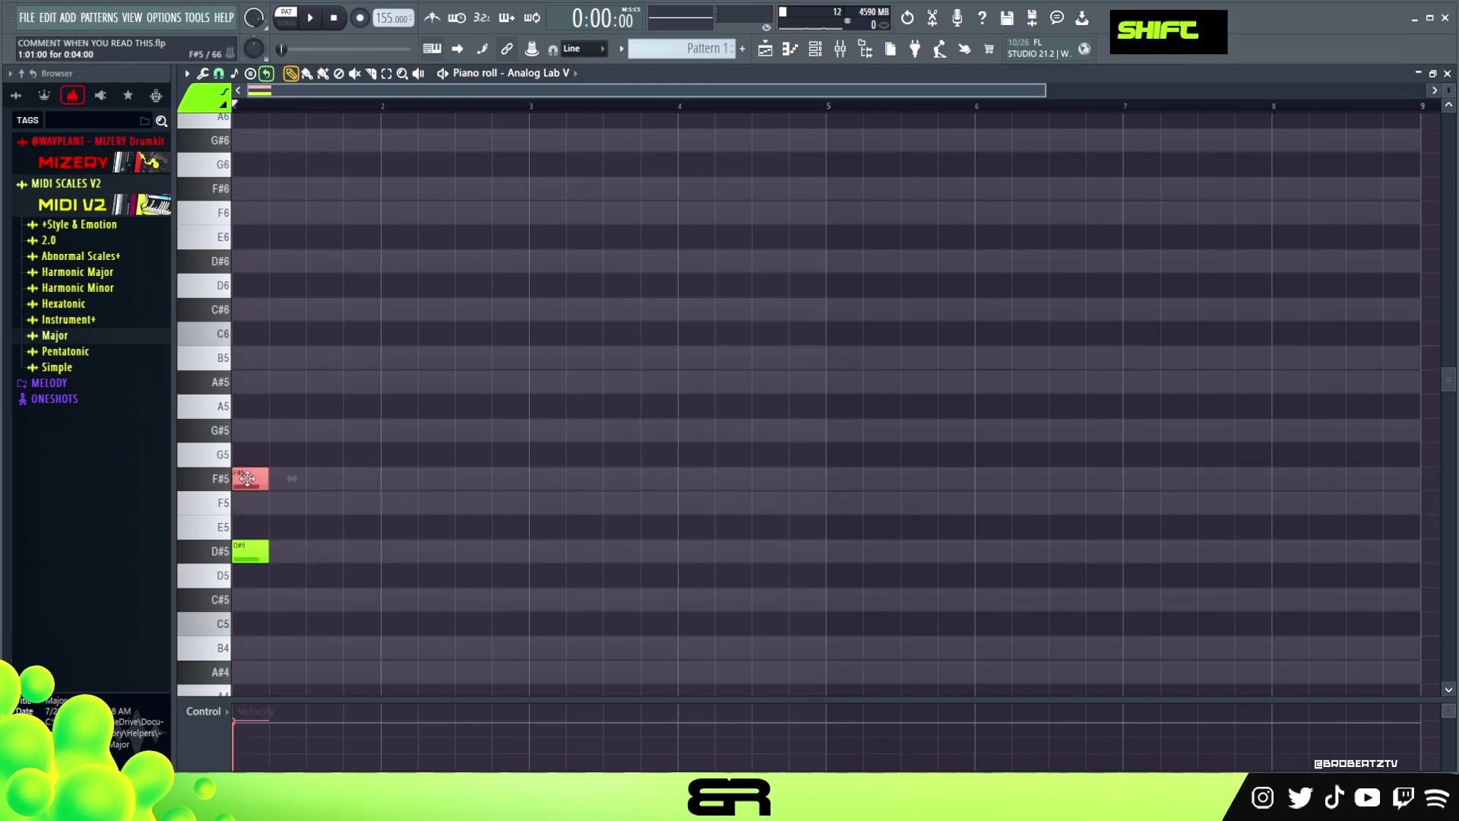
click(242, 378)
click(291, 550)
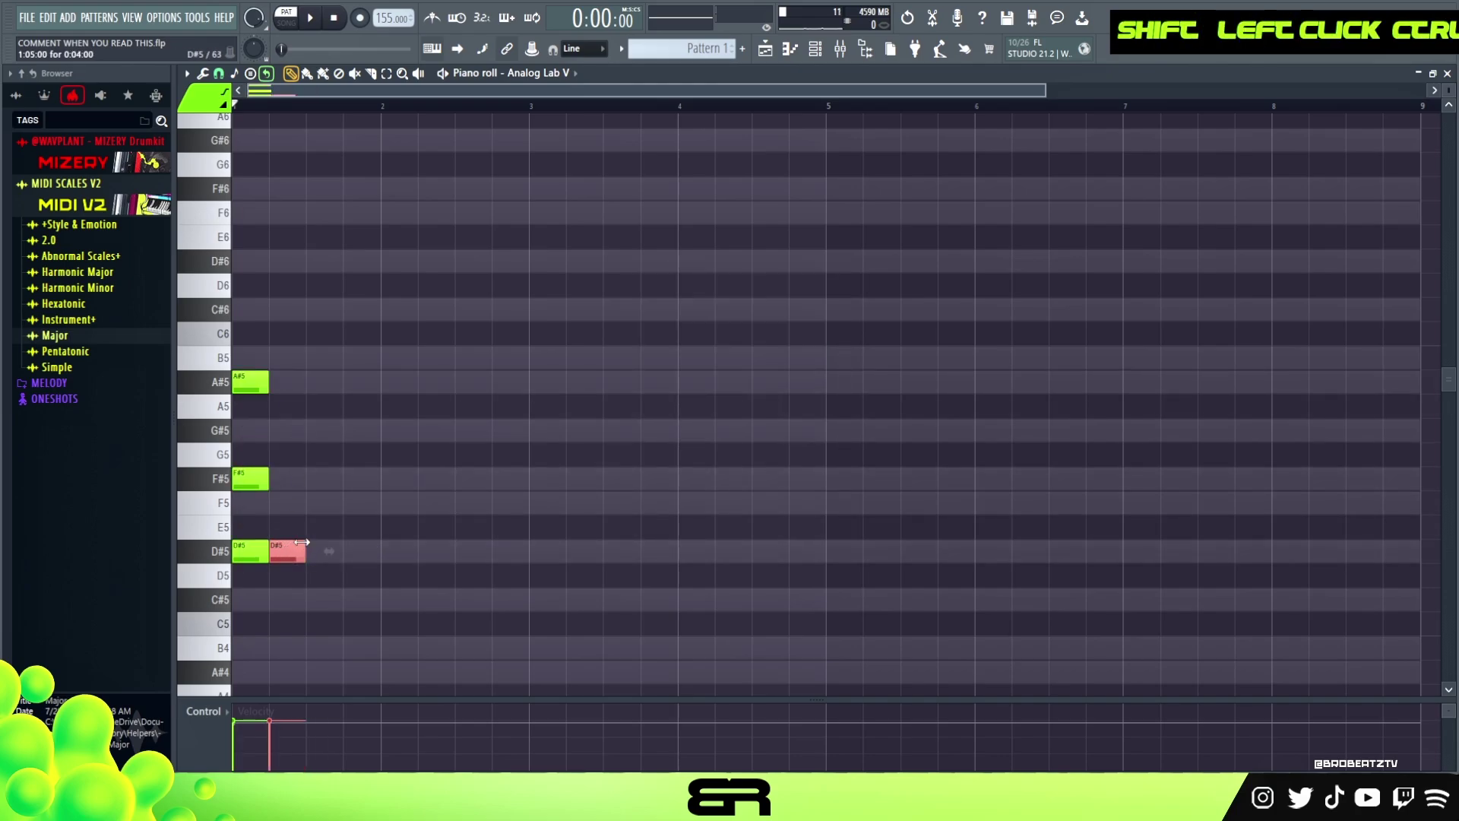
key(shift+Up)
key(shift+Up)
key(shift+Up)
key(shift+Up)
key(shift+Up)
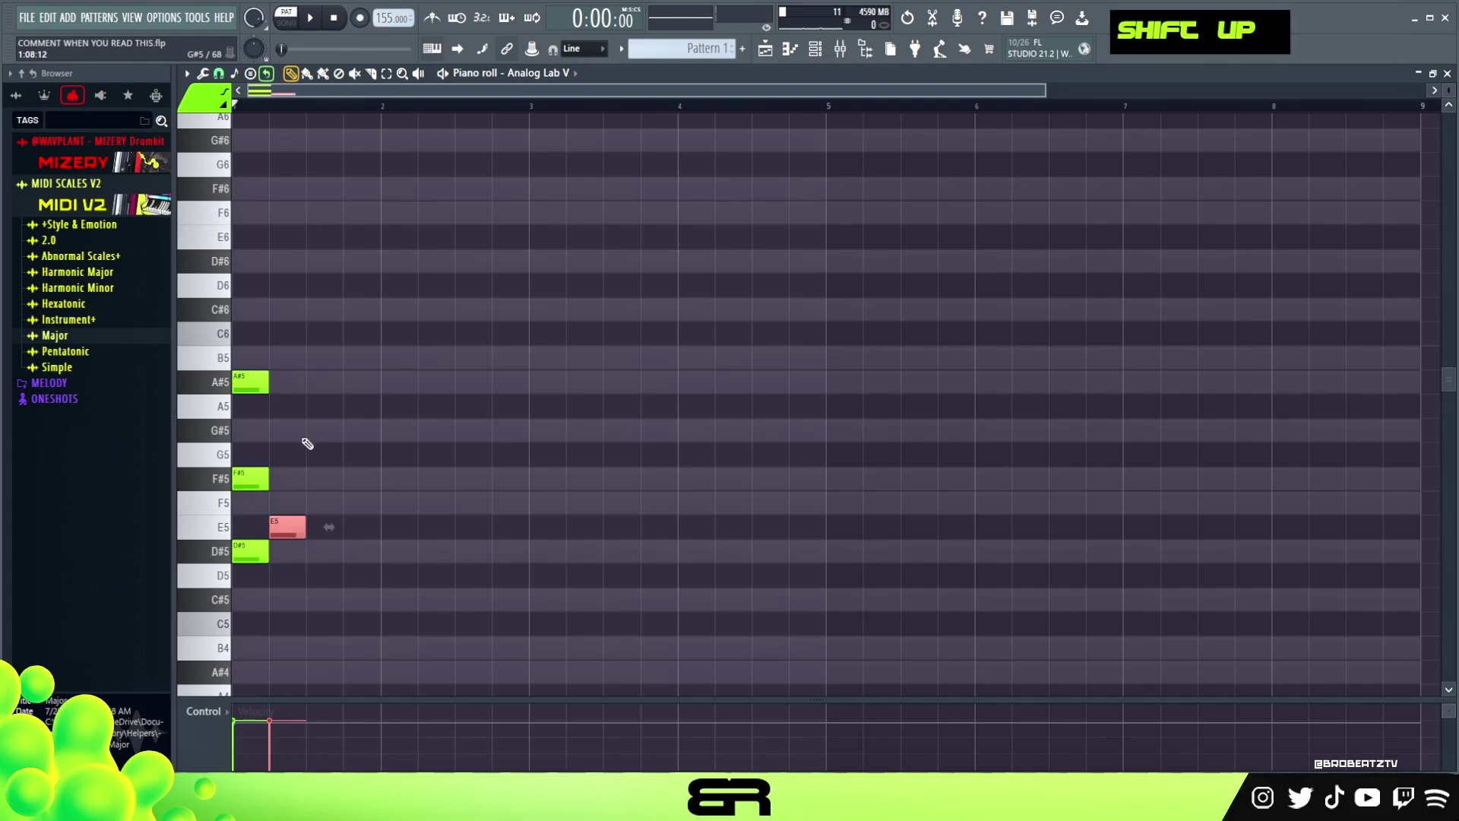
key(shift+Up)
key(shift+Up)
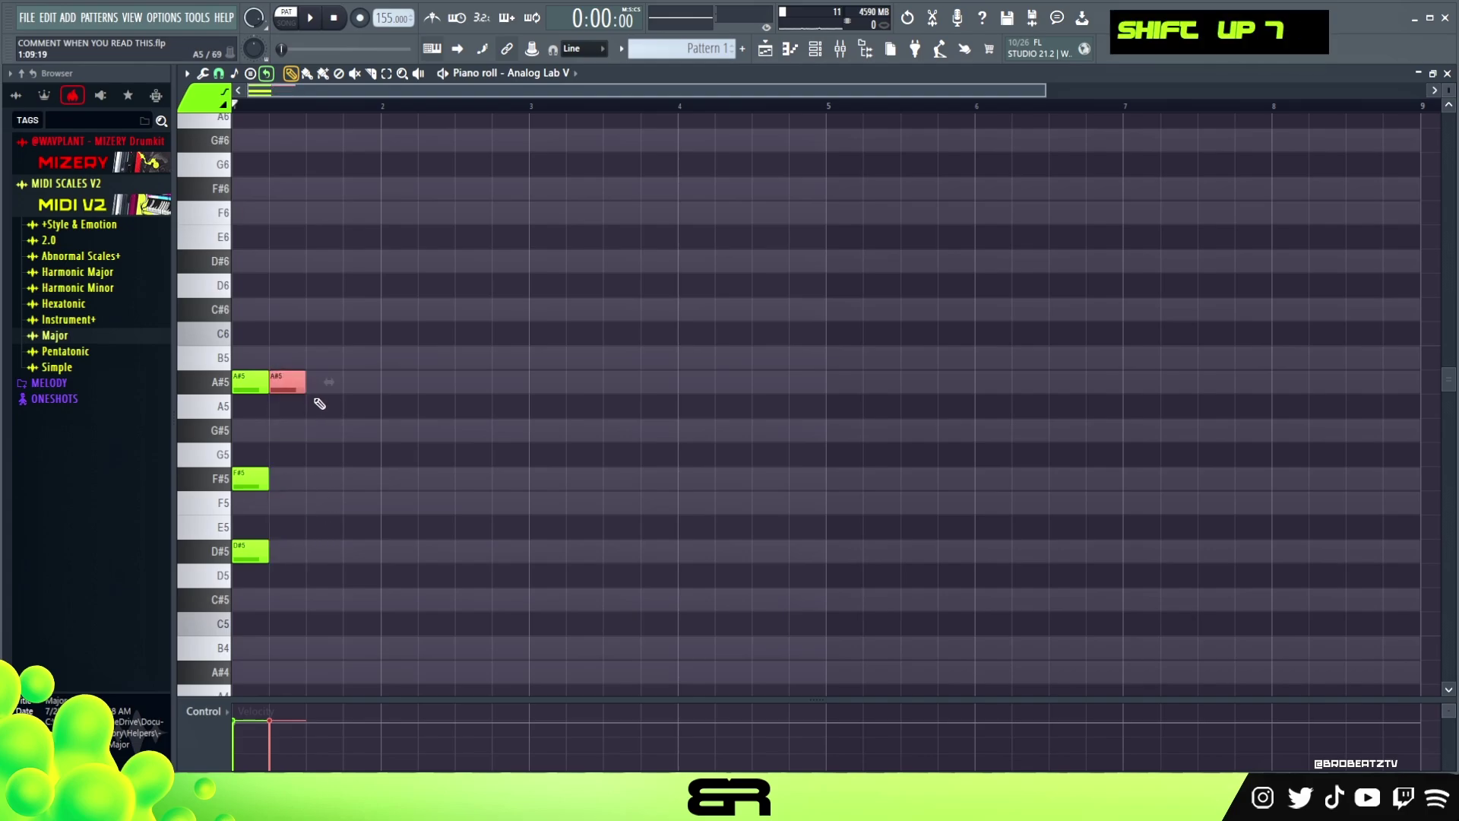
right_click(282, 383)
Select the A#5 note of the chord and transpose it down one octave to A#4
drag(232, 351, 290, 410)
key(ctrl+Down)
scroll(309, 401, down, 1)
right_click(330, 394)
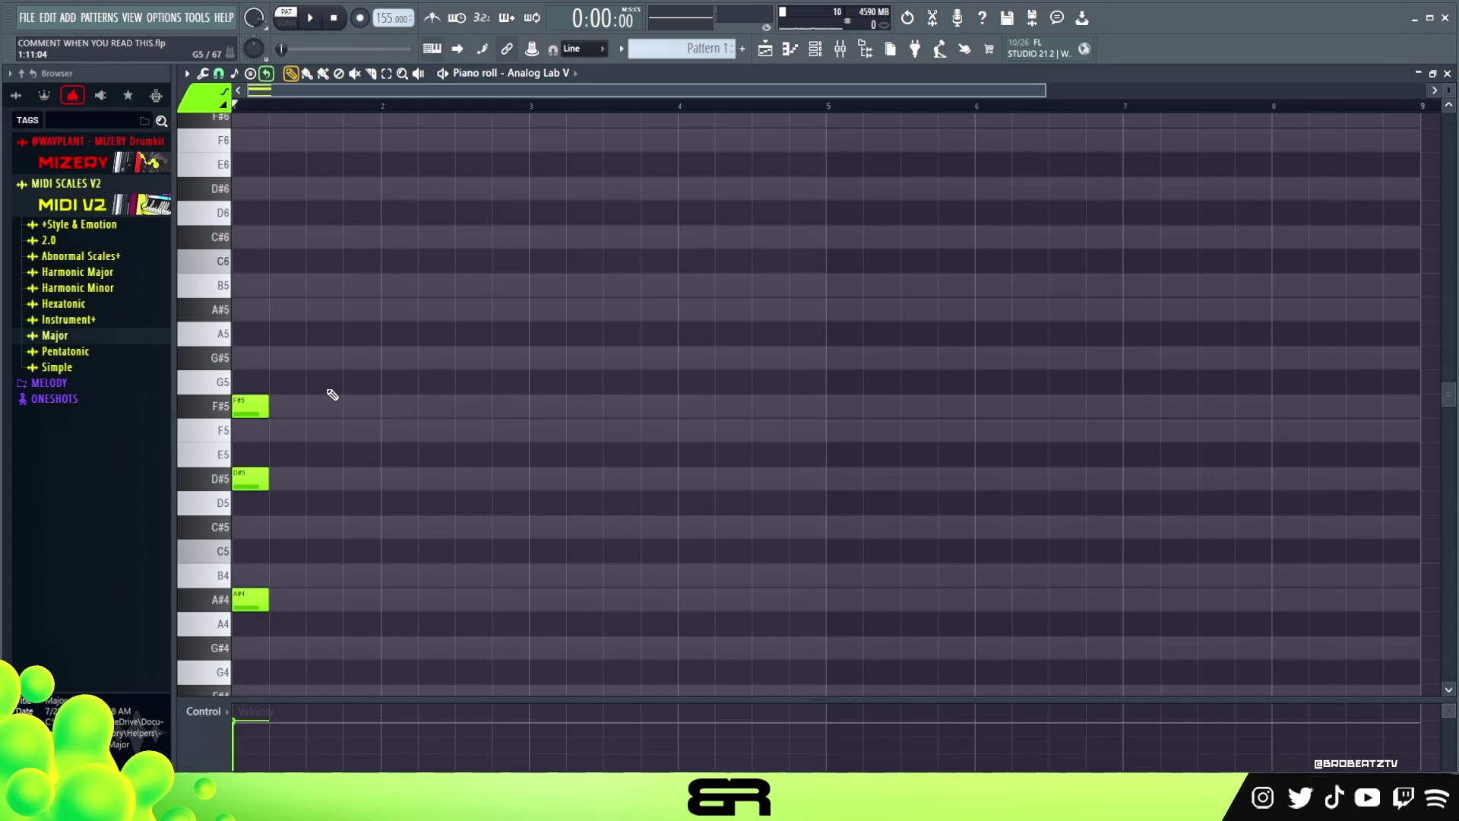
drag(289, 369, 426, 609)
key(ctrl+z)
right_click(336, 541)
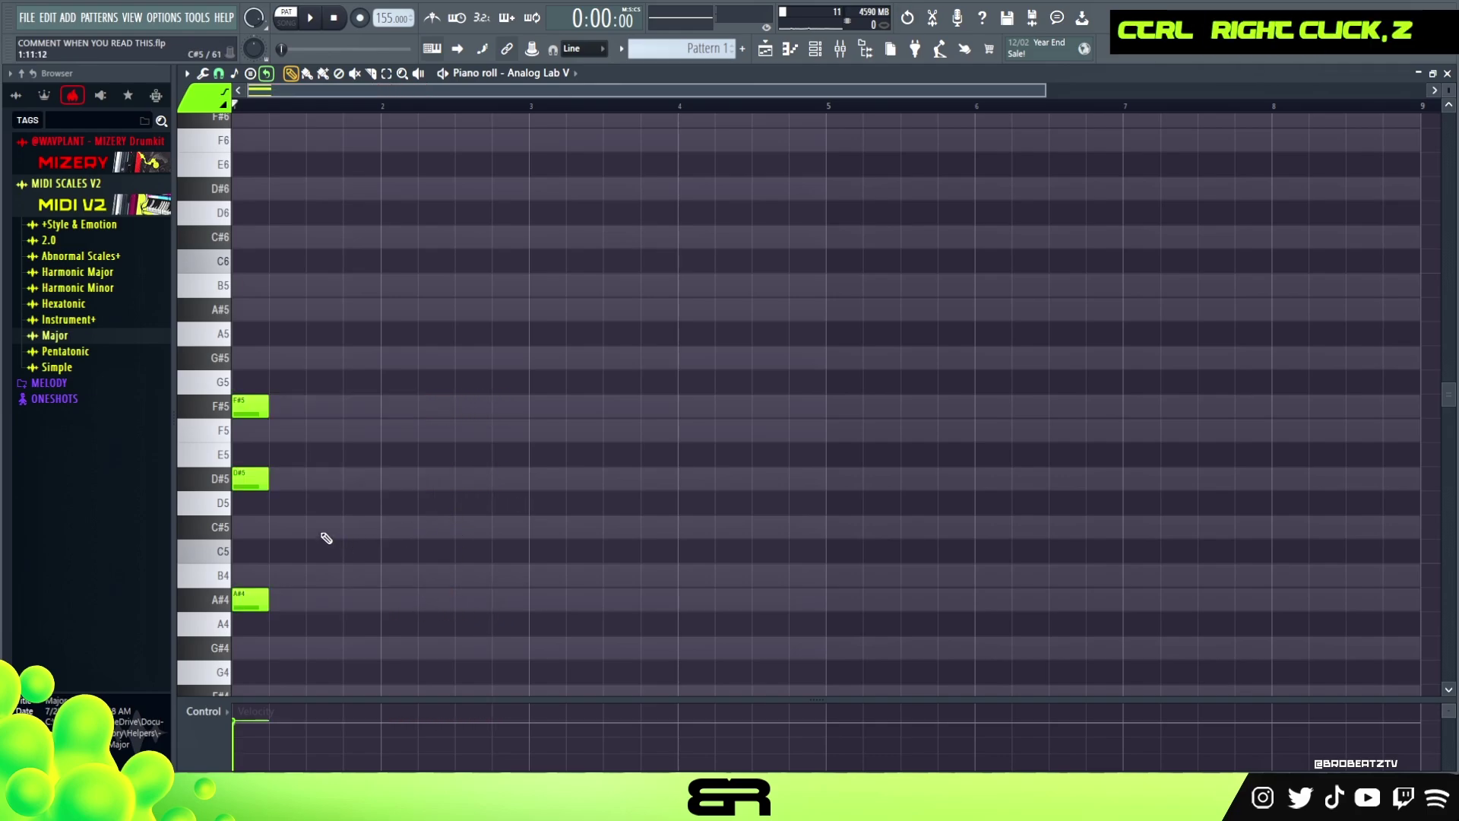
scroll(329, 505, down, 3)
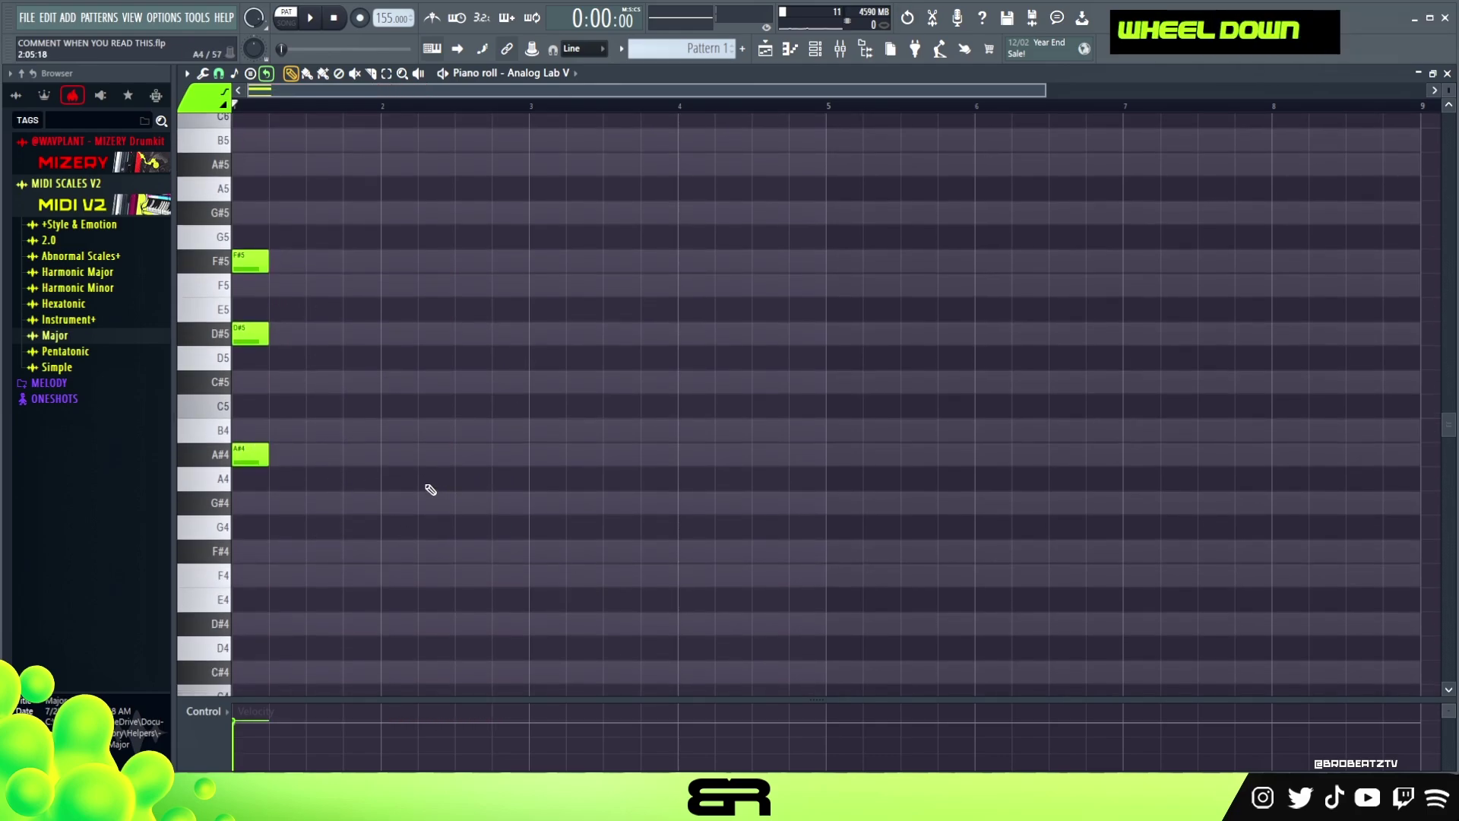
scroll(346, 583, up, 3)
right_click(302, 406)
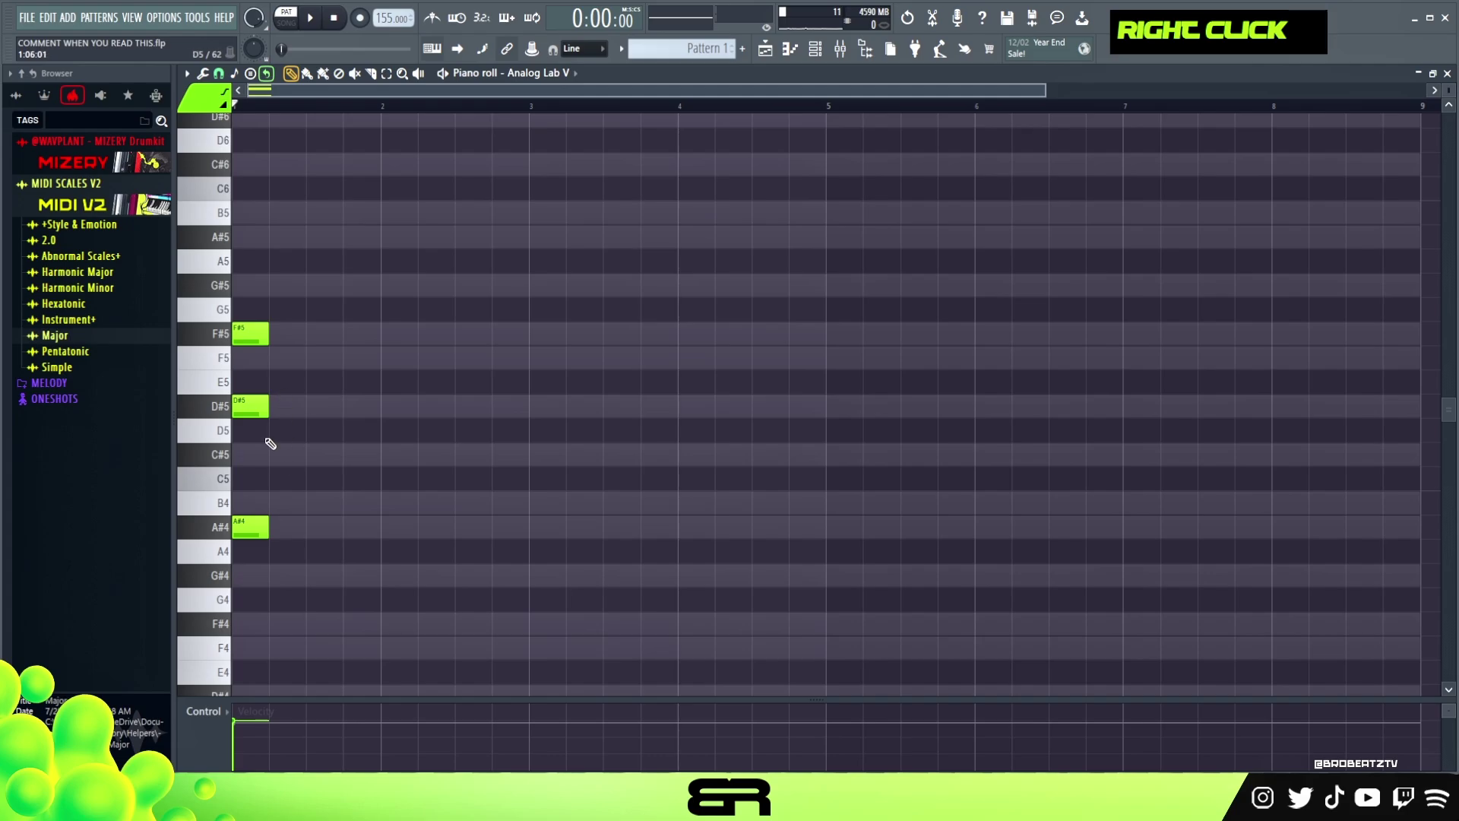
Move the A#4 note to the middle of bar 1 and copy the F#5 note to the same position
drag(251, 530, 323, 530)
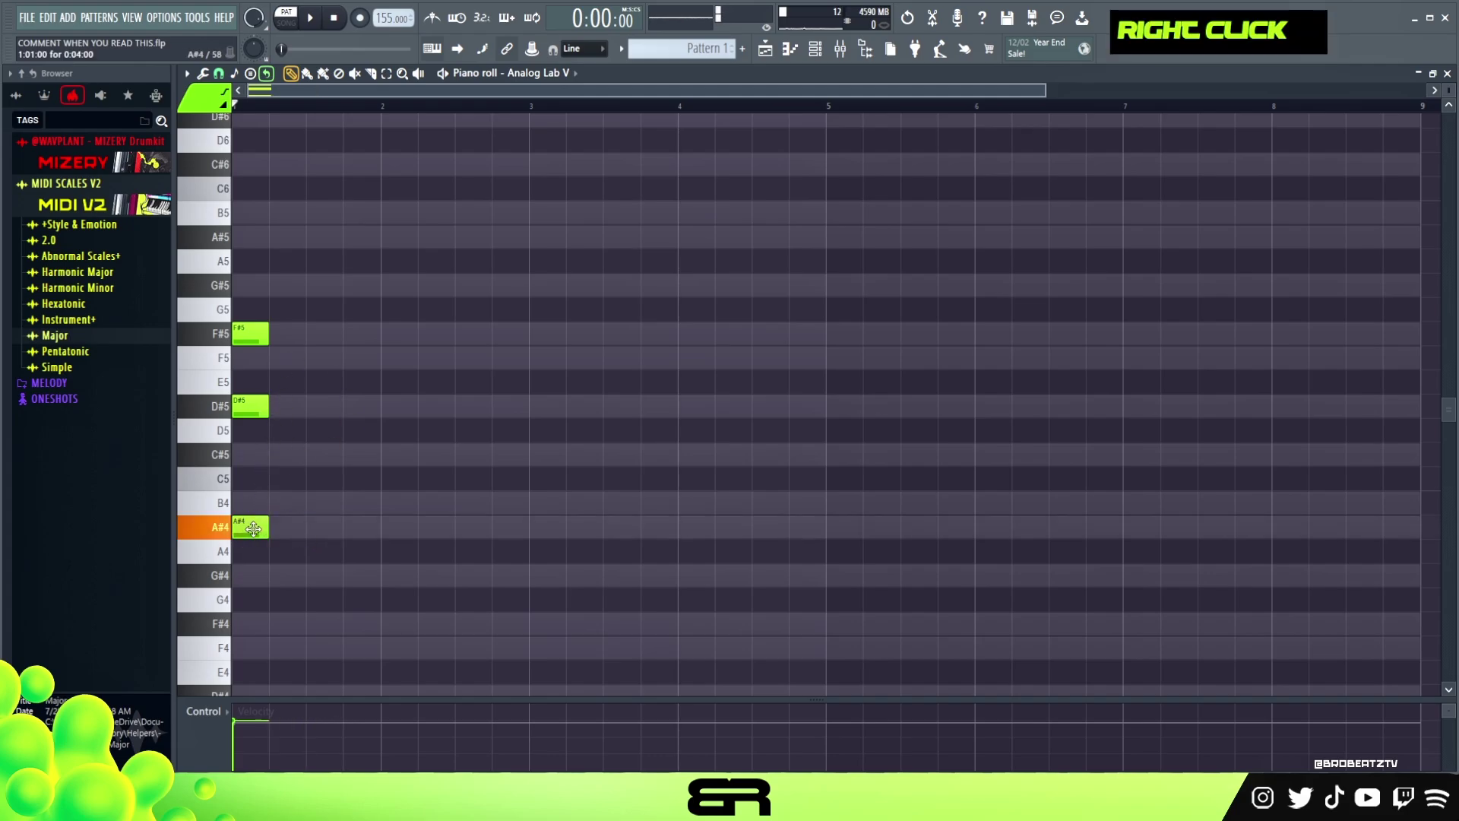
drag(251, 530, 318, 525)
drag(255, 342, 327, 333)
Duplicate the four notes of bar 1 into bars 2 and 3
mouse_move(328, 299)
mouse_down()
mouse_move(332, 539)
mouse_move(211, 561)
mouse_up()
drag(253, 408, 557, 417)
right_click(487, 465)
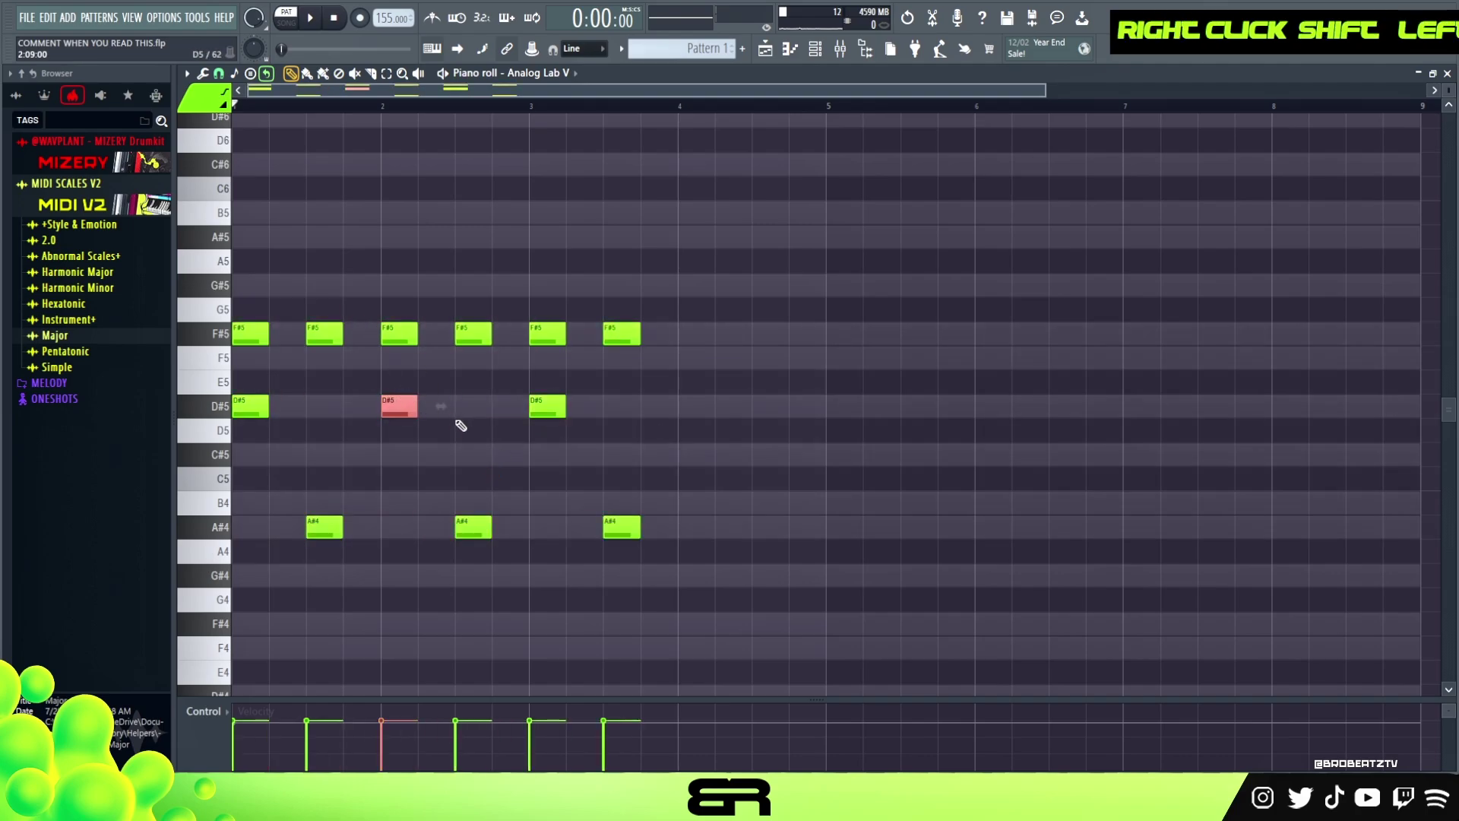
At the start of bar 2, add an A#4 note and replace the D#5 and F#5 notes with one F5
right_click(410, 434)
ctrl+click(474, 533)
drag(474, 530, 401, 529)
right_click(417, 487)
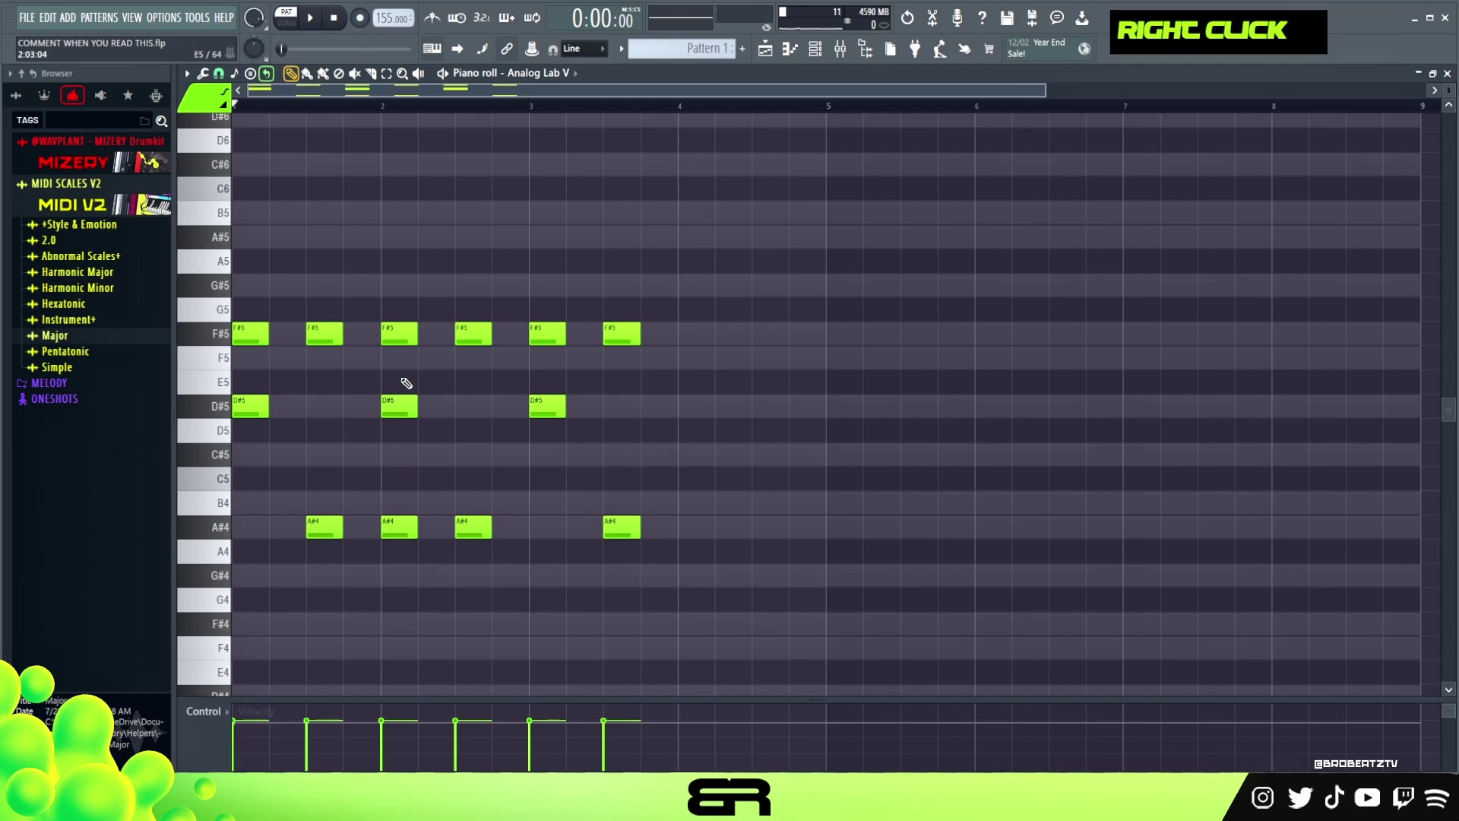
drag(399, 406, 399, 357)
Add a D#5 note in the middle of bar 2 and replace the F#5 there with an F5 on the last beat, checking by playback
click(473, 406)
key(space)
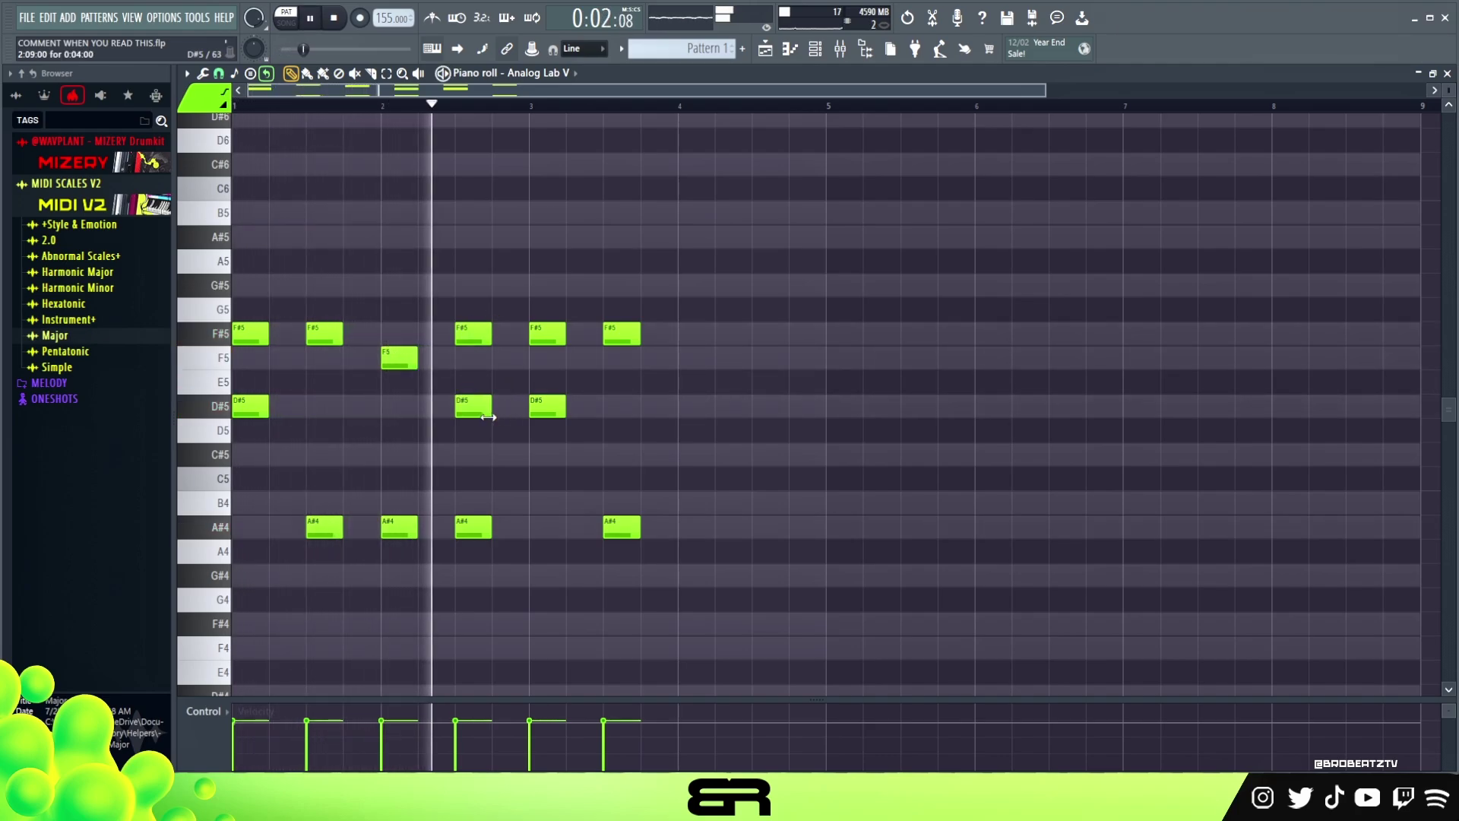
key(space)
key(space)
right_click(473, 334)
click(508, 357)
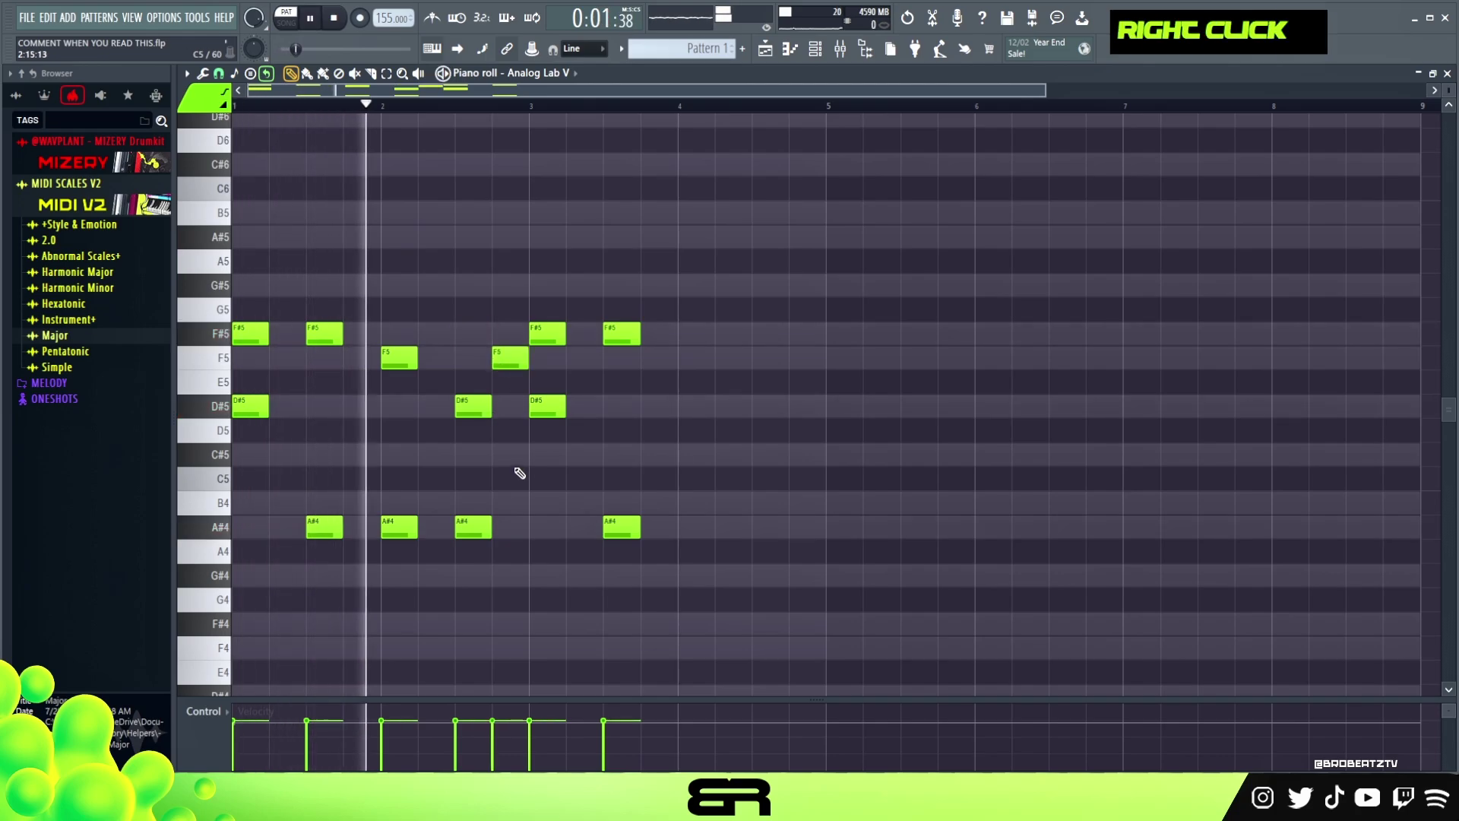
Clear the notes in bar 3 and copy the two-bar pattern from bars 1 and 2 into bars 3 and 4
right_click(547, 334)
right_click(548, 406)
right_click(621, 334)
right_click(621, 527)
key(space)
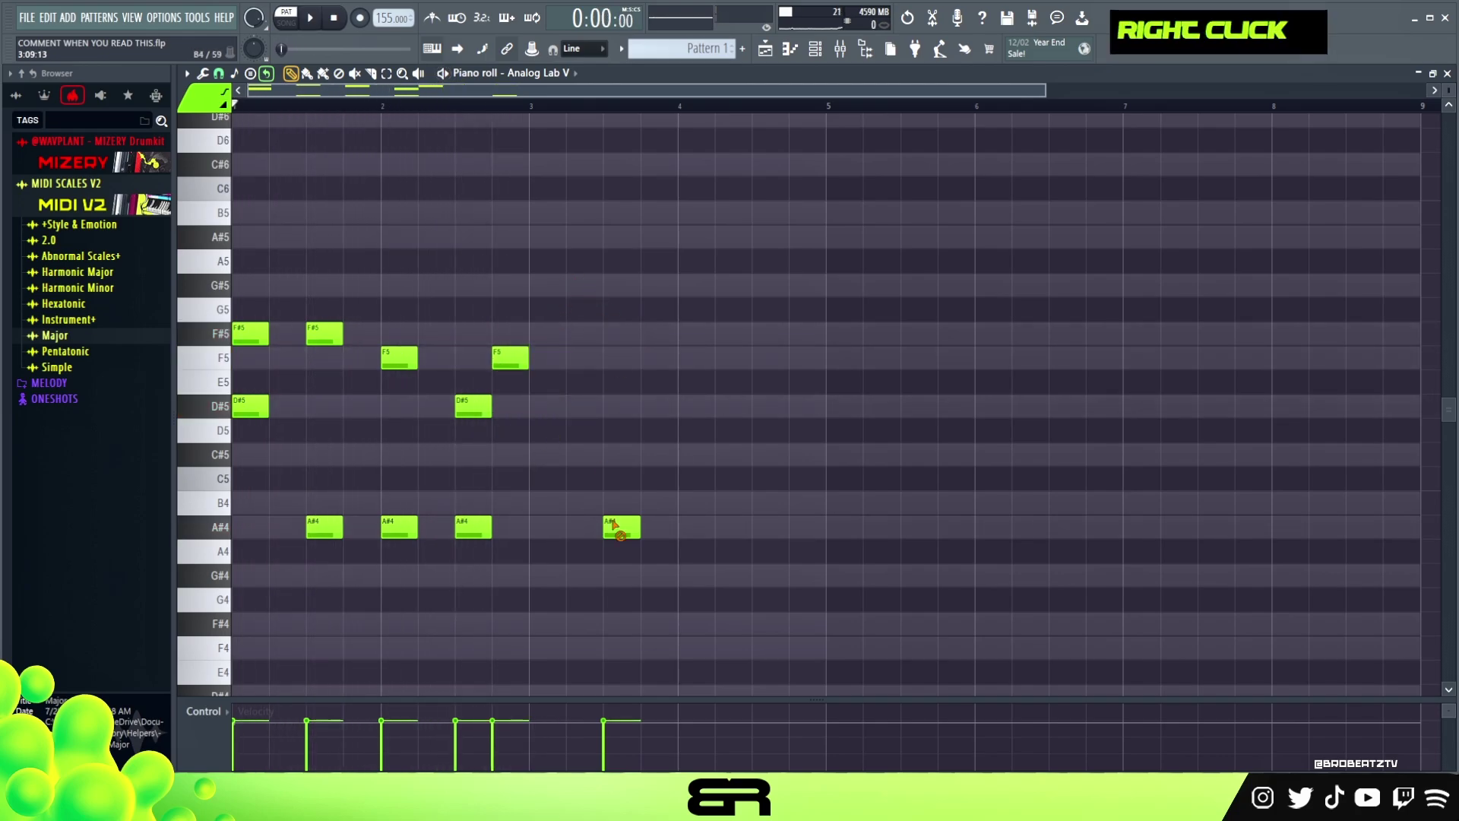
key(ctrl+a)
drag(547, 427, 847, 427)
Add an A#5 note at the start of bar 3 from a copy of the A#4 and delete the F#5 there
right_click(567, 365)
ctrl+click(632, 536)
drag(632, 535, 558, 536)
key(ctrl+Up)
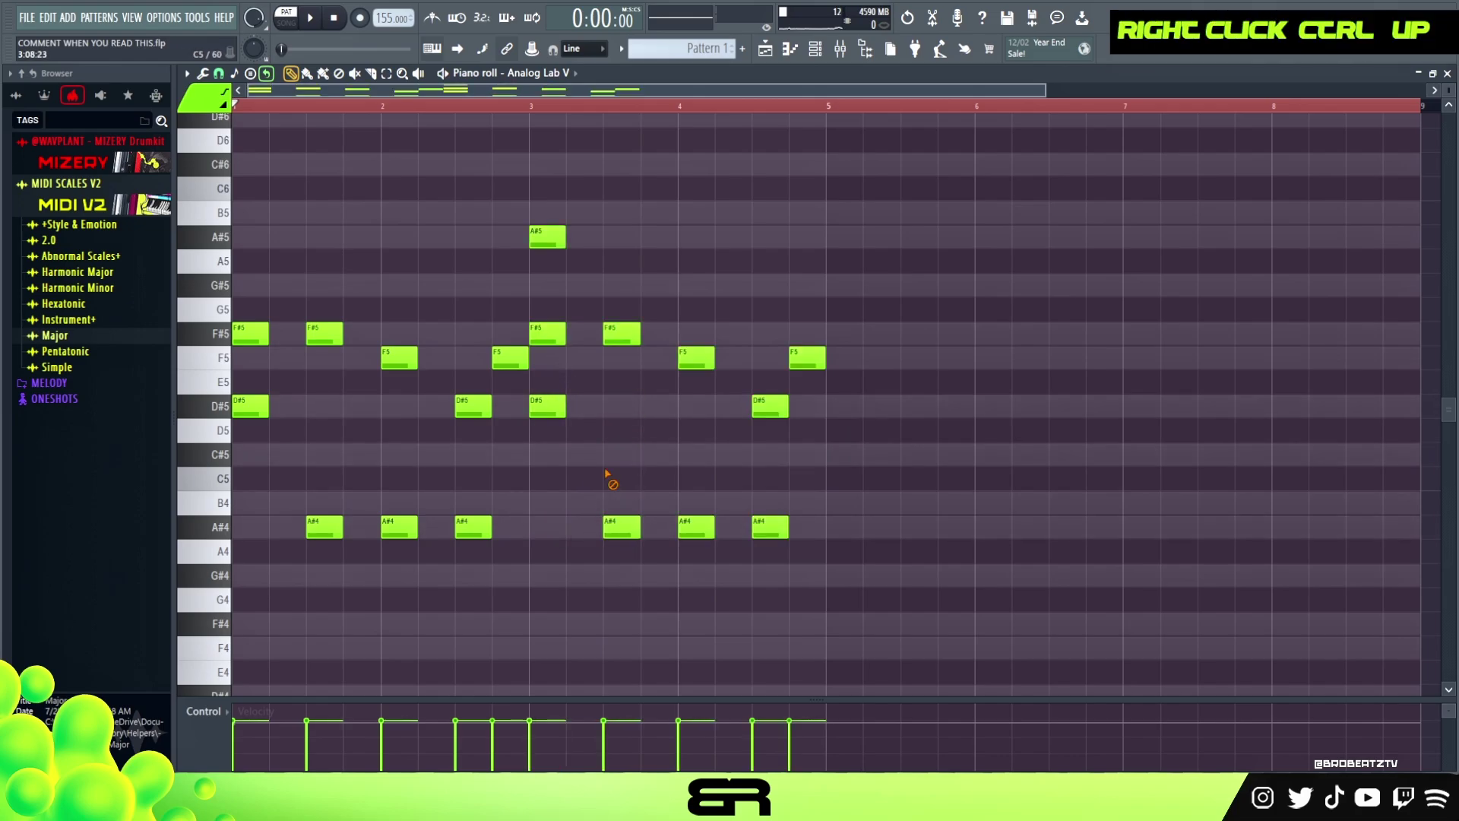
right_click(562, 342)
Duplicate the four-bar melody into bars 5 to 8 and play the pattern
key(ctrl+a)
drag(246, 333, 840, 332)
right_click(812, 298)
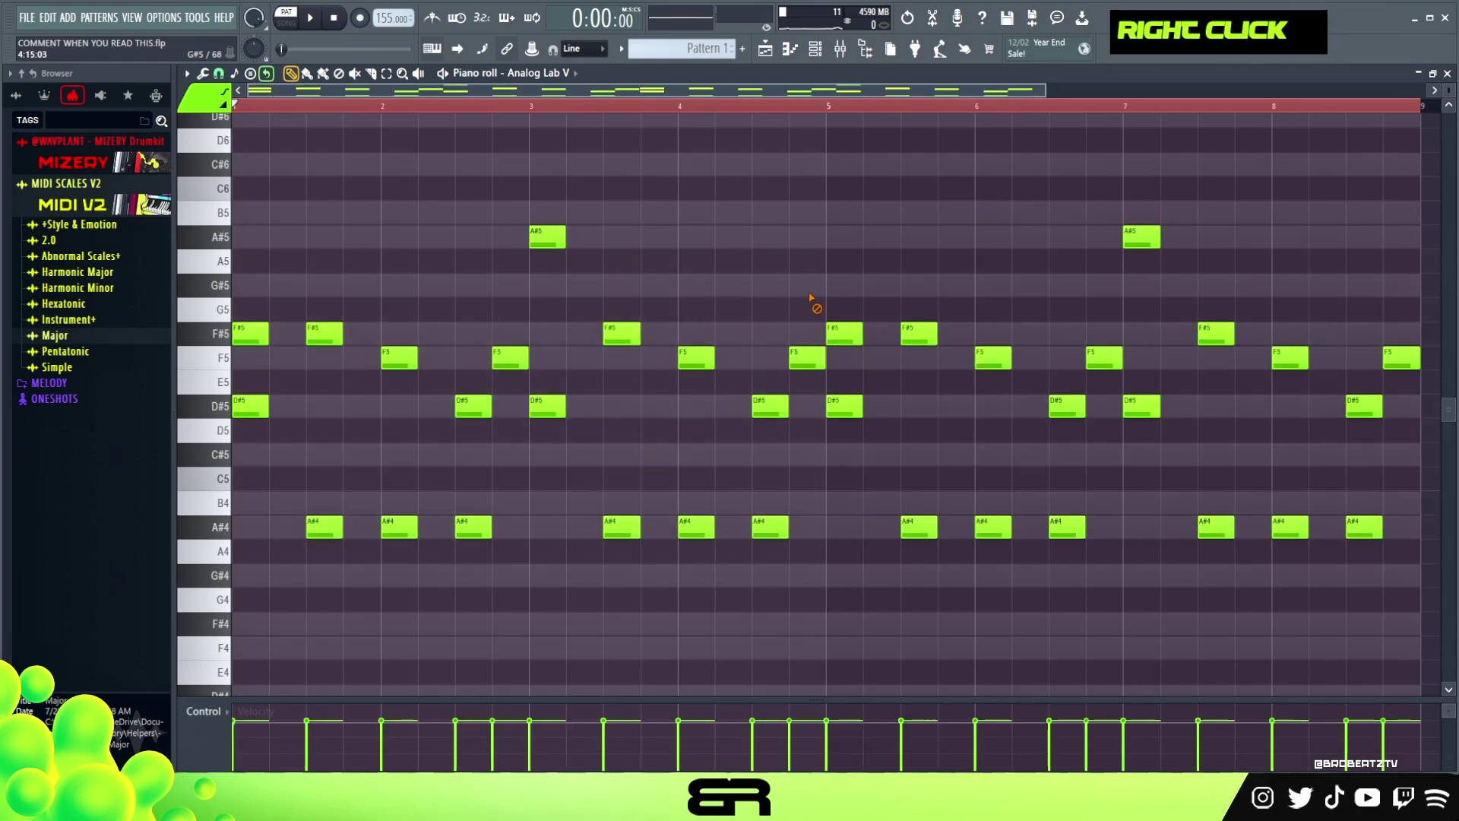
scroll(813, 290, up, 3)
right_click(814, 285)
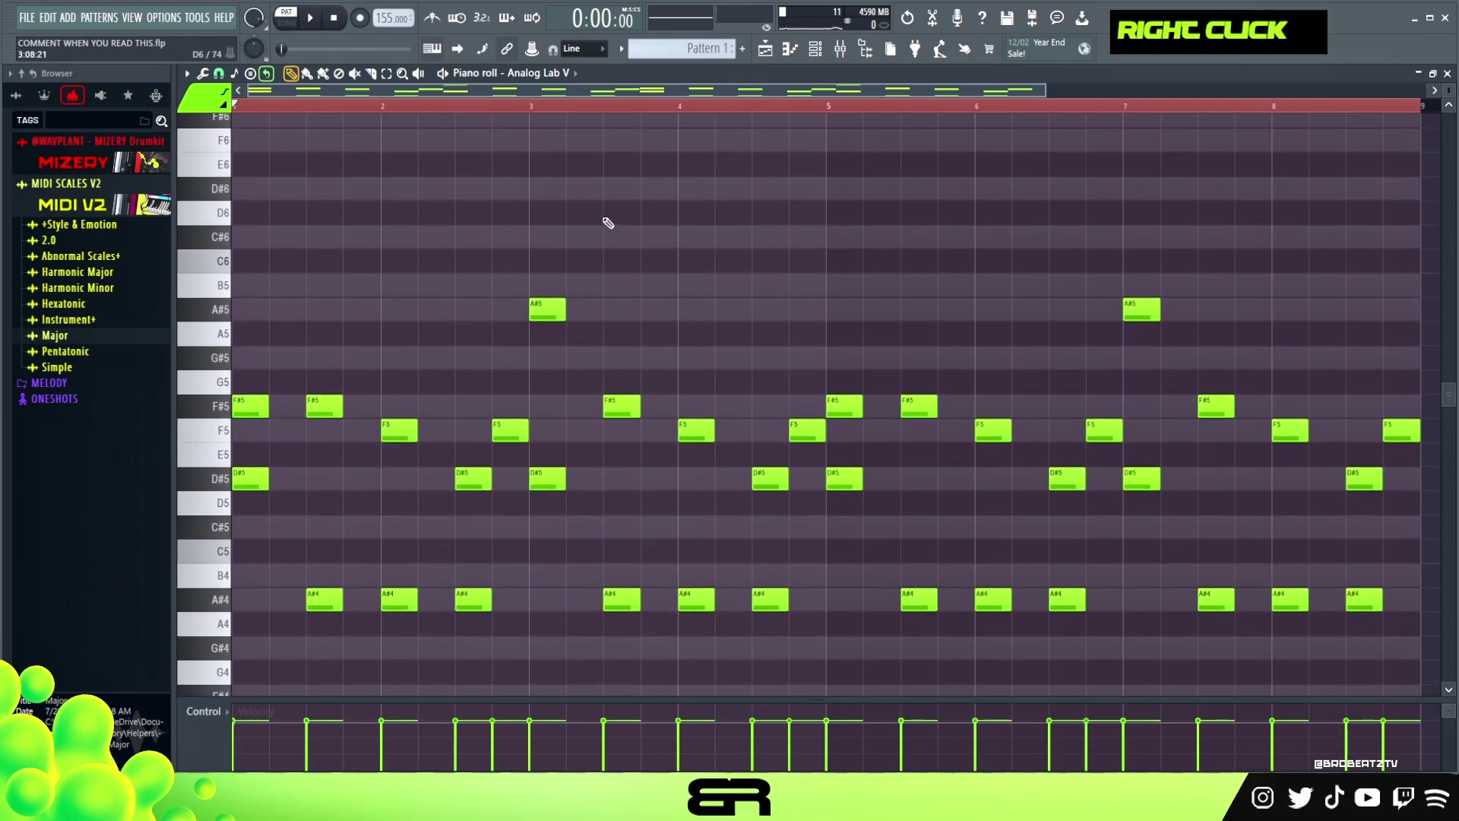
key(space)
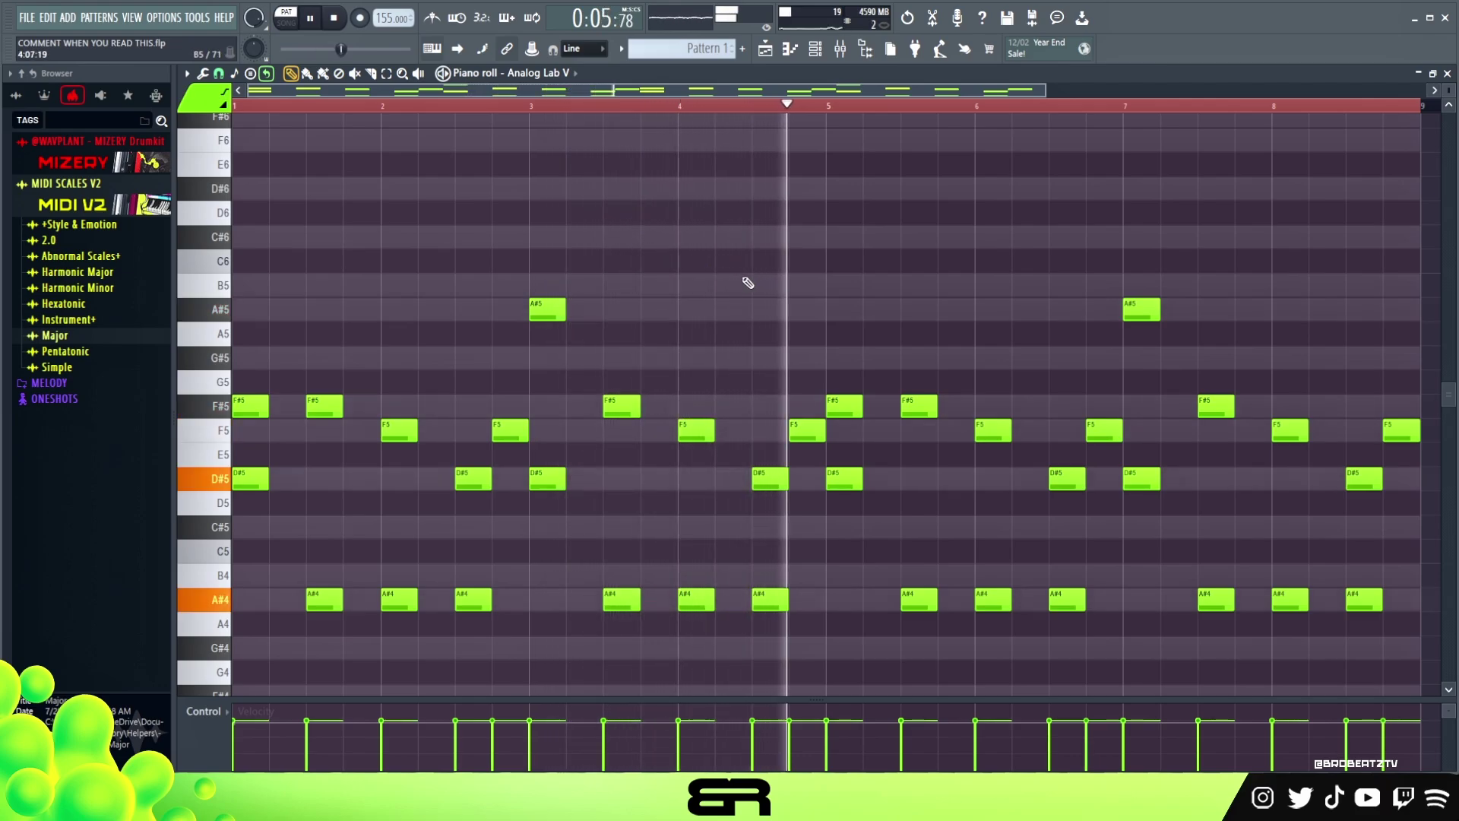
key(space)
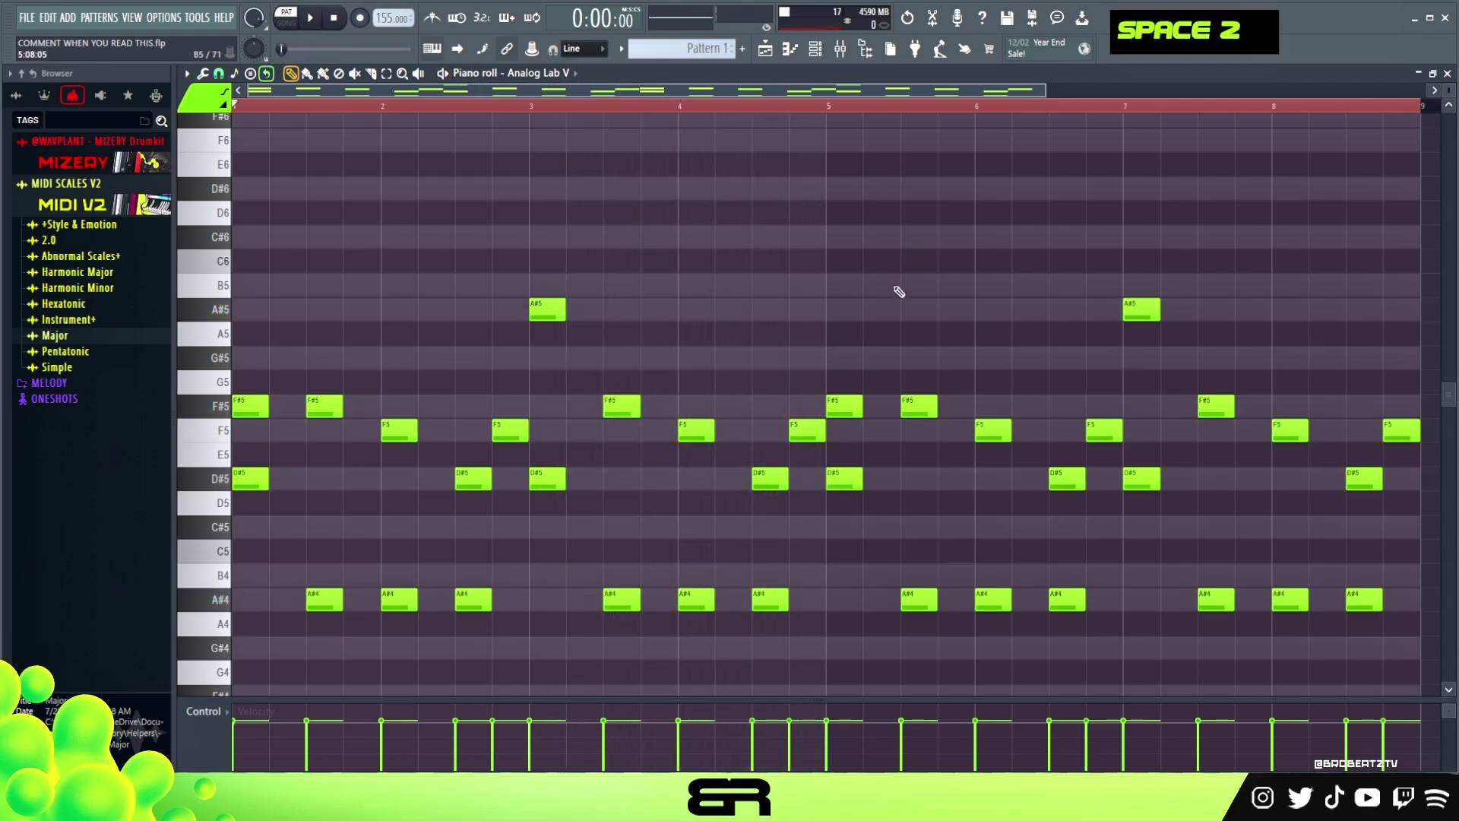
Copy an A#4 note from bar 5 to the start of that bar and raise it two octaves to A#6
scroll(899, 291, up, 3)
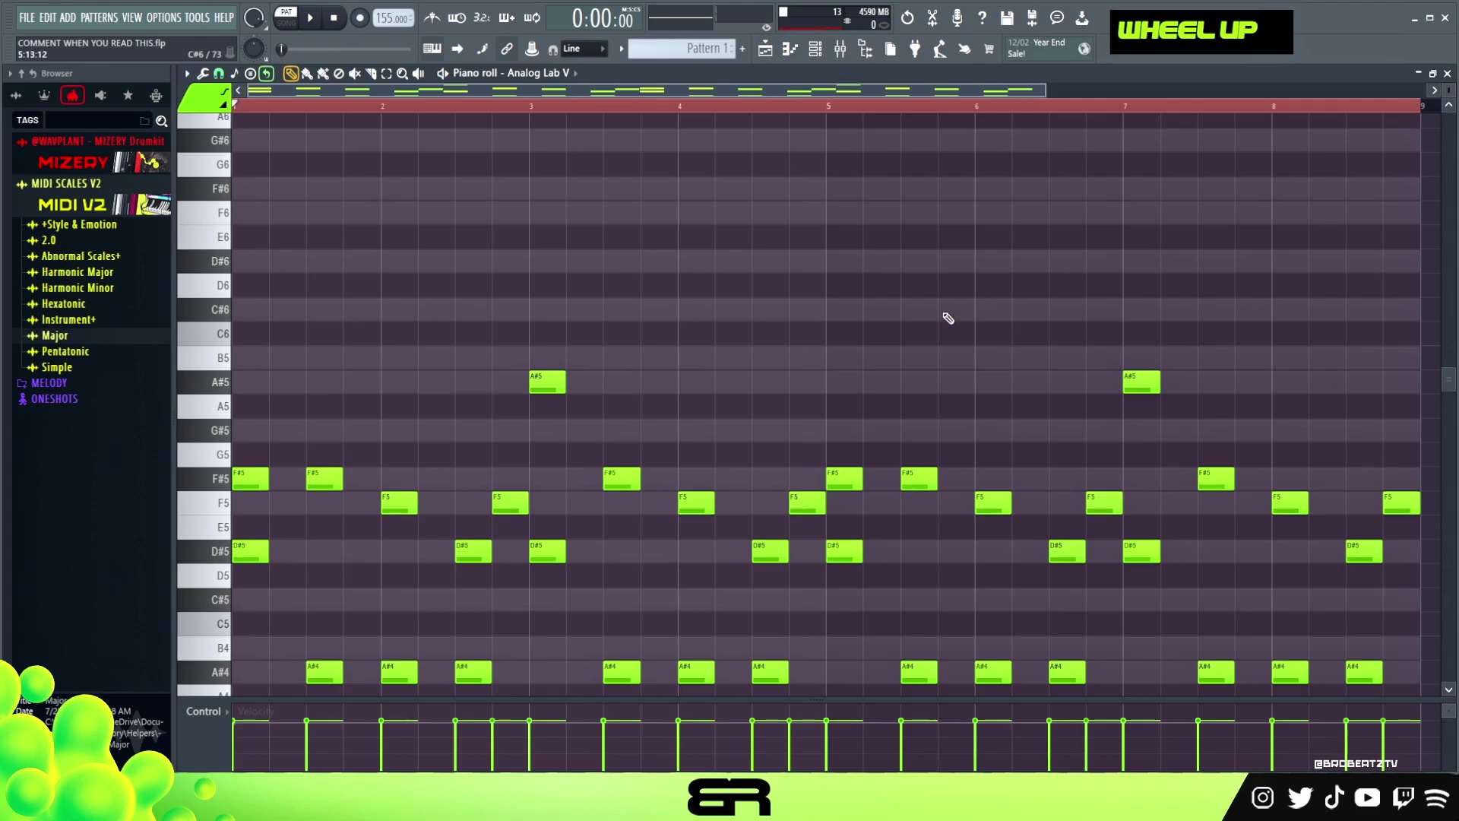
right_click(947, 320)
scroll(912, 532, down, 3)
ctrl+click(905, 598)
drag(905, 599, 843, 598)
key(ctrl+Up)
key(ctrl+Up)
Copy the A#6 note to F#6 at the start of bar 7 and add an F6 note at the start of bar 8
scroll(922, 326, up, 3)
ctrl+click(845, 205)
mouse_move(845, 206)
mouse_down()
mouse_move(873, 221)
mouse_move(835, 301)
mouse_move(1143, 306)
mouse_up()
click(1284, 331)
Lengthen the three high notes to about one bar each and play the pattern from just before bar 5
drag(1361, 366, 733, 162)
drag(861, 211, 974, 309)
right_click(973, 309)
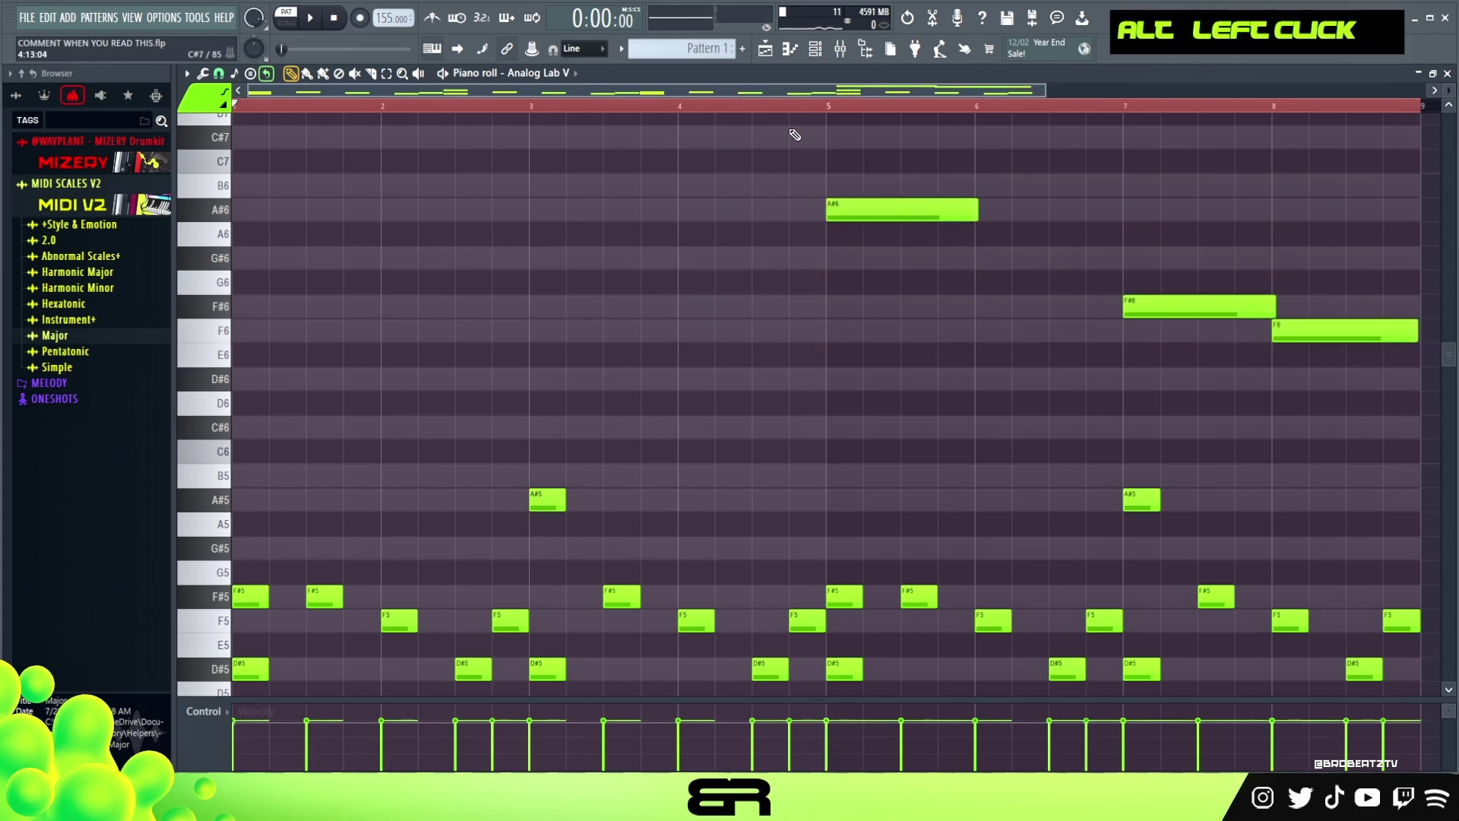
click(788, 106)
key(space)
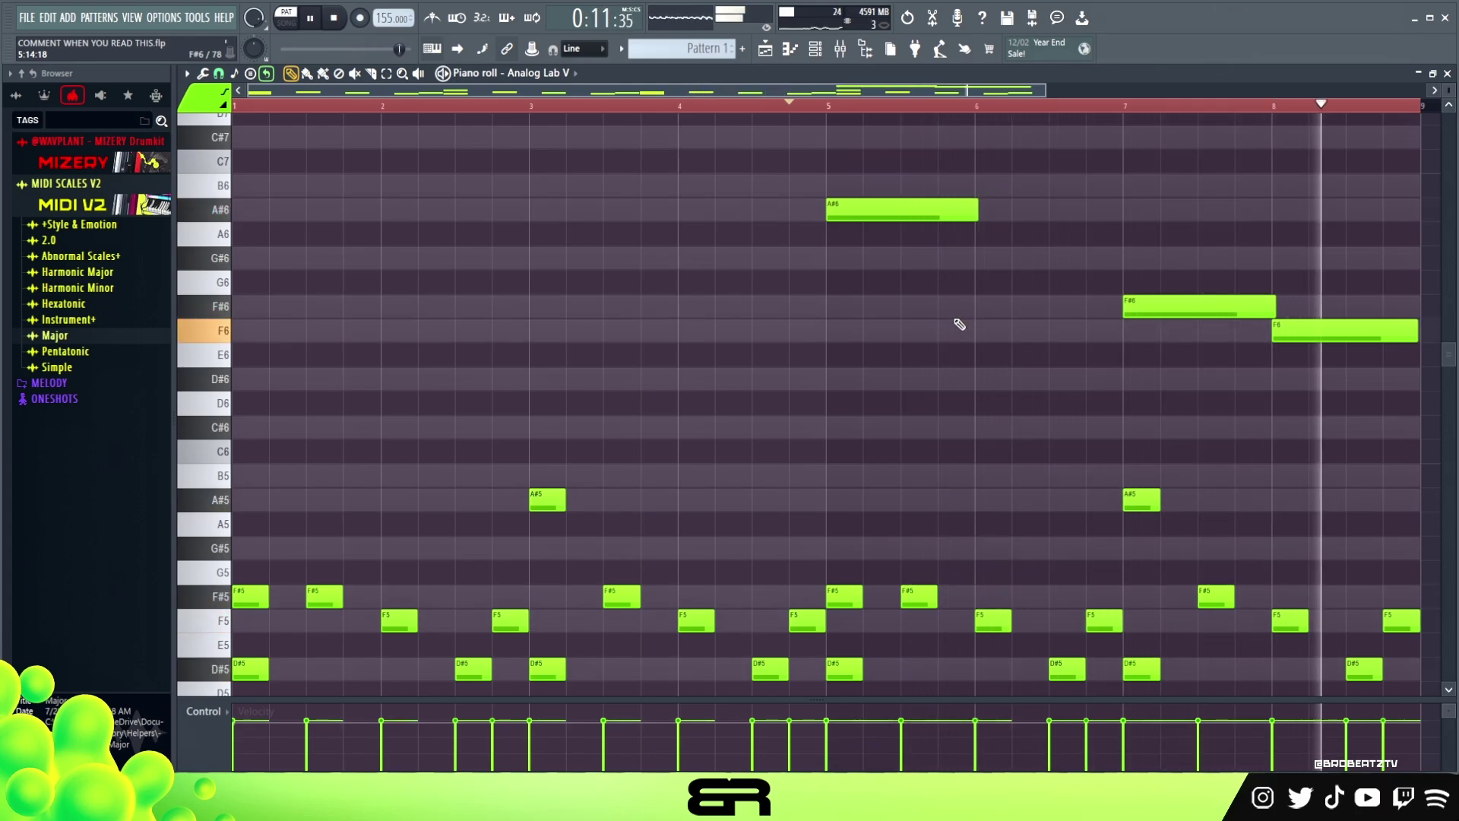
key(space)
Move the long bar 7 note to F6 and the long bar 8 note to F#6, and slightly trim the end of the F6
drag(1168, 308, 1170, 335)
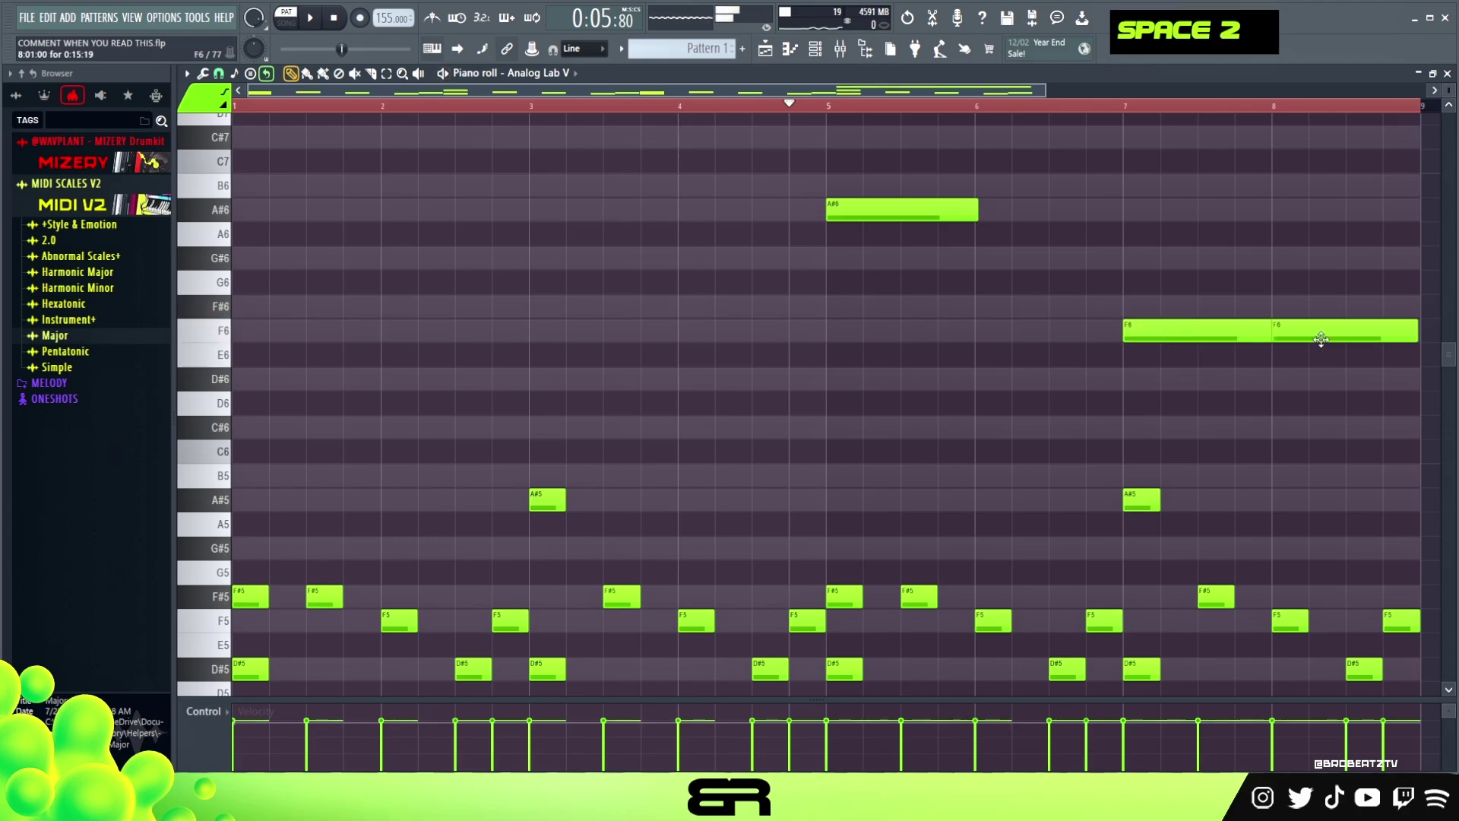
drag(1321, 339, 1321, 311)
alt+click(1280, 331)
right_click(1306, 334)
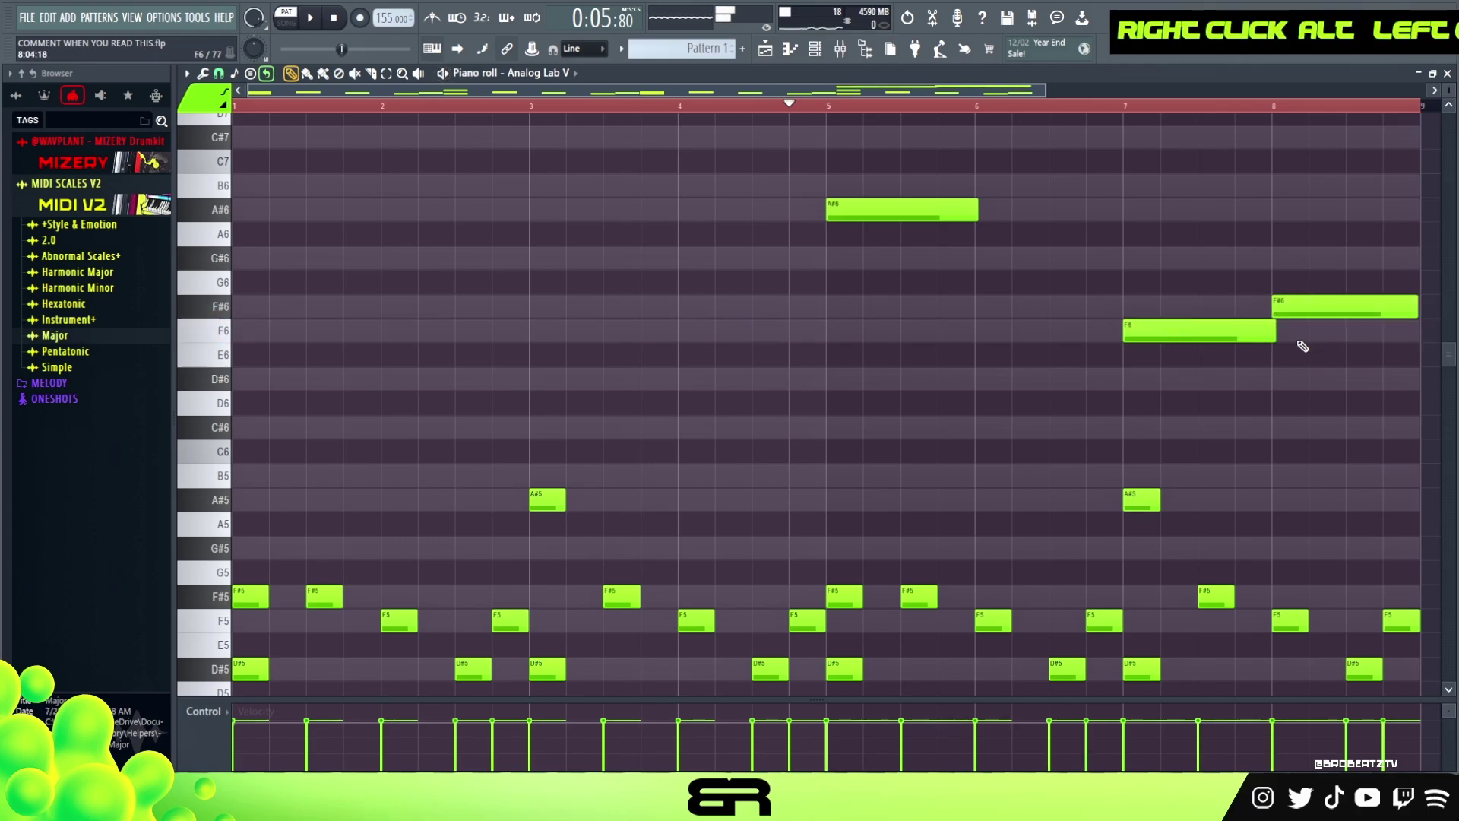
drag(1275, 336, 1265, 336)
Try a C#6 copy of the short A#5 note at the start of bar 7, and delete it
ctrl+click(1136, 499)
drag(1136, 499, 1137, 423)
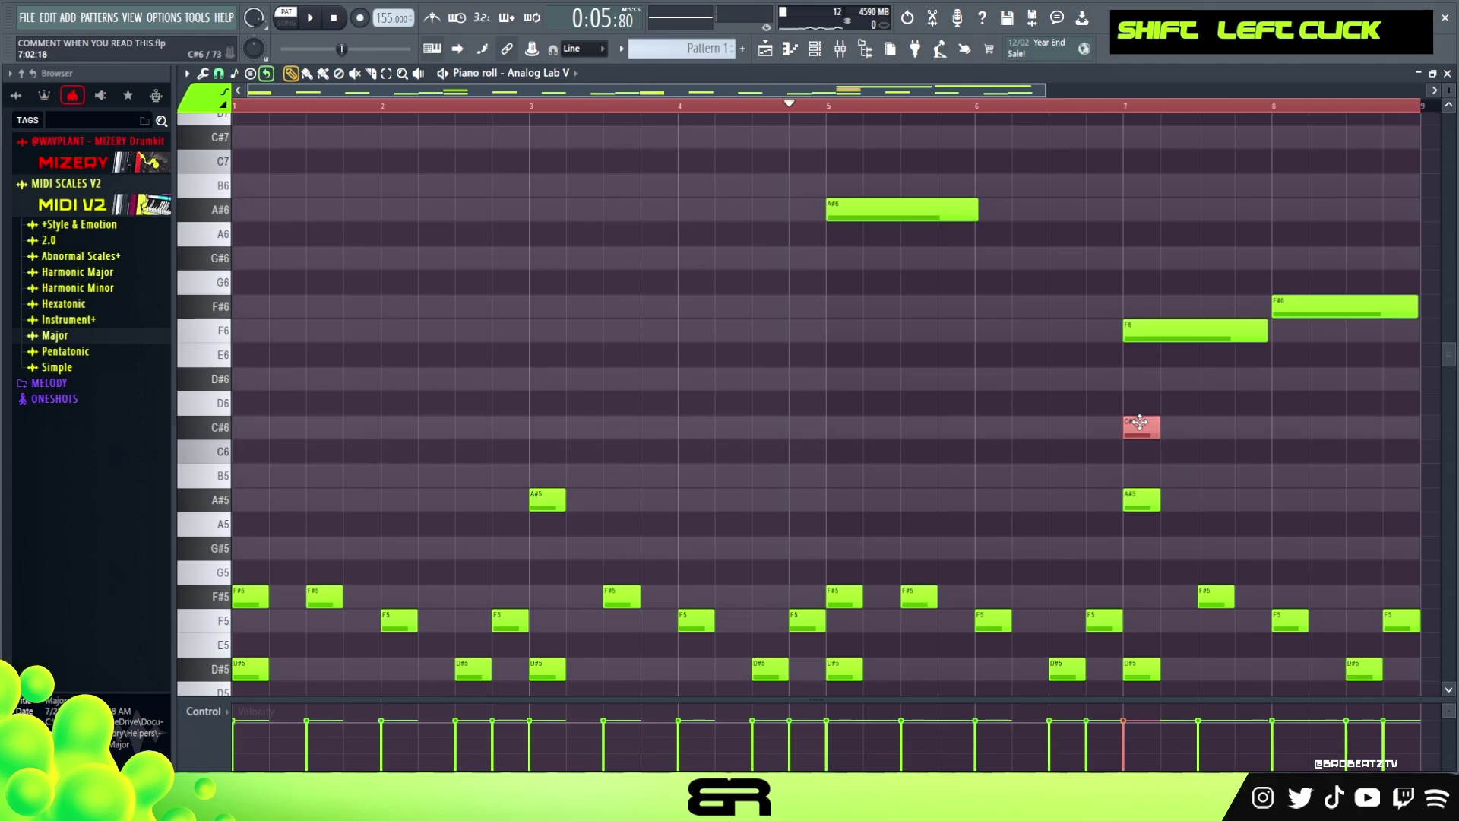
drag(1094, 306, 1187, 520)
alt+right_click(1136, 456)
alt+right_click(1137, 456)
alt+right_click(1136, 456)
right_click(1141, 427)
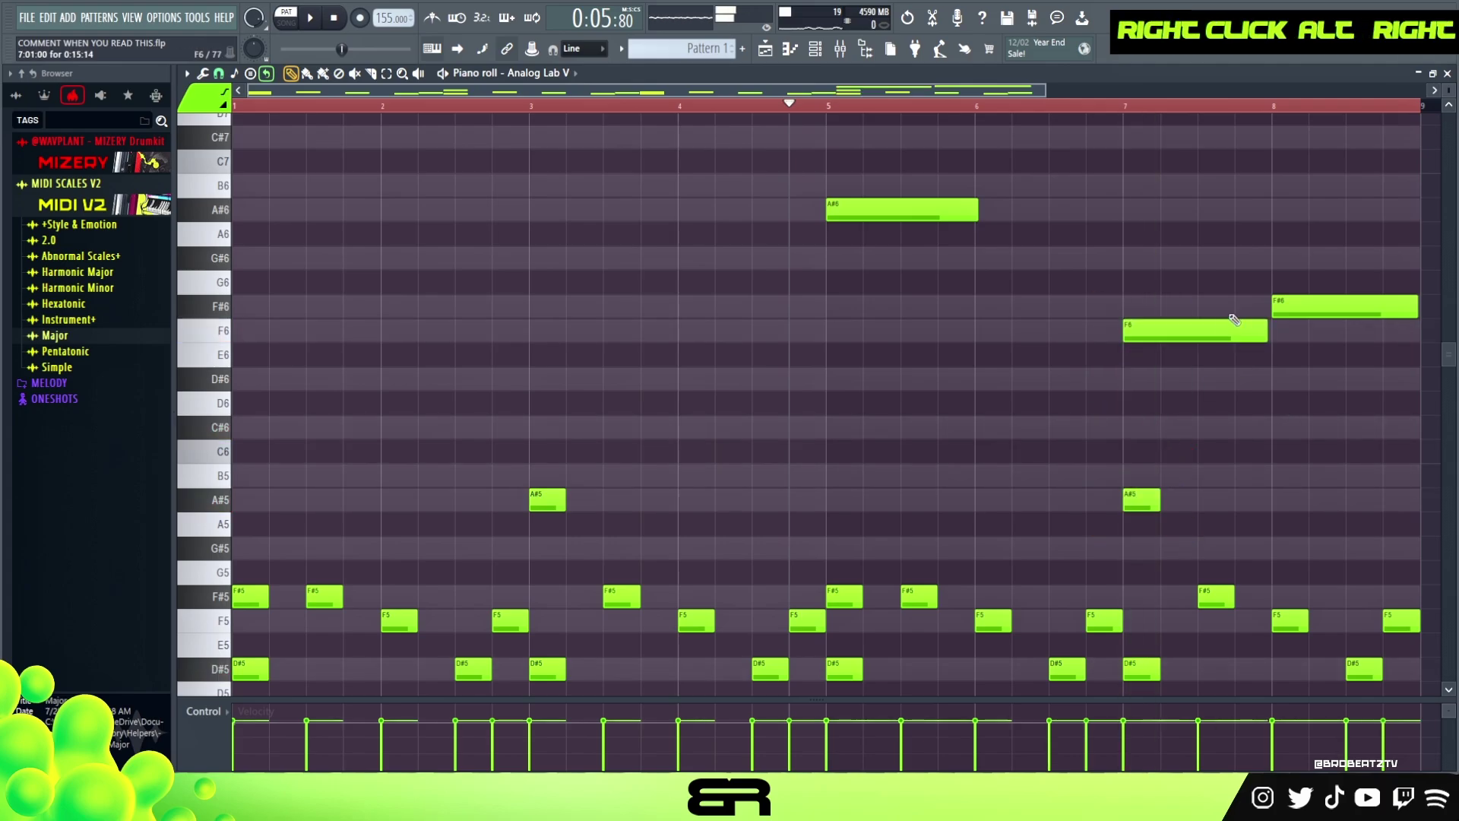
Play the second half of the pattern with the three long high notes, and stop playback near the end
double_click(828, 108)
key(space)
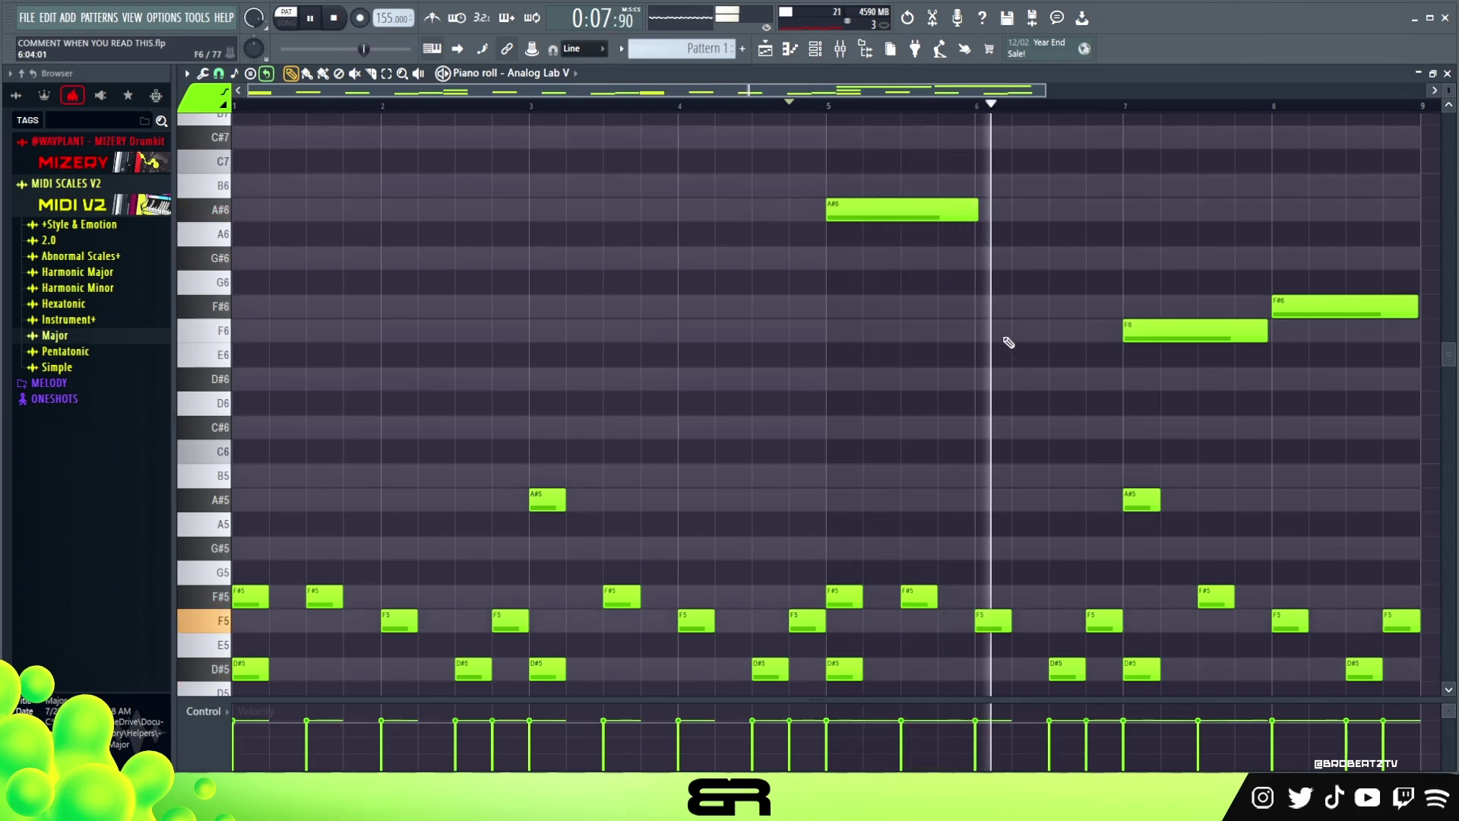
scroll(1032, 345, down, 2)
scroll(1280, 287, down, 1)
scroll(1278, 293, up, 3)
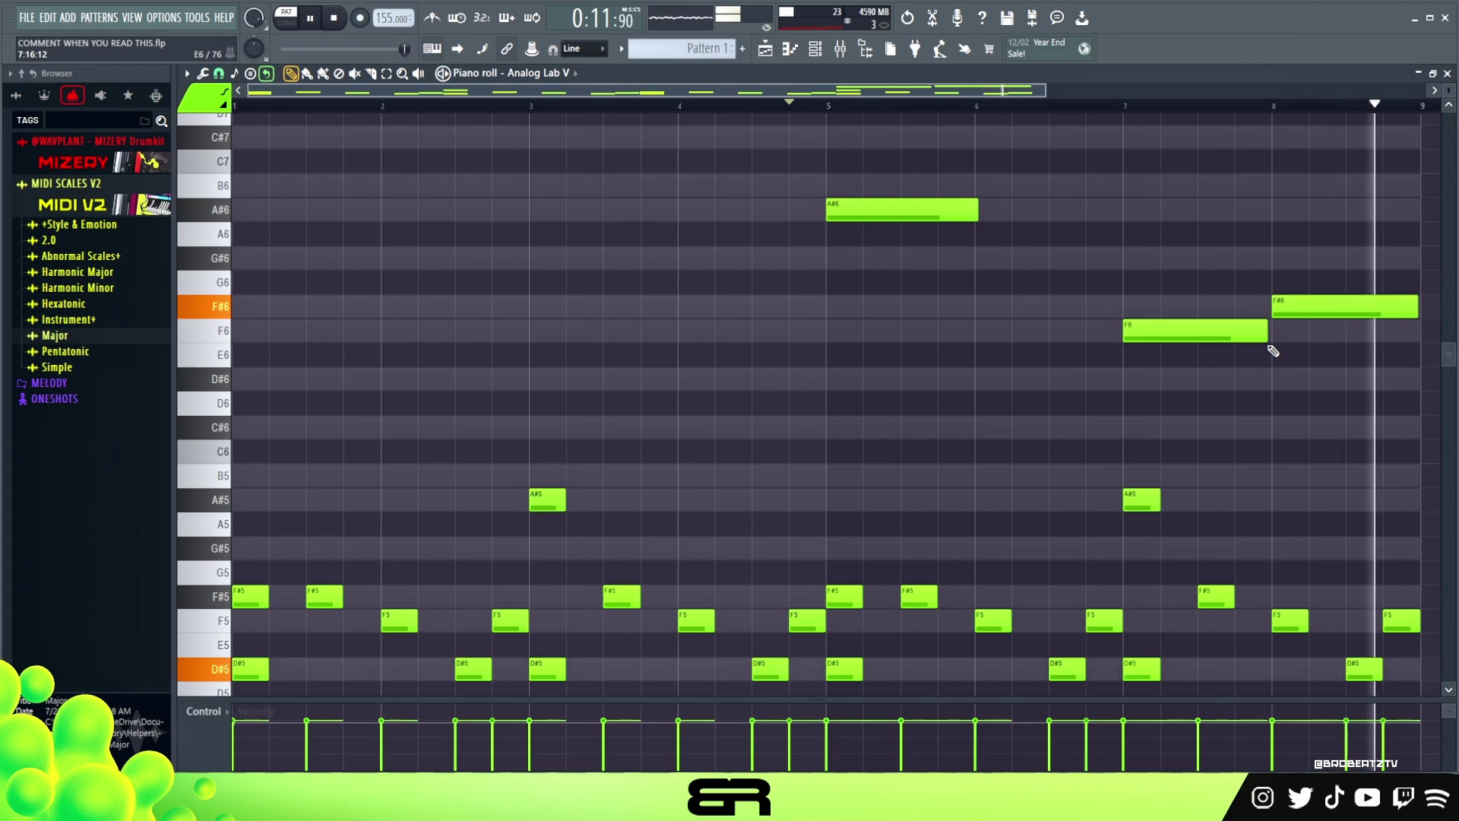
key(space)
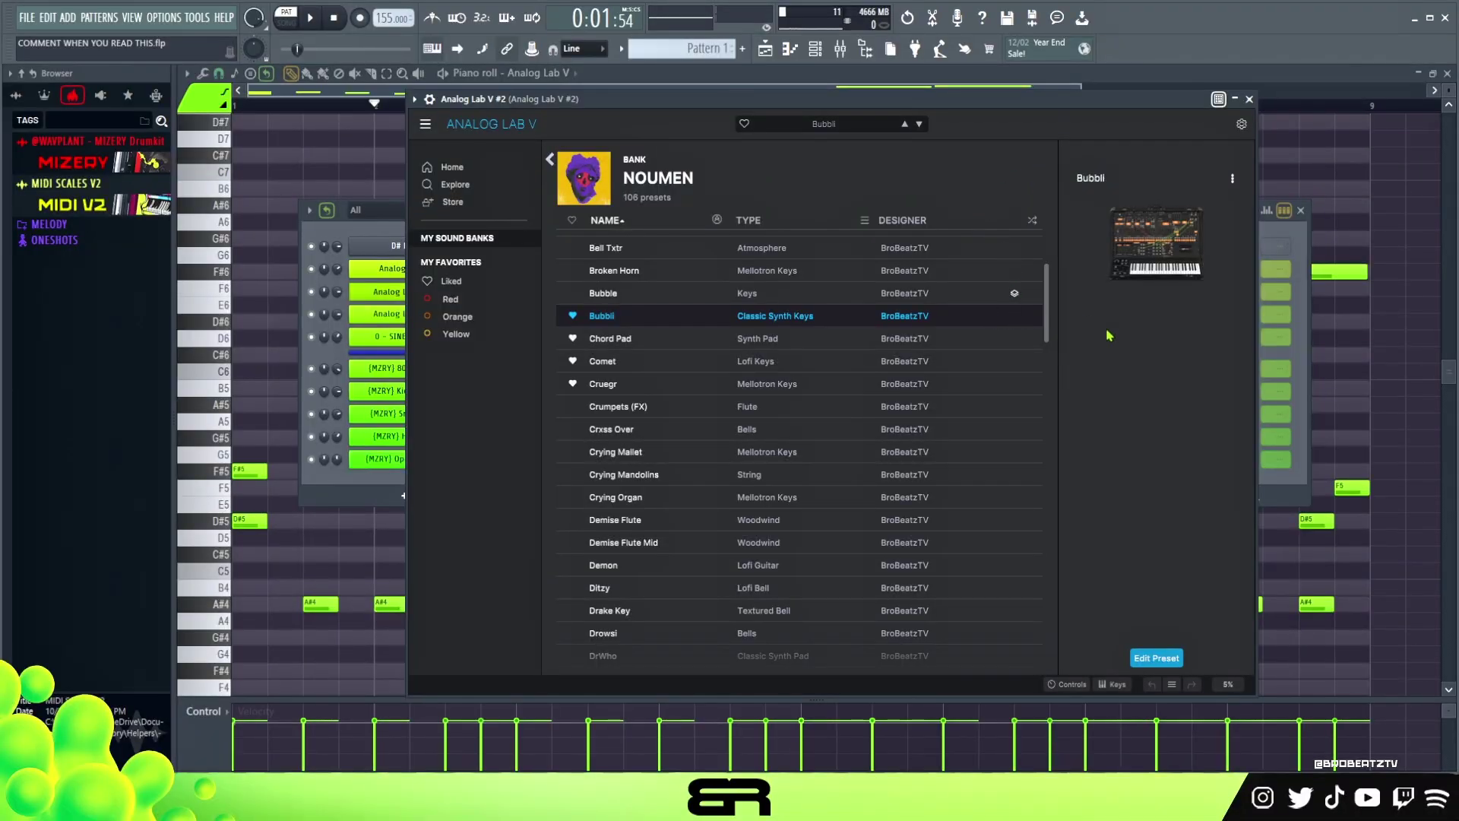
Audition the Bubbli preset in Analog Lab V #2 by playing a few notes
drag(835, 97, 824, 94)
key(a)
key(w)
key(f)
key(a)
key(a)
key(w)
key(f)
key(a)
key(w)
key(f)
Select the three long high notes in the Analog Lab V piano roll, and open the piano roll of Analog Lab V #2
click(339, 219)
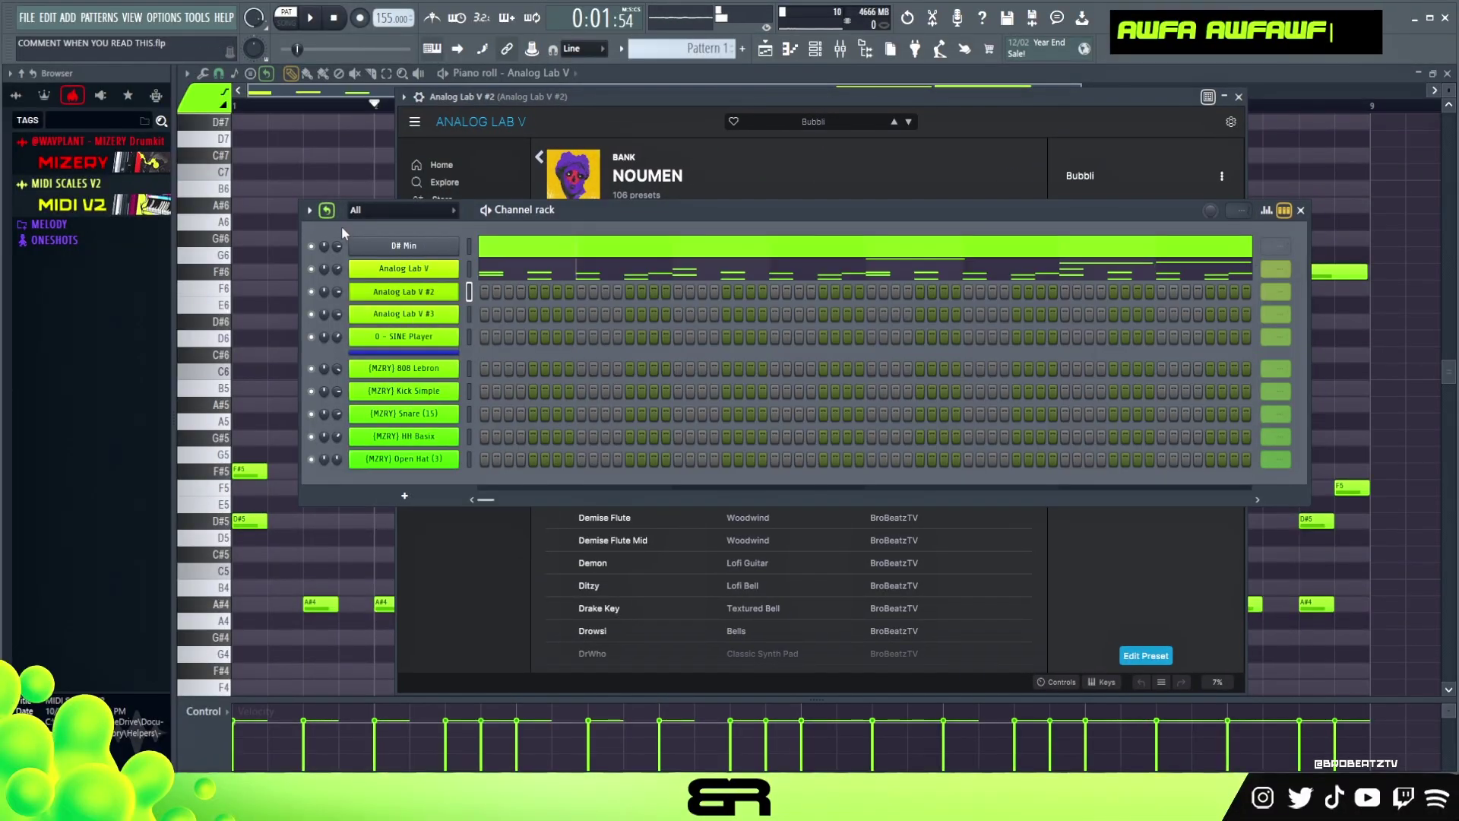
right_click(281, 220)
drag(773, 133, 1366, 335)
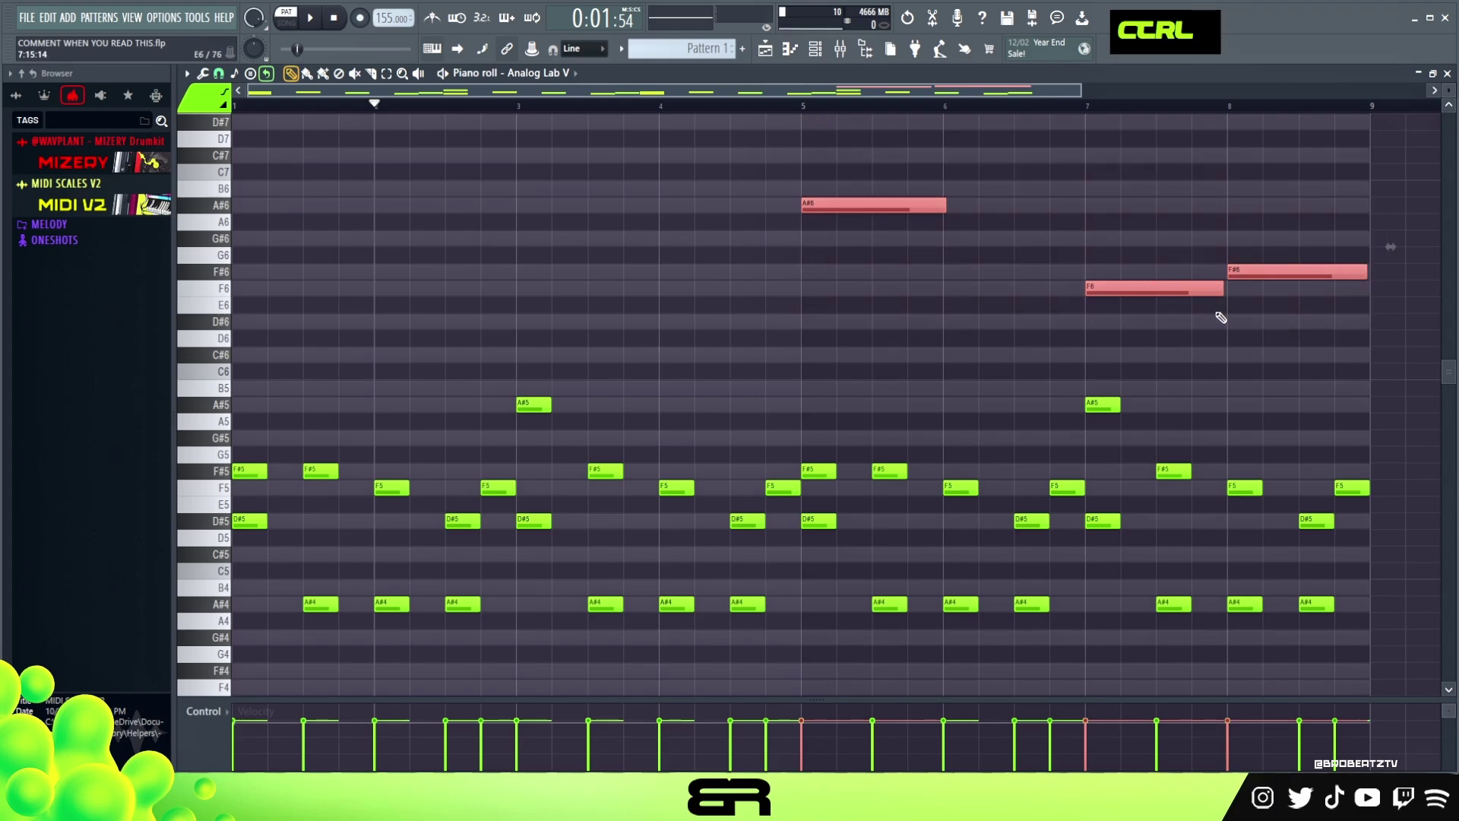
key(F6)
right_click(454, 293)
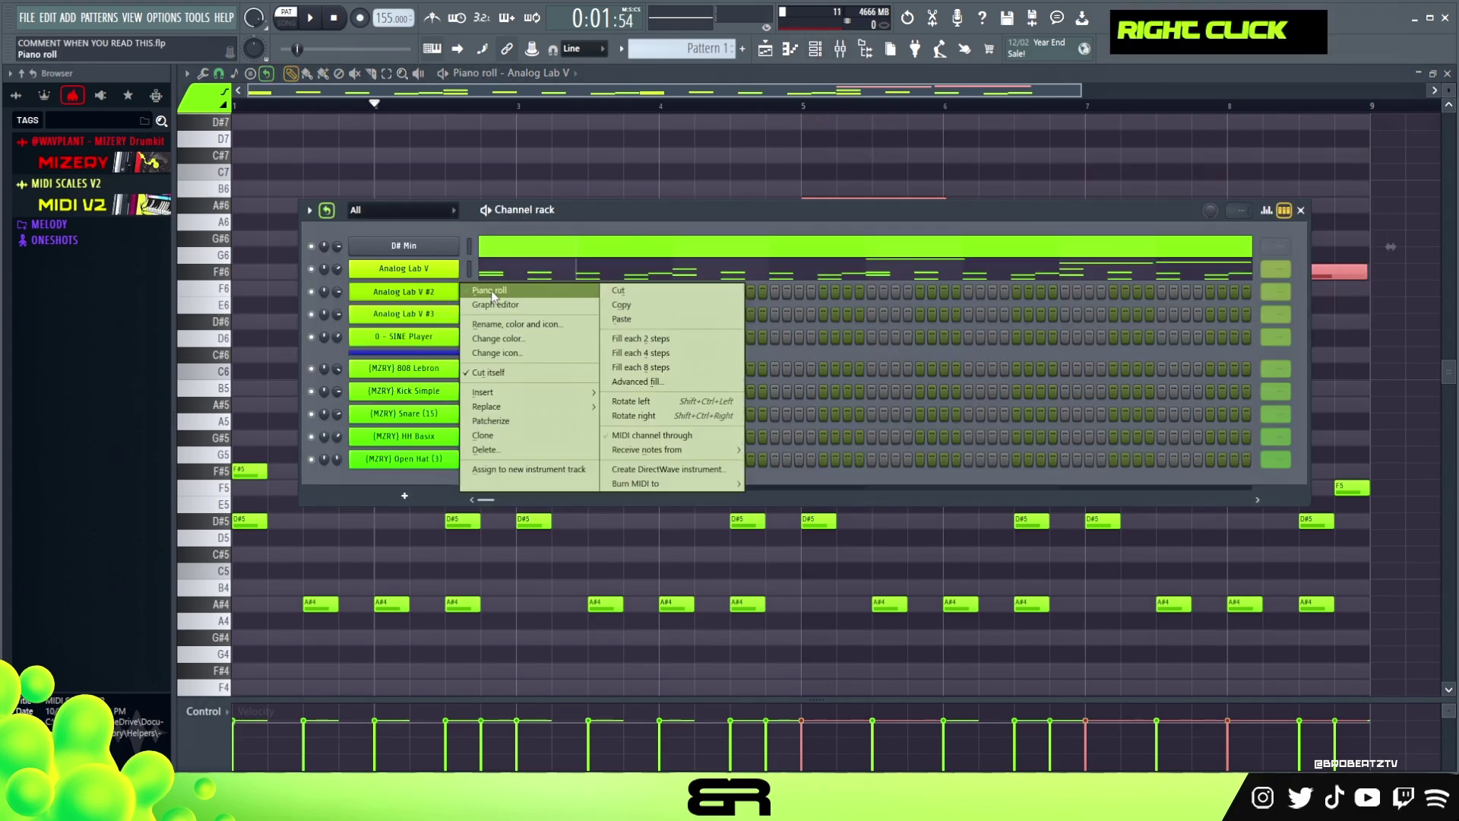
click(517, 292)
Add consecutive A#6, F#6 and F6 notes from the start of bar 1, lower all three by one octave, and play them briefly
click(247, 209)
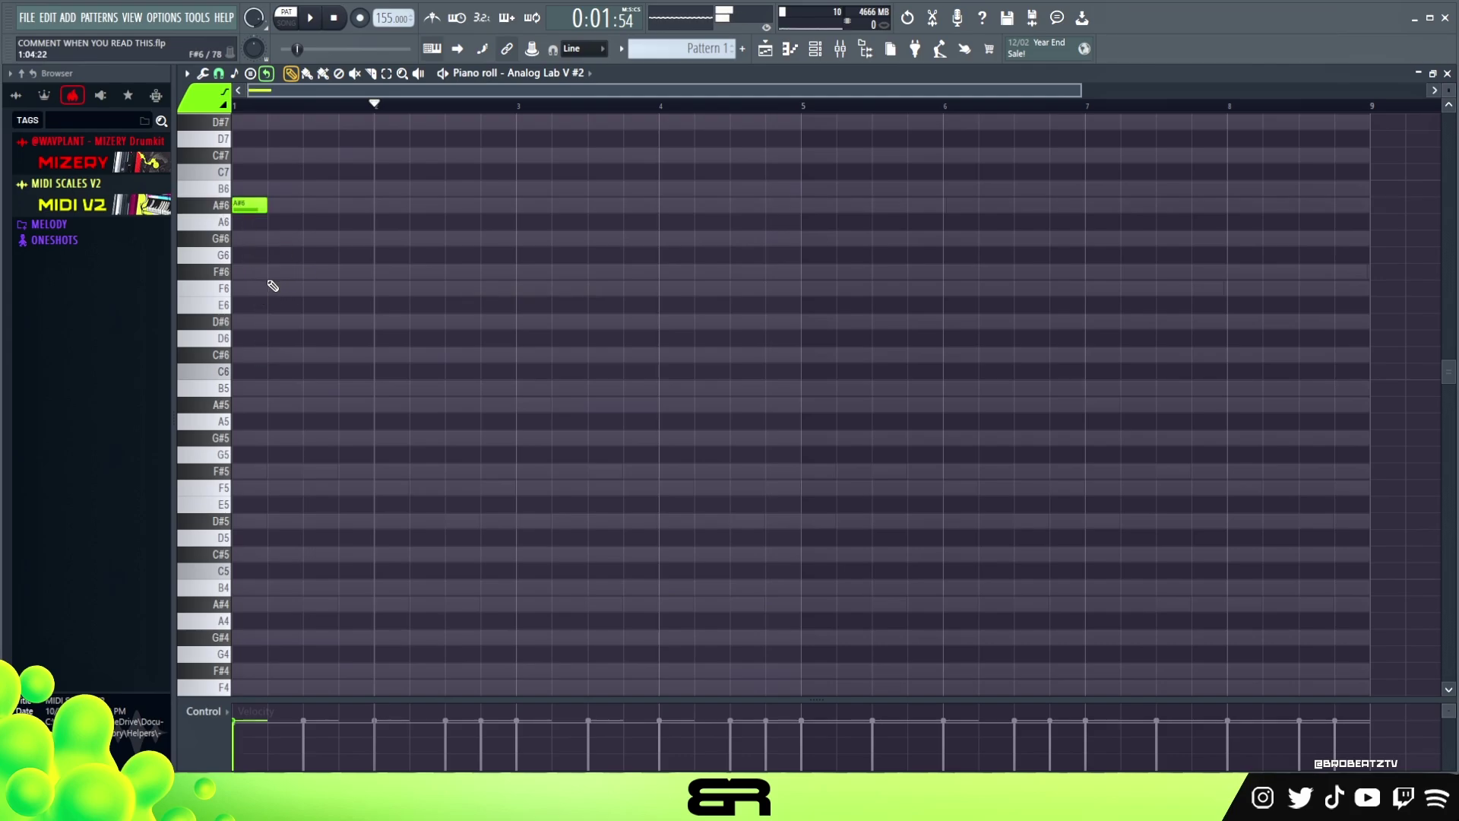
double_click(311, 290)
ctrl+click(304, 228)
key(ctrl+Down)
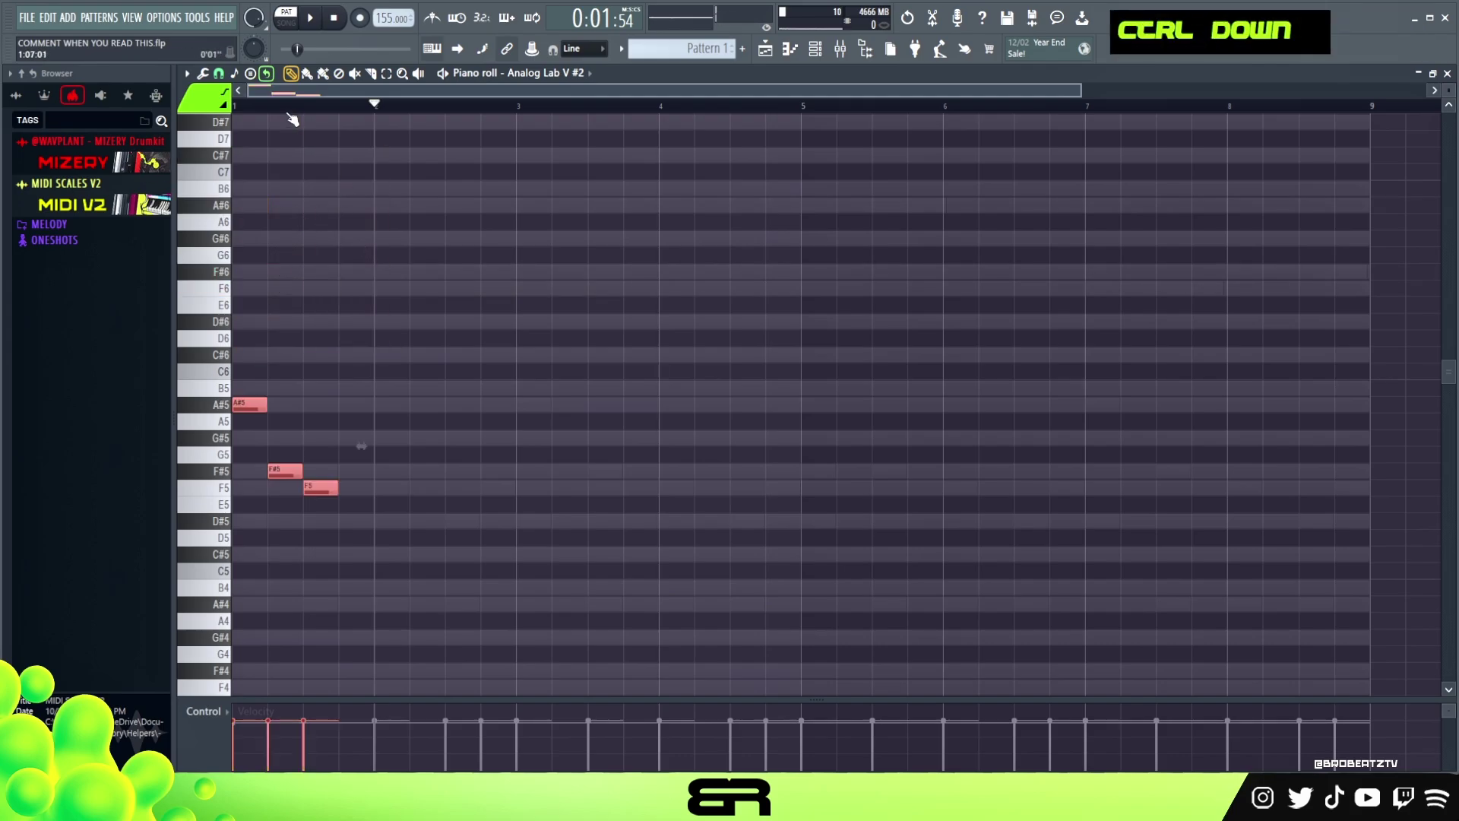
scroll(336, 114, up, 2)
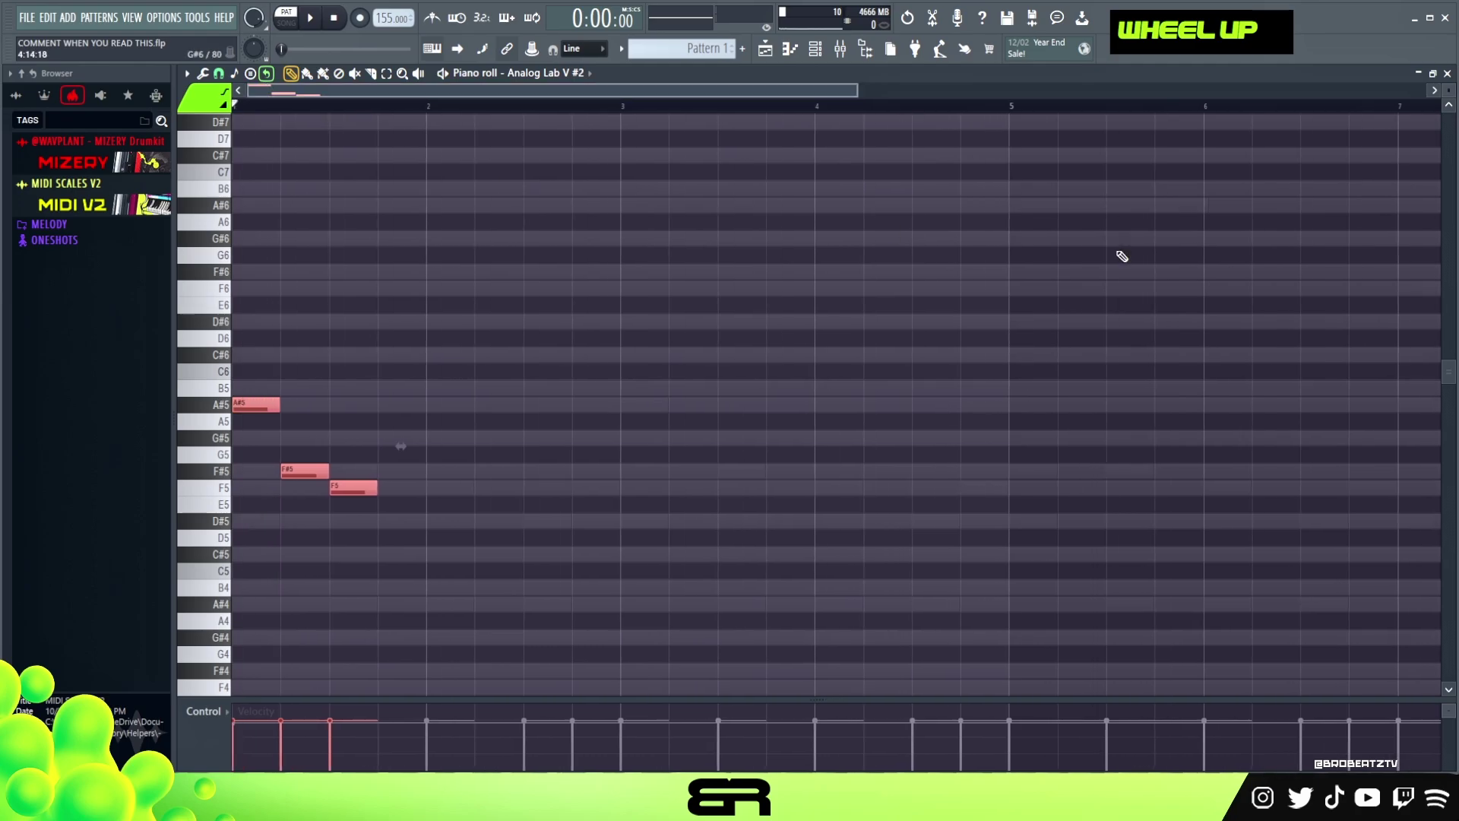
scroll(400, 446, up, 2)
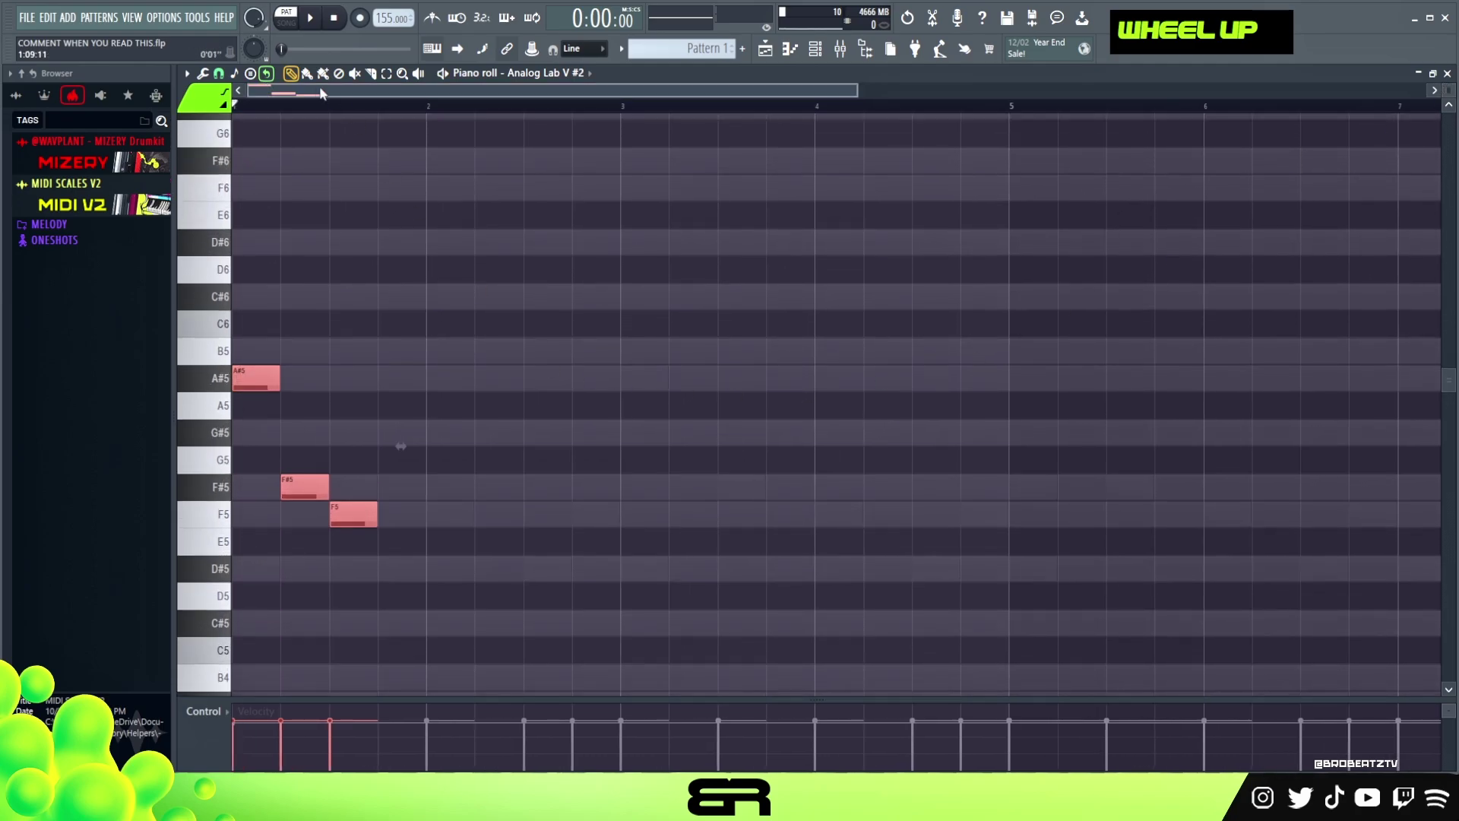
key(space)
key(space)
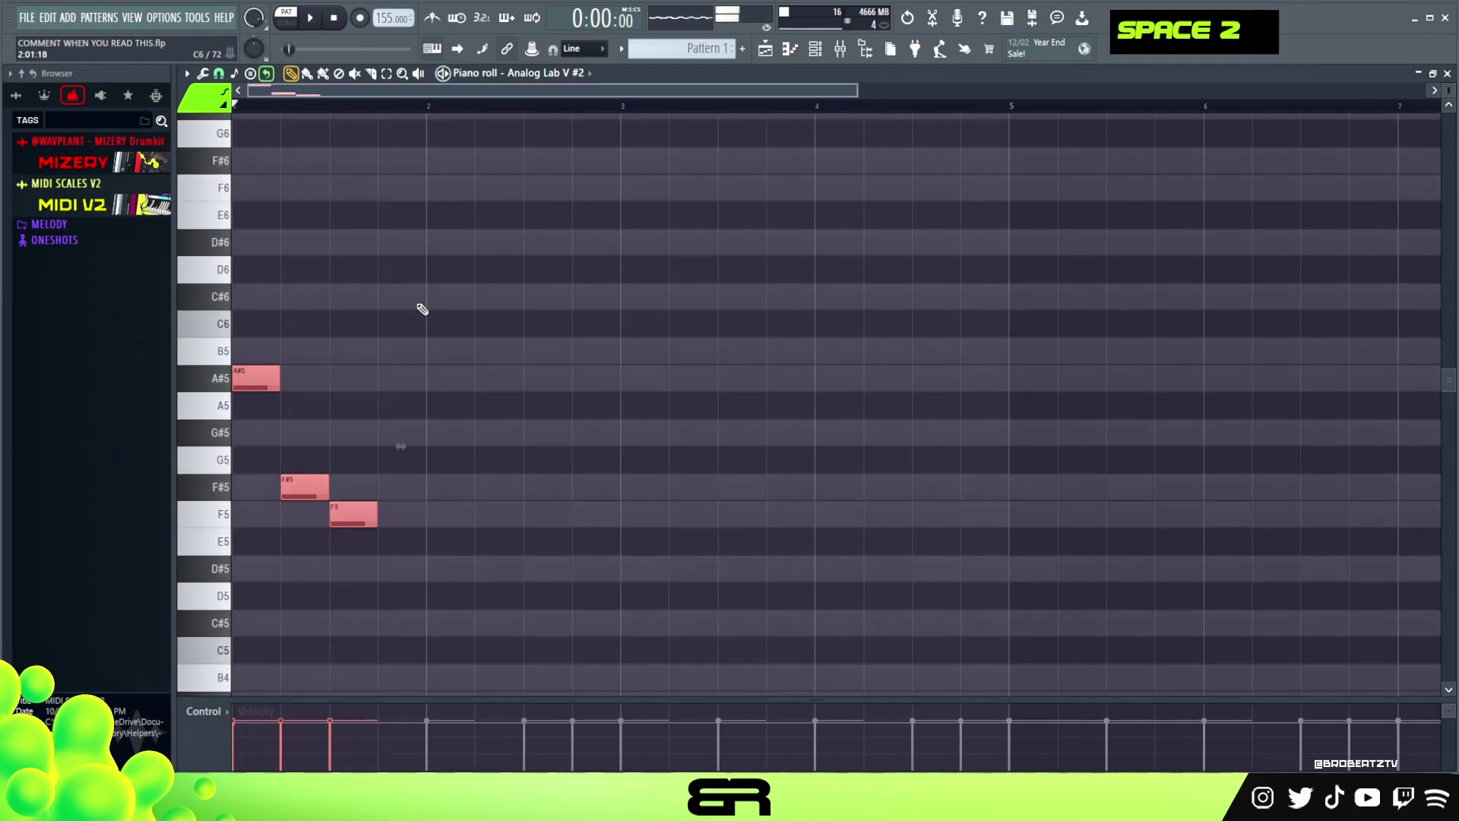
Shorten the three notes to 0:02:00, place F#5 at the start of bar 1, F5 right after it and A#5 on beat two, and play
click(219, 73)
click(238, 292)
drag(440, 576, 235, 283)
drag(400, 449, 351, 561)
drag(295, 514, 271, 514)
right_click(332, 482)
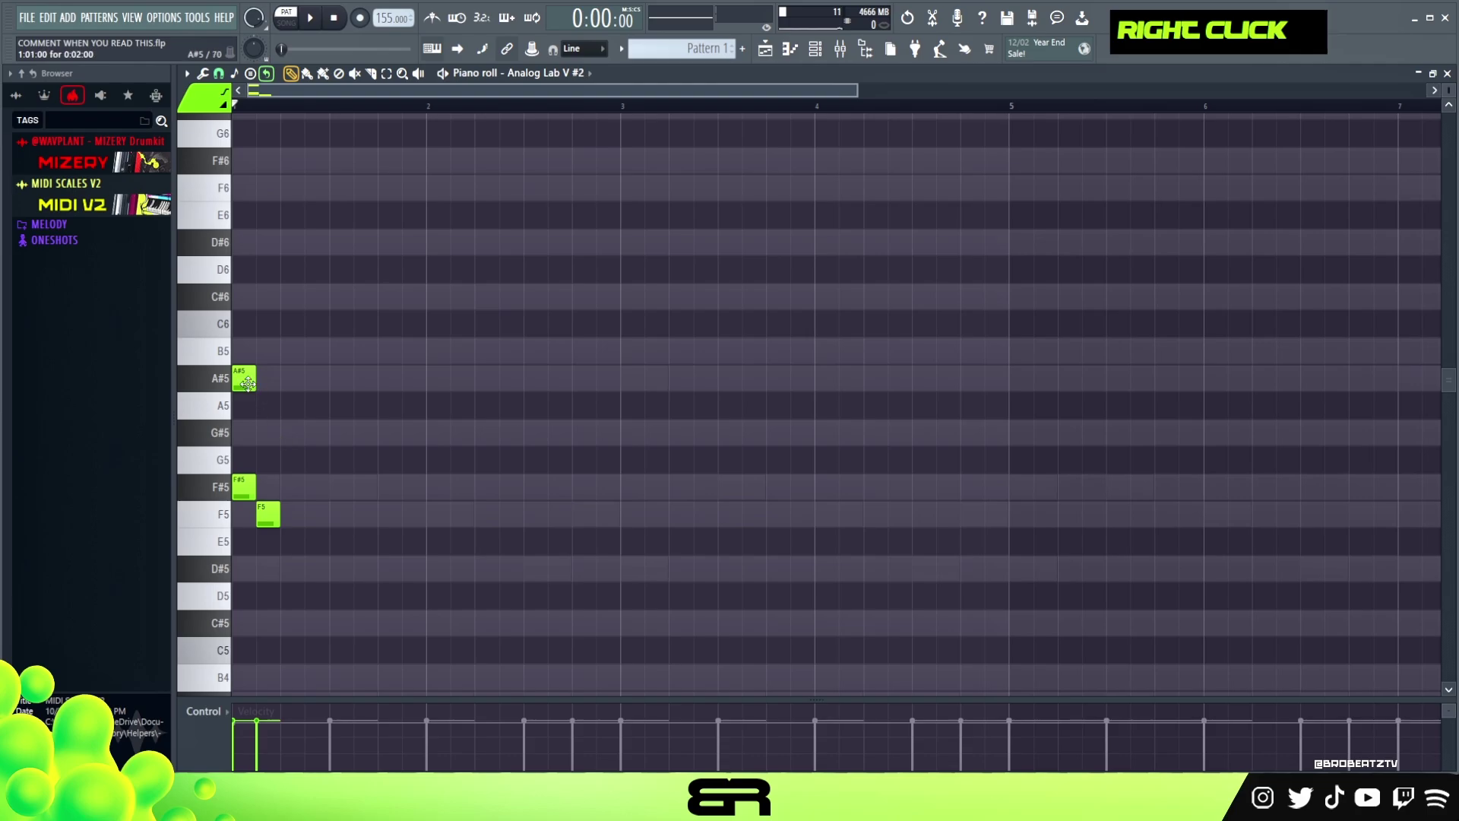
drag(244, 380, 293, 380)
key(space)
Copy the three-note phrase to the start of bar 3 and shift the copied A#5 two steps later
key(ctrl+a)
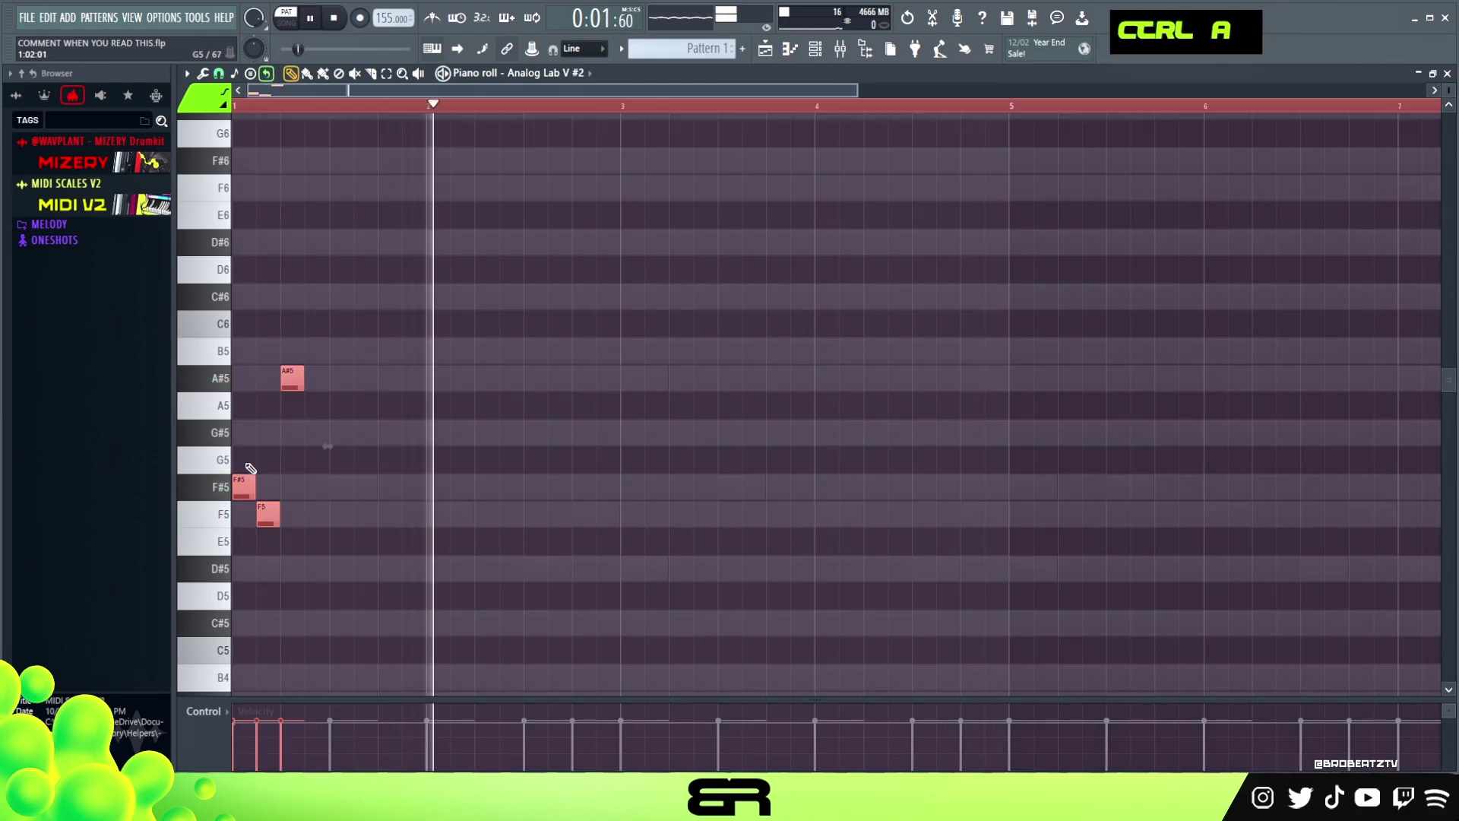
shift+drag(243, 486, 632, 487)
right_click(733, 475)
key(space)
ctrl+drag(649, 353, 709, 399)
right_click(581, 442)
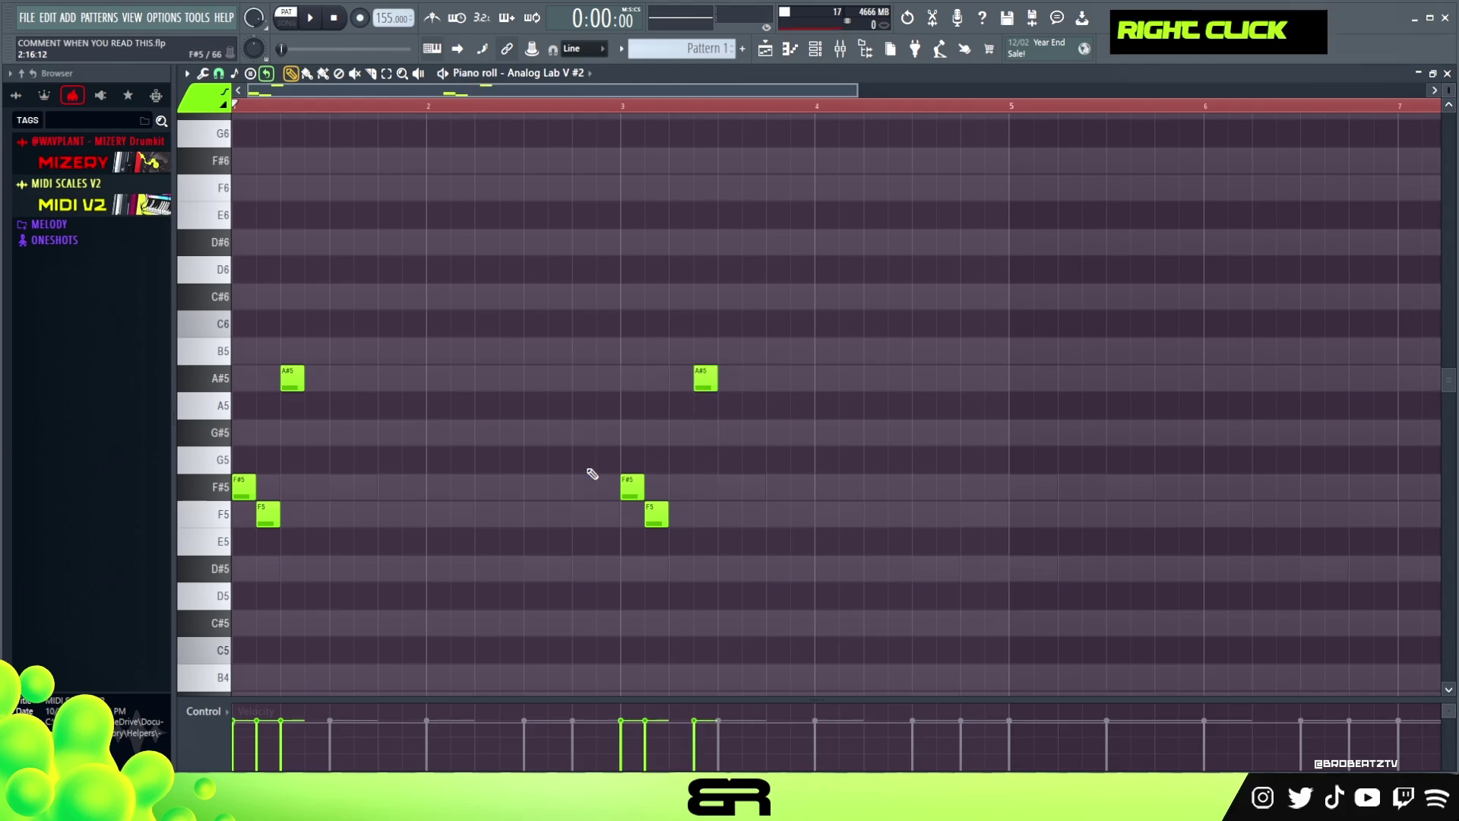
Copy the phrases of bars 1 and 3 to bars 5 and 7, and play the pattern
ctrl+drag(763, 345, 1006, 461)
key(shift+space)
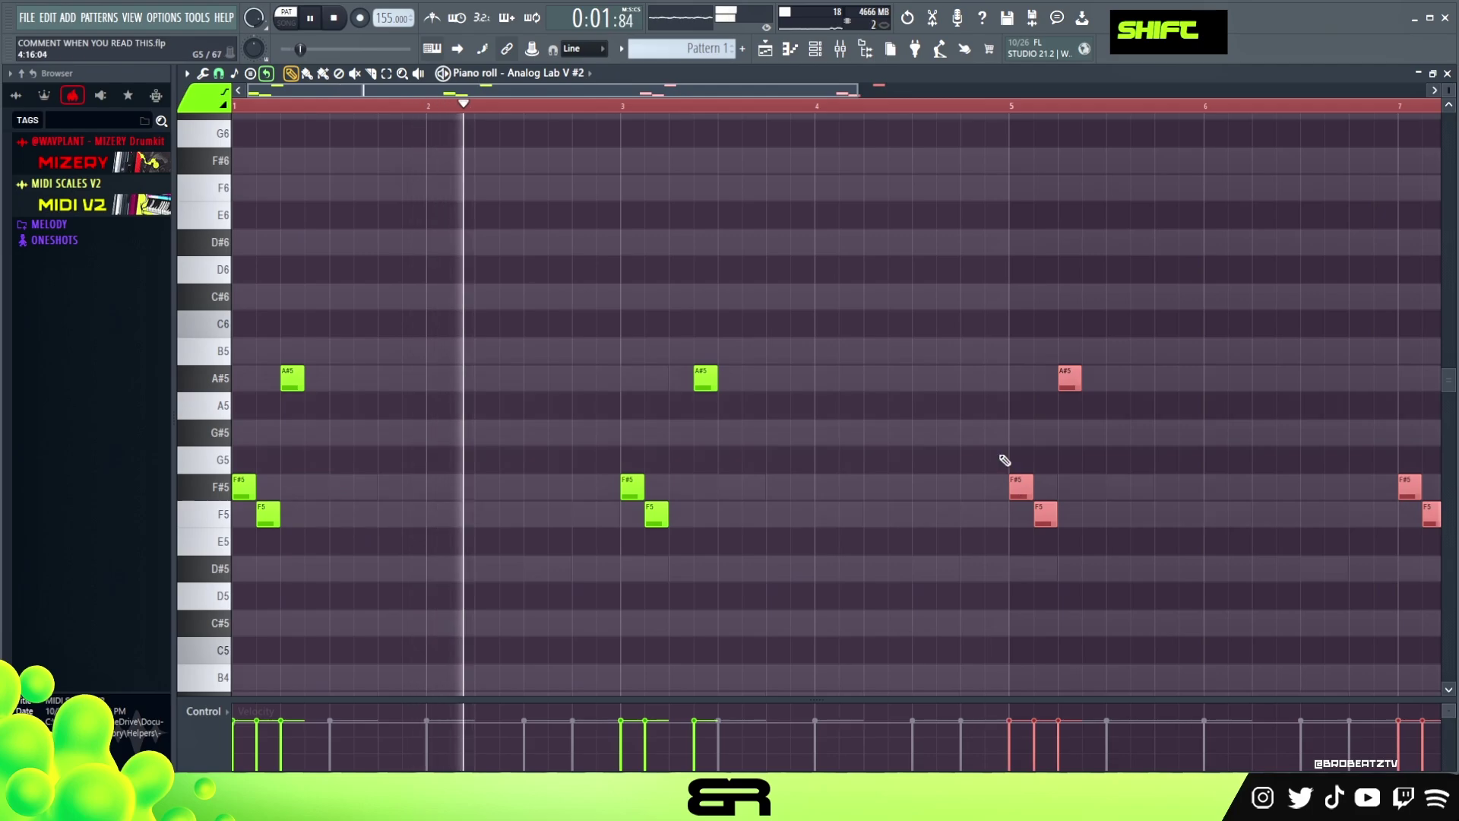
right_click(1006, 461)
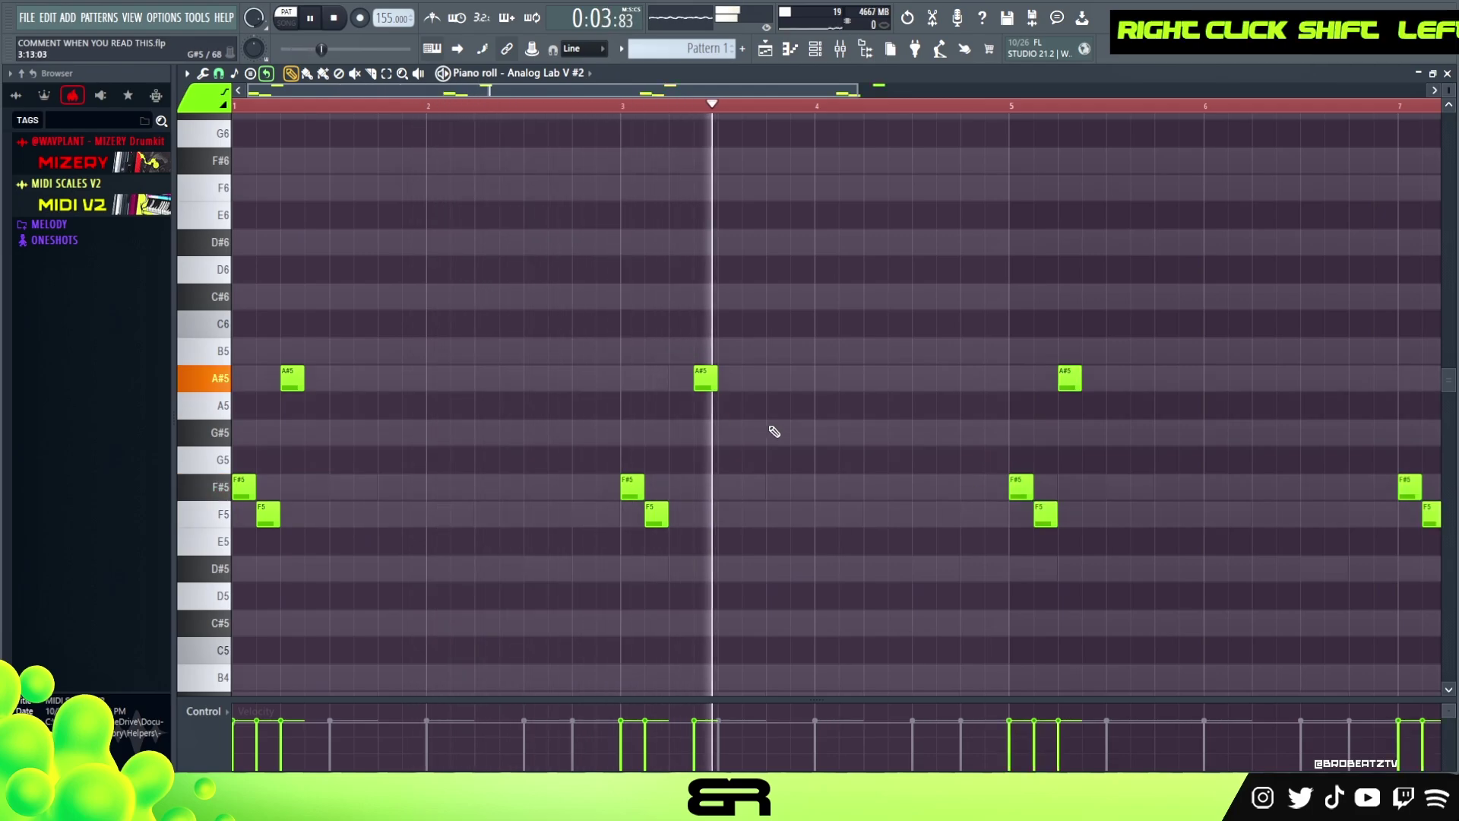
drag(636, 104, 756, 107)
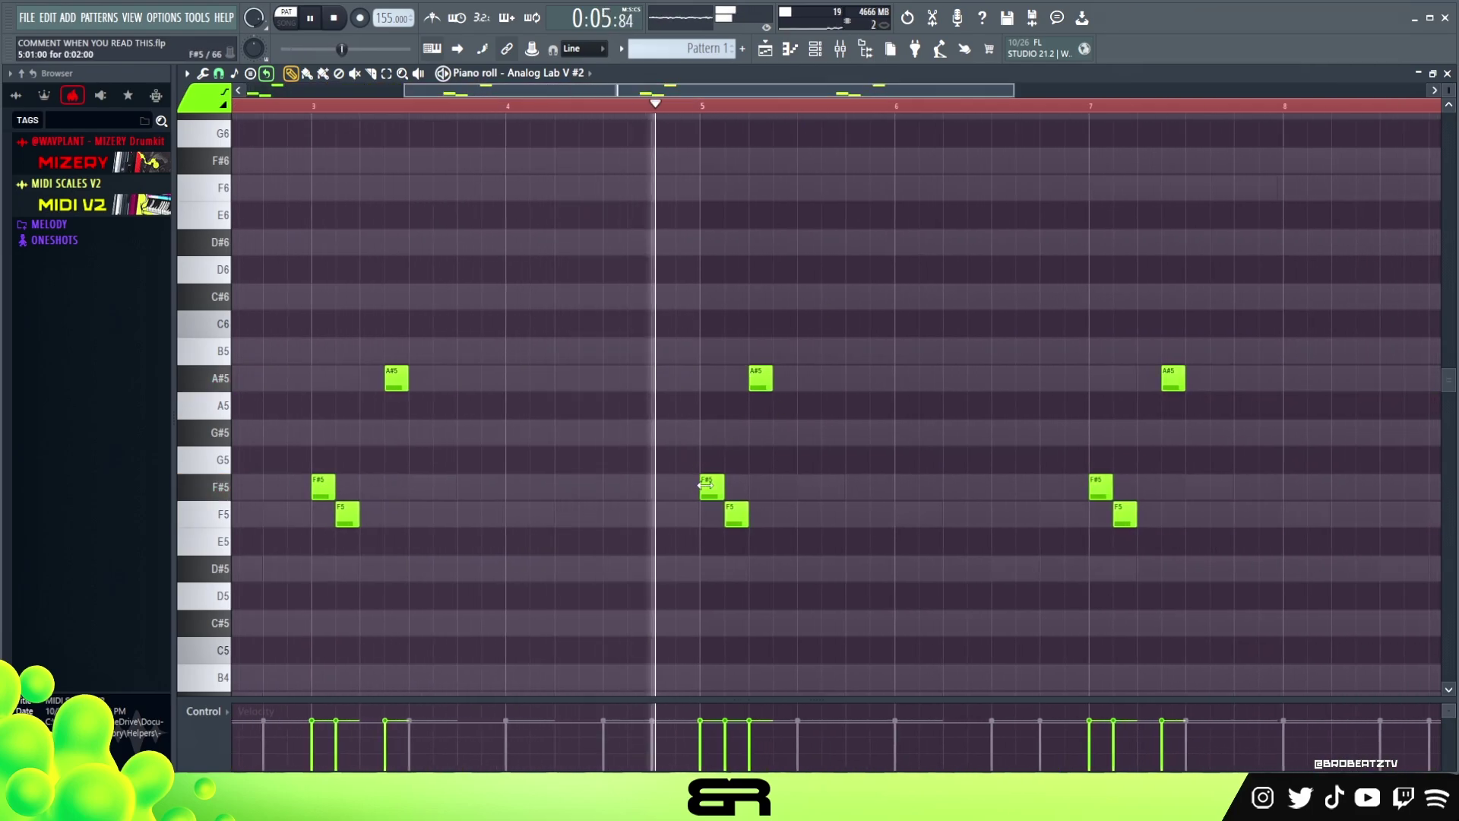
key(space)
Raise the F#5 notes at the start of bars 5 and 7 by two semitones to G#5
click(760, 351)
right_click(760, 351)
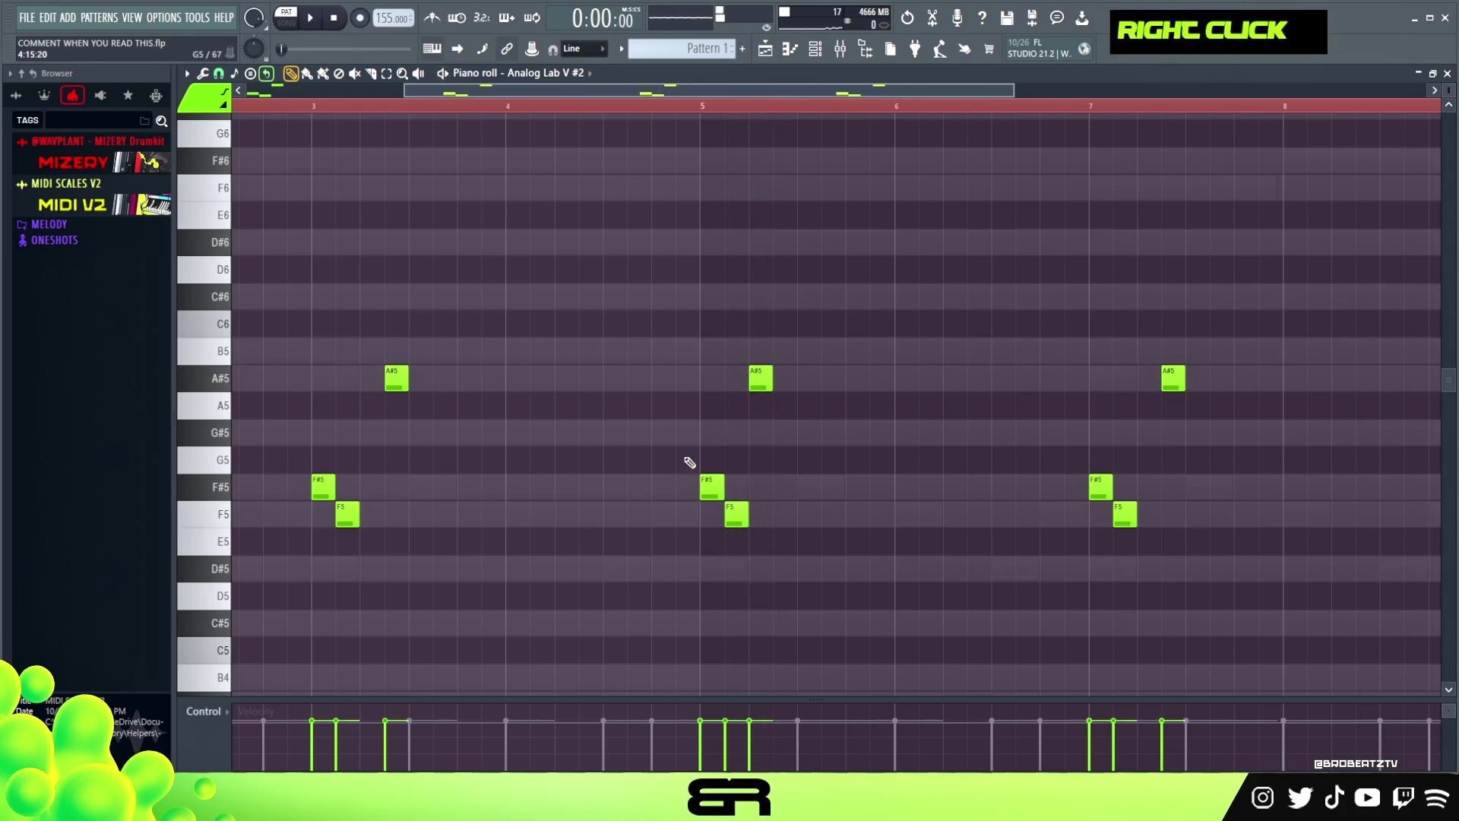
ctrl+click(710, 486)
ctrl+shift+click(1101, 486)
key(shift+Up)
key(shift+Up)
right_click(1065, 492)
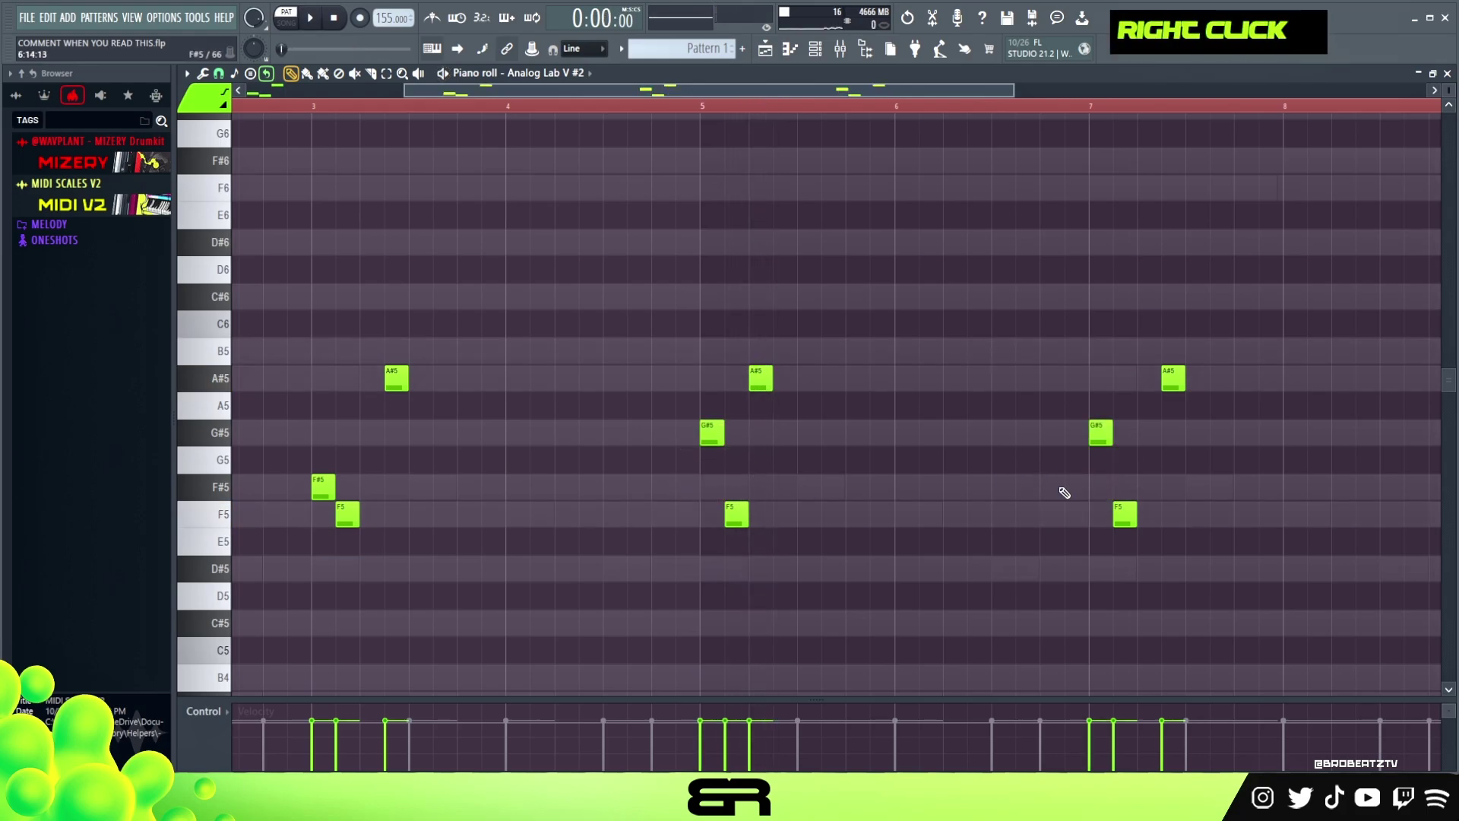
Move the A#5 notes in bars 5 and 7 directly after the G#5 notes, and the F5 notes behind them
drag(1239, 394, 736, 375)
right_click(1132, 428)
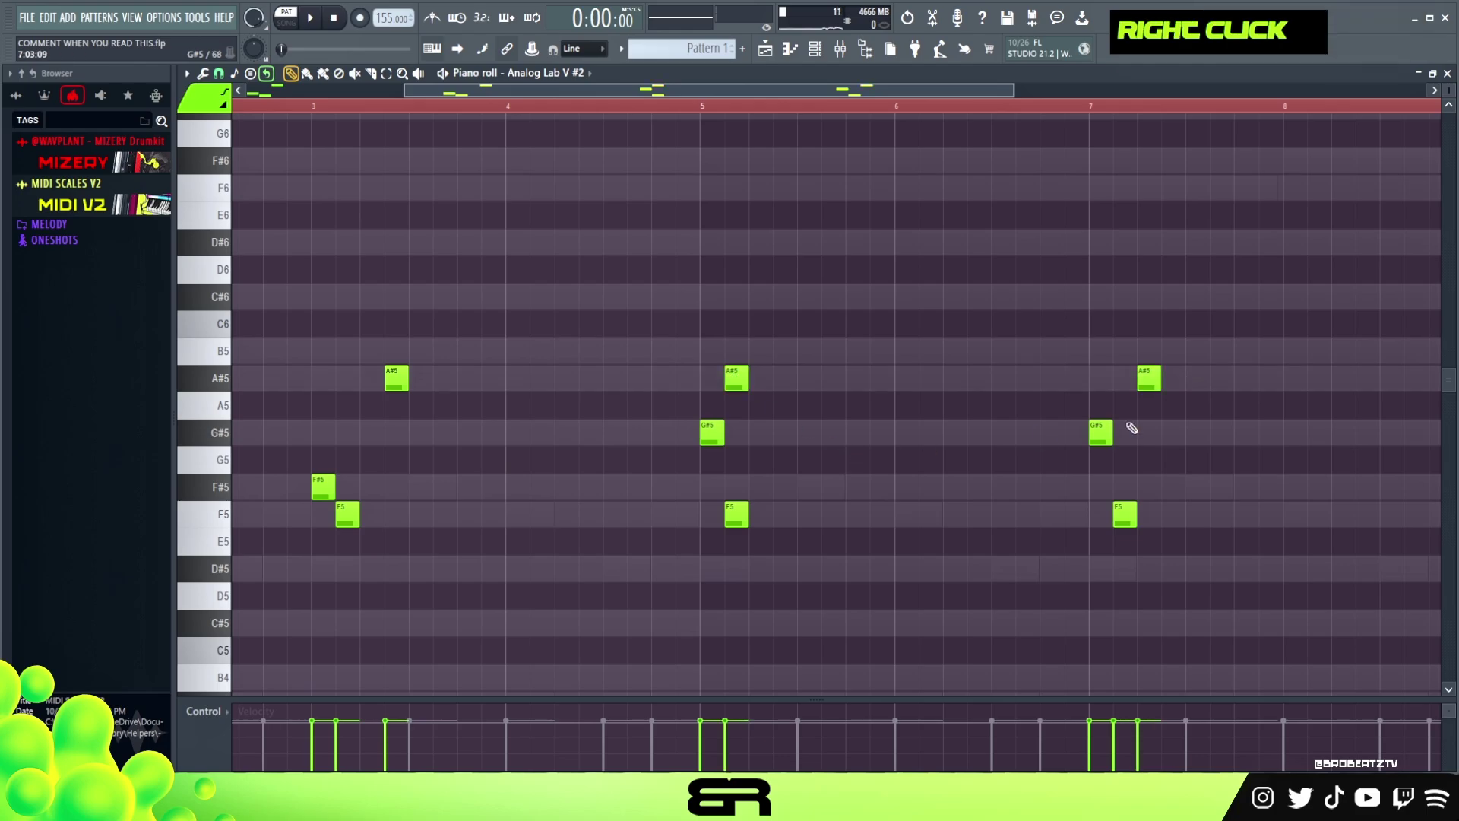
drag(1150, 384, 1125, 384)
drag(1163, 522, 753, 521)
right_click(806, 543)
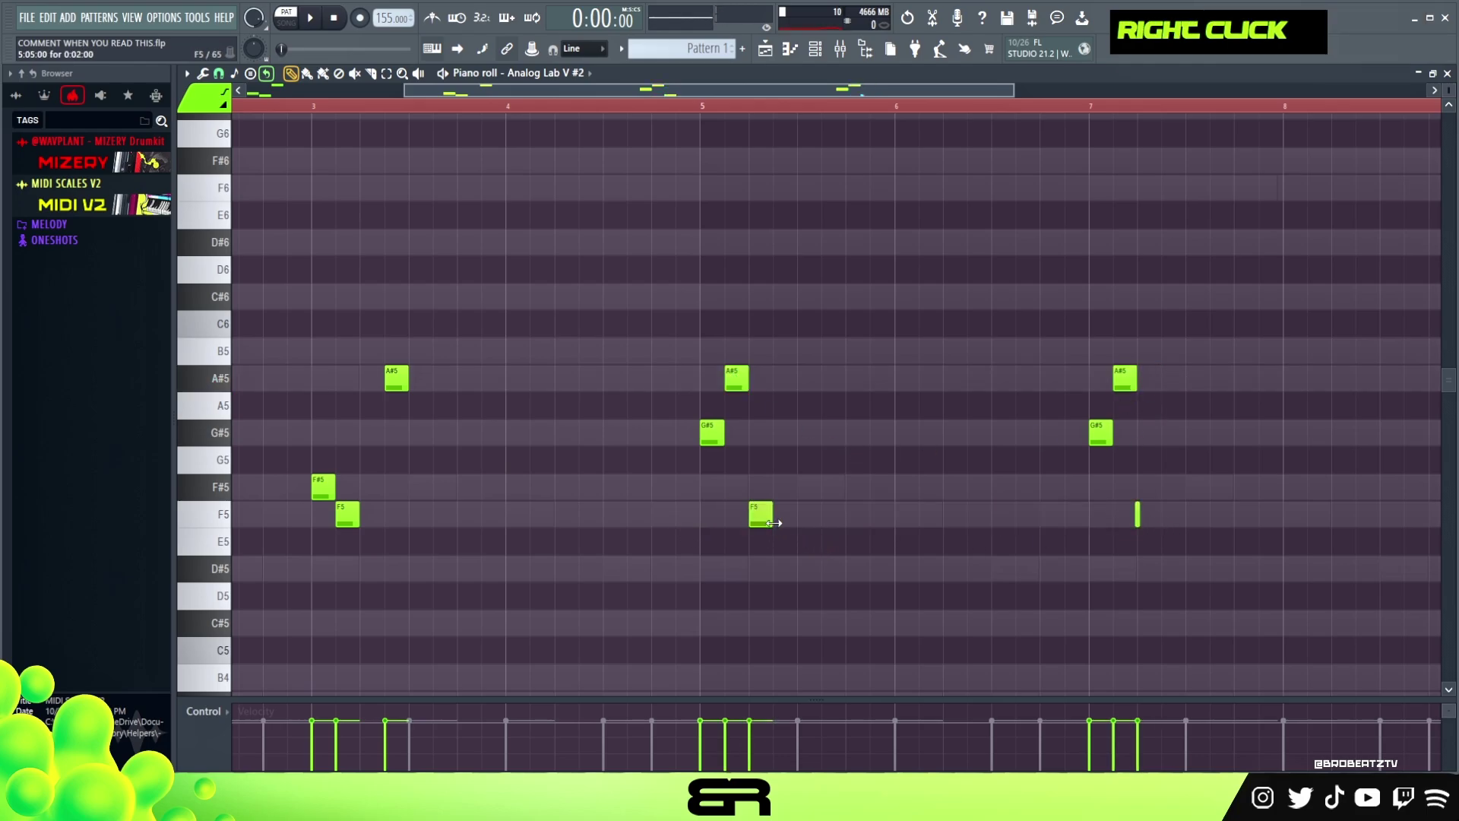
Replace the short F5 sliver in bar 7 with a full F5 two steps later, while playing from bar 5
key(space)
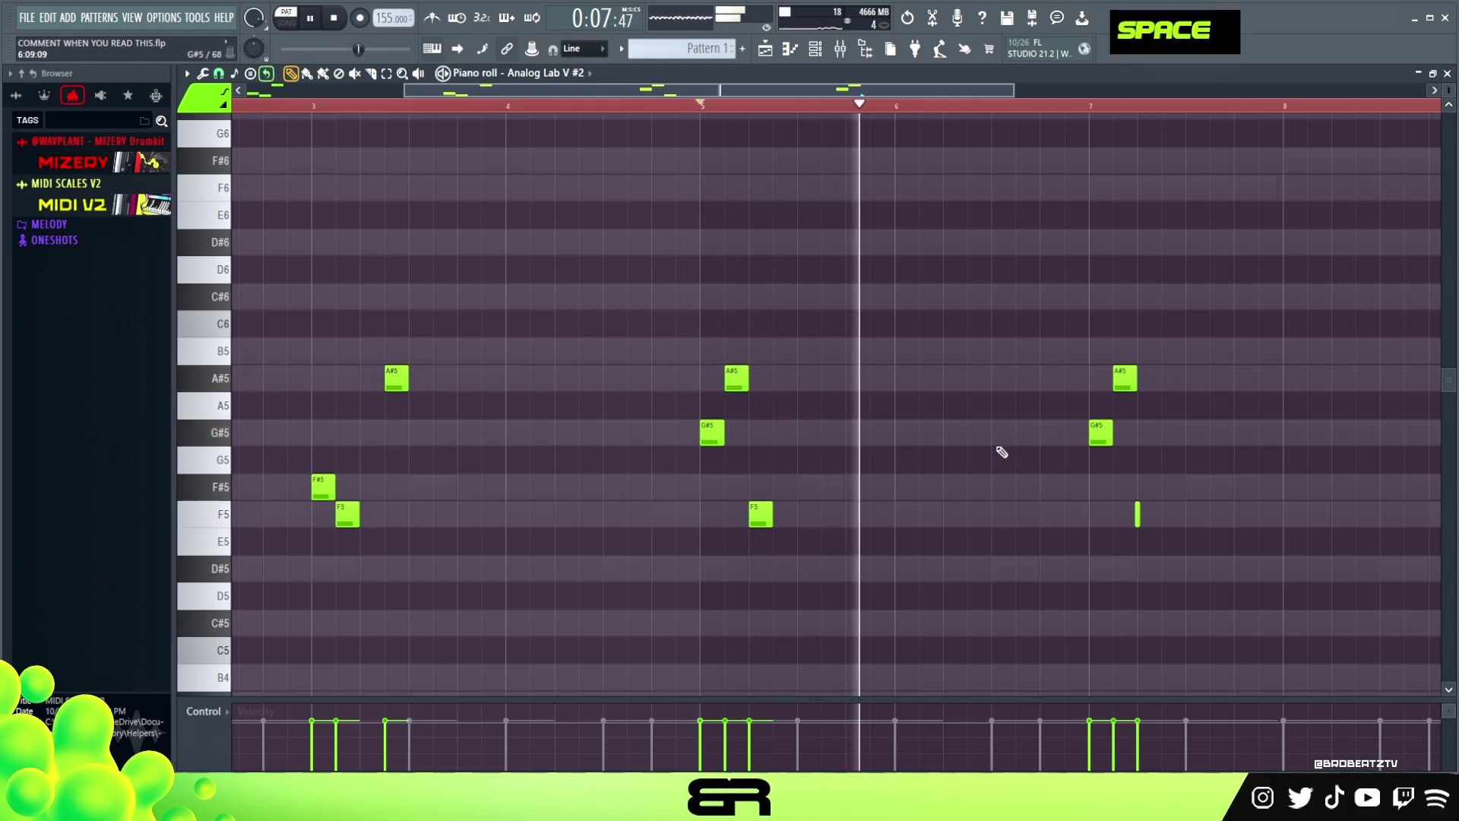
right_click(1138, 515)
click(1165, 510)
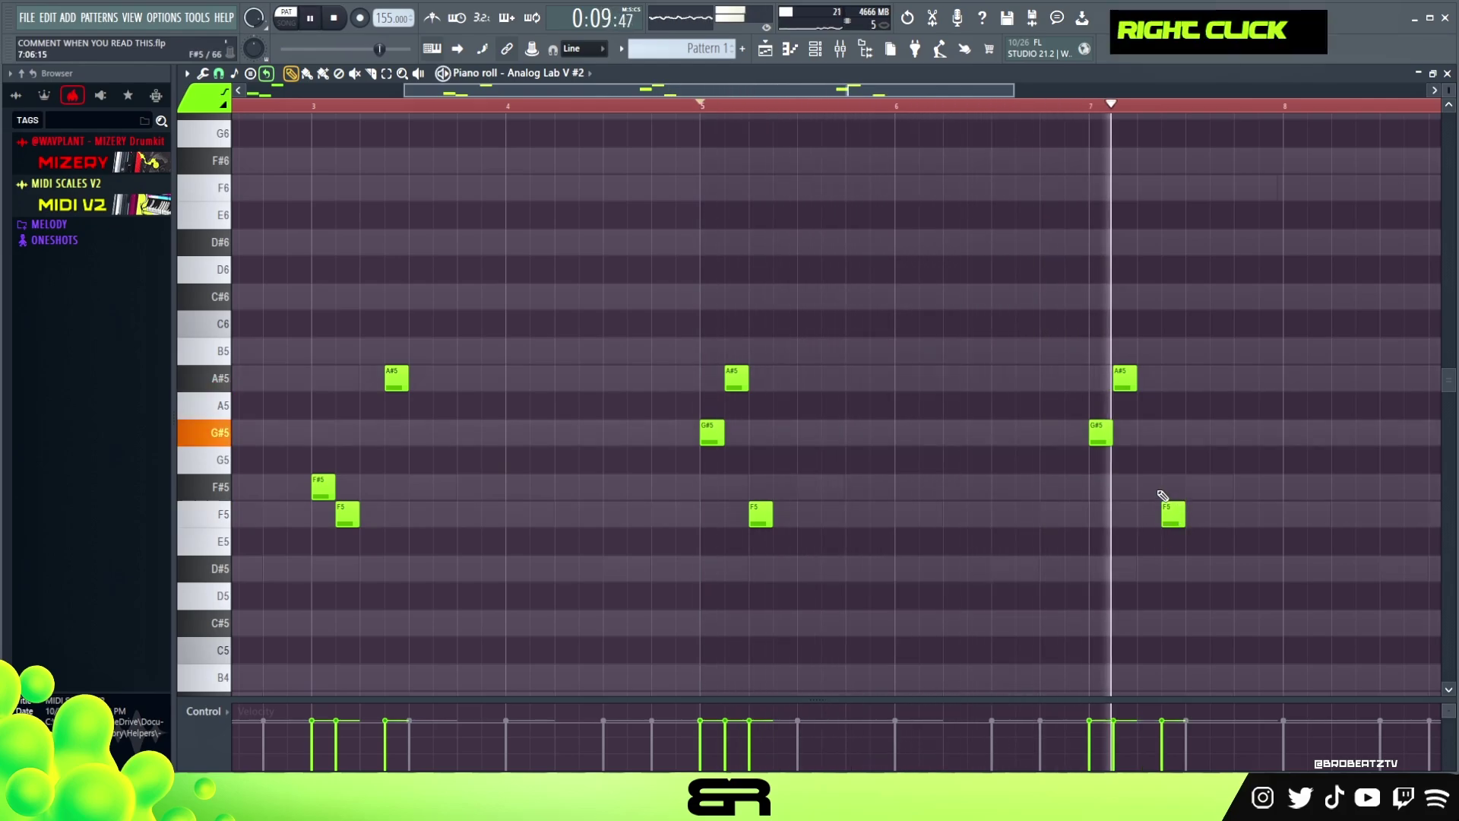
ctrl+right_click(926, 323)
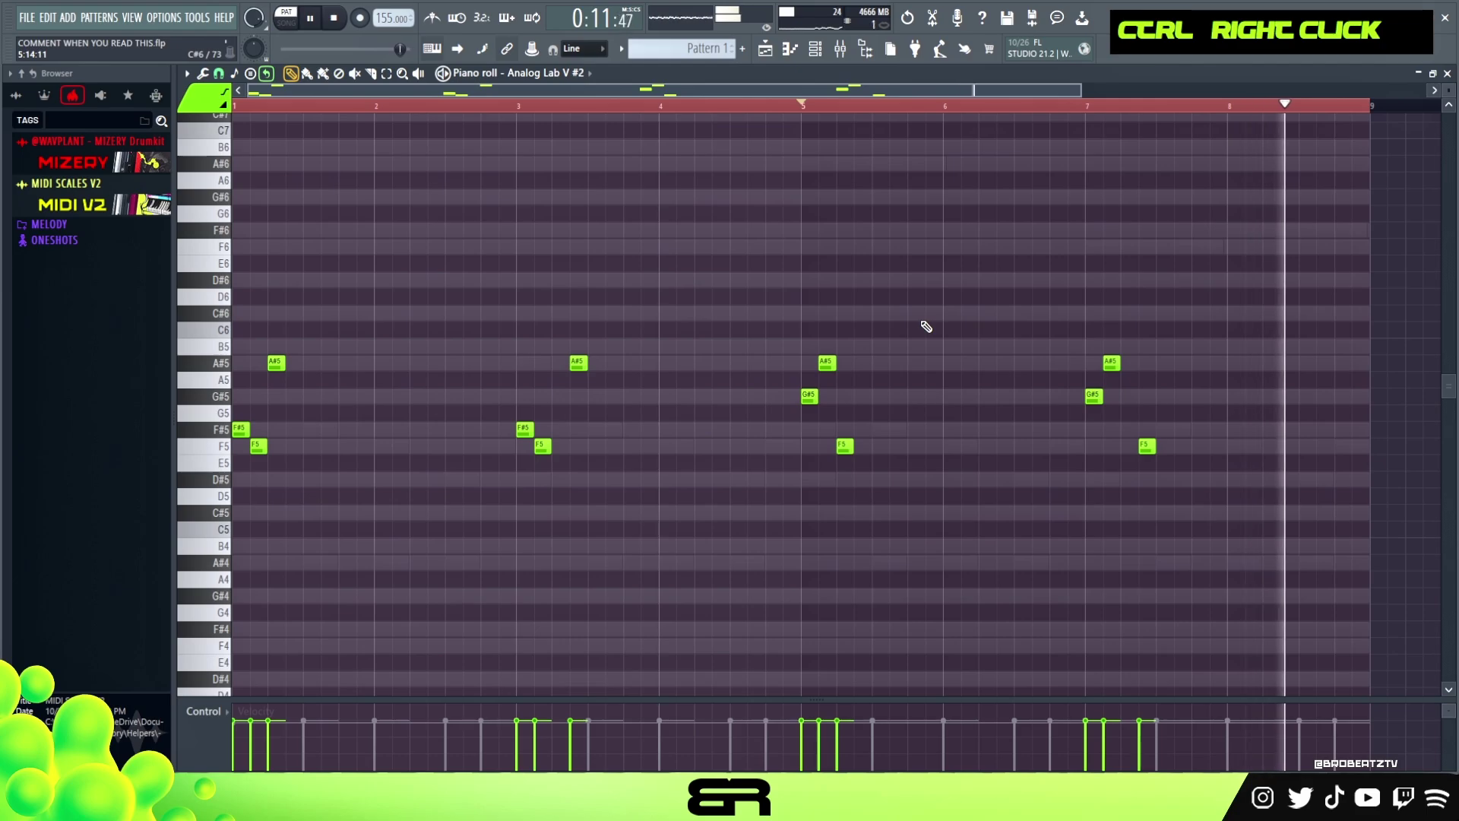
key(space)
double_click(624, 106)
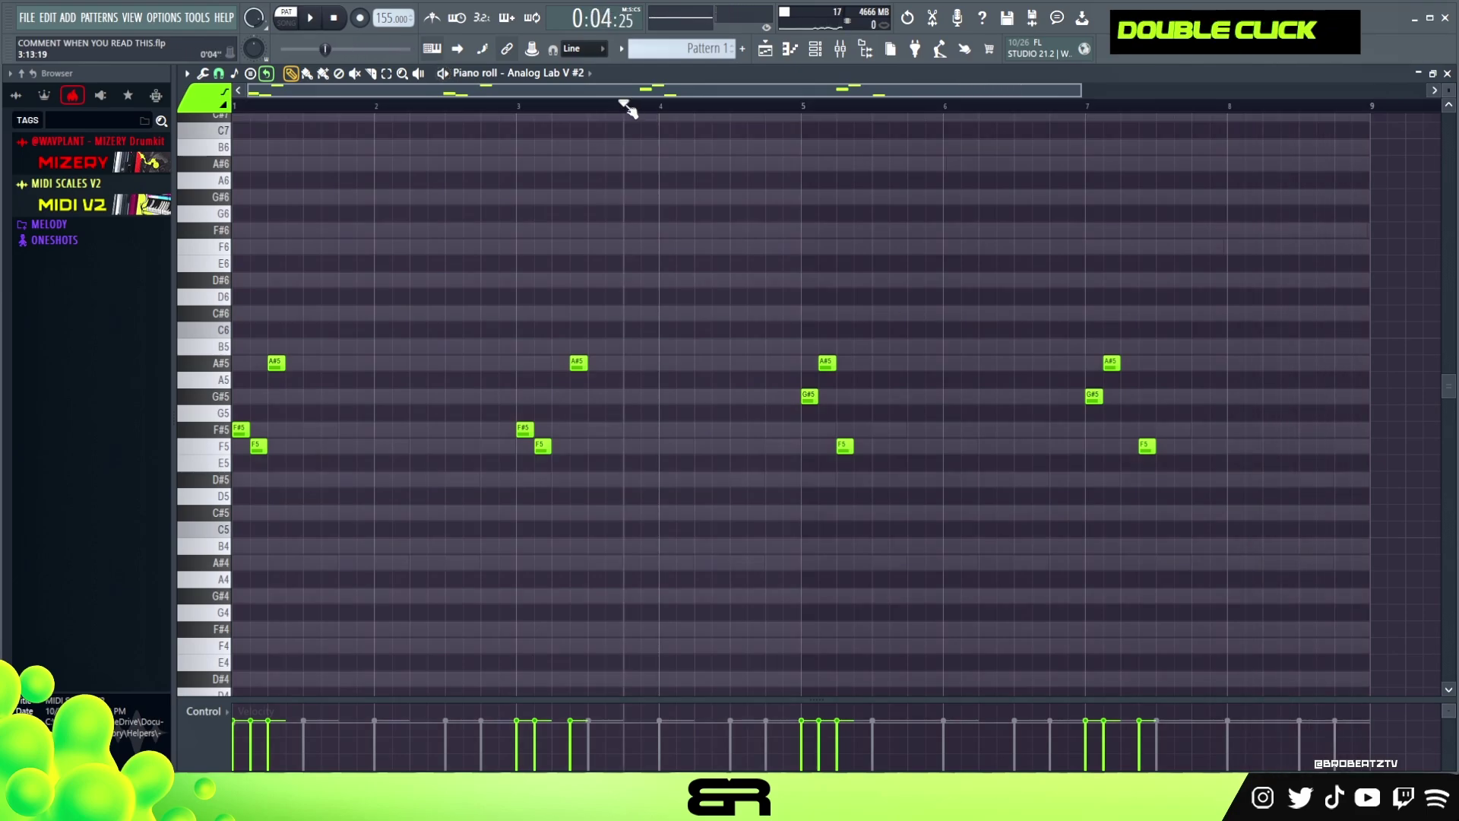
drag(777, 393, 1126, 401)
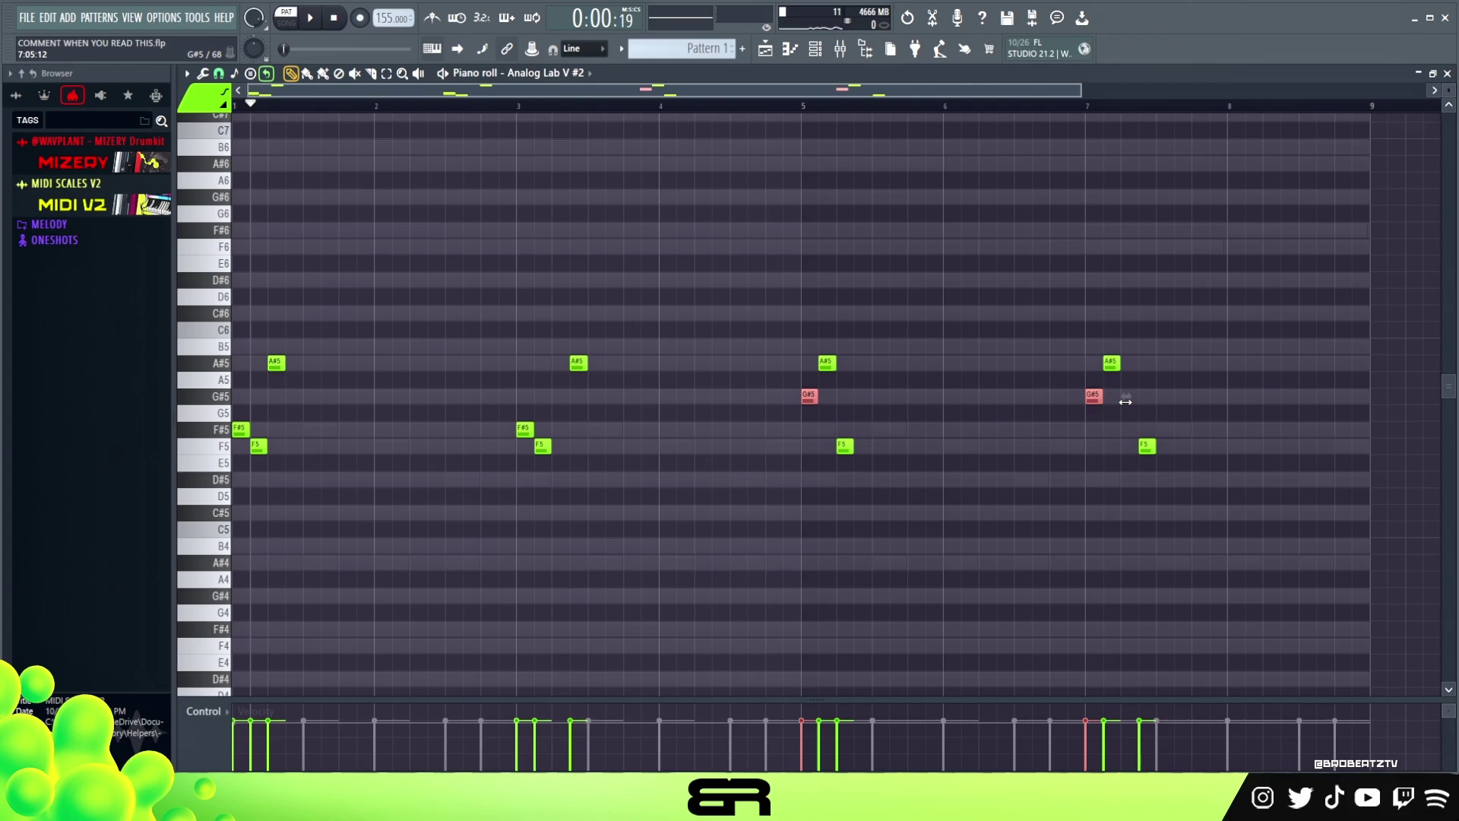
right_click(1152, 404)
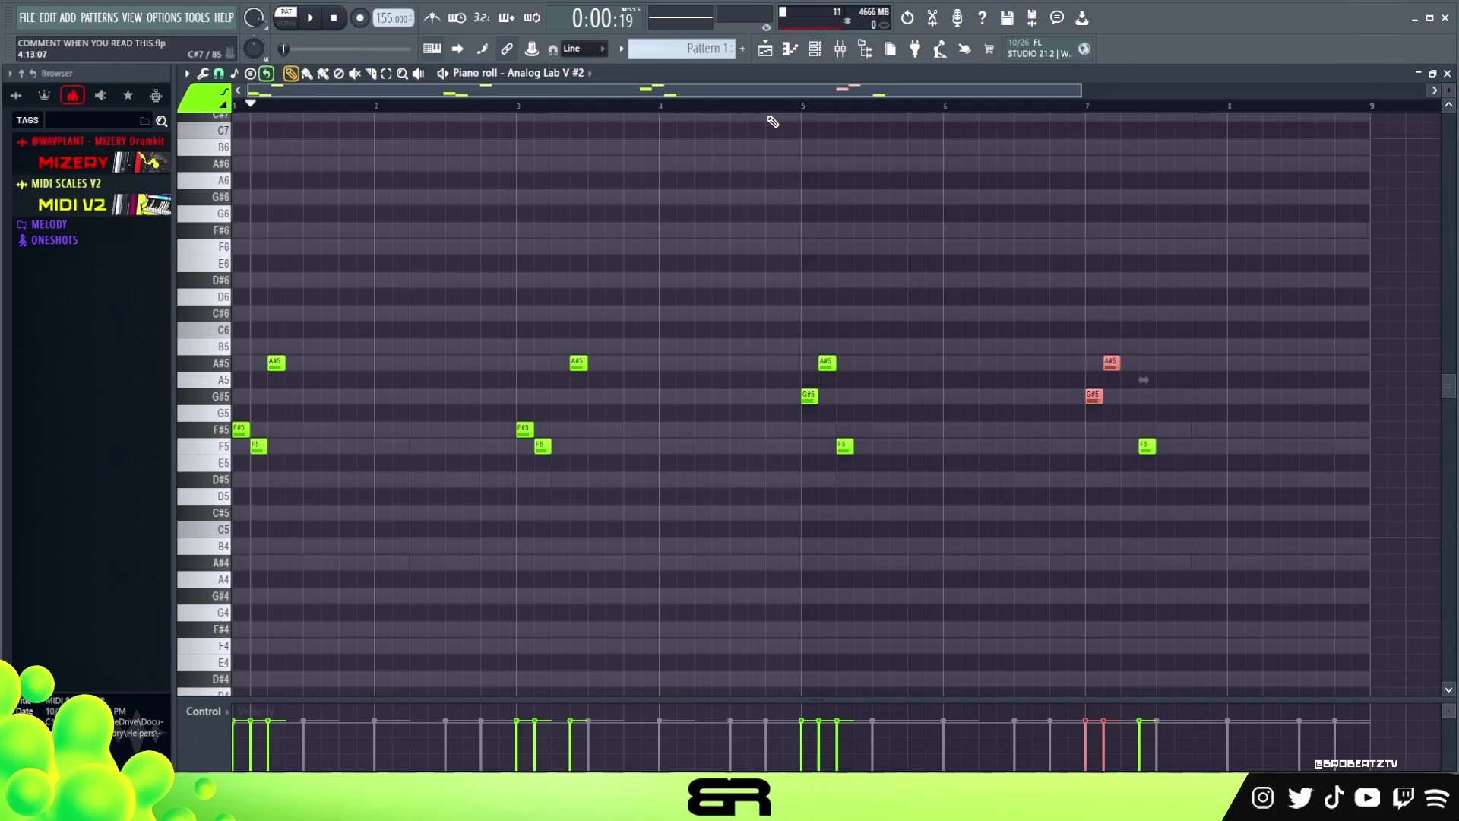
Open Analog Lab V #3 from the channel rack to check its Igloo Bass Sub preset, and close it
click(815, 49)
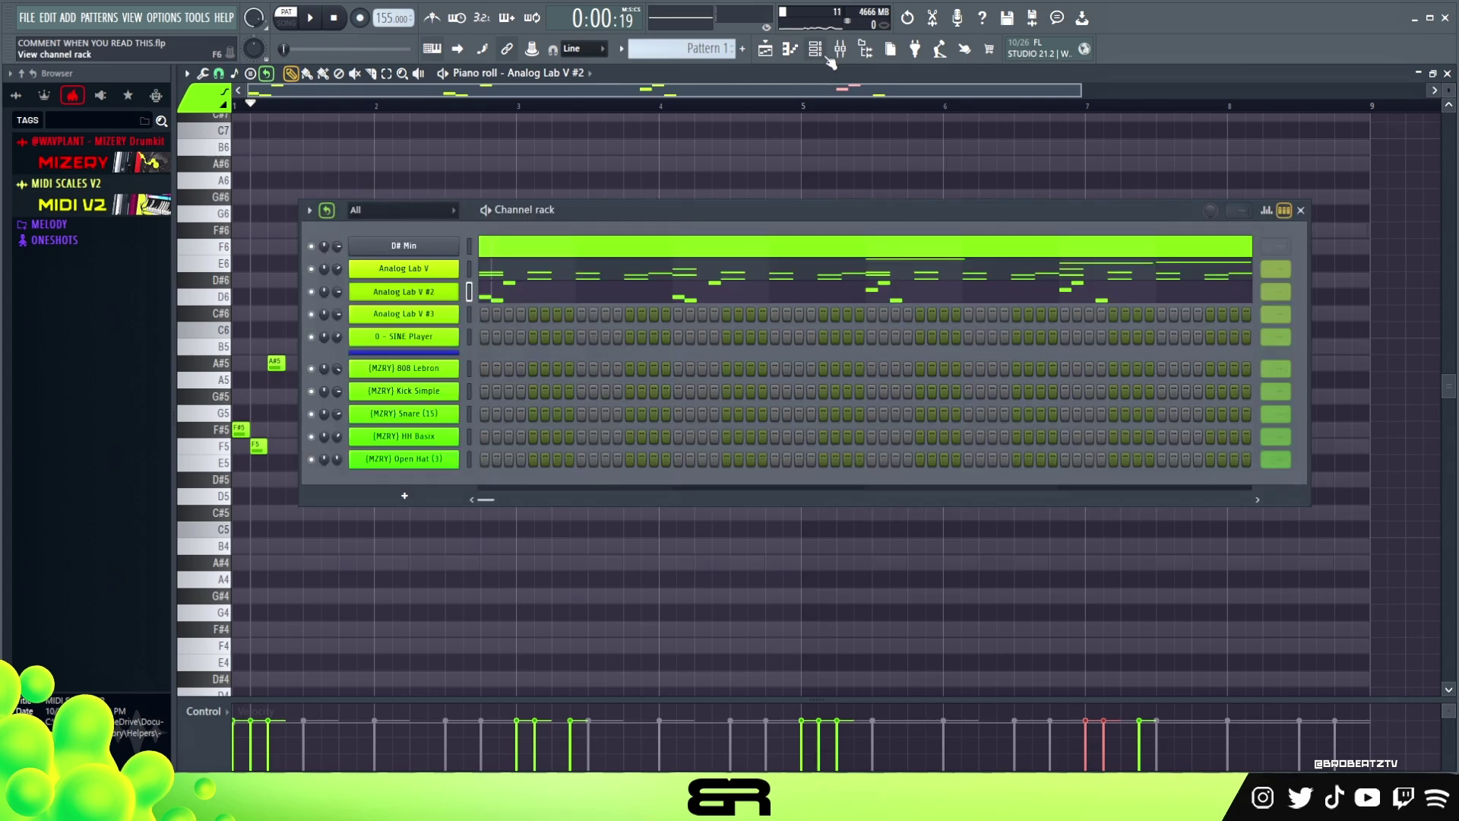
click(363, 314)
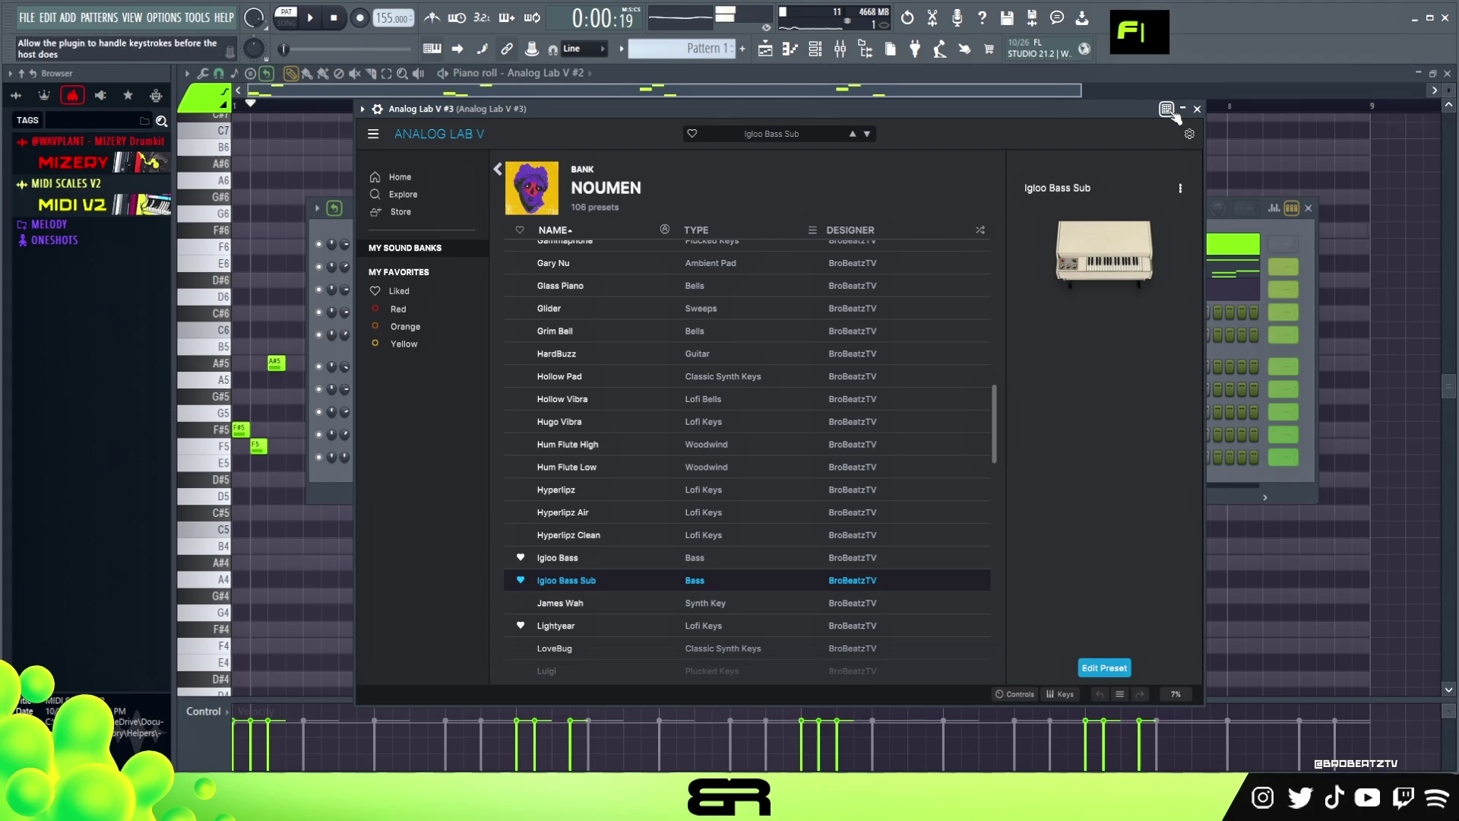
click(1197, 109)
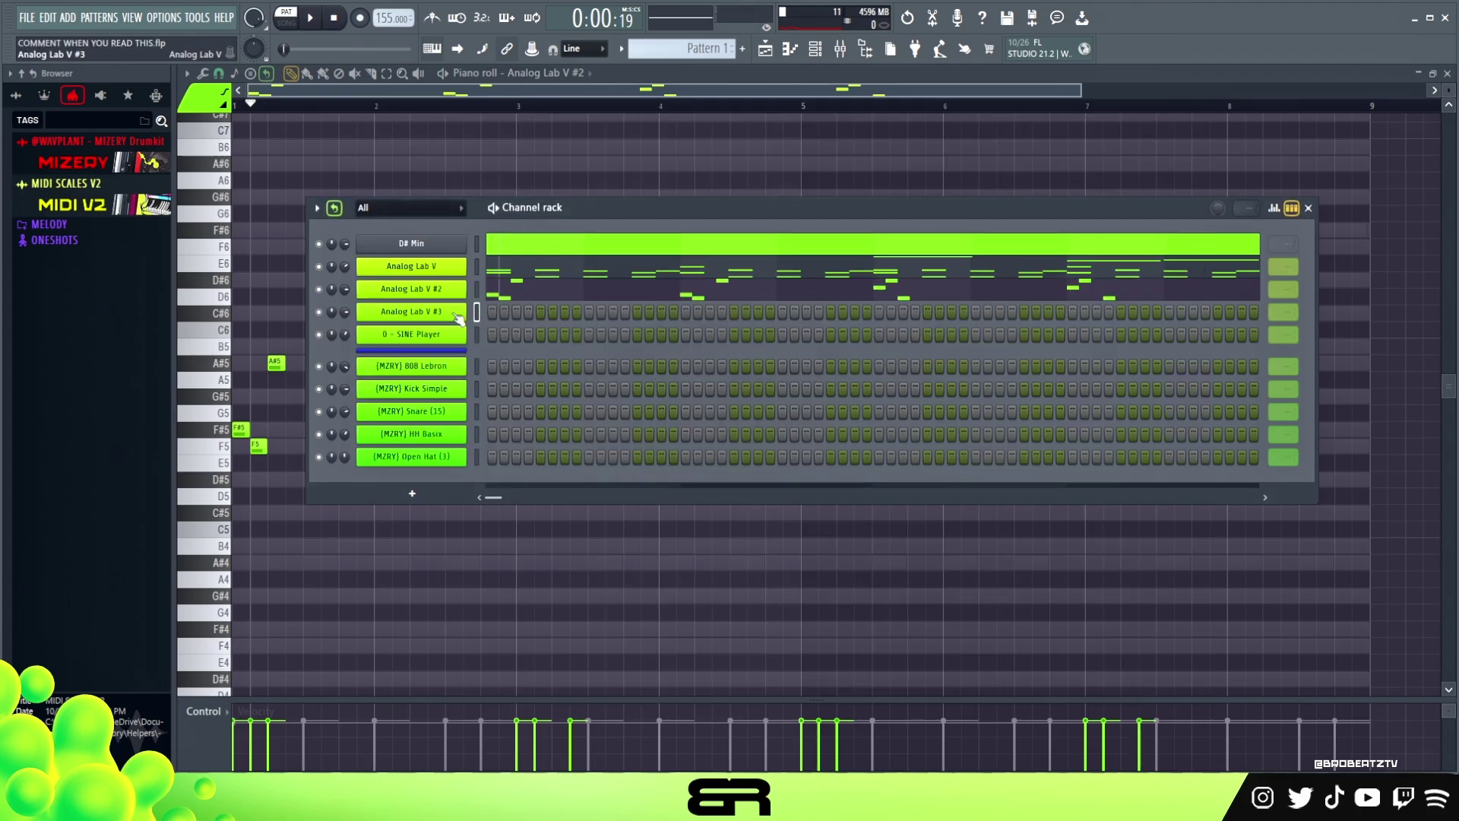
Open the piano roll of the first Analog Lab V channel and review its lower melody notes
click(507, 278)
scroll(548, 255, down, 2)
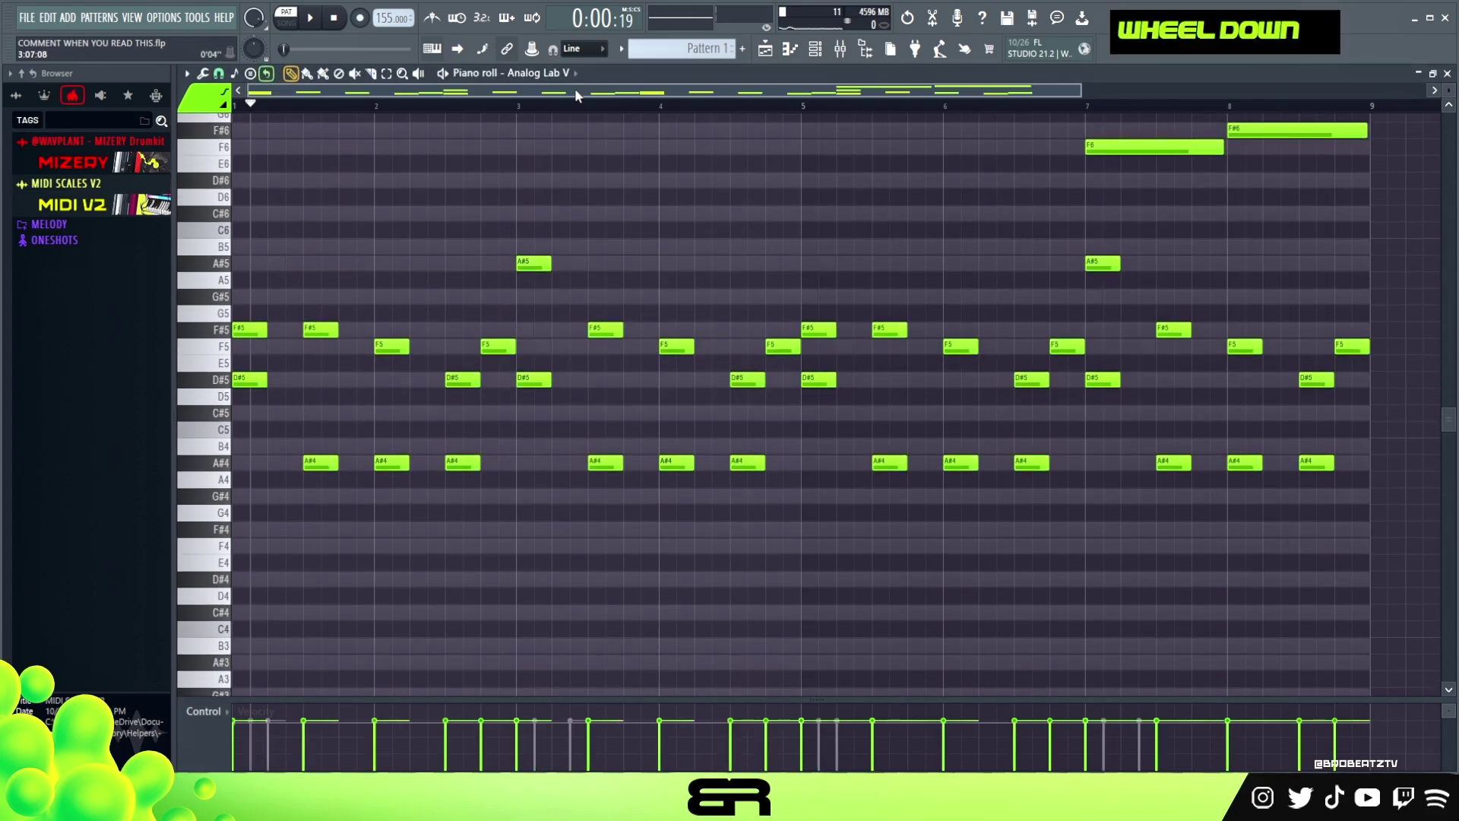
scroll(449, 303, up, 1)
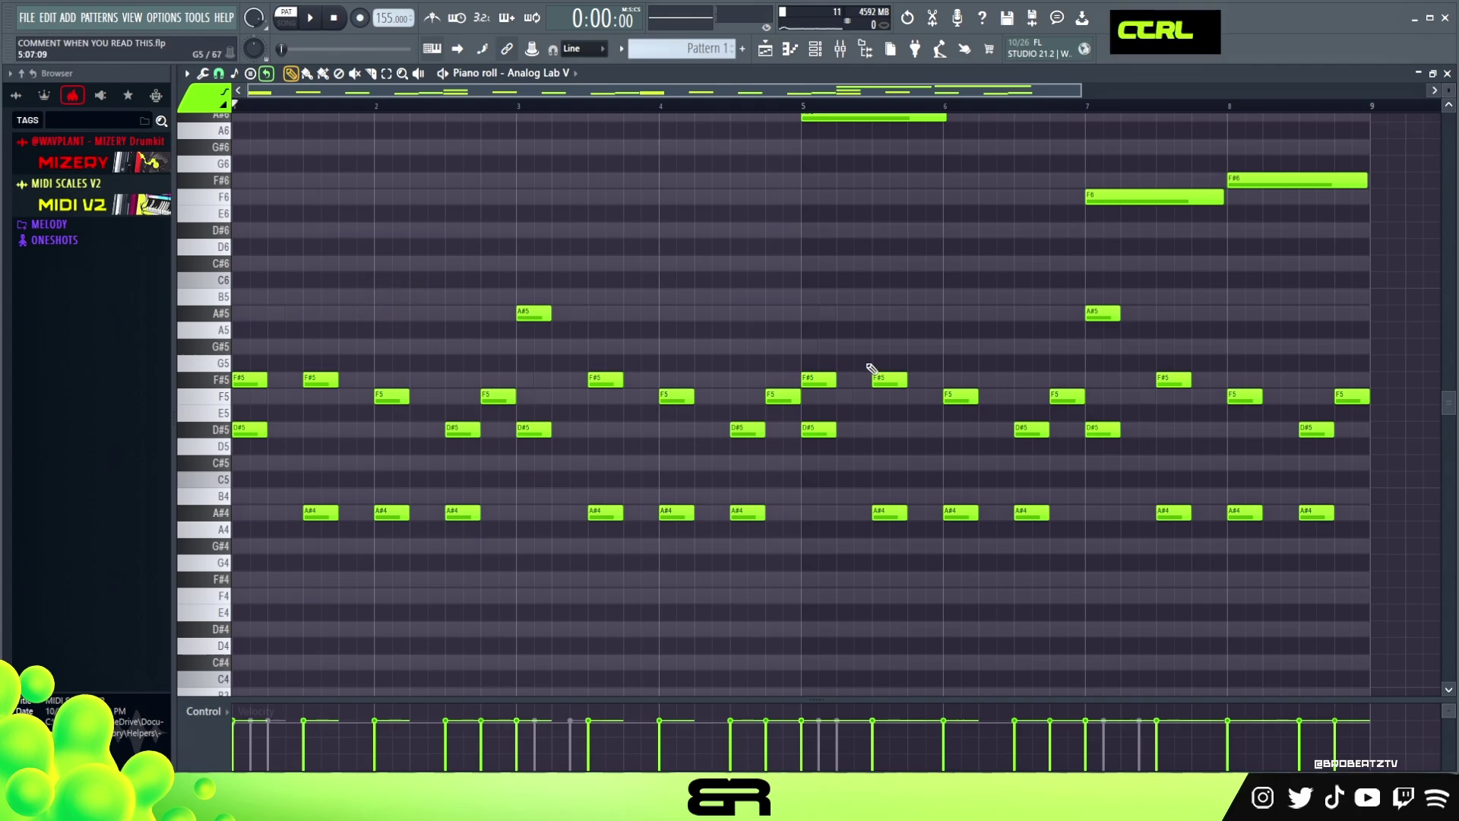
drag(1346, 287, 247, 554)
right_click(374, 585)
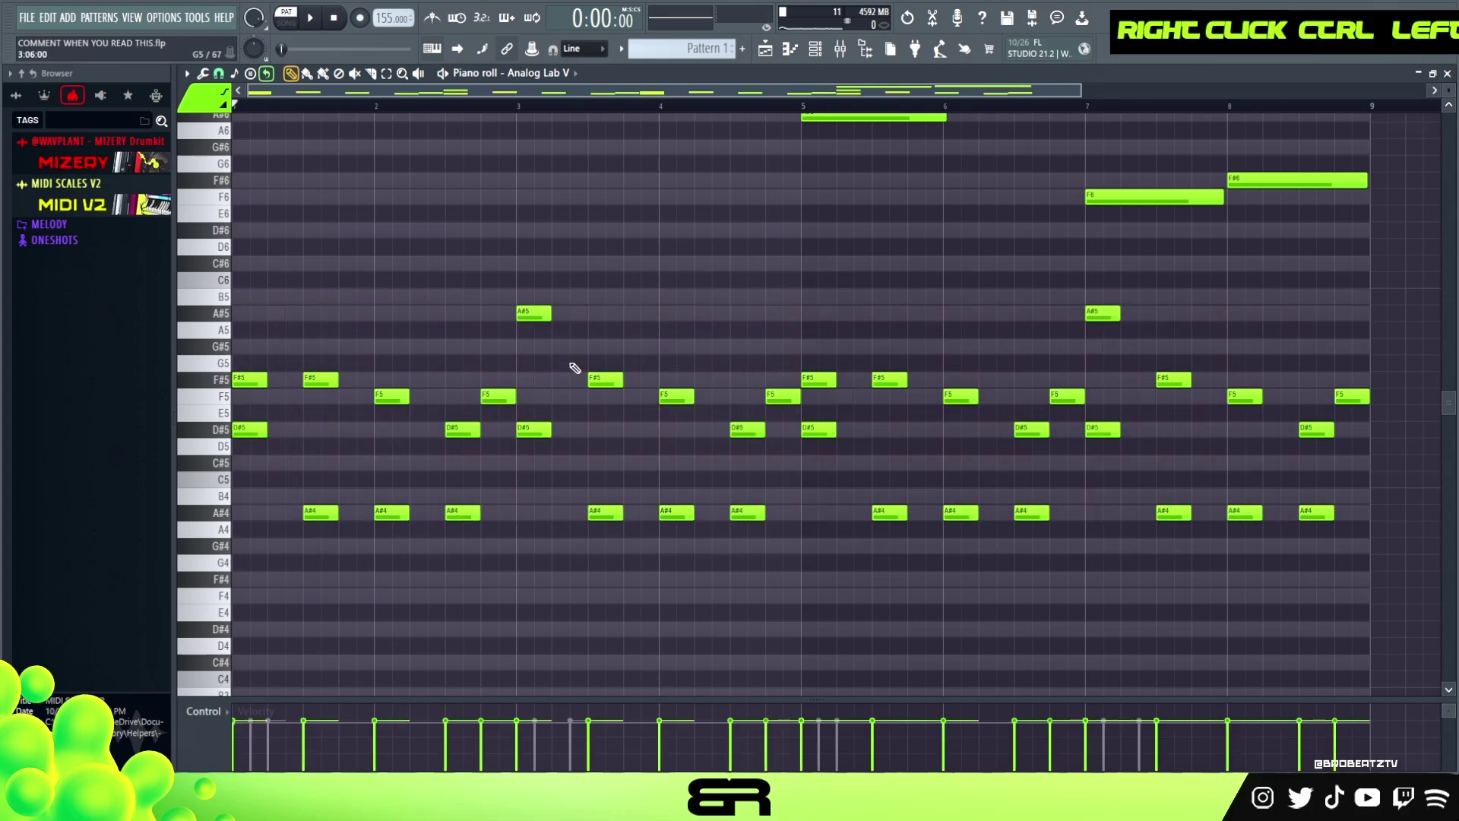
Open the piano roll of Analog Lab V #3 and place a D#5 note at the start of bar 1
ctrl+click(249, 430)
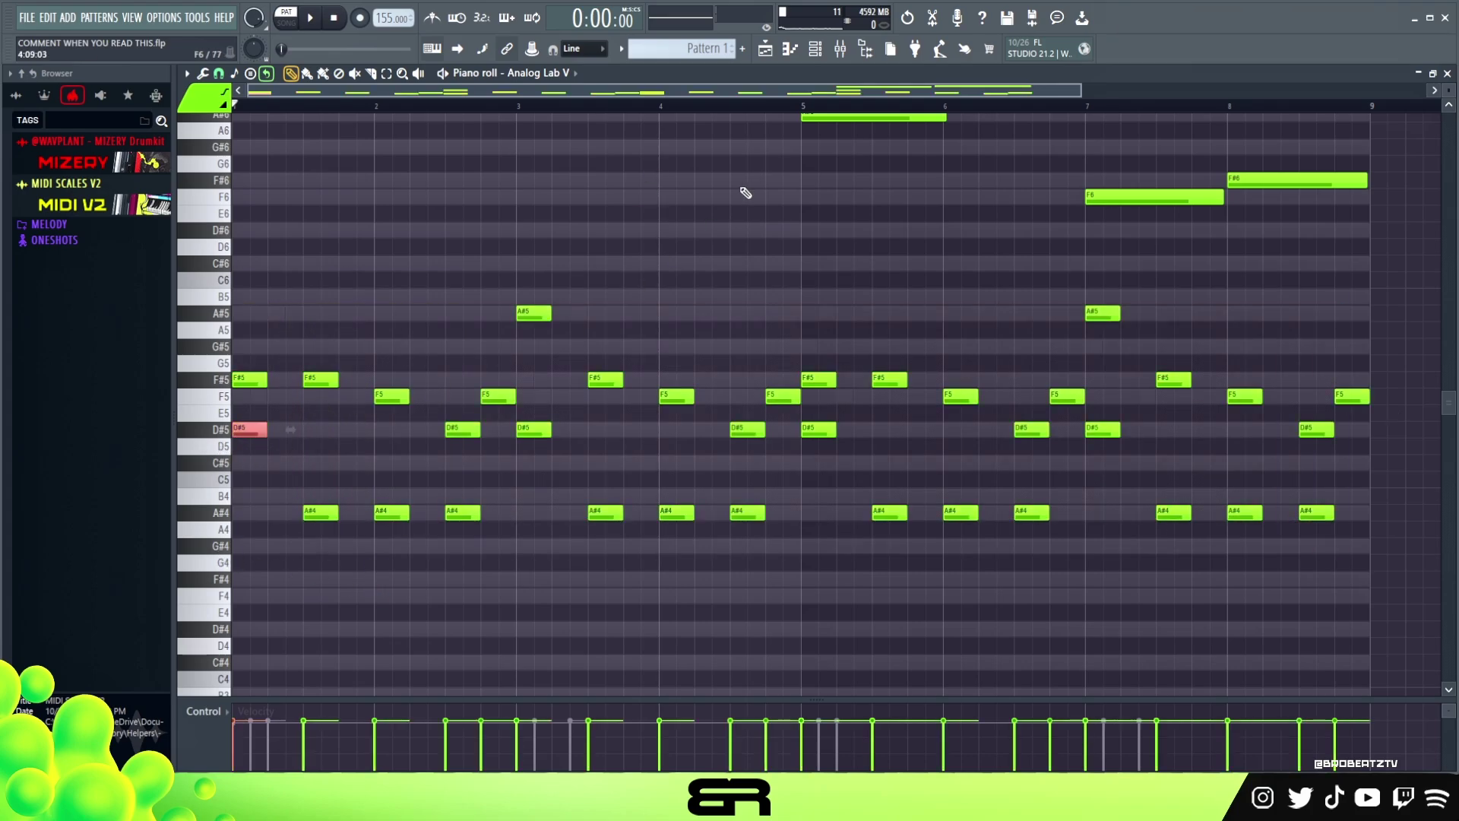
click(816, 55)
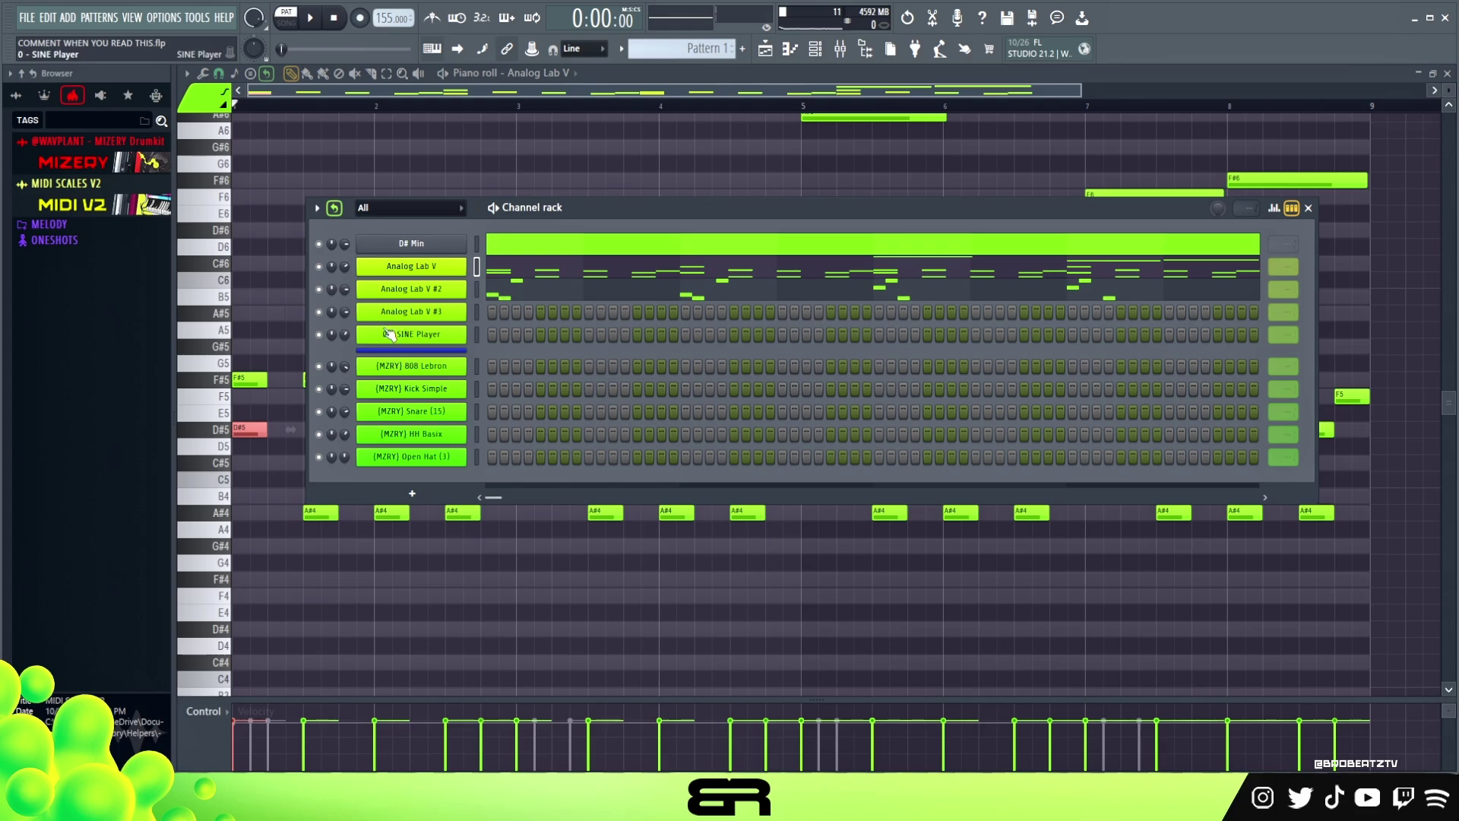
right_click(255, 525)
drag(245, 422, 339, 537)
right_click(403, 535)
click(819, 55)
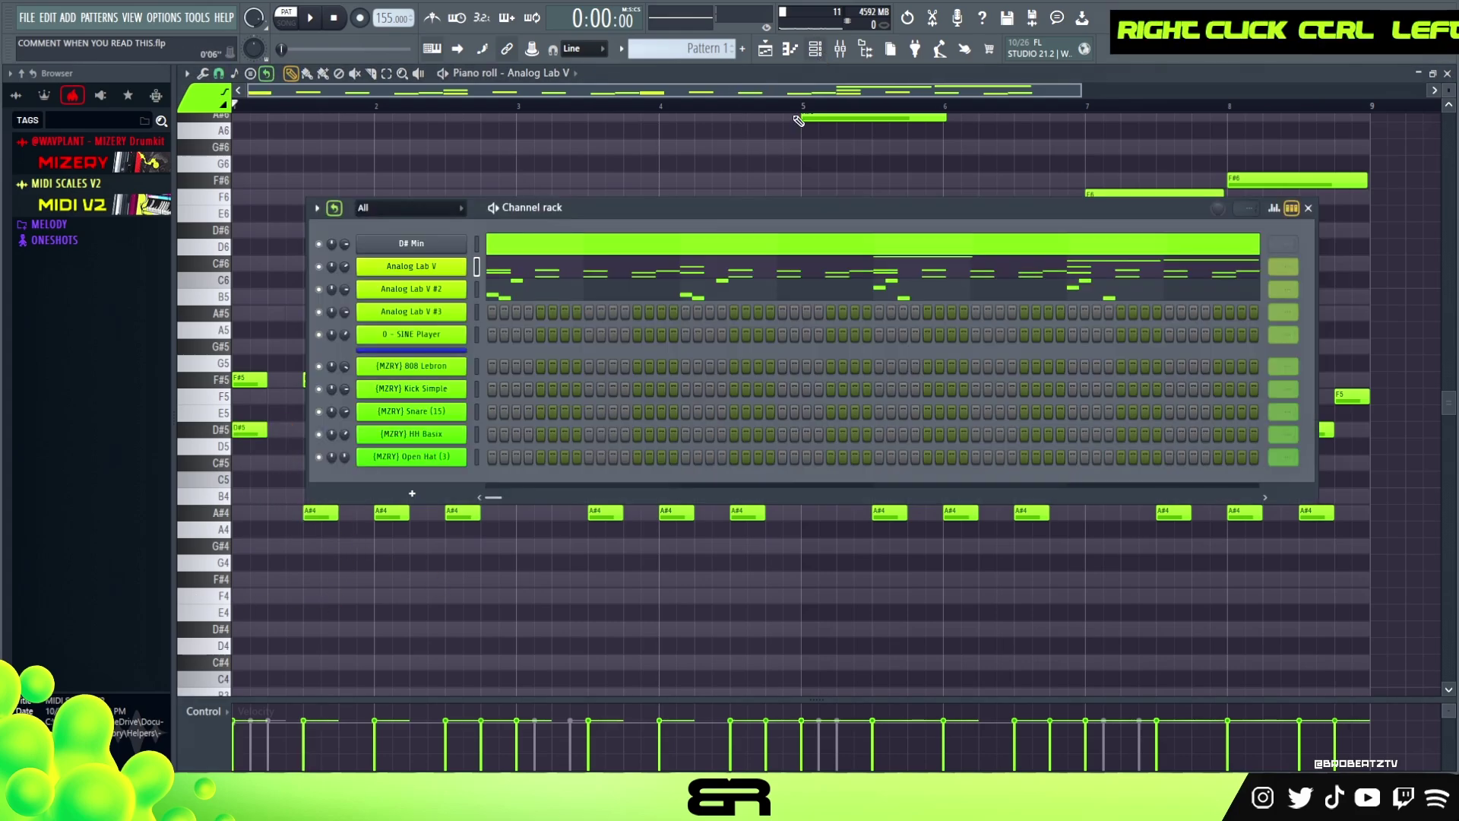
right_click(438, 314)
click(498, 311)
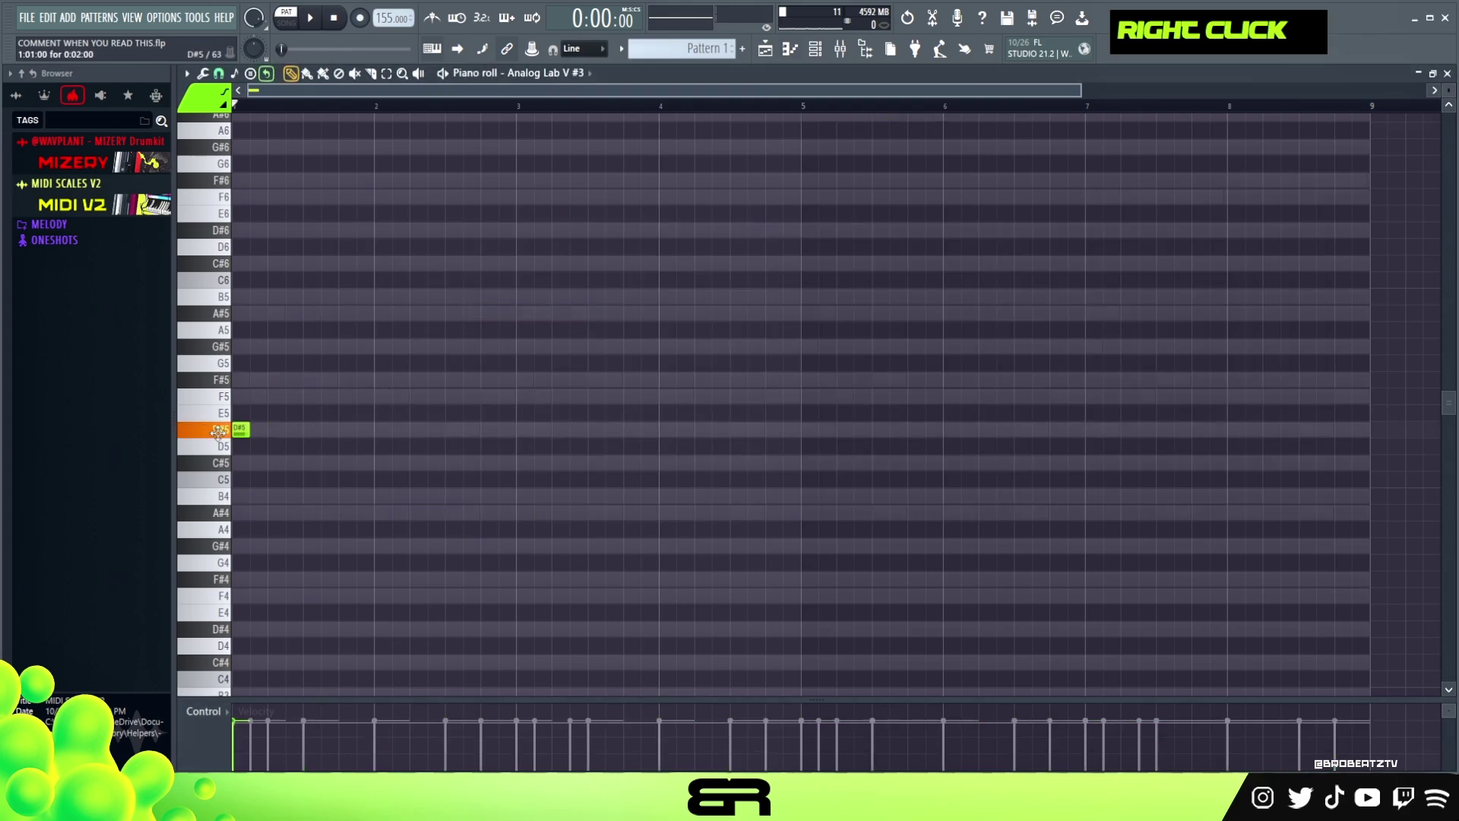
Extend D#5 almost to bar 3, add B4 from bar 3 to mid bar 4 and A#4 up to bar 5, and play the bass line
alt+drag(245, 434, 505, 453)
shift+drag(335, 430, 834, 514)
drag(1000, 512, 728, 503)
right_click(781, 540)
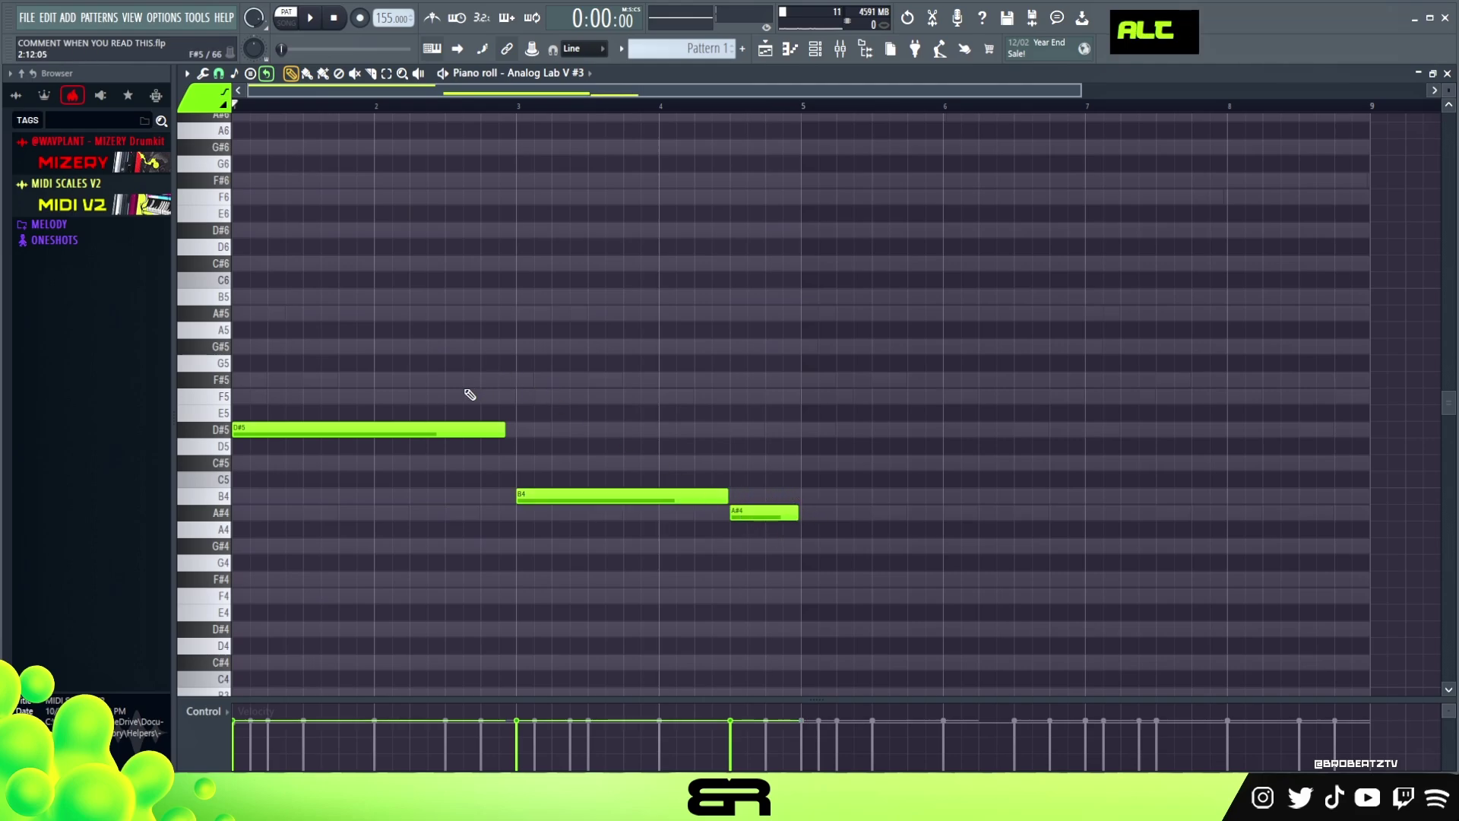
key(space)
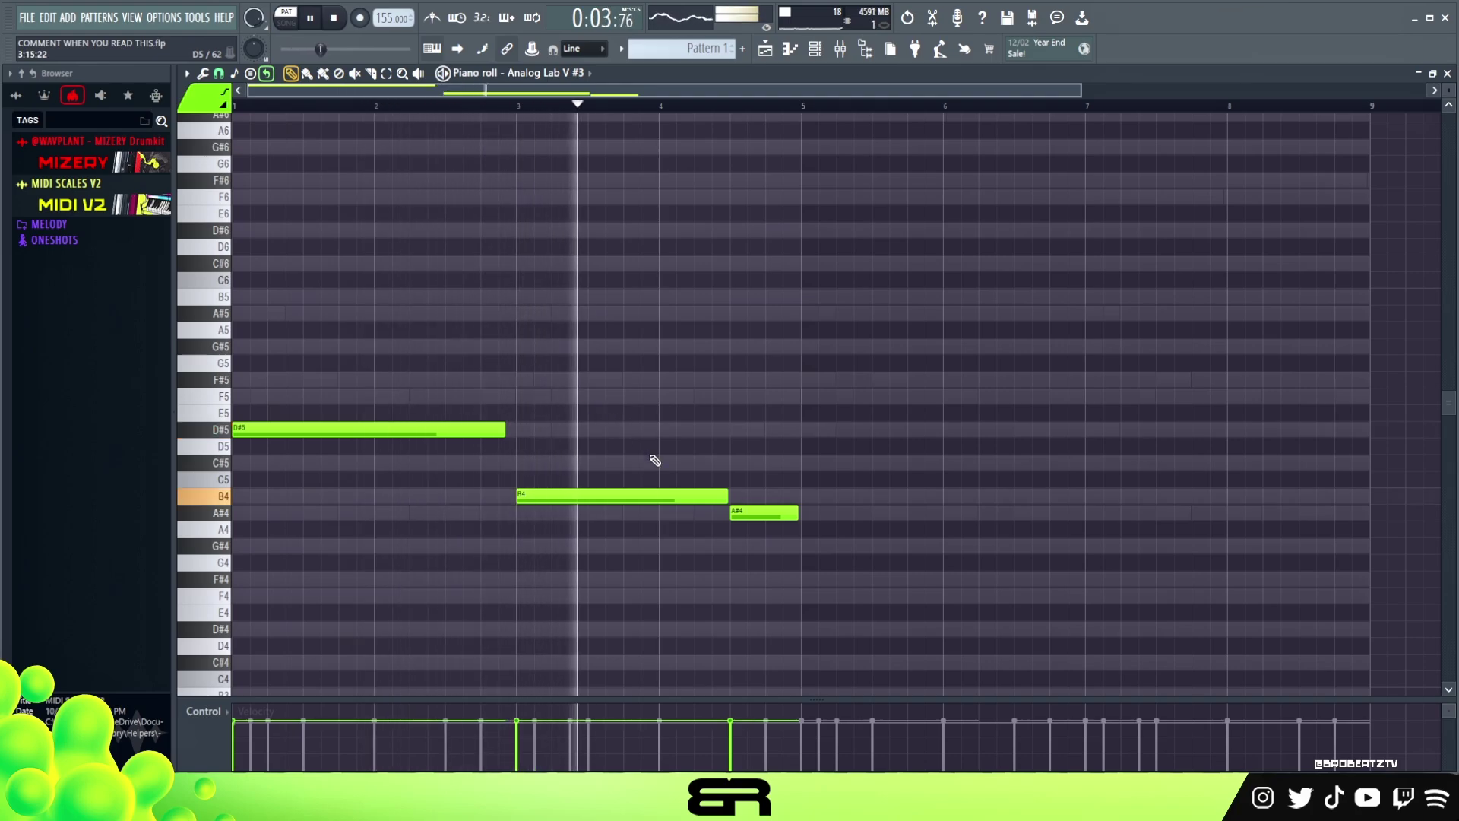
key(space)
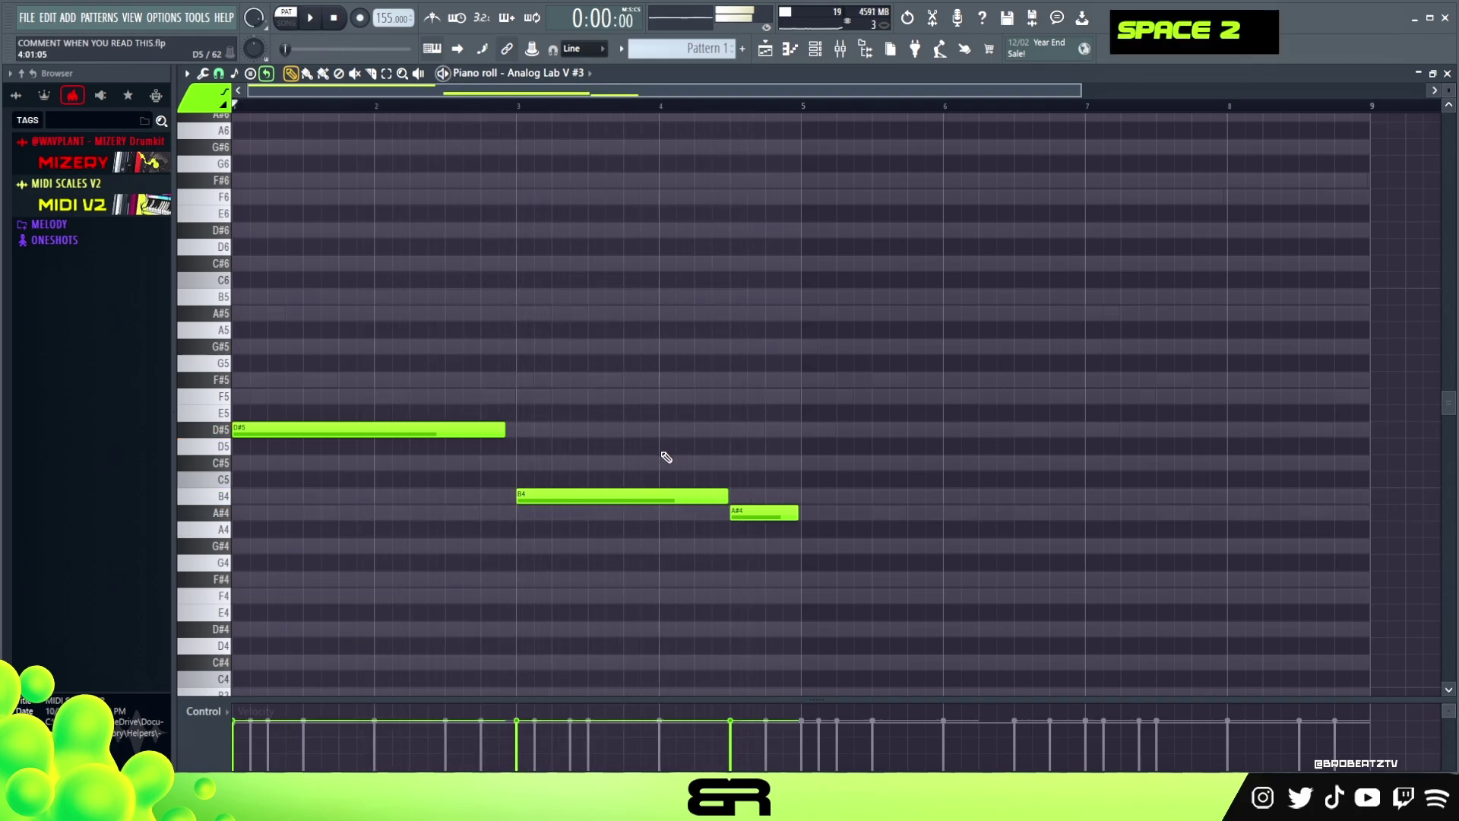
Stretch all bass notes to 200% so the line spans eight bars
key(ctrl+a)
drag(818, 476, 1193, 449)
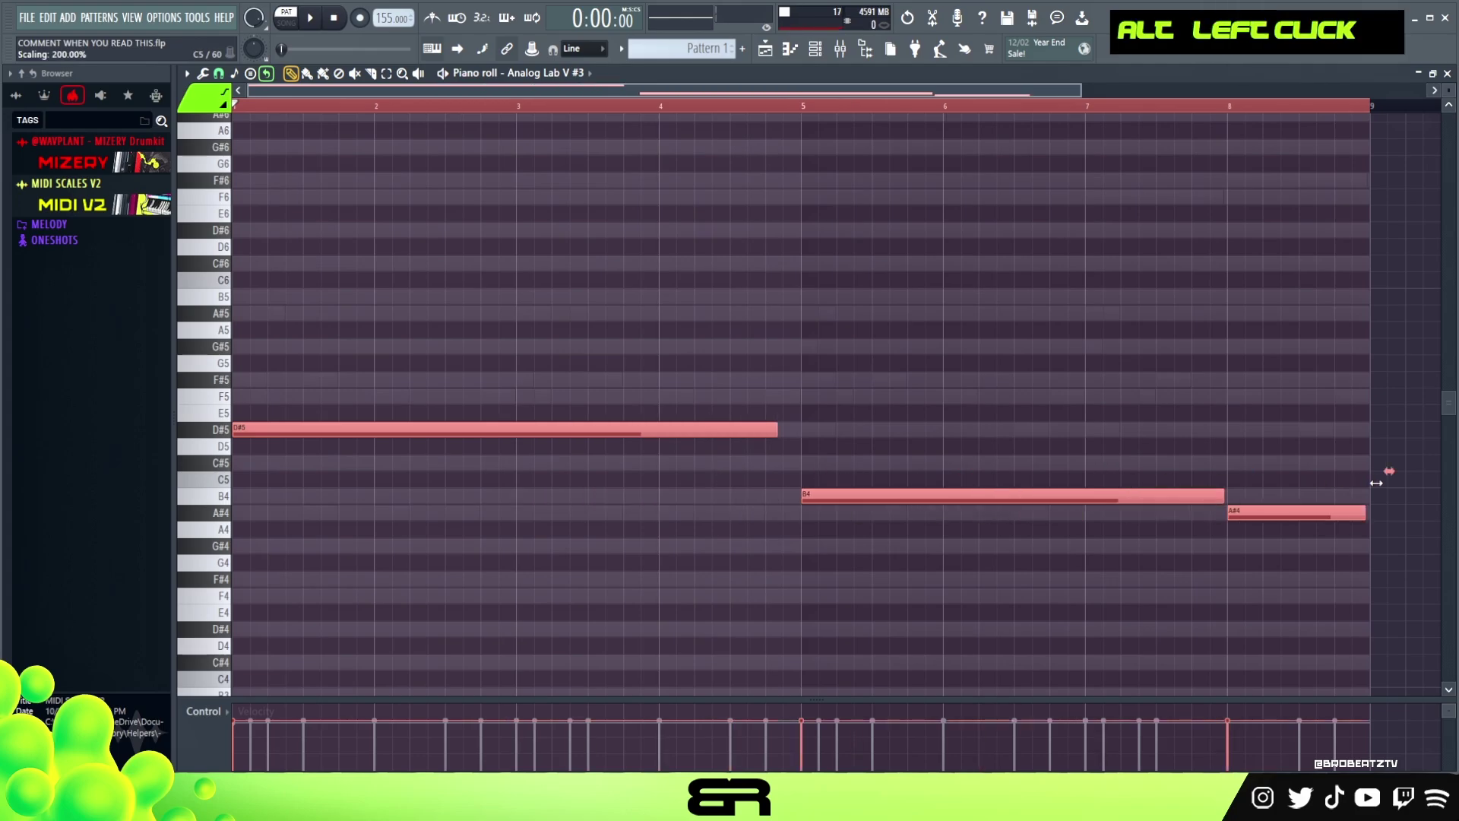
right_click(728, 461)
Shorten the D#5 bass note to just under two bars and copy it to bar 3
drag(775, 430, 507, 430)
ctrl+click(376, 433)
drag(399, 431, 685, 431)
Make B4 two bars long, copy it to bar 7 ending mid bar 8, and start A#4 at that midpoint
ctrl+click(1224, 495)
drag(1224, 495, 1368, 495)
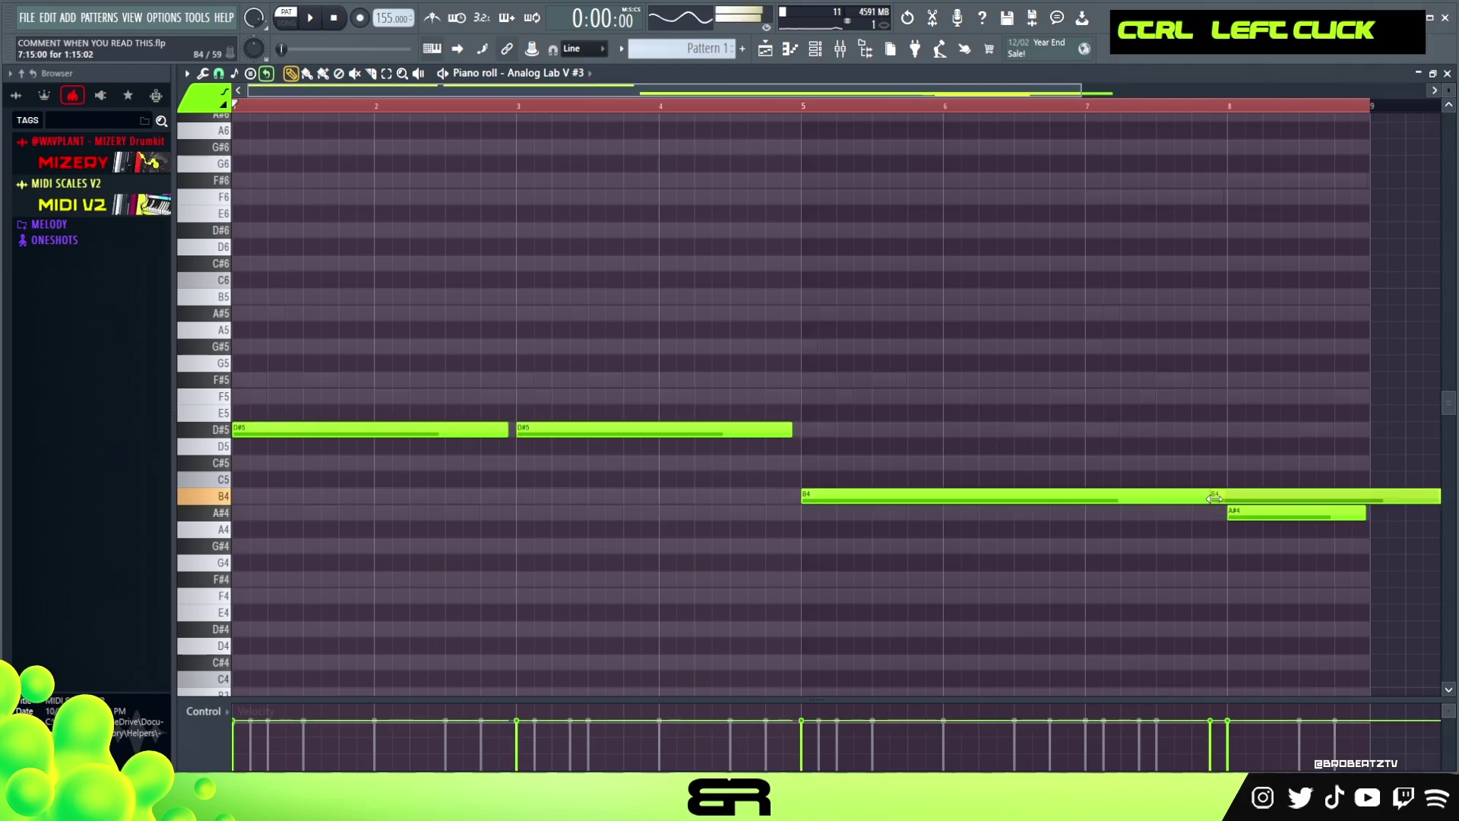
right_click(1224, 495)
drag(1224, 494, 1079, 505)
click(1104, 498)
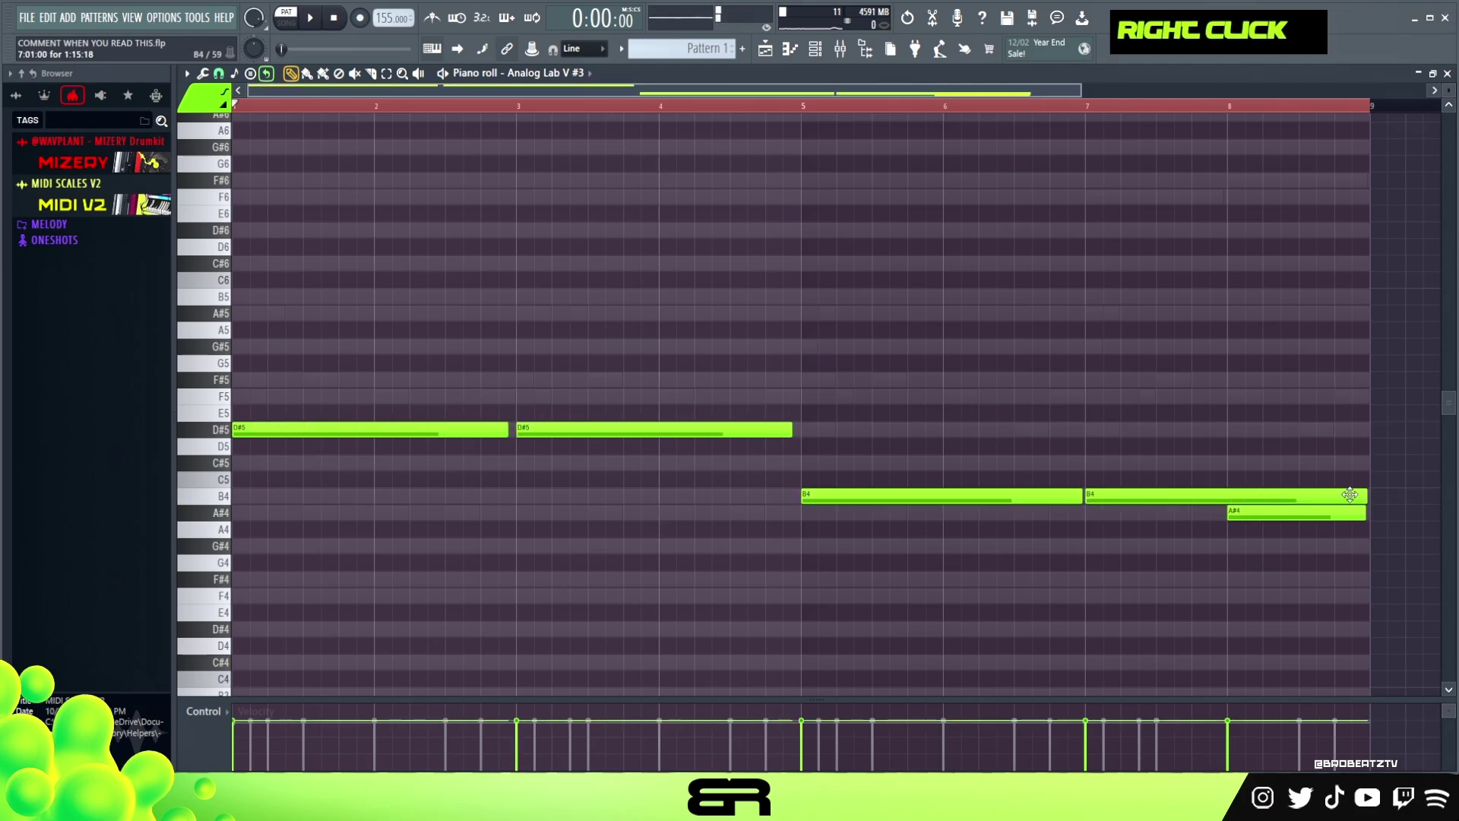
drag(1350, 495, 1301, 524)
Transpose all the bass notes down one octave and play the pattern through
key(ctrl+a)
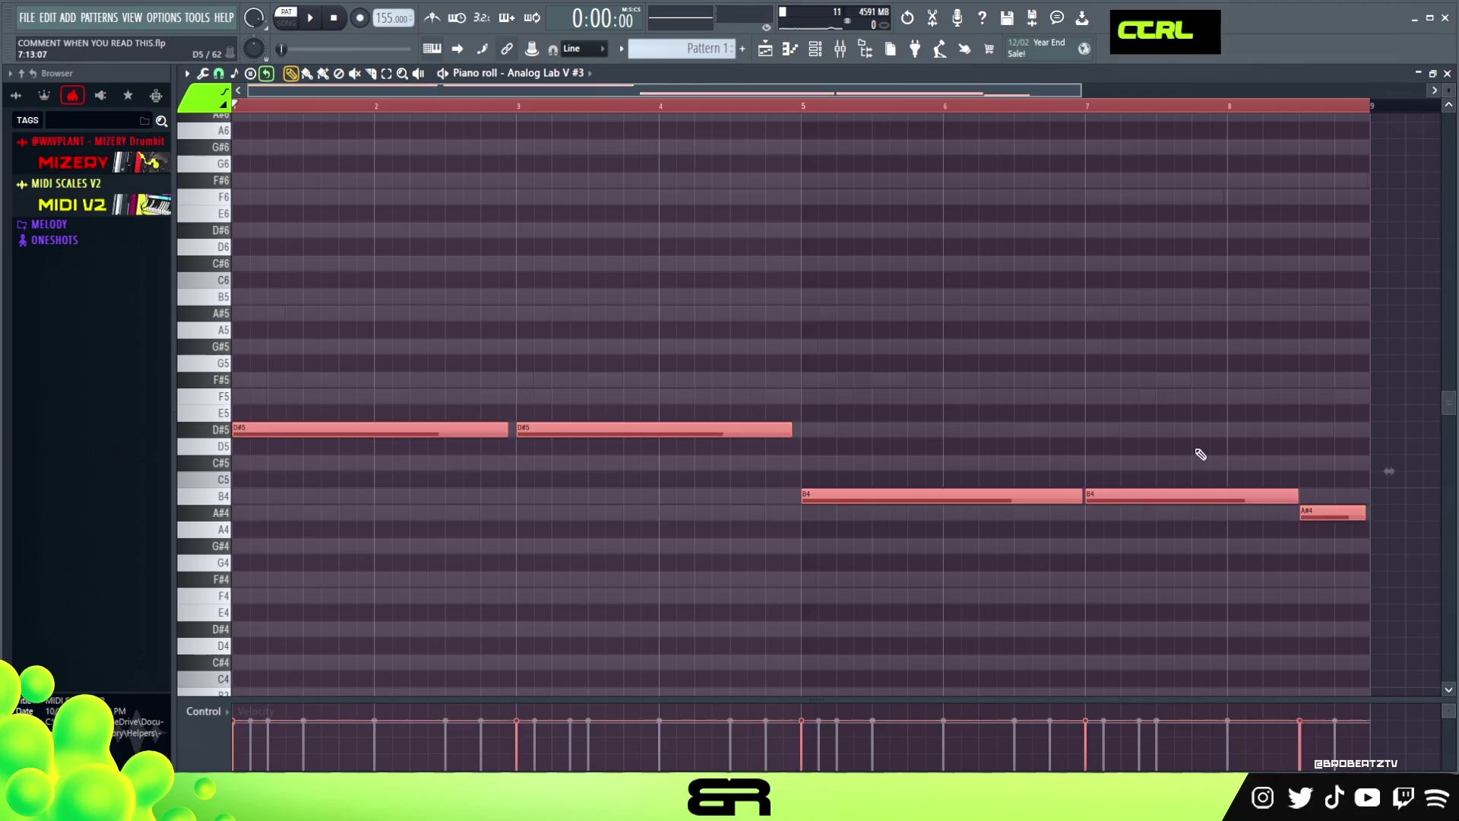
key(ctrl+Down)
right_click(782, 281)
key(space)
scroll(783, 283, down, 3)
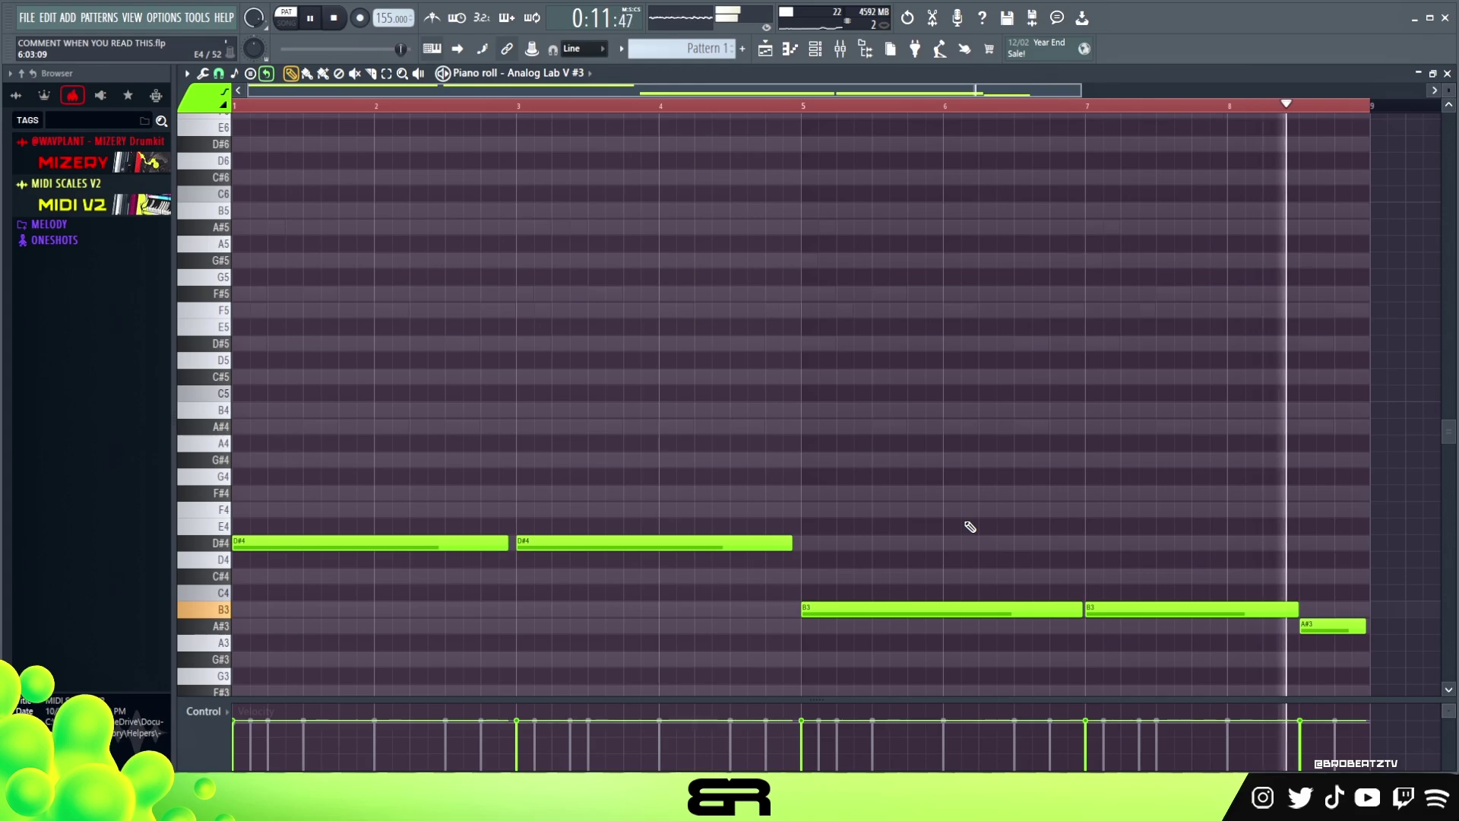
key(space)
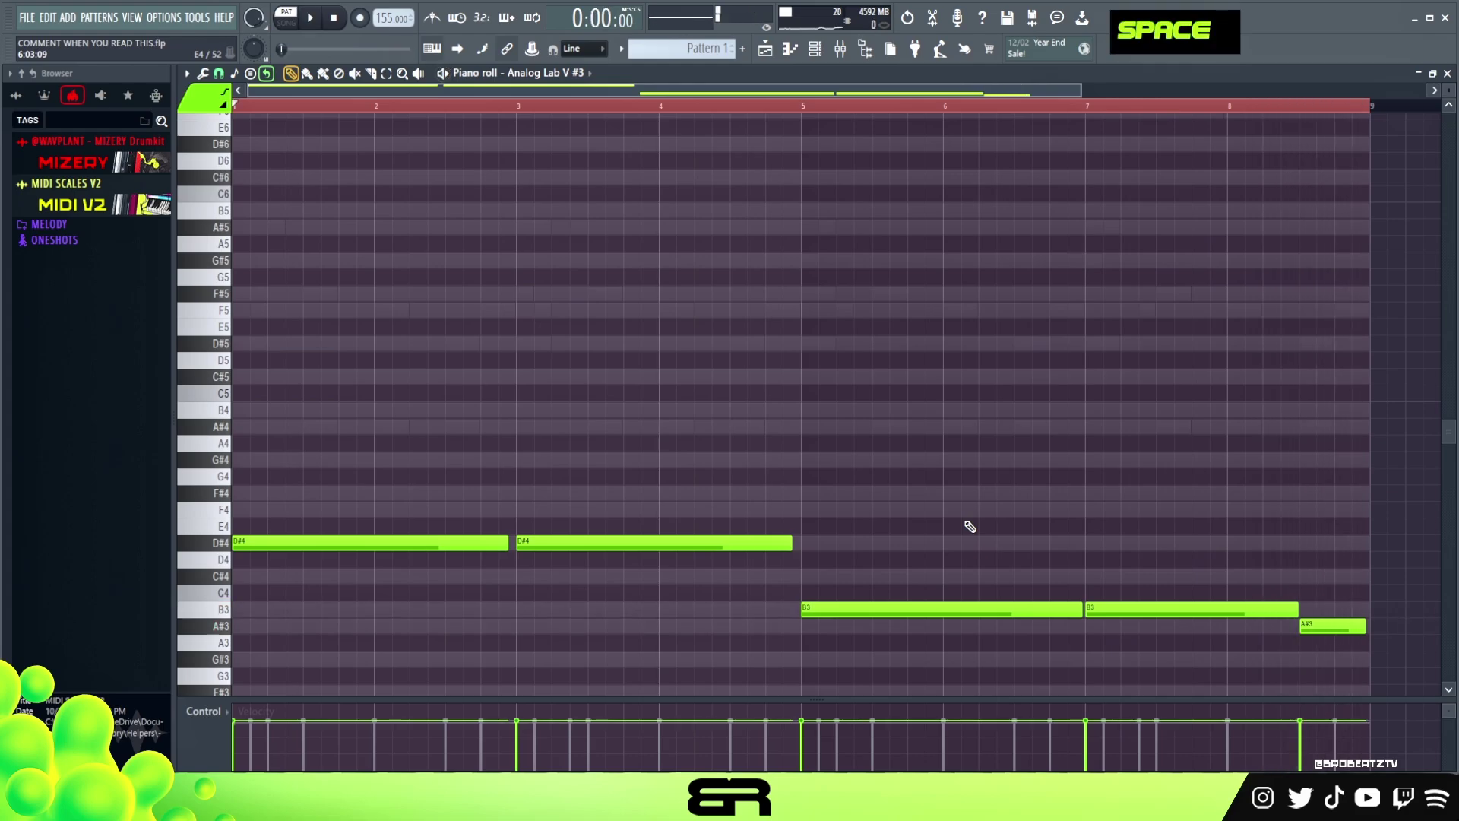
Open the SINE Player channel, close its plugin window, and show its empty piano roll
key(F6)
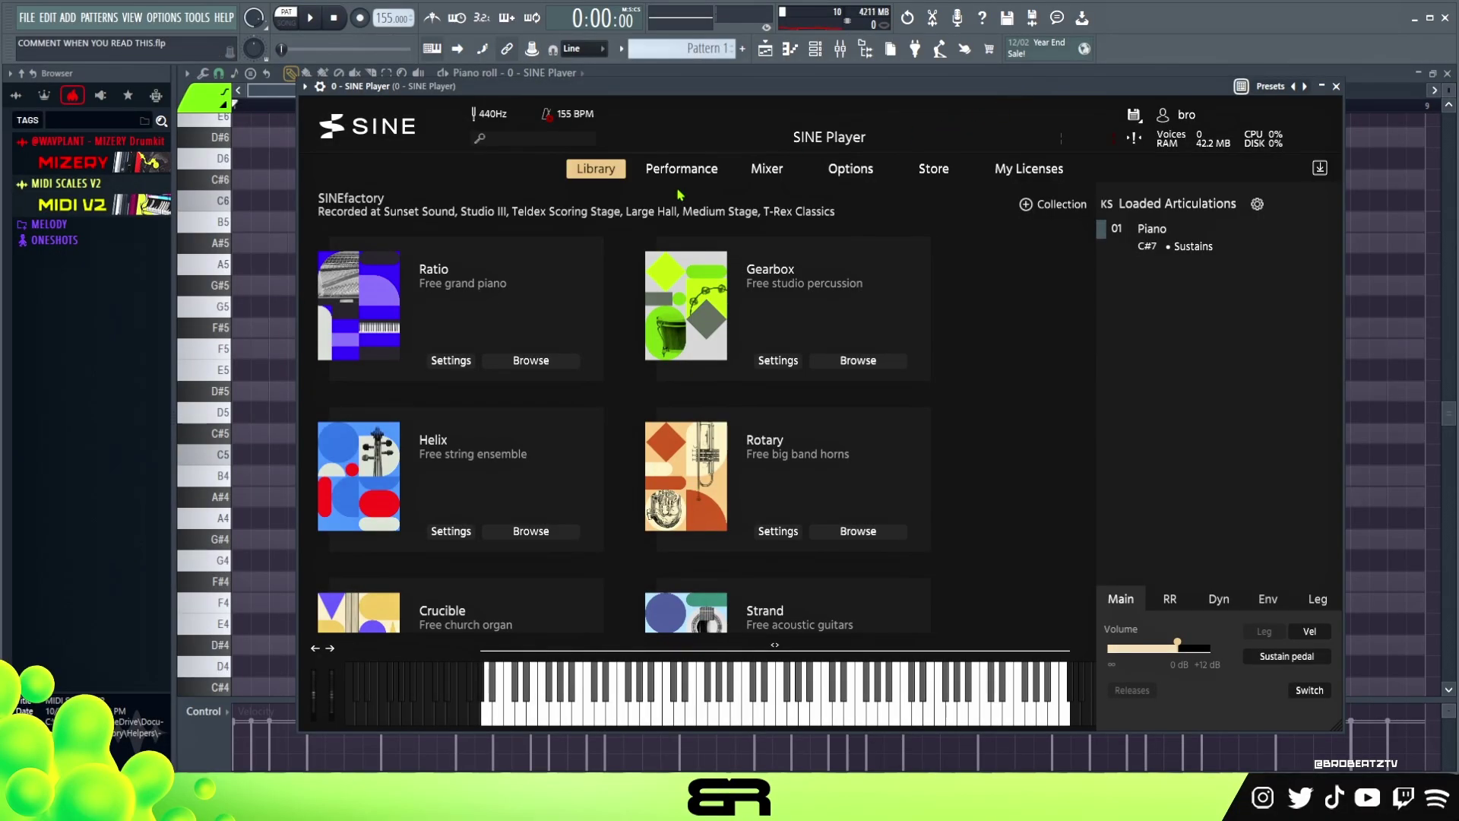
click(1337, 86)
right_click(301, 176)
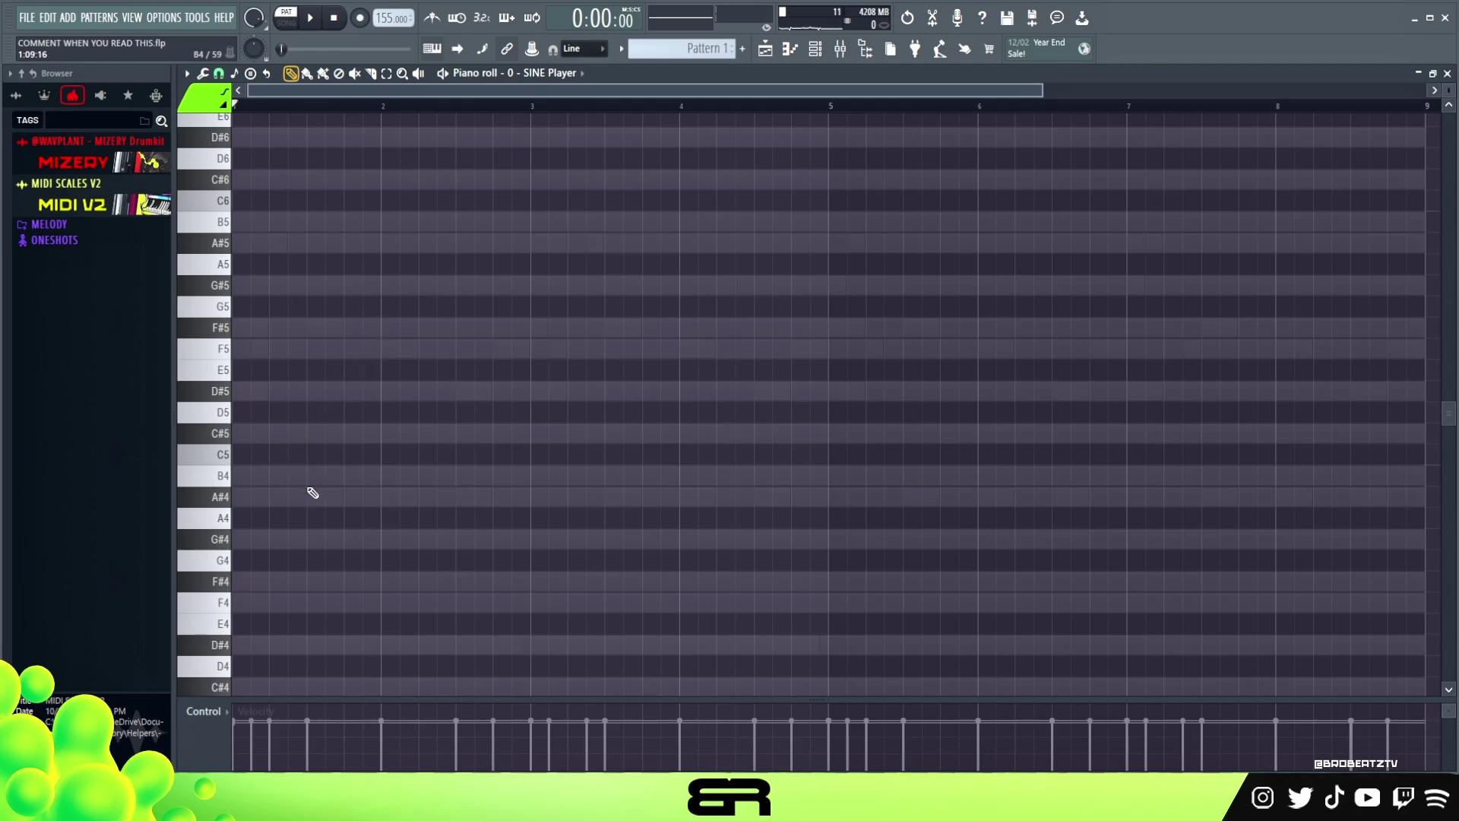
Audition the B6 and A#6 keys against the start of the pattern
scroll(304, 495, up, 6)
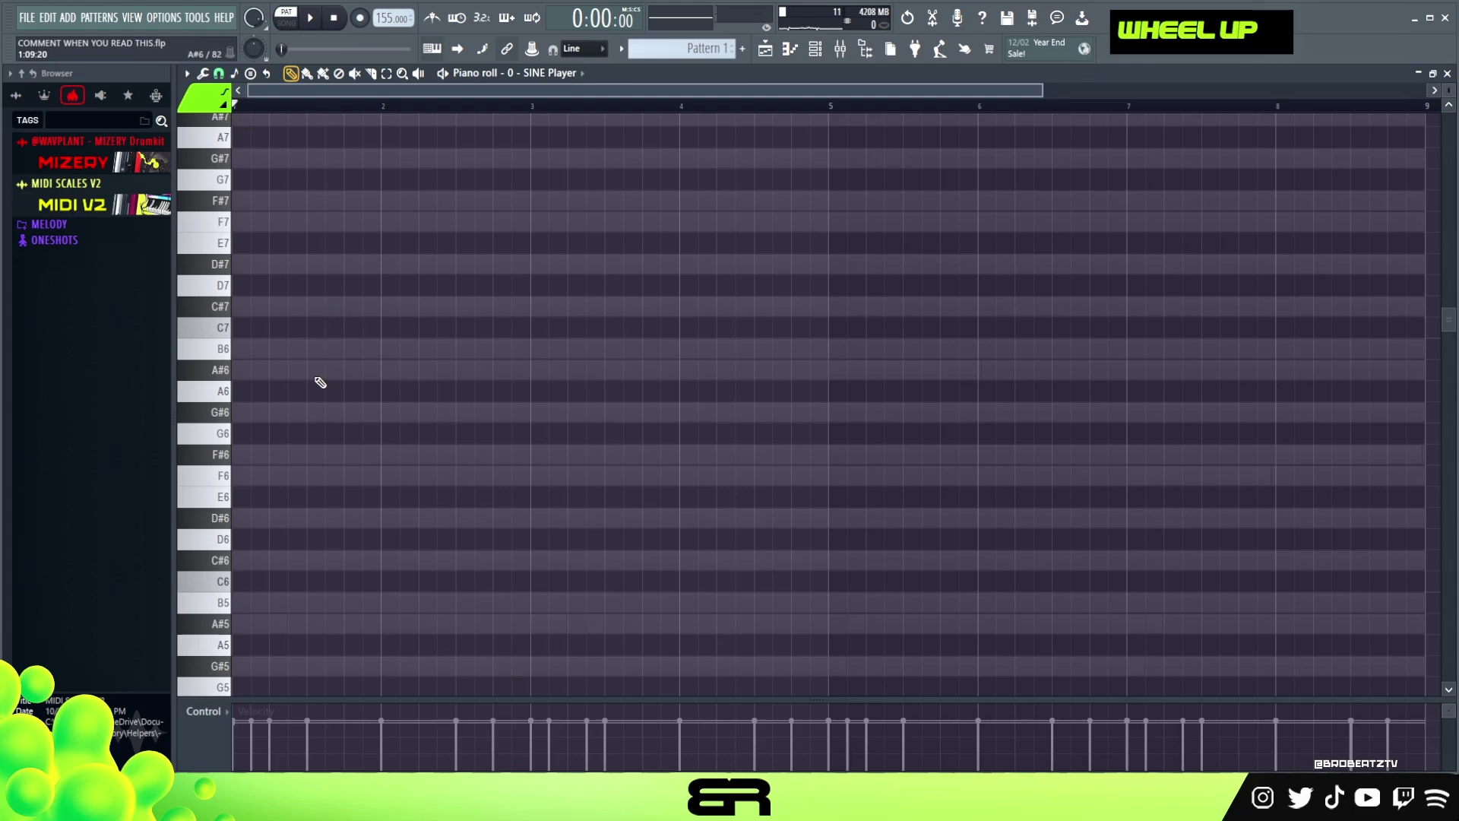
key(space)
double_click(221, 352)
key(space)
double_click(221, 374)
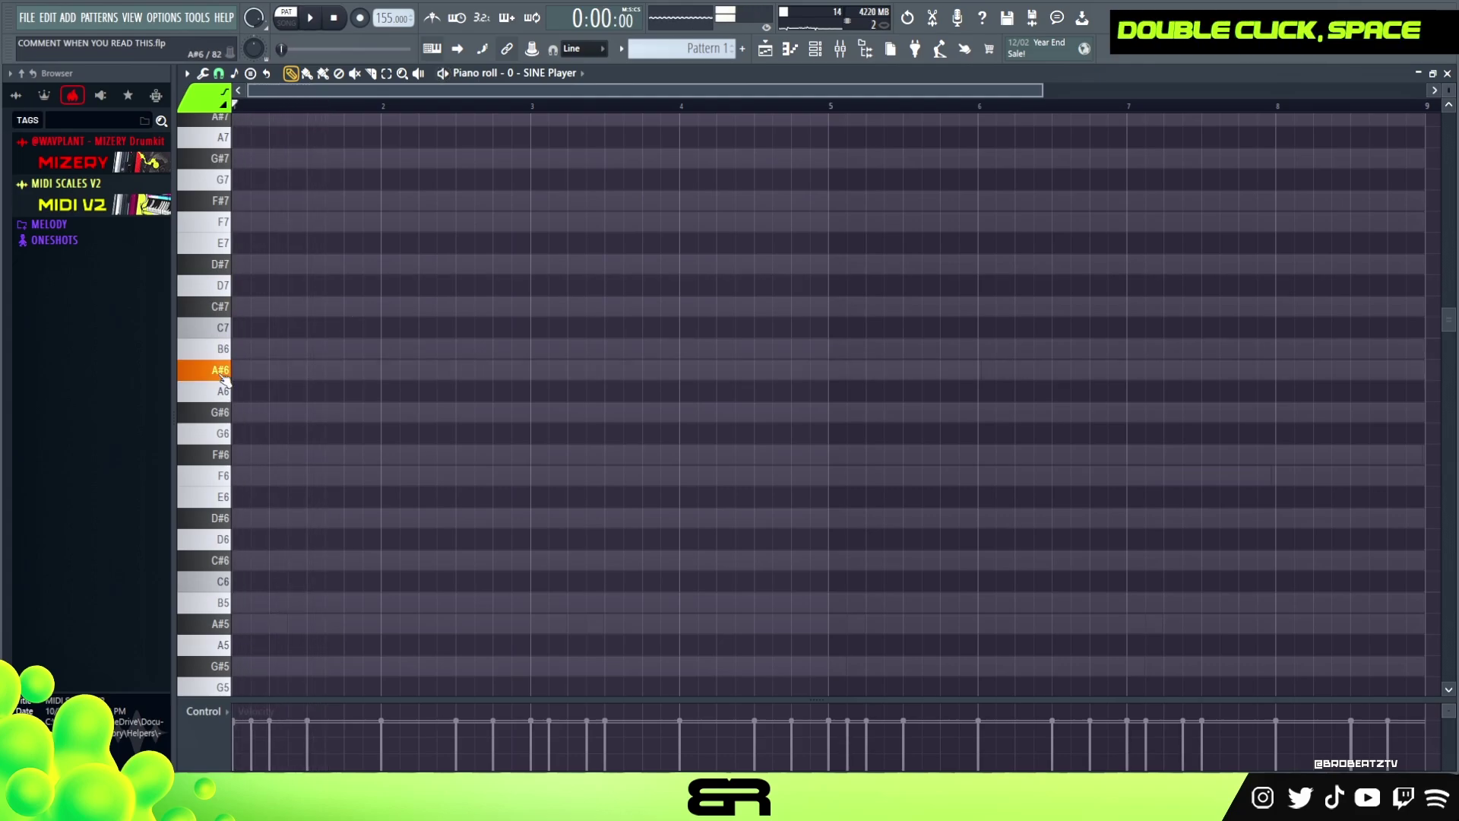
key(space)
Place an A#6 note at the start of bar 1, extend it slightly past bar 2, and play it back
click(242, 371)
key(space)
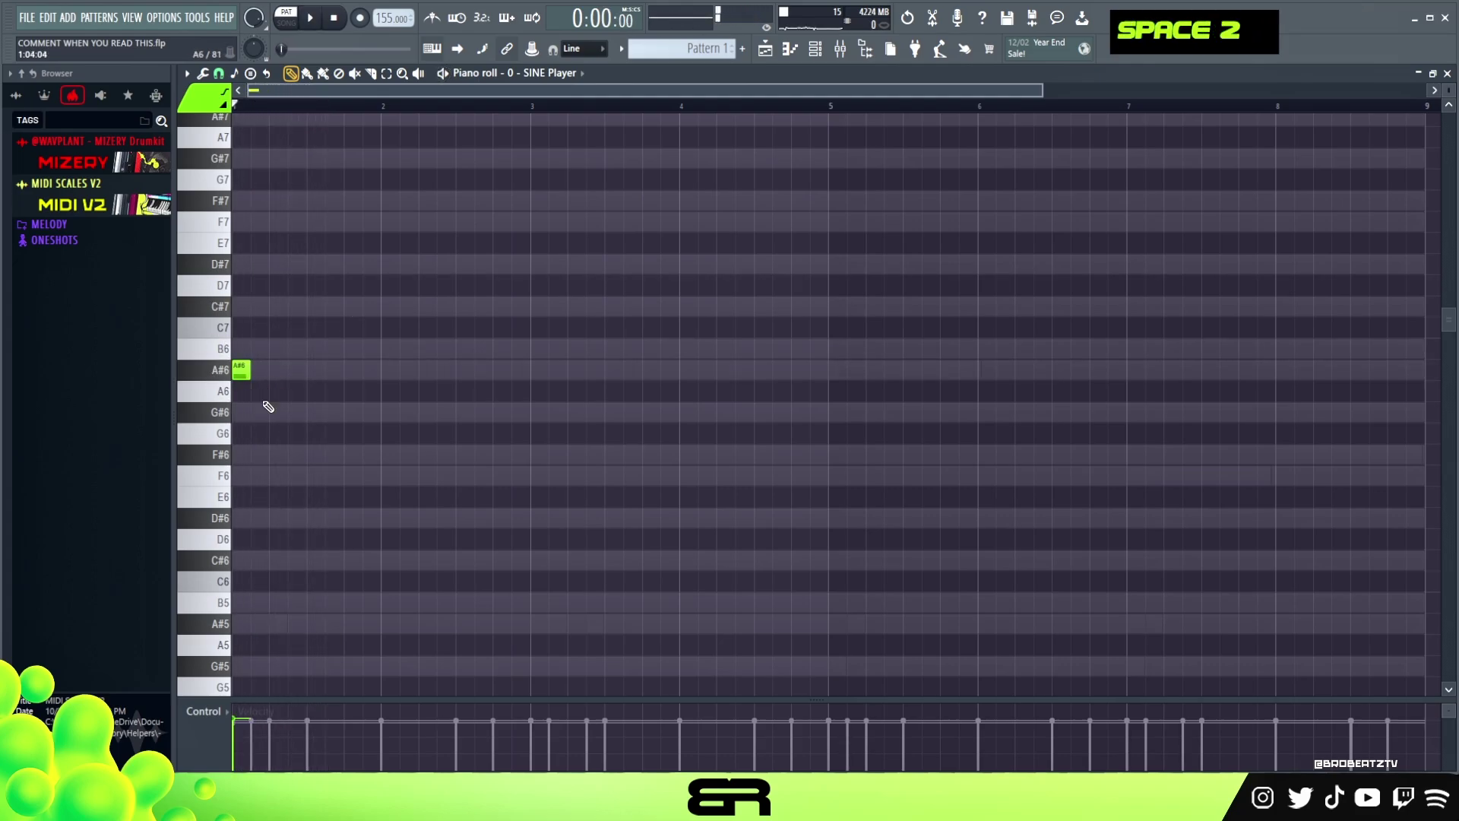
drag(250, 370, 396, 378)
key(space)
key(space)
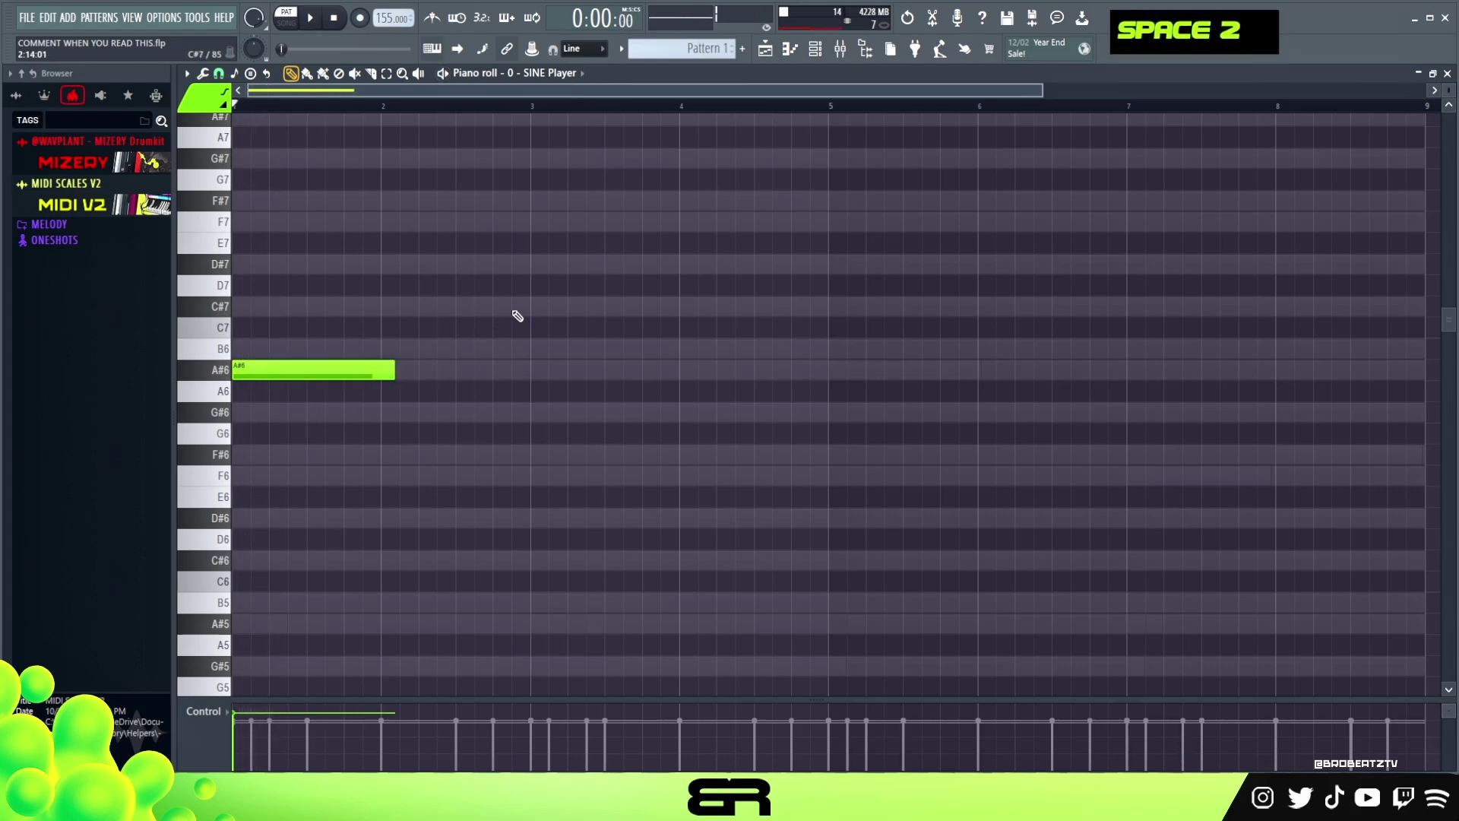
Add a short G#6 near the end of bar 2 and a copy of the long A#6 at bar 3
right_click(370, 429)
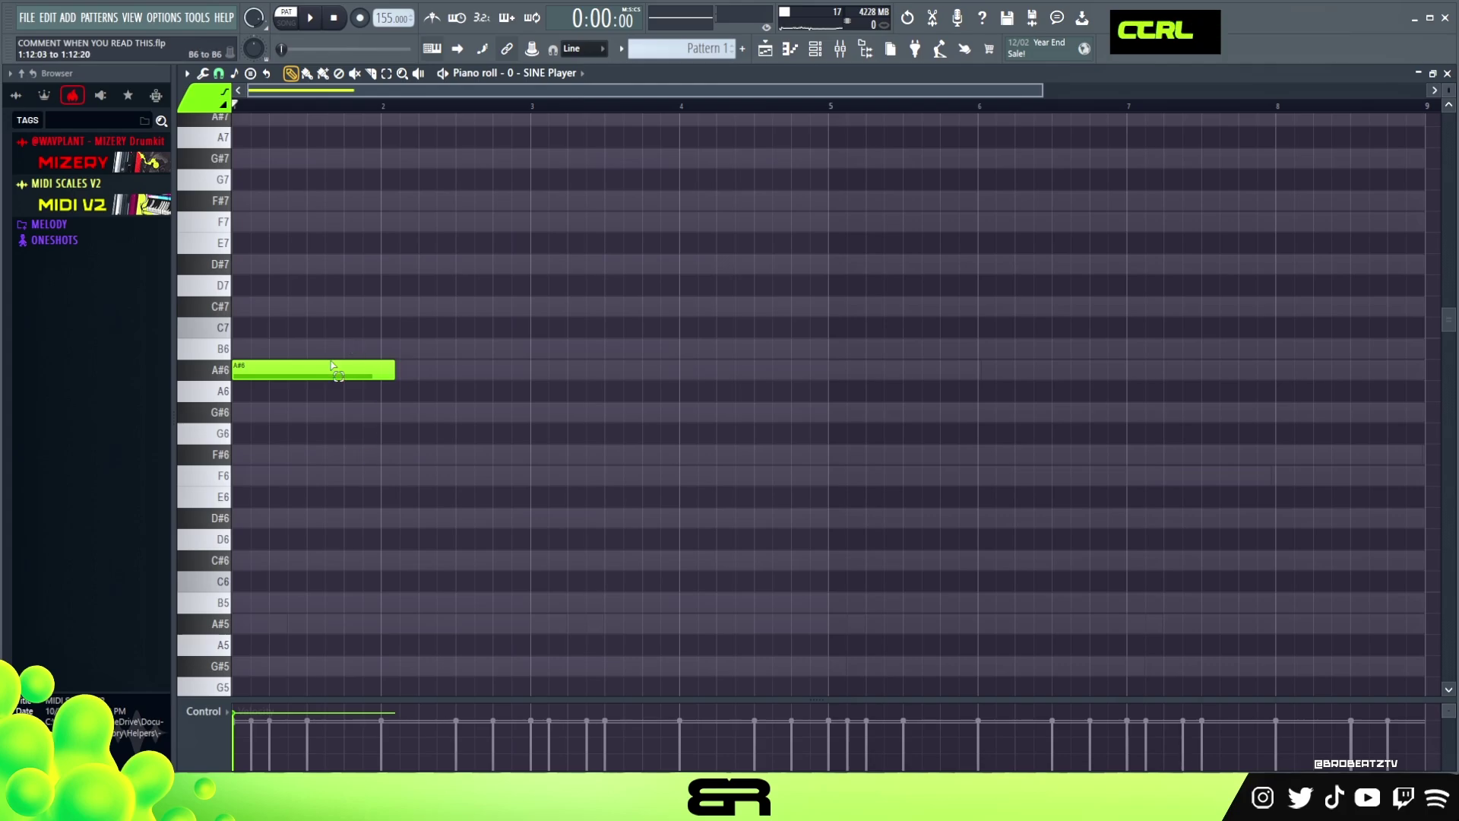
ctrl+click(261, 372)
drag(258, 370, 522, 407)
key(space)
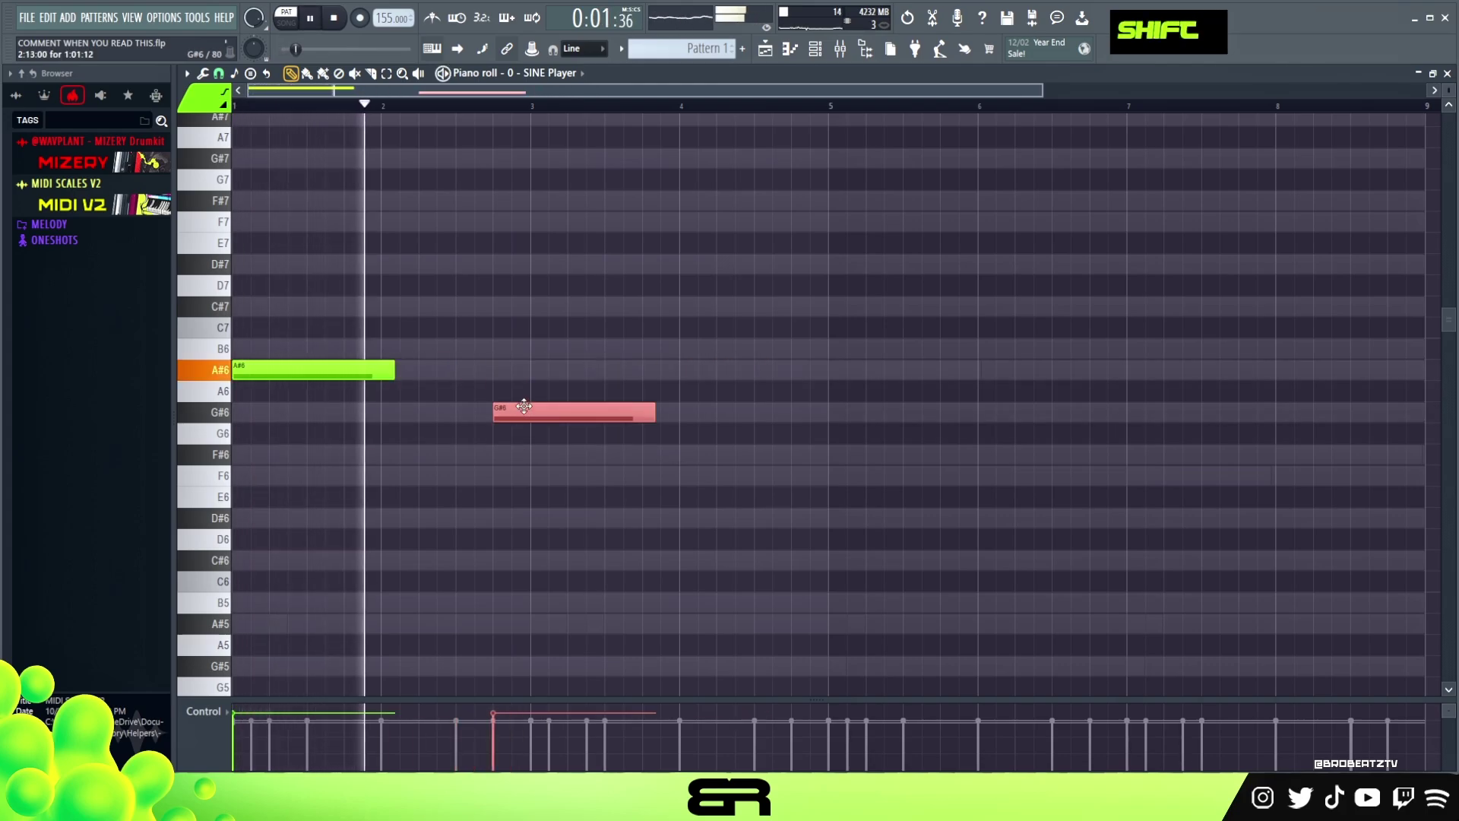
key(shift+d)
click(533, 376)
right_click(557, 433)
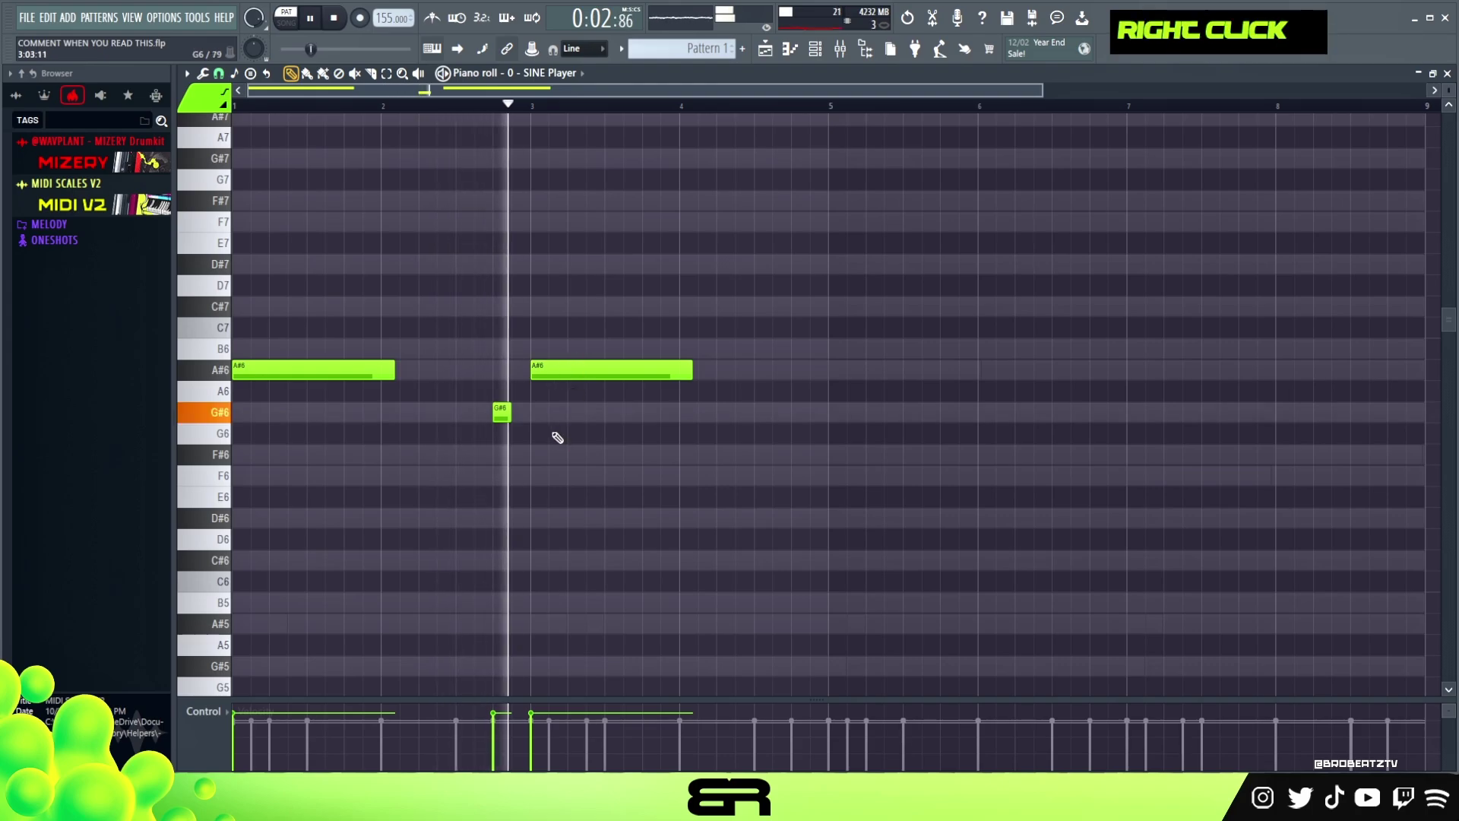
Shorten the G#6 note in bar 2 a little more, lower its velocity slightly, and play the pattern
alt+click(503, 412)
key(space)
key(space)
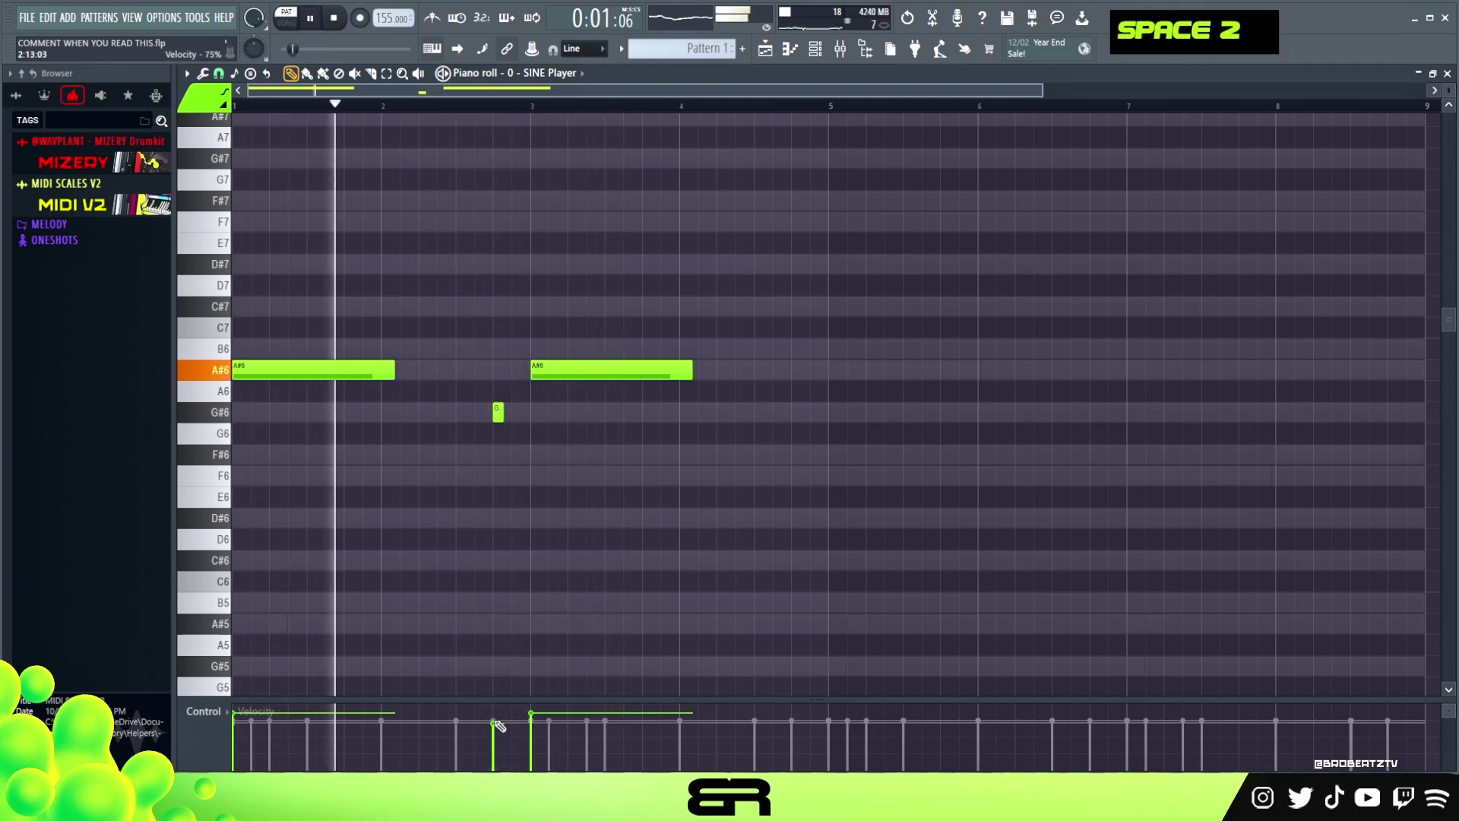
right_click(552, 512)
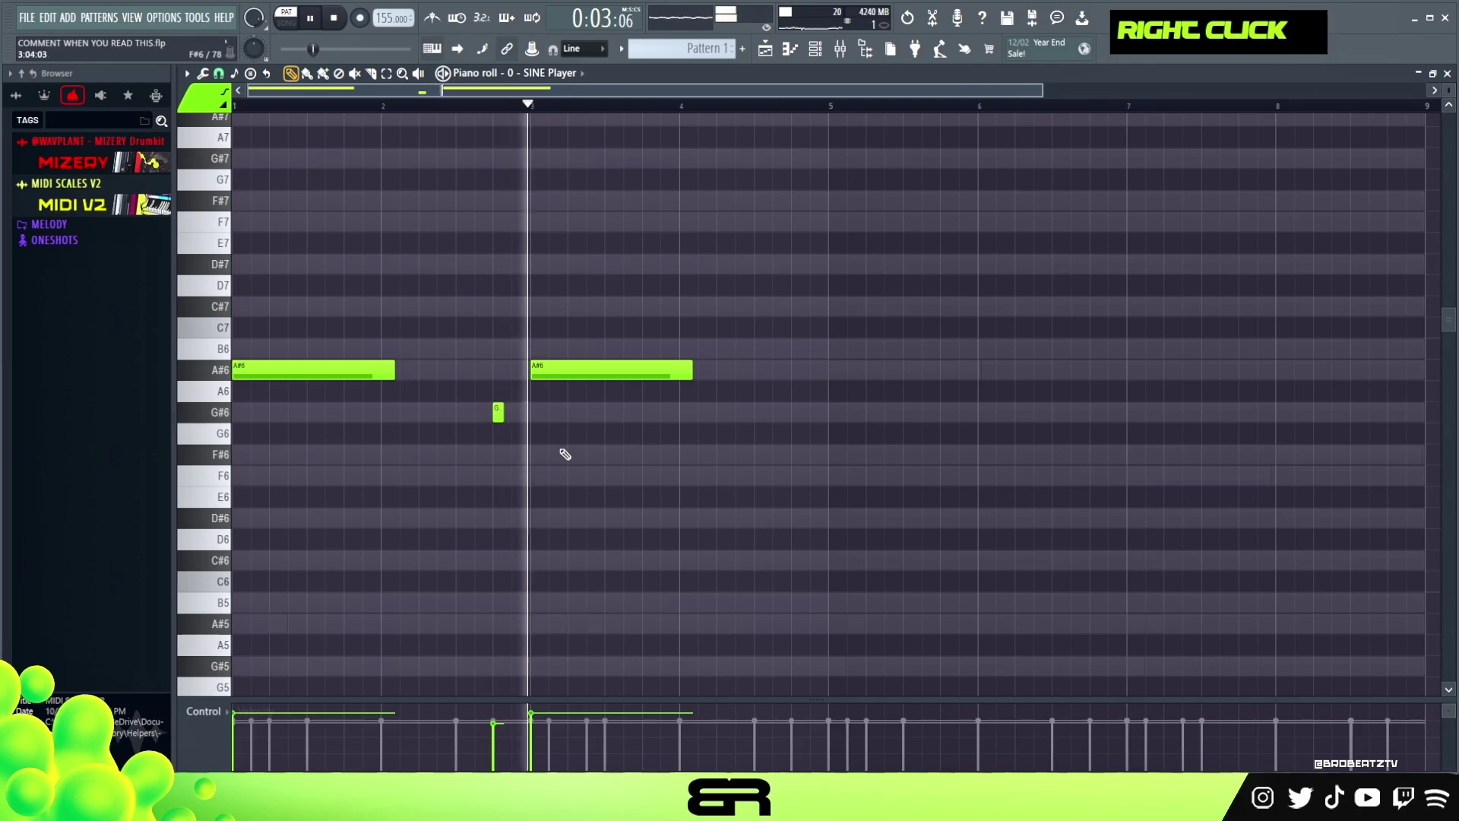
right_click(626, 554)
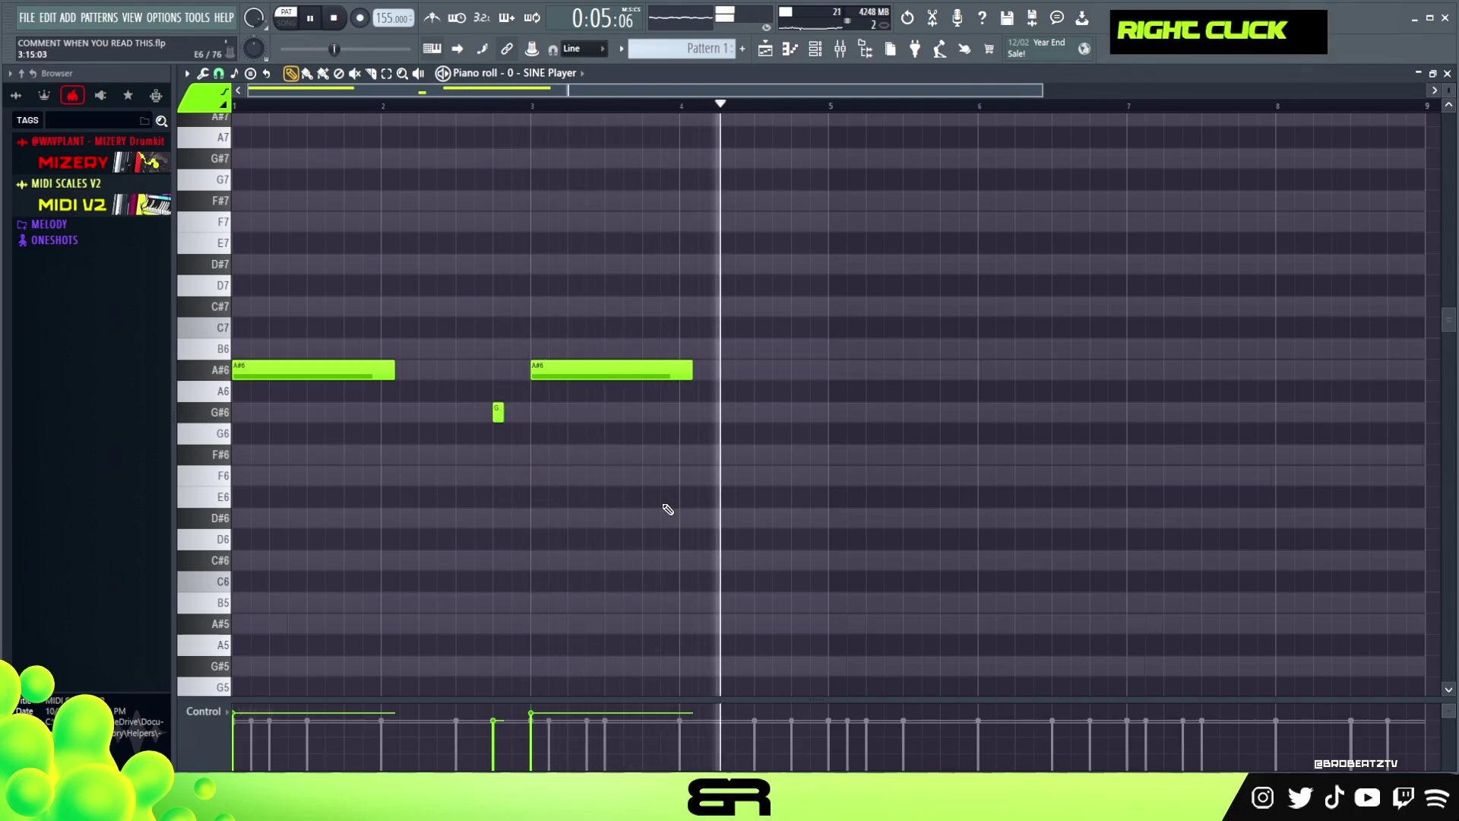
Trim the second A#6 note to end at bar 4 and check it in playback
key(space)
key(space)
drag(691, 373, 681, 373)
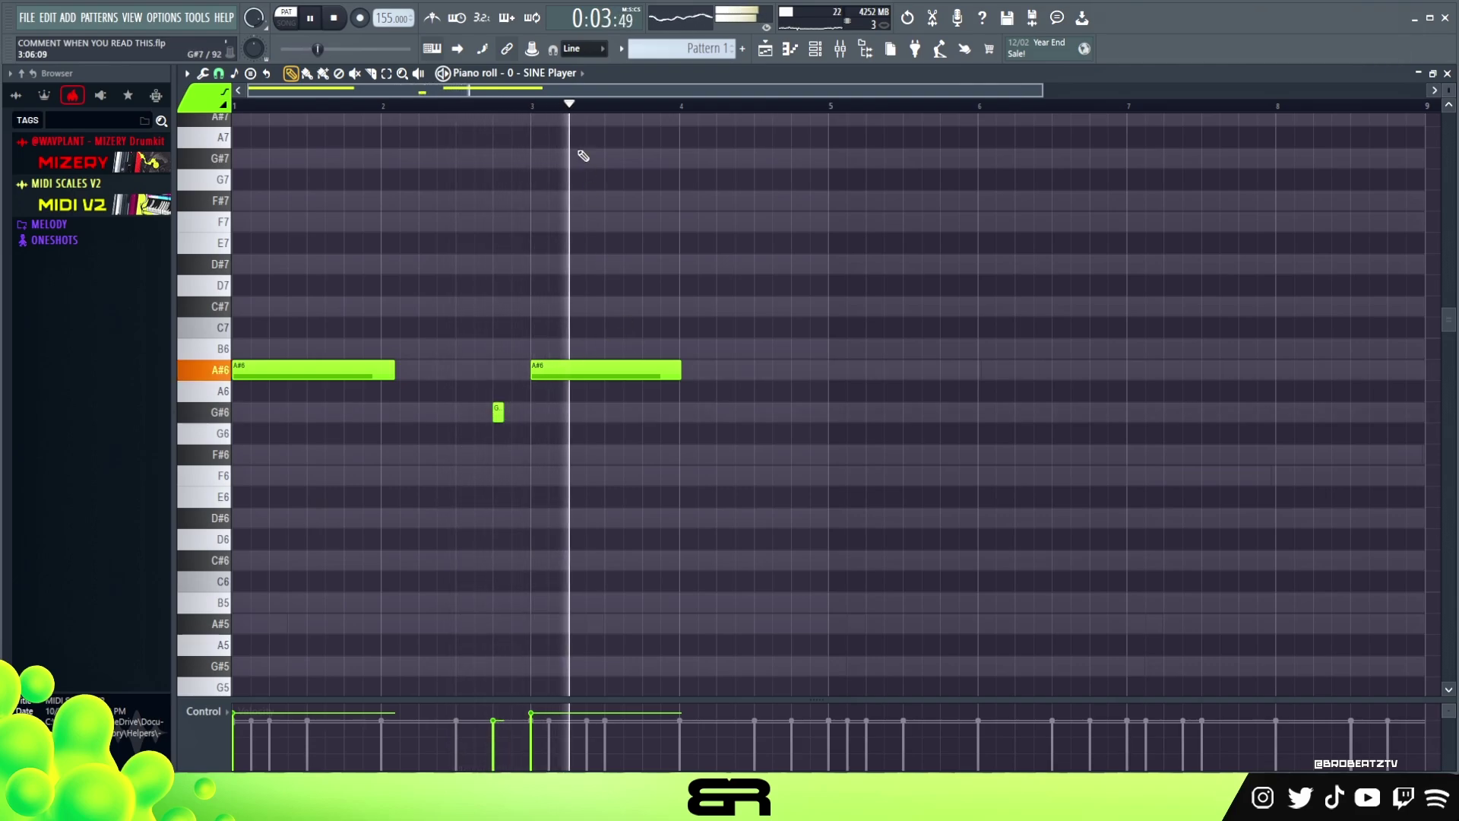
scroll(582, 147, up, 2)
key(space)
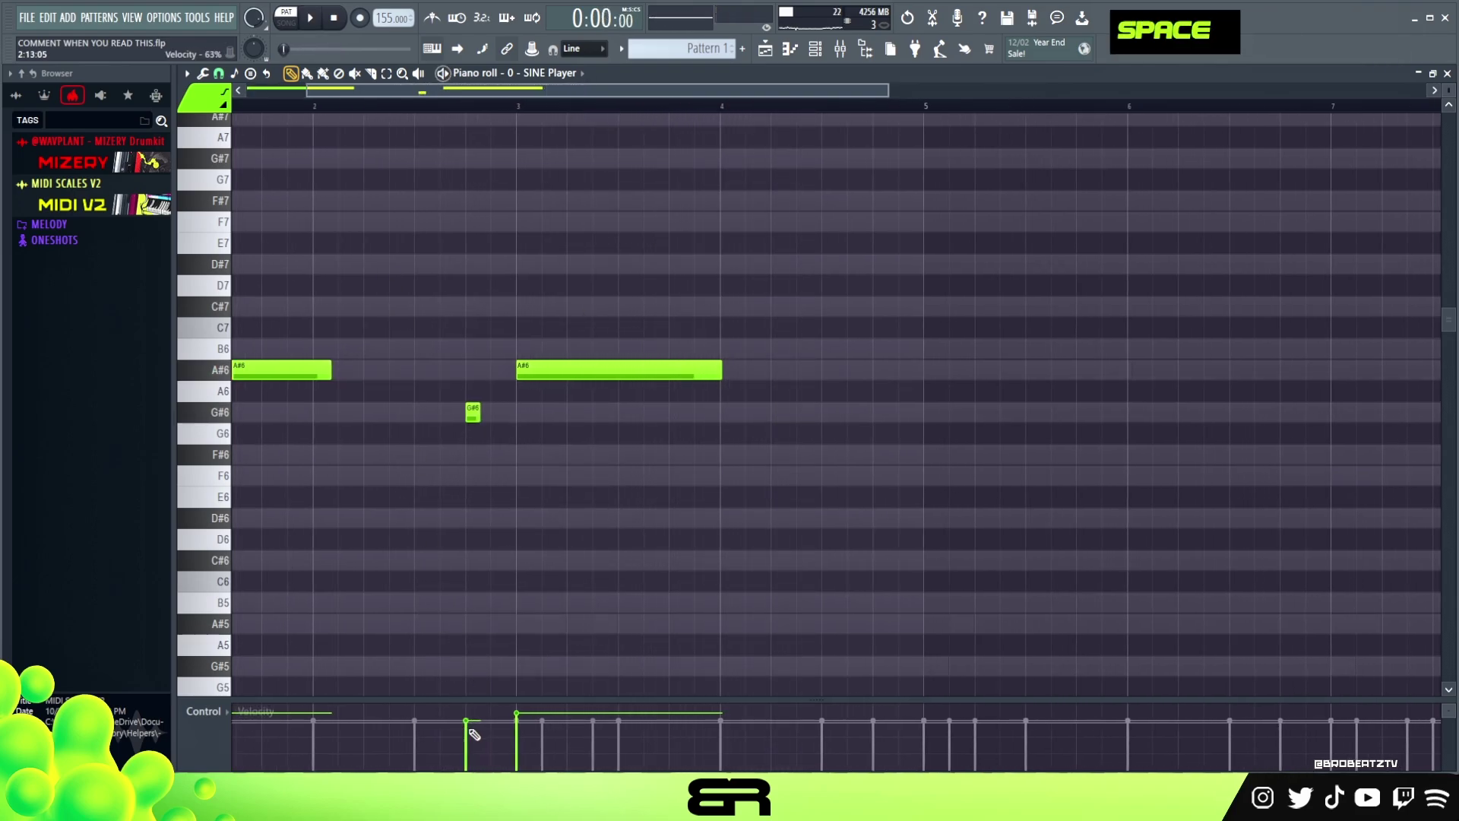
Set the piano roll snap to Step and add a short G#6, A#6, G#6 run in bar 4
click(219, 76)
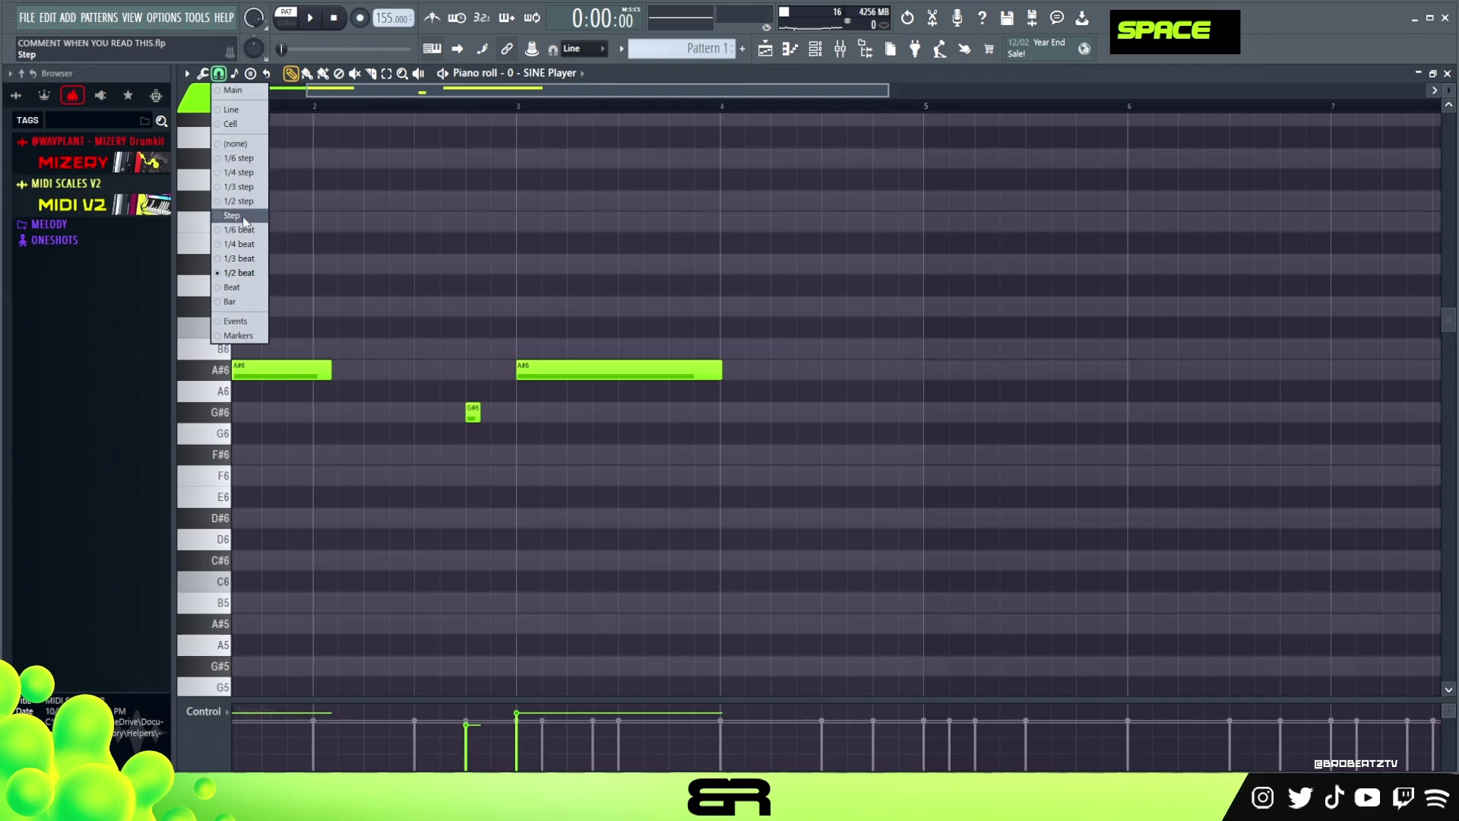
click(243, 259)
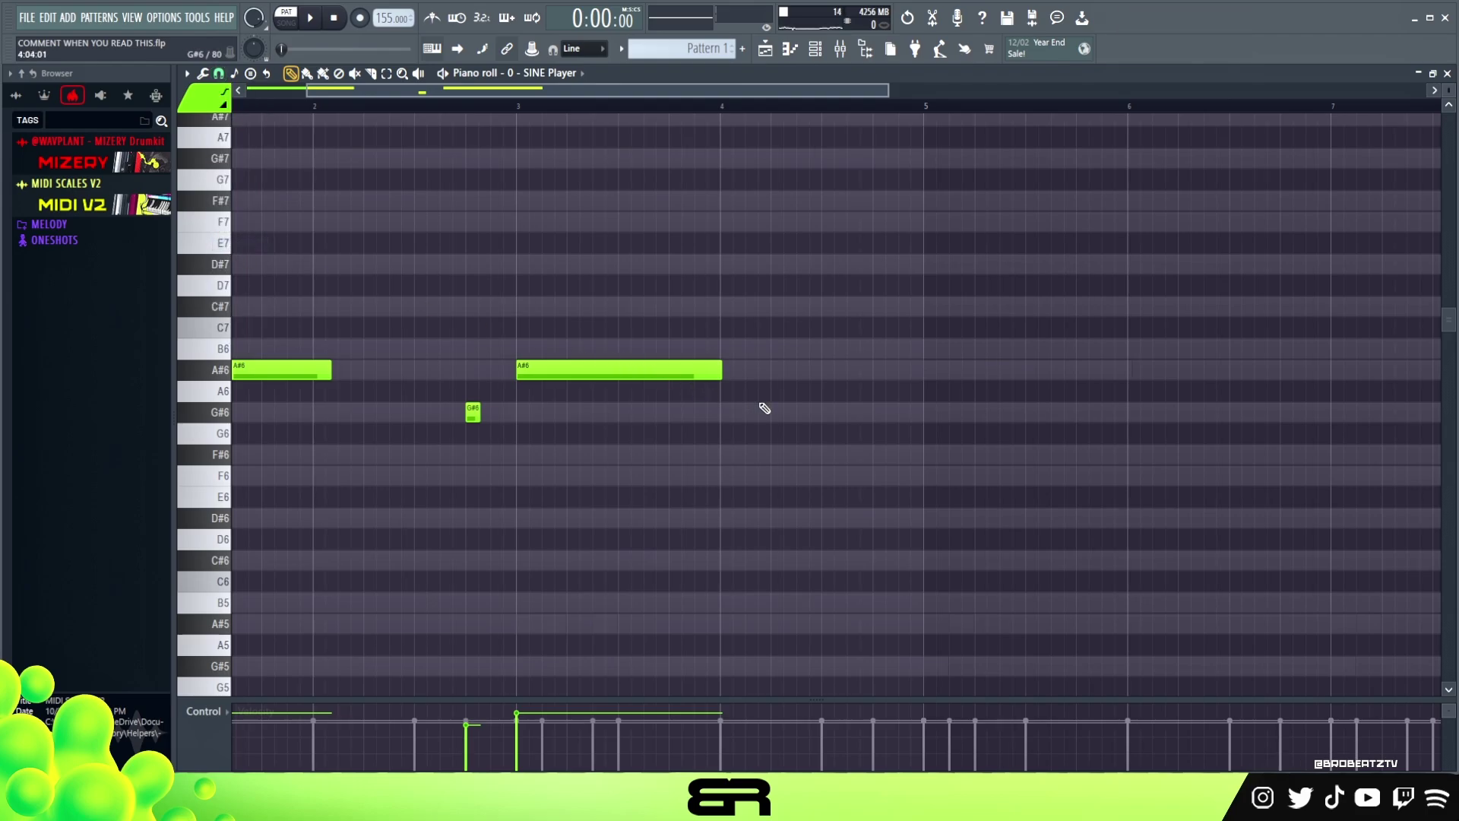
double_click(790, 370)
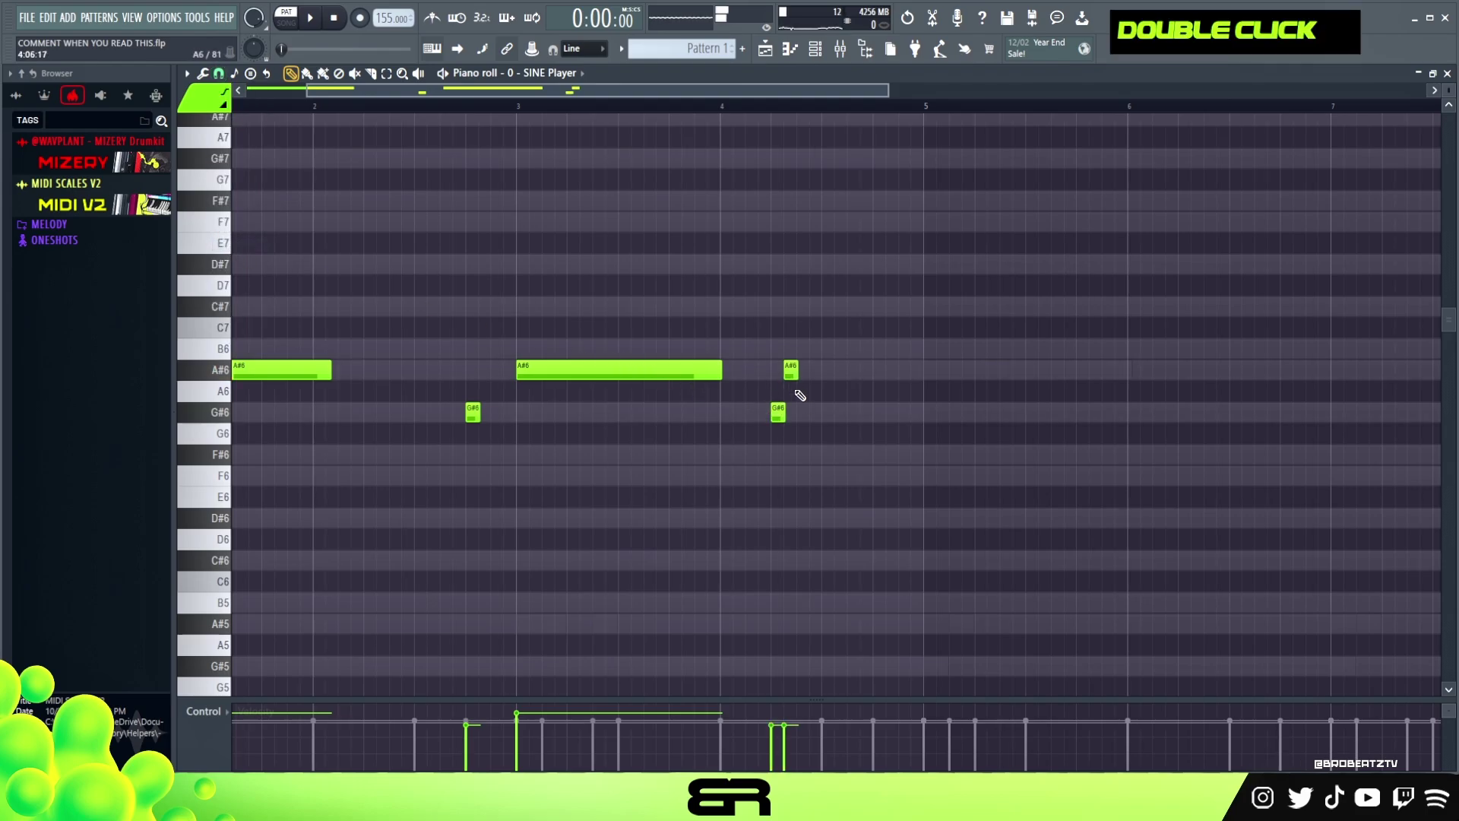
drag(797, 373, 810, 376)
key(space)
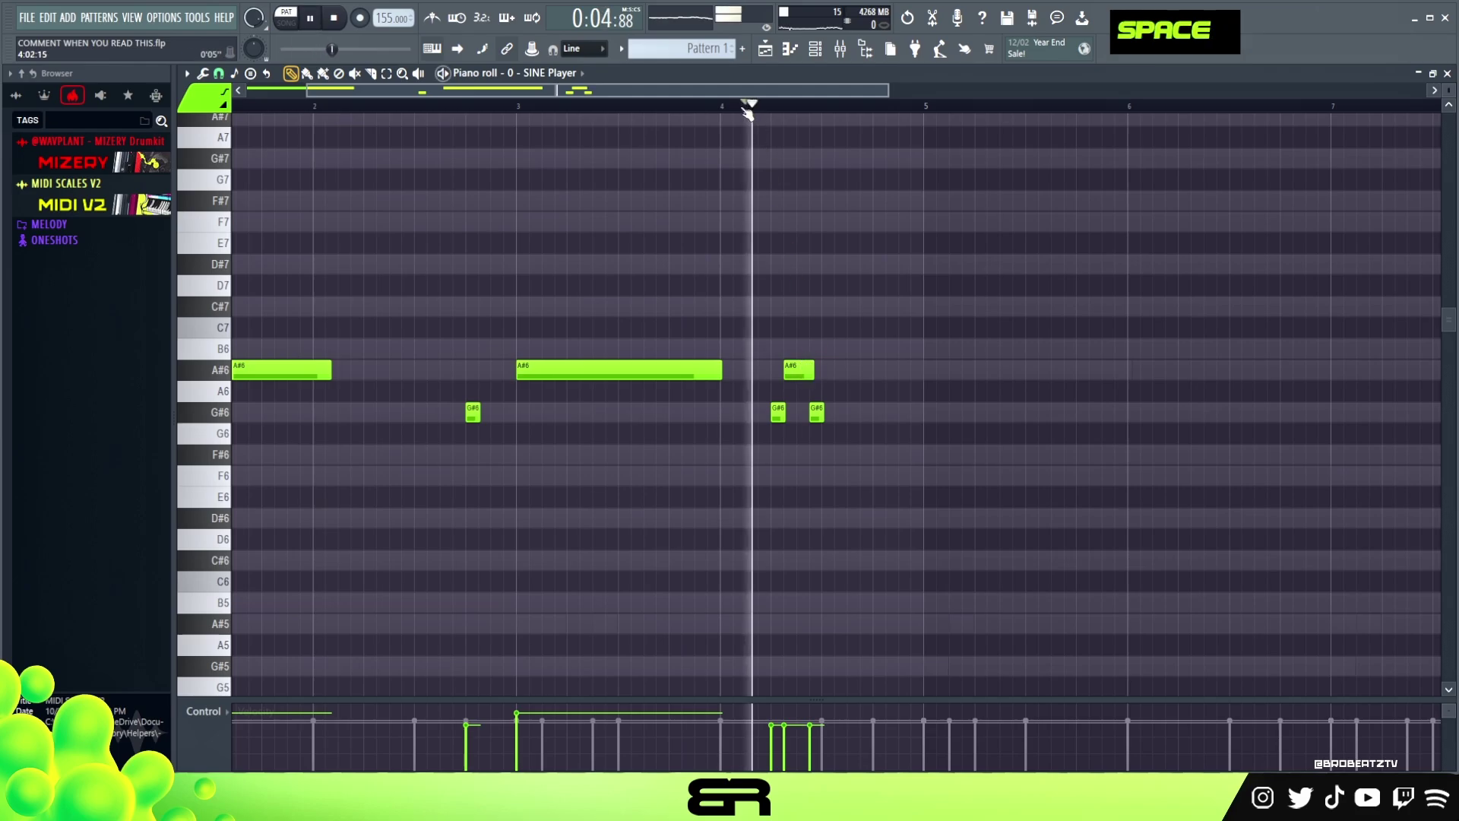
Nudge the short A#6 in bar 4 slightly earlier, off the grid, and replay from bar 4
key(space)
drag(801, 368, 797, 367)
key(space)
key(space)
key(space)
key(space)
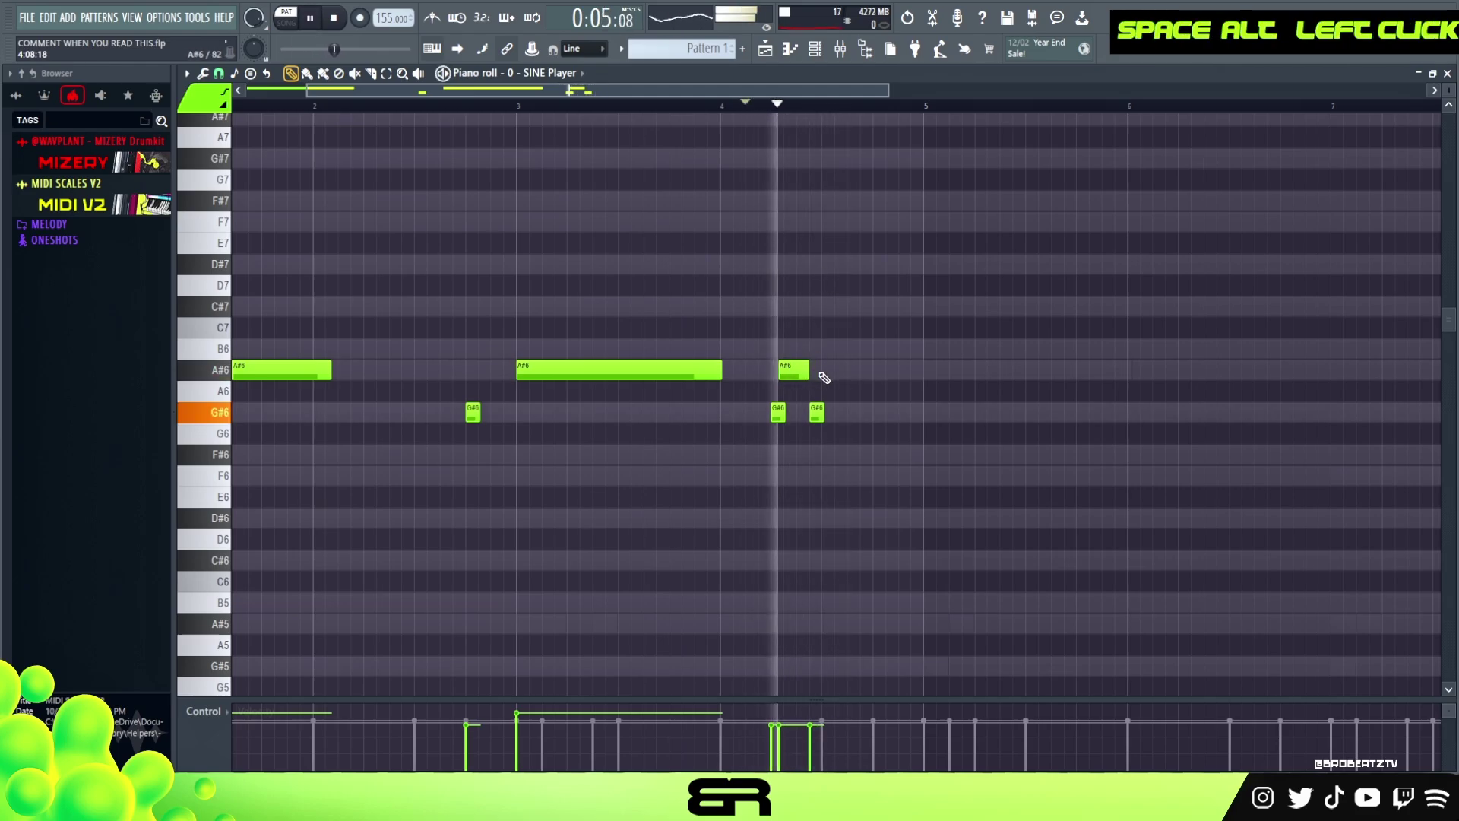
Add a C#7 note about one beat long after the last G#6 in bar 4, and replay from bar 4
click(827, 307)
key(space)
key(space)
key(alt+space)
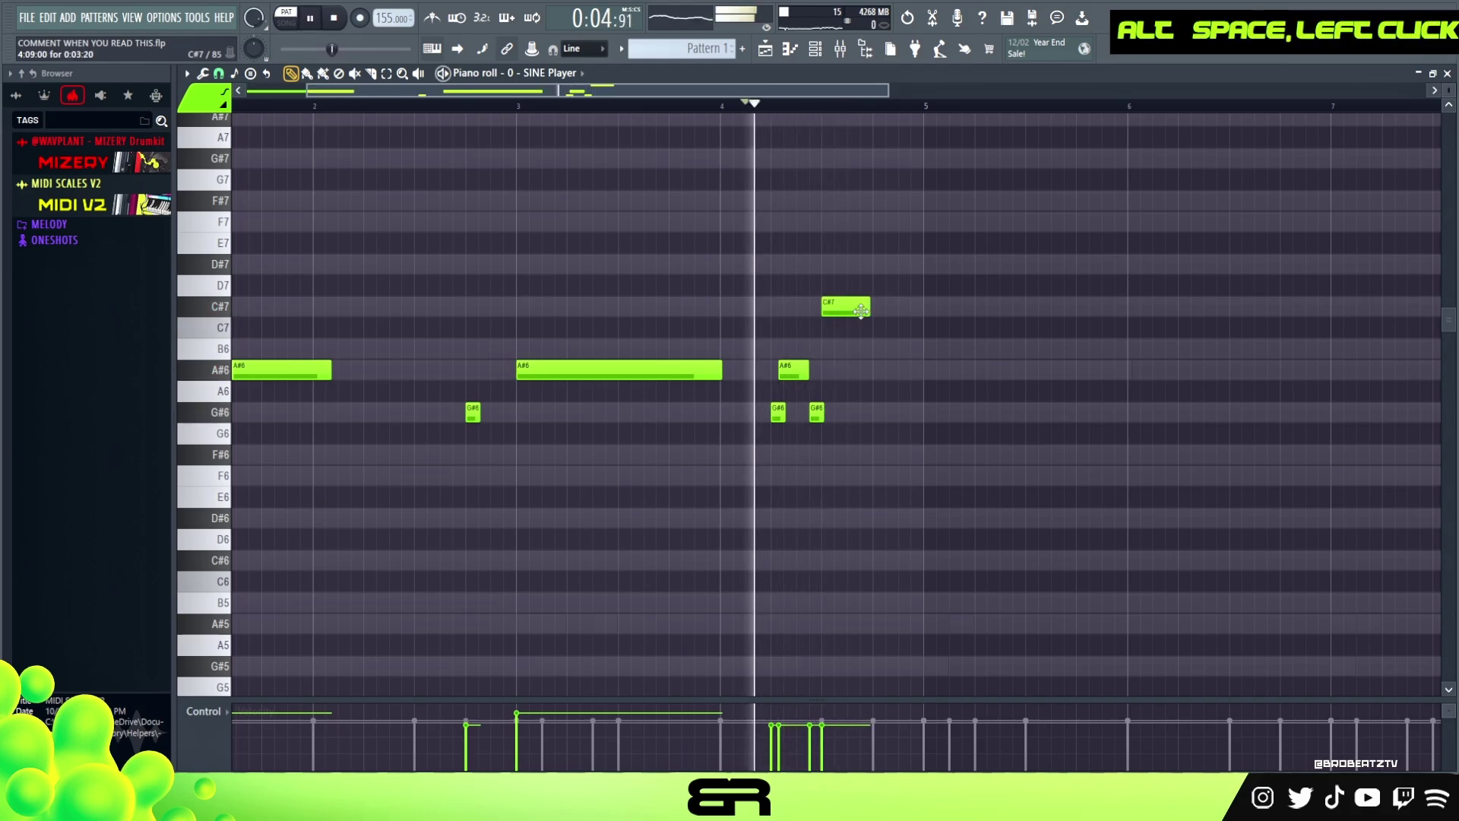
key(space)
Nudge the C#7 note slightly later, off the grid, and replay from bar 4
drag(836, 310, 843, 312)
key(space)
key(space)
key(space)
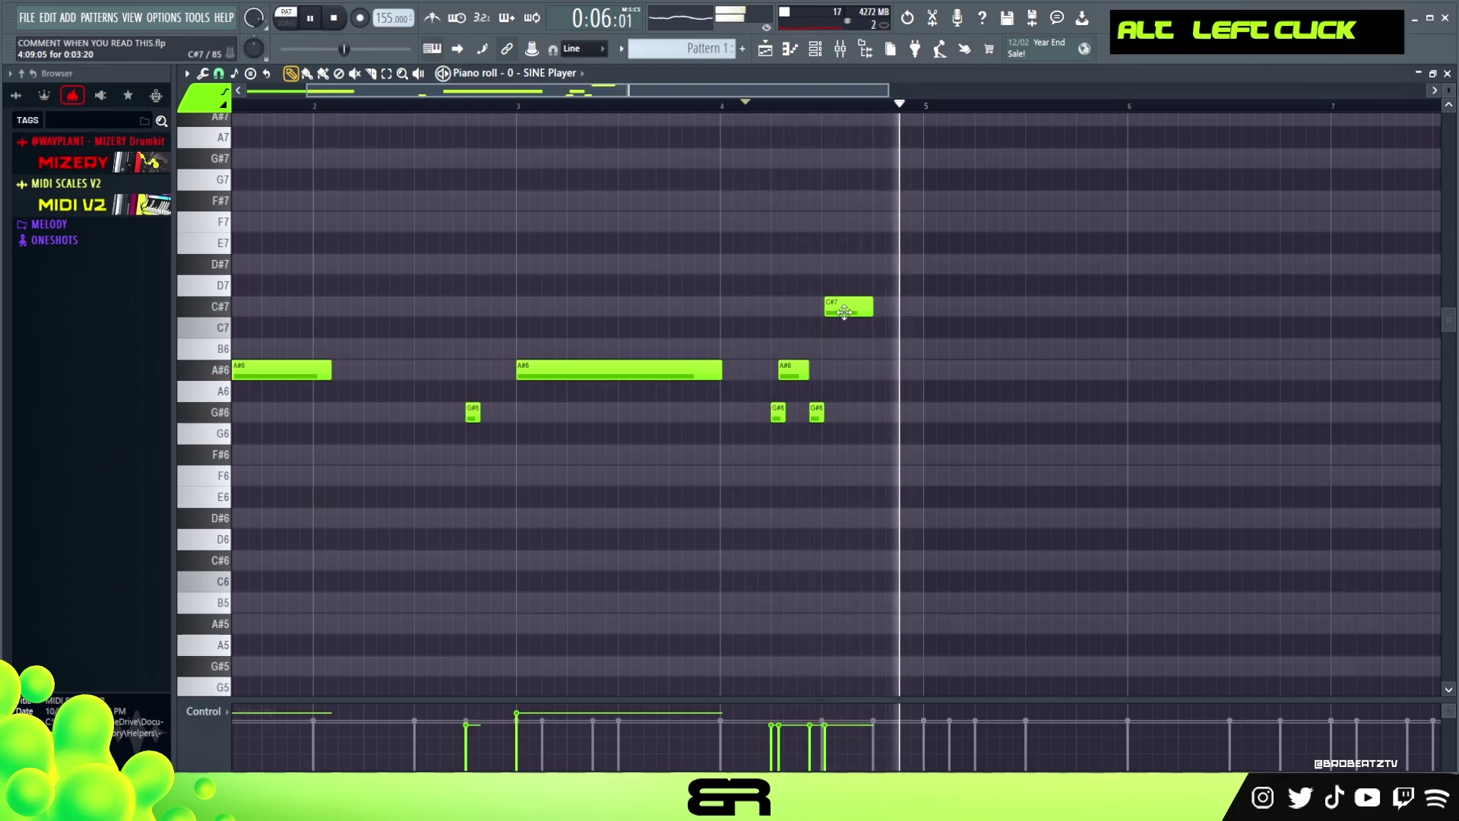
key(space)
Add a short F7 and a G#7 about one beat long after C#7 in bar 4, plus A#7 and F#7 at the start of bar 5
scroll(885, 304, up, 1)
drag(849, 368, 882, 289)
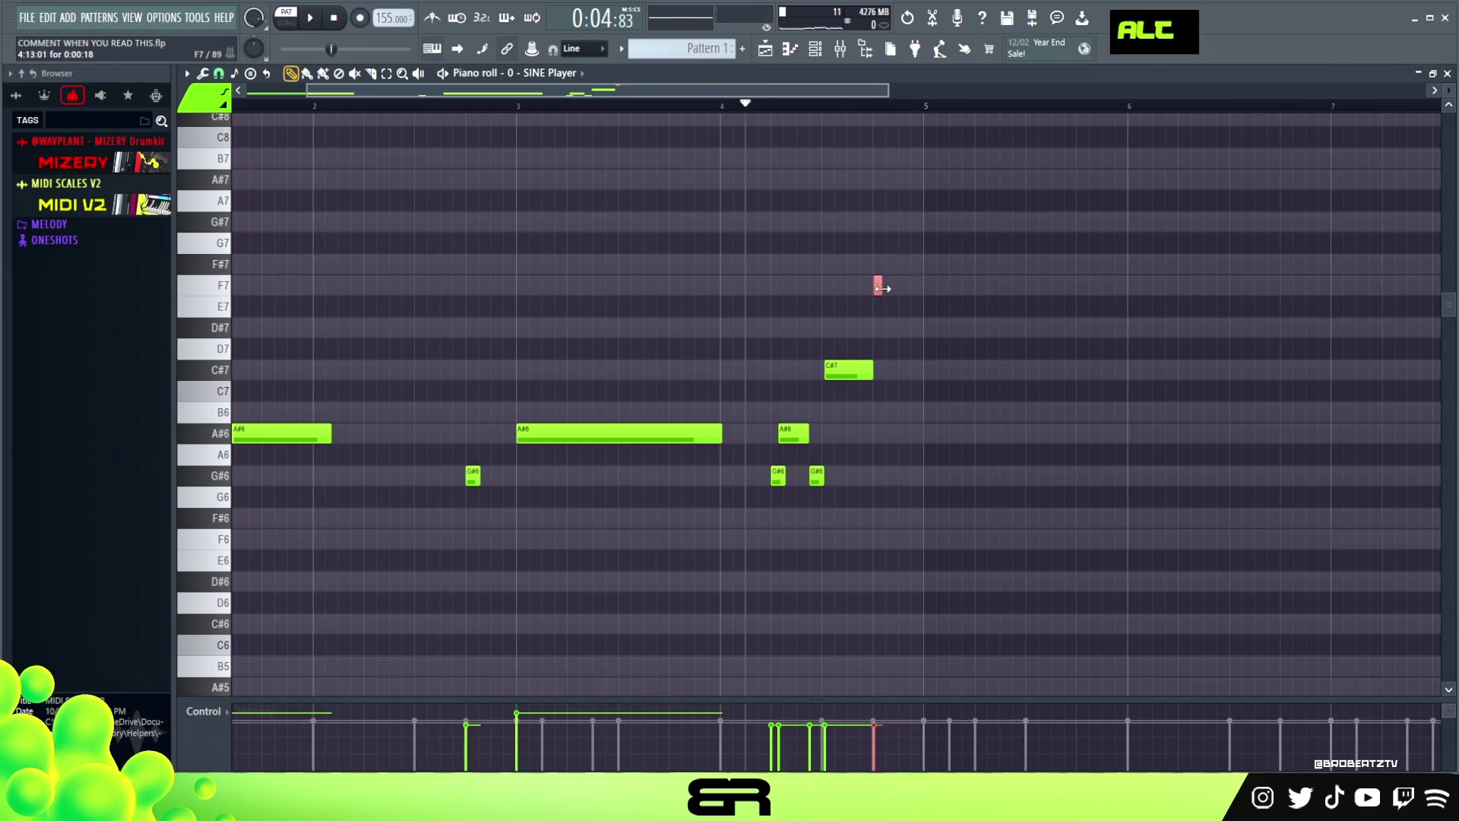
alt+click(880, 223)
drag(890, 228, 914, 230)
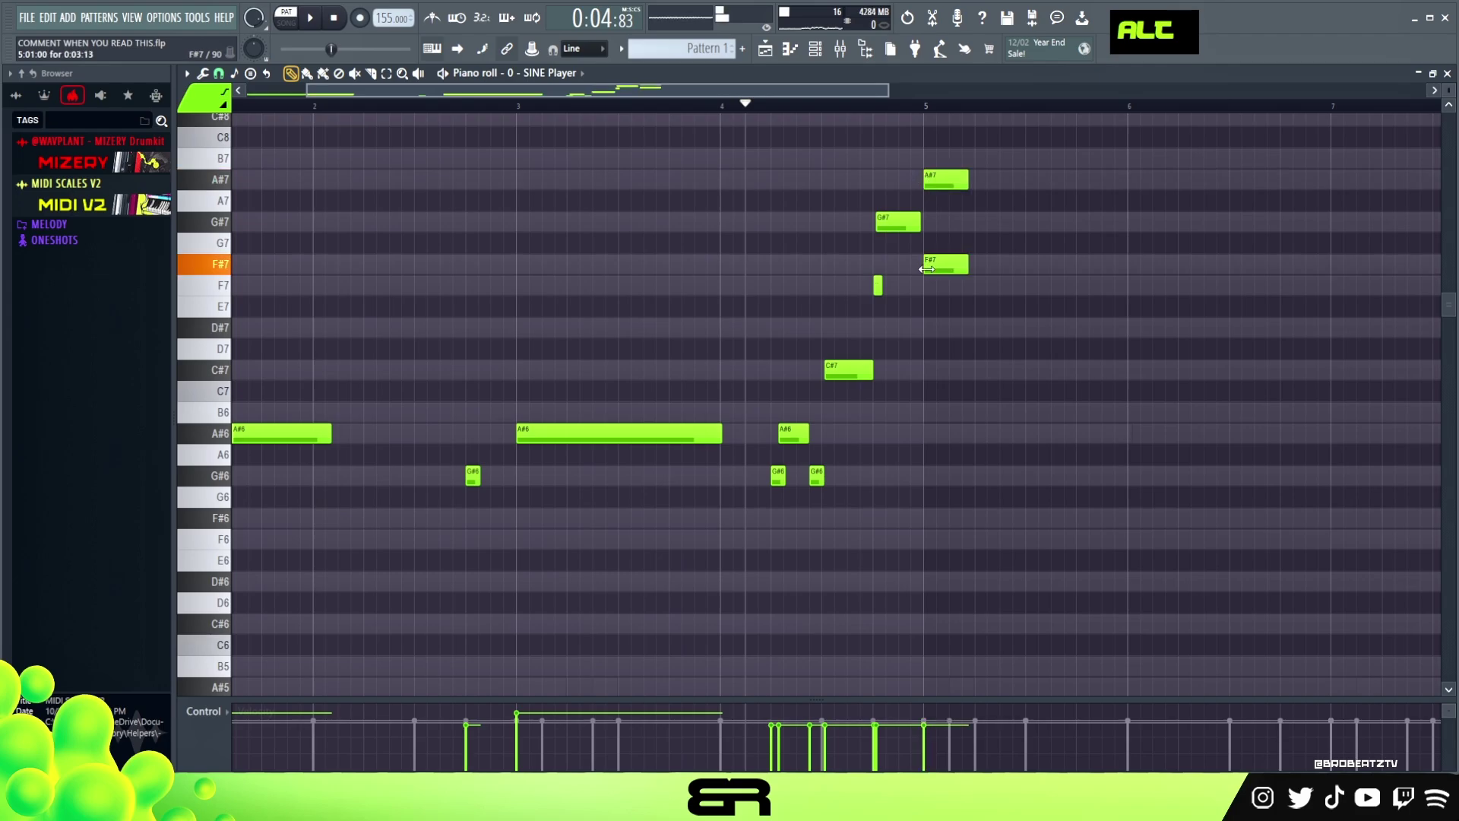
Lengthen the A#7 and F#7 notes in bar 5 to nearly a full bar and nudge the A#7 slightly later, off the grid
ctrl+drag(949, 168, 1108, 287)
right_click(1016, 248)
alt+drag(948, 182, 952, 184)
Lower the velocity of the short F7 and the first G#6 in bar 4, and replay from late in bar 2
ctrl+drag(844, 254, 897, 304)
ctrl+shift+drag(751, 447, 801, 494)
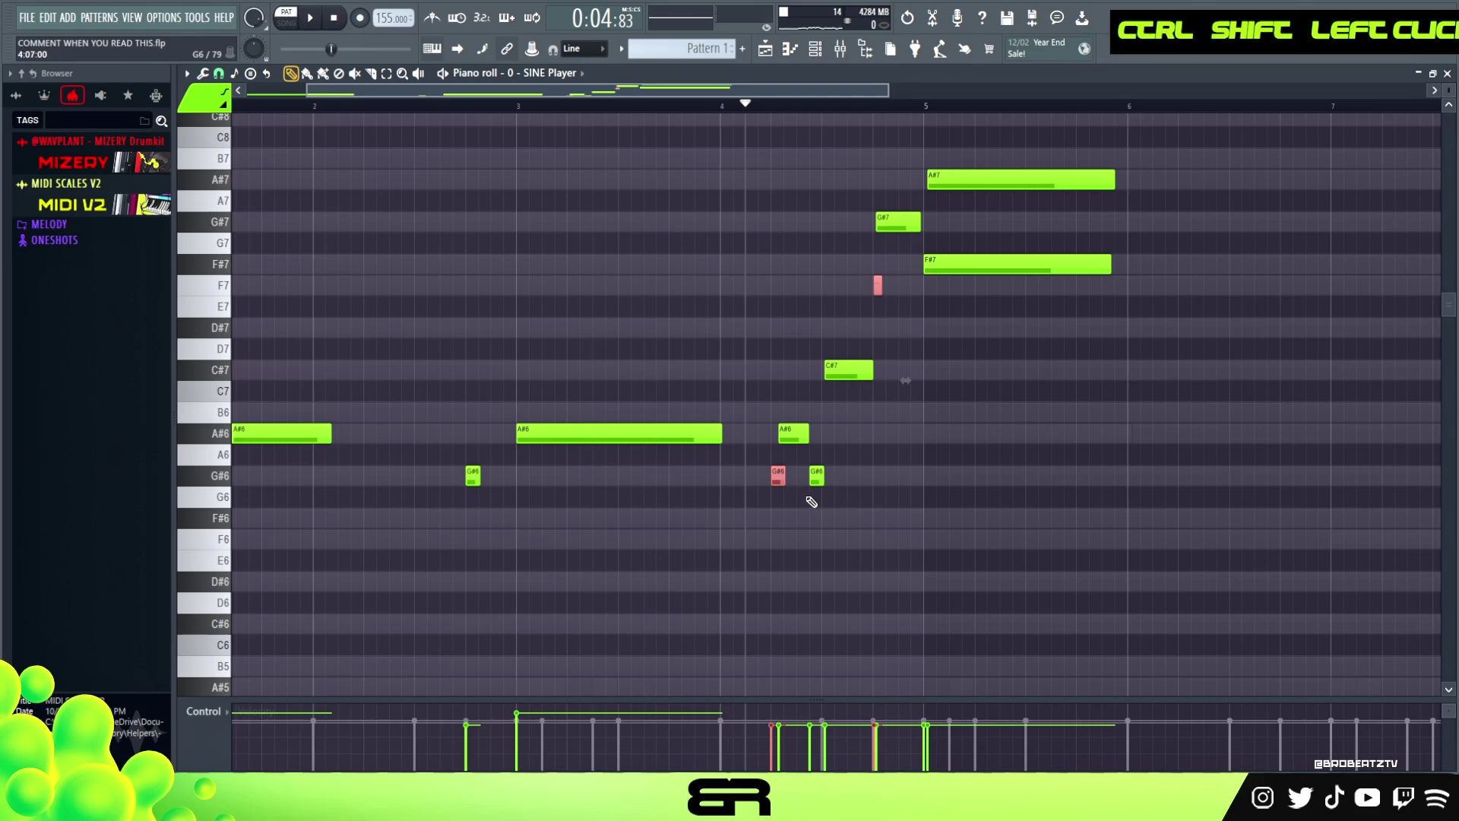
alt+scroll(819, 477, down, 4)
right_click(856, 481)
ctrl+click(472, 479)
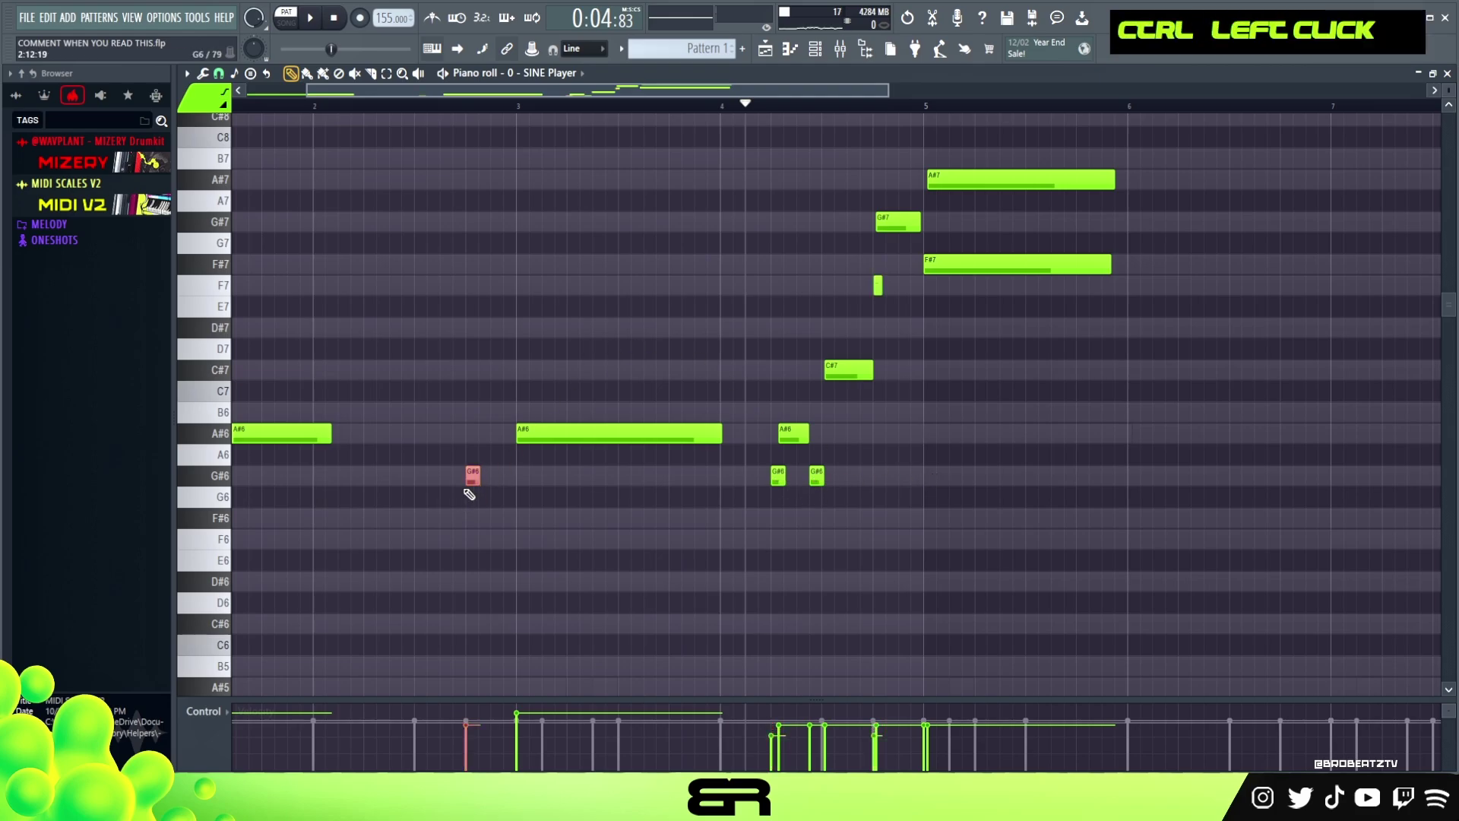
right_click(441, 108)
key(space)
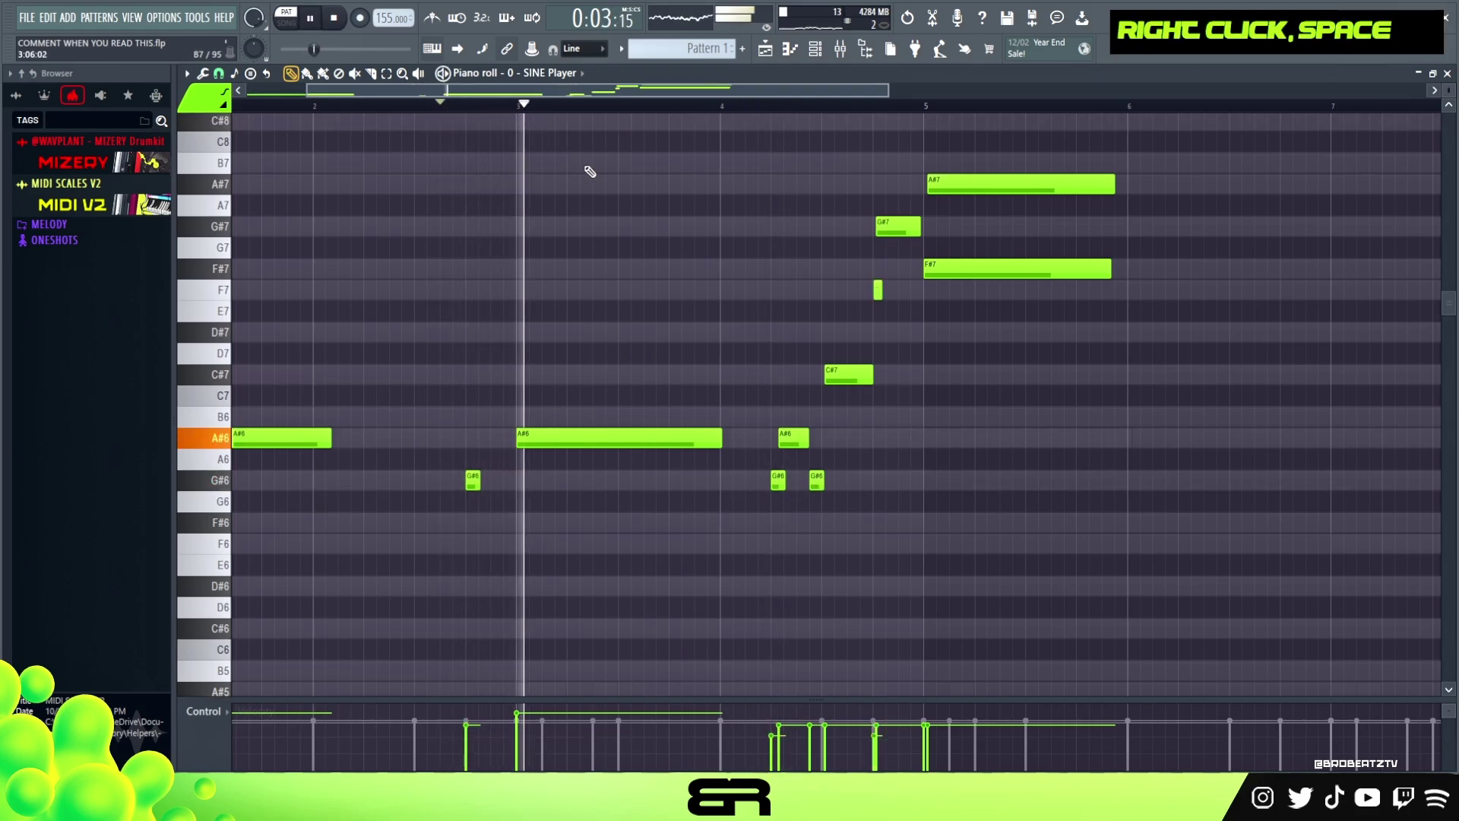
Nudge the G#7 at the end of bar 4 slightly later, off the grid, and replay from late in bar 2
key(ctrl+a)
right_click(722, 397)
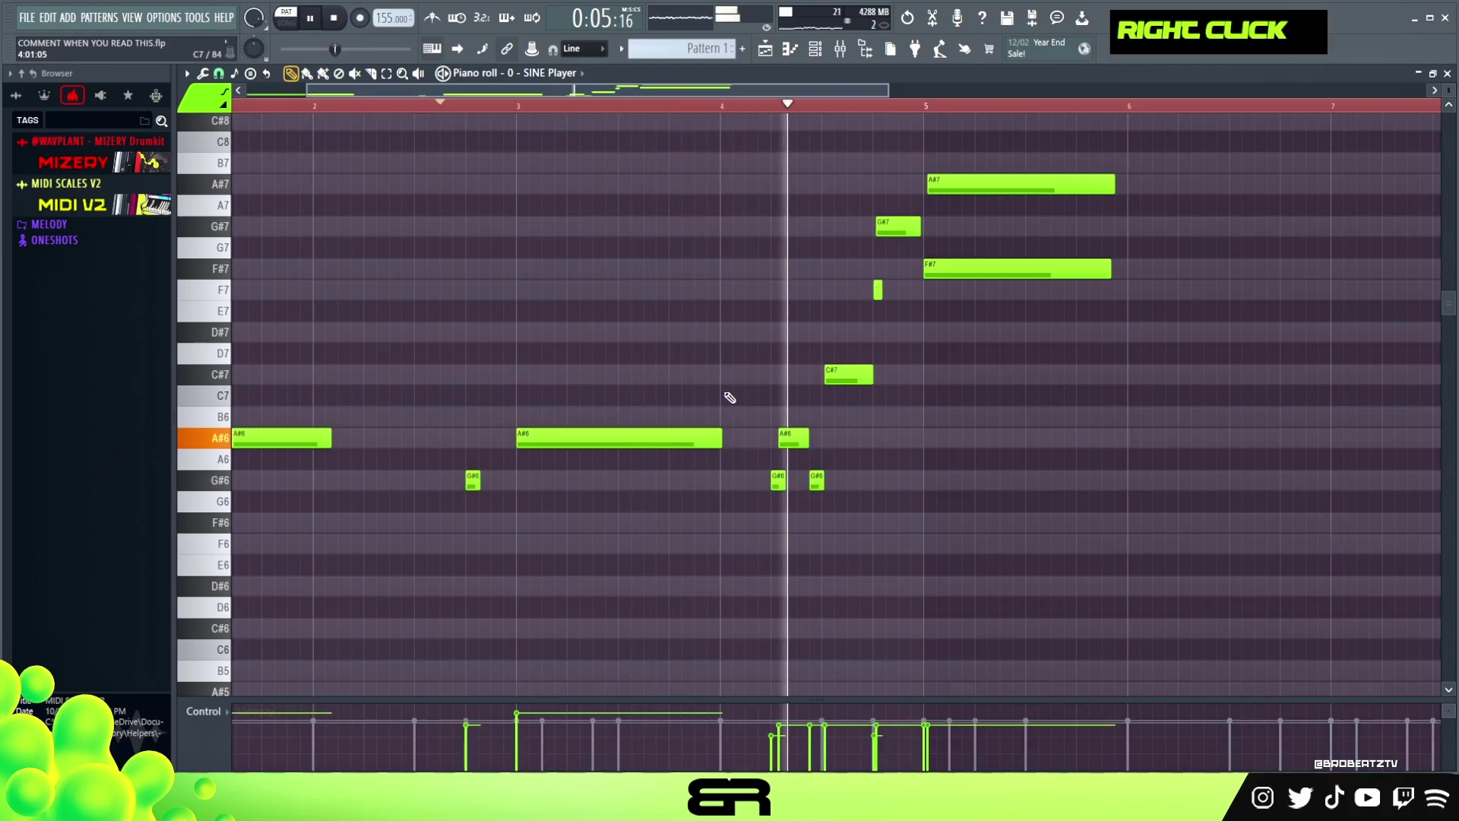
key(space)
key(space)
alt+click(895, 228)
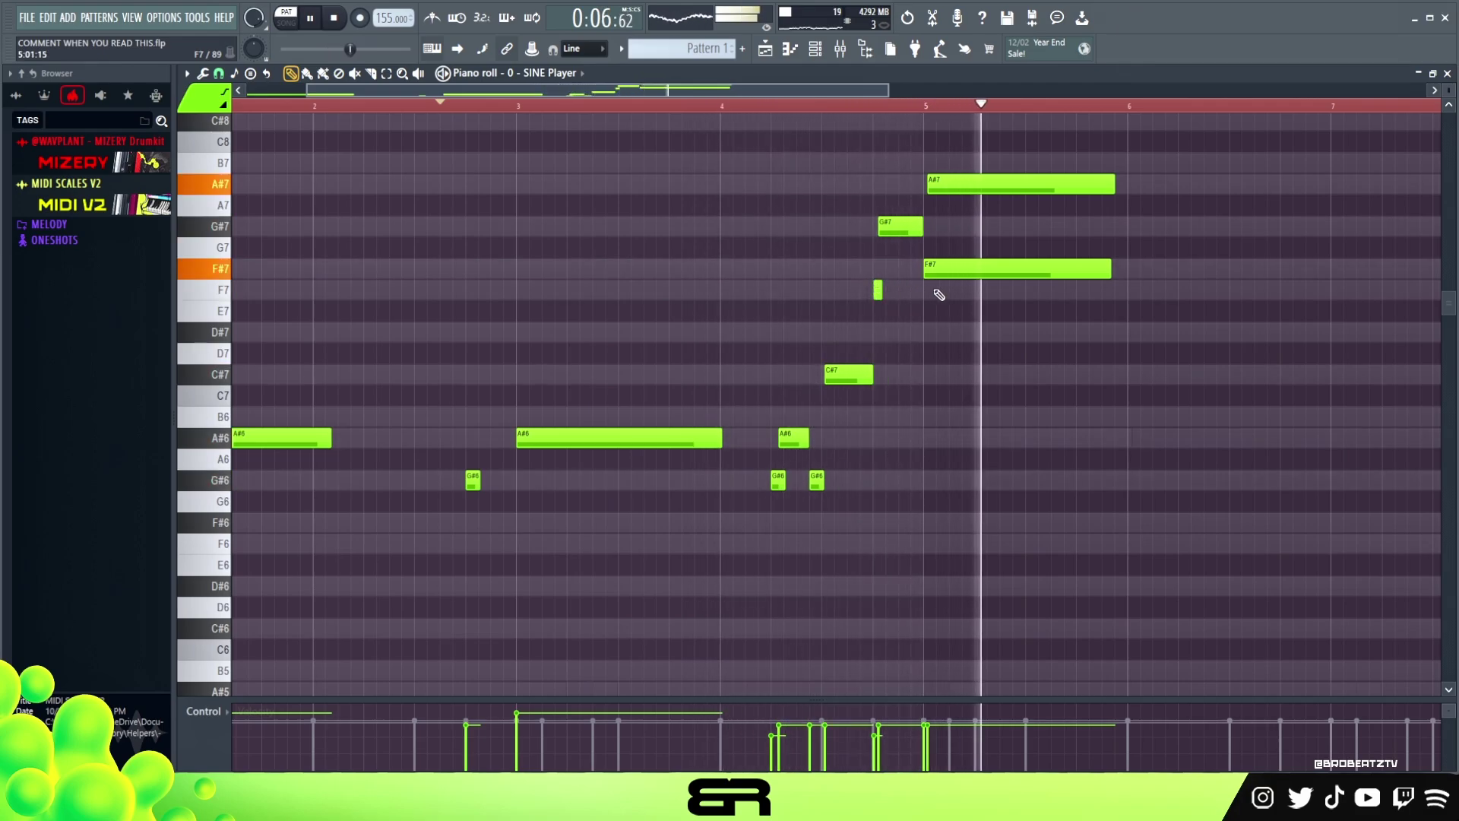
key(space)
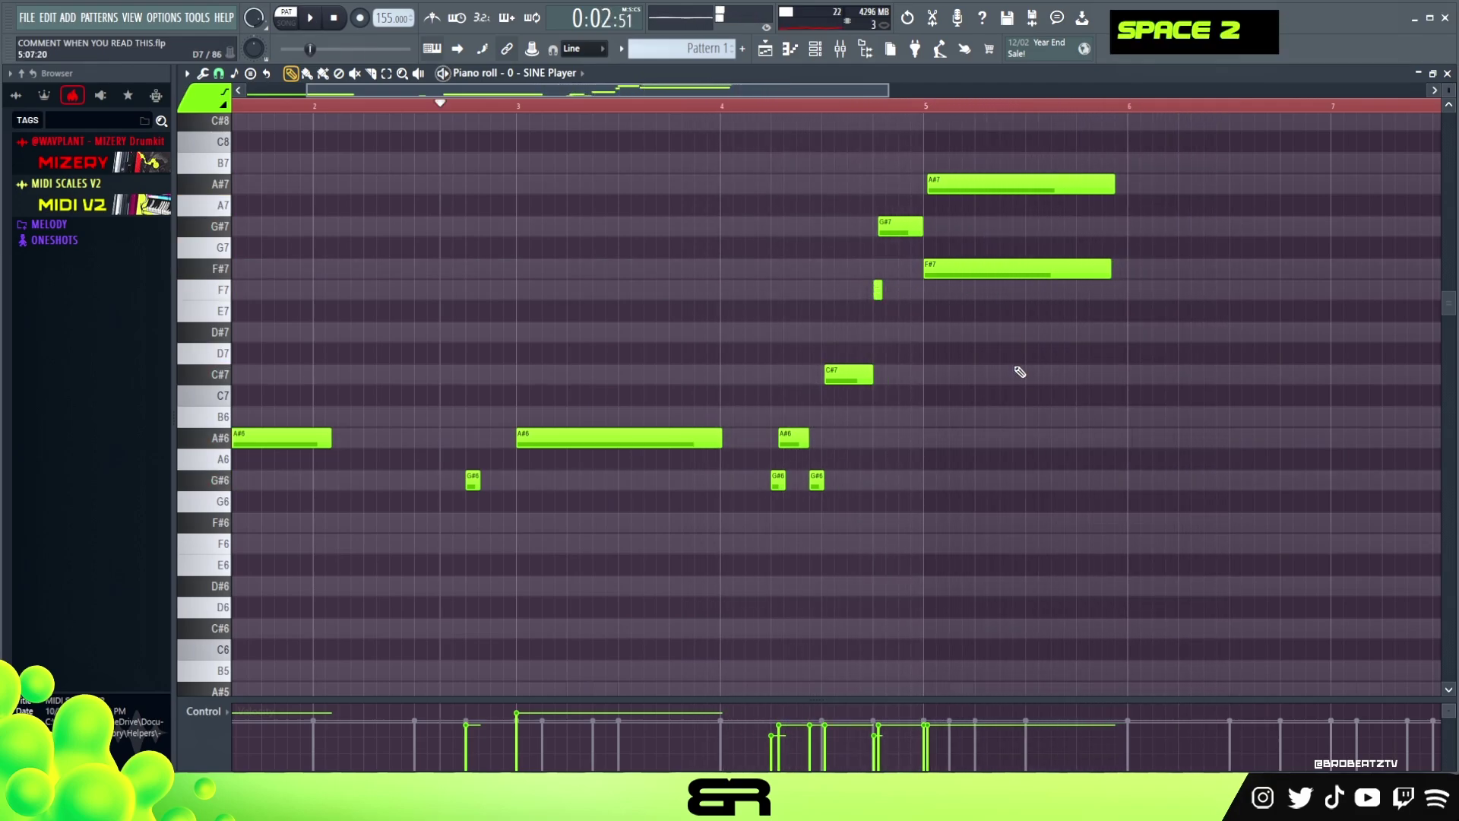
Raise the velocity of the A#7 and F#7 notes in bar 5, with an extra increase for the A#7
drag(1140, 171, 1007, 332)
alt+scroll(1008, 357, up, 2)
ctrl+click(968, 180)
alt+scroll(953, 236, up, 2)
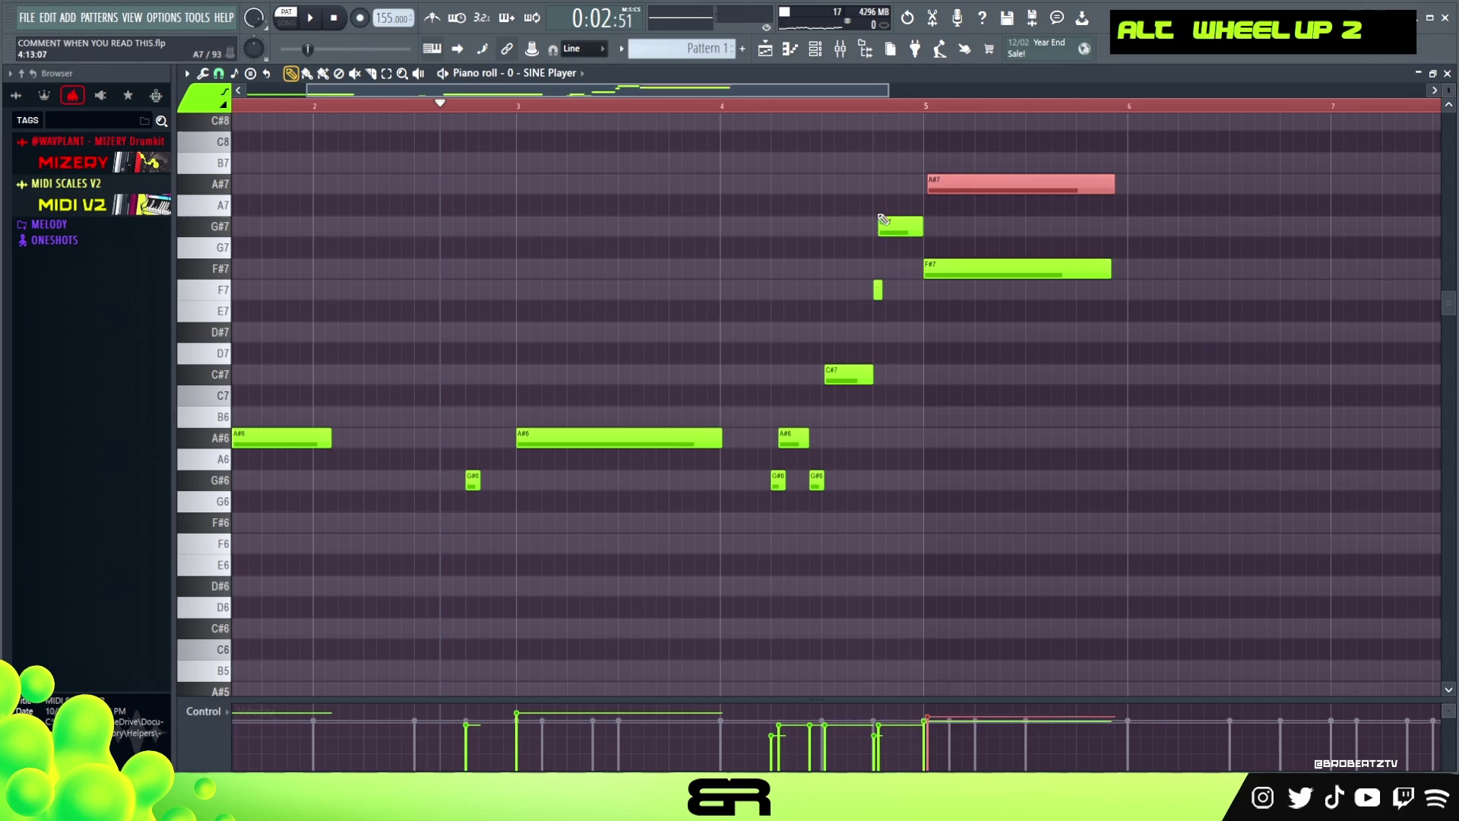
Raise the velocity of the G#7, C#7 and A#6 notes in bar 4, and replay from bar 4
ctrl+click(888, 222)
ctrl+click(863, 375)
alt+scroll(882, 407, up, 2)
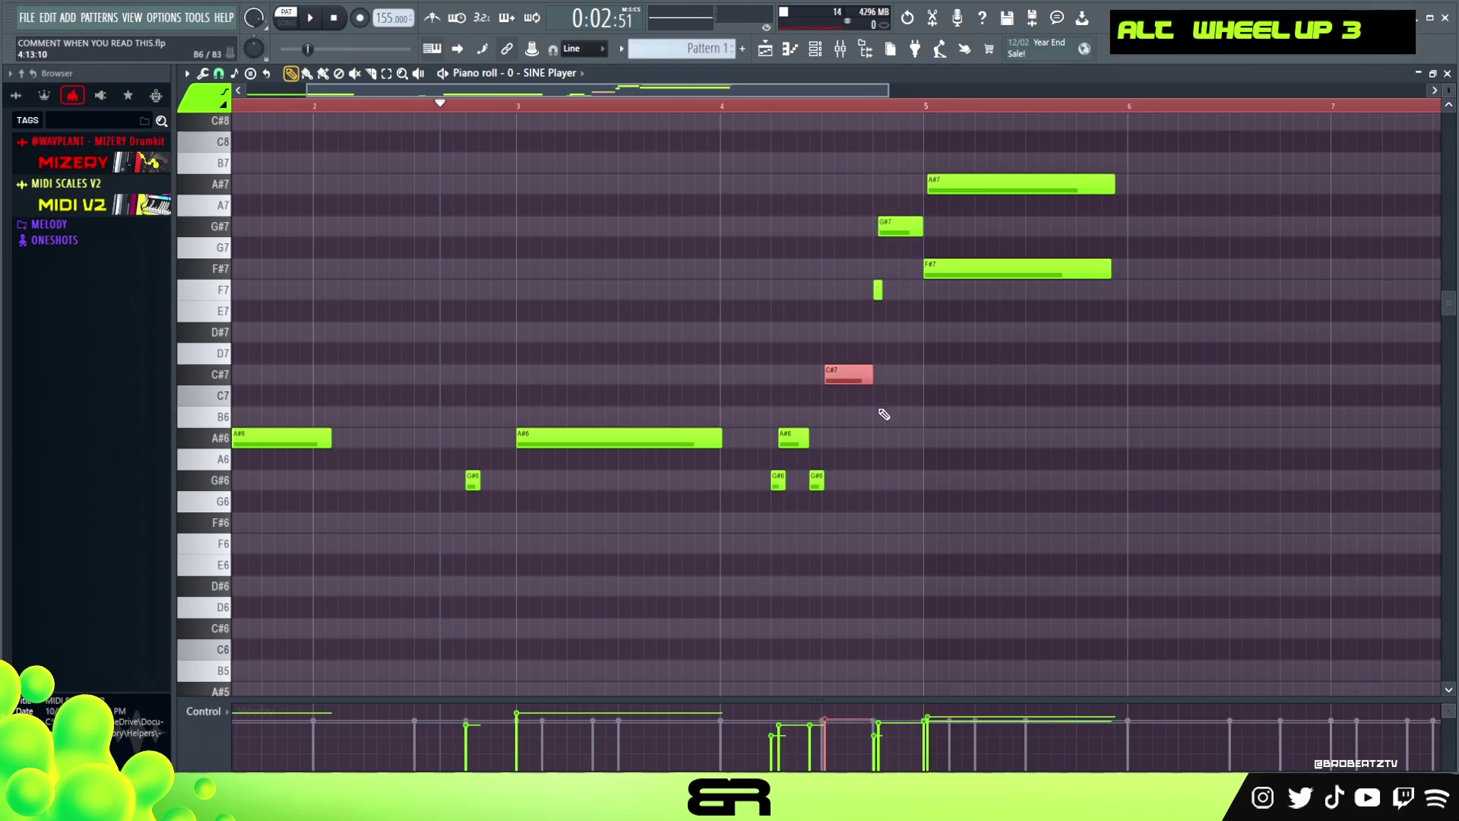
ctrl+click(792, 437)
alt+scroll(793, 273, up, 2)
key(space)
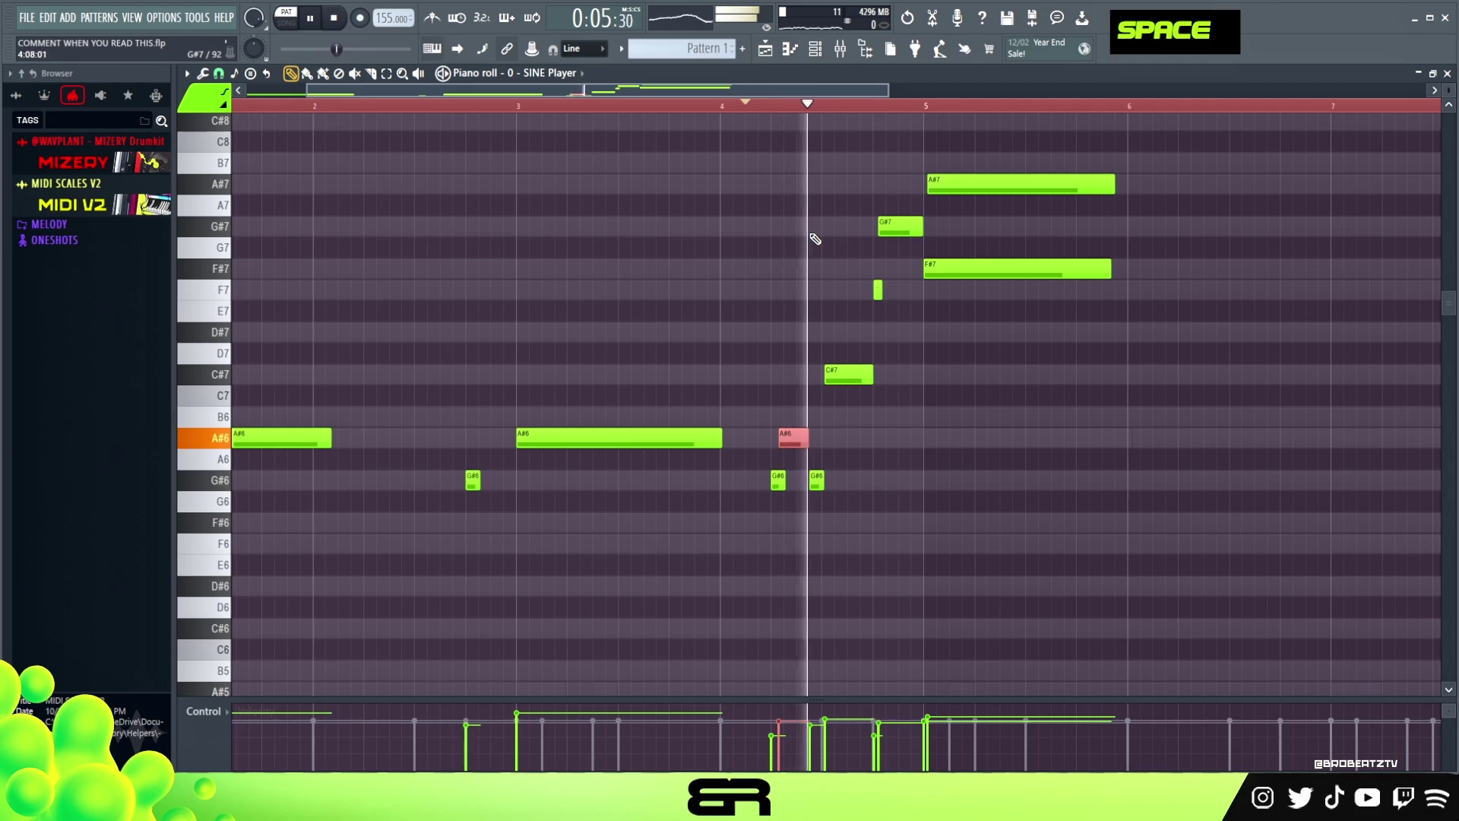
right_click(902, 348)
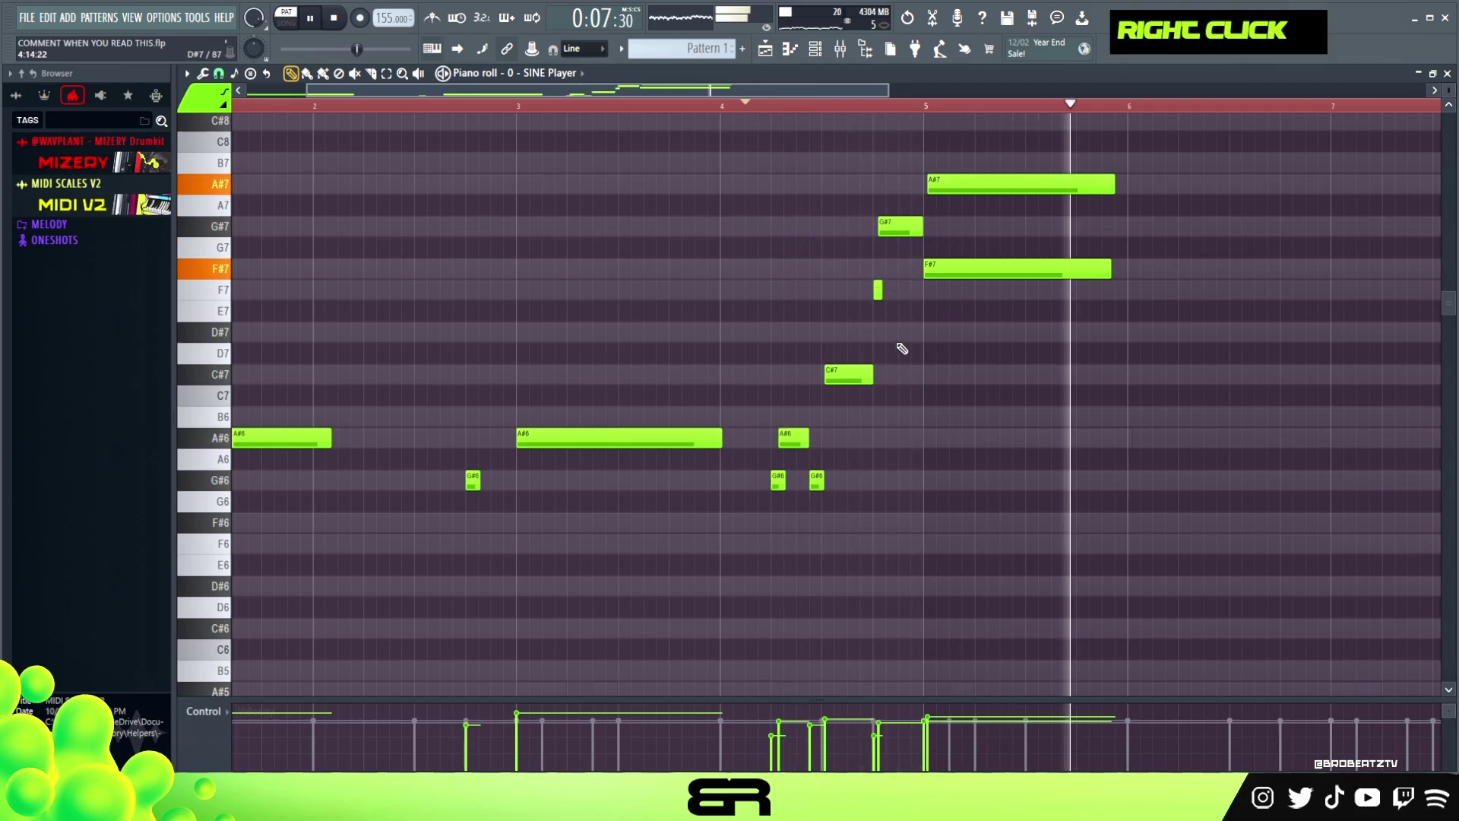
Copy the G#7 and long A#7 notes two bars later, to the end of bar 6 and the start of bar 7
ctrl+right_click(899, 348)
ctrl+drag(869, 249, 1071, 338)
right_click(1119, 342)
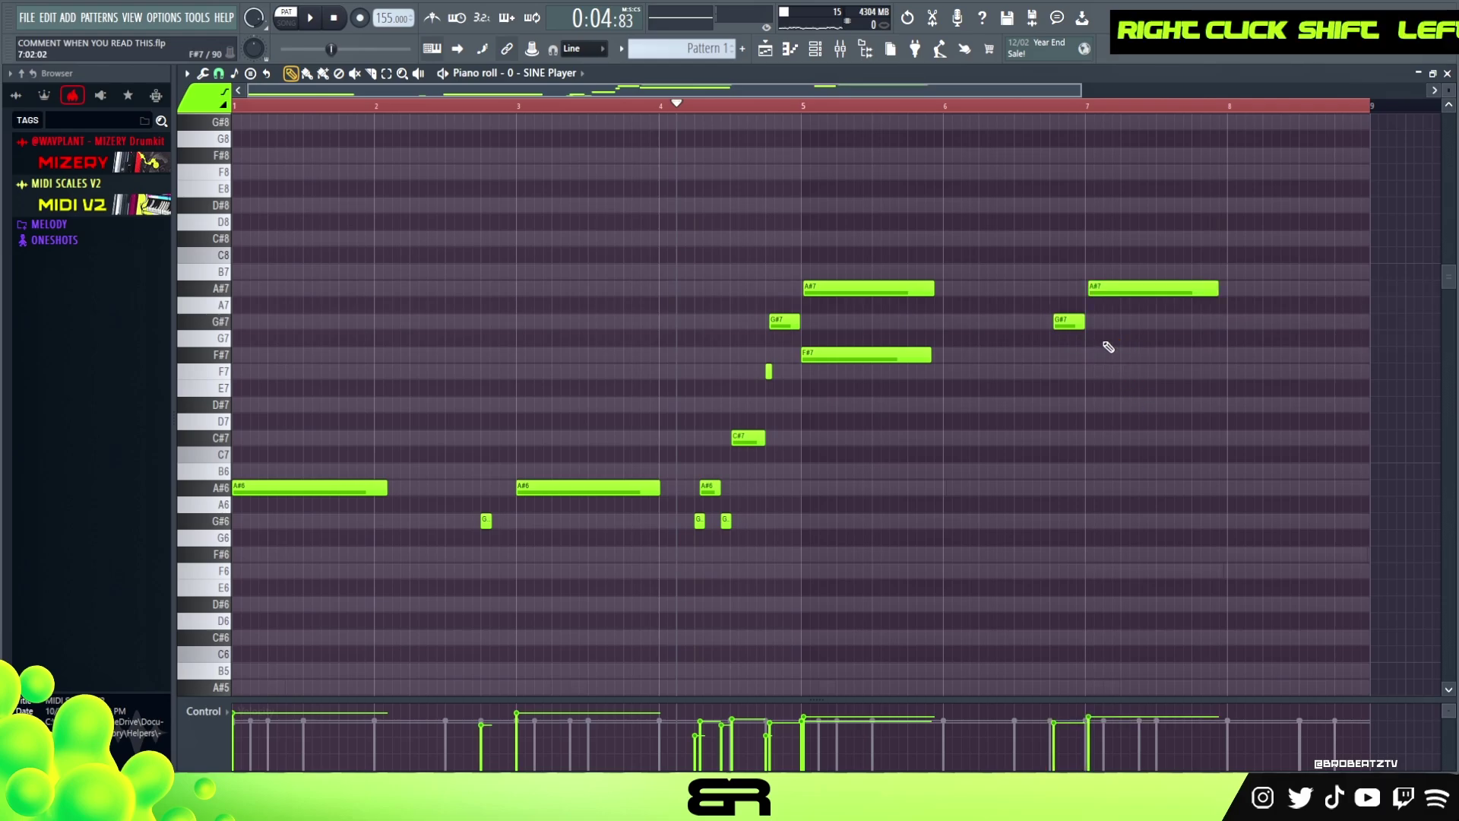
Copy the F7 and F#7 notes into bar 8 and arrange them as a short F#7 followed by a short F7
ctrl+drag(811, 397, 1336, 380)
right_click(1298, 381)
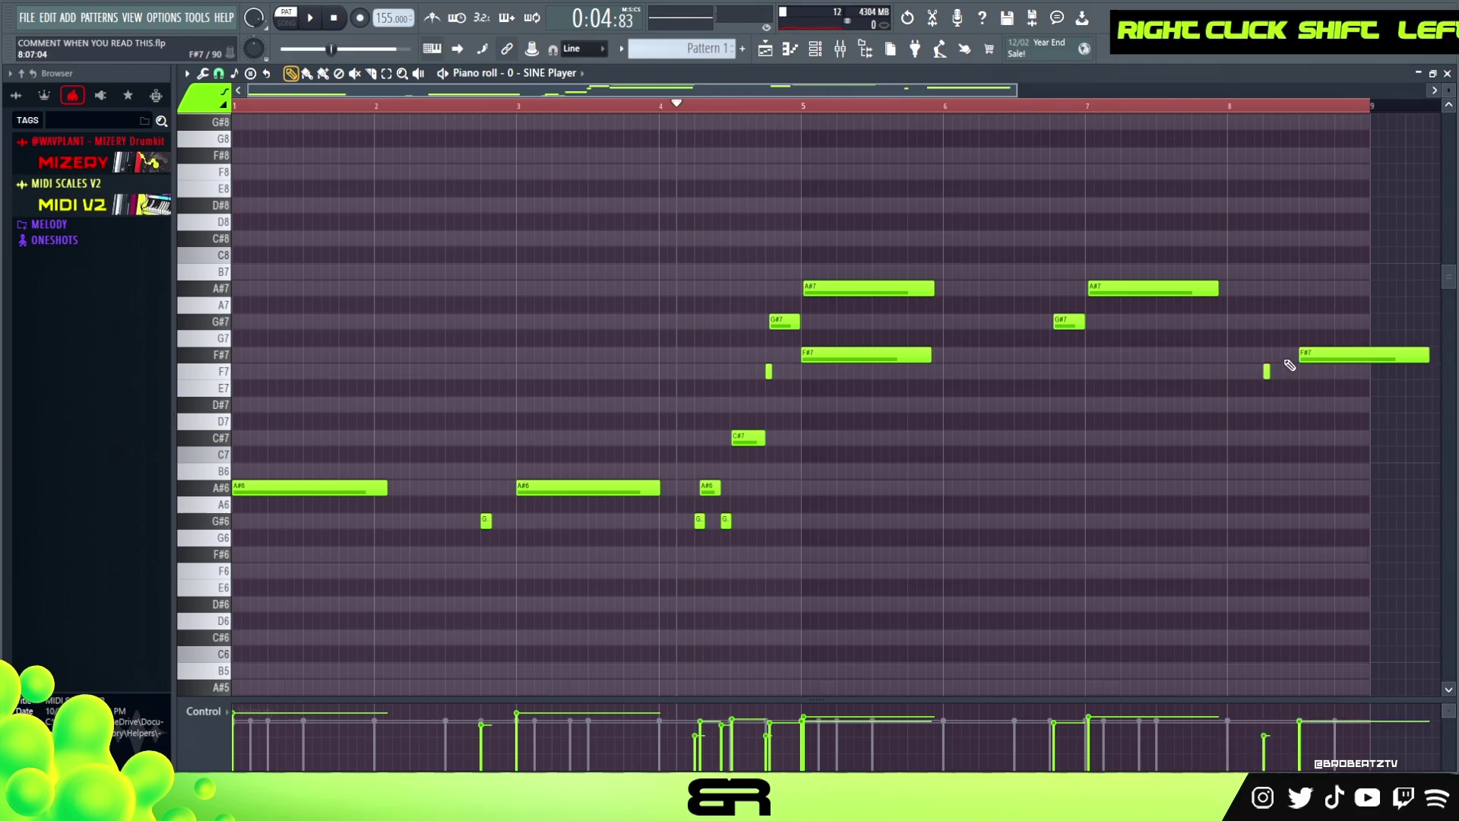
double_click(1311, 371)
right_click(1323, 371)
ctrl+click(1315, 360)
right_click(1331, 396)
key(shift+d)
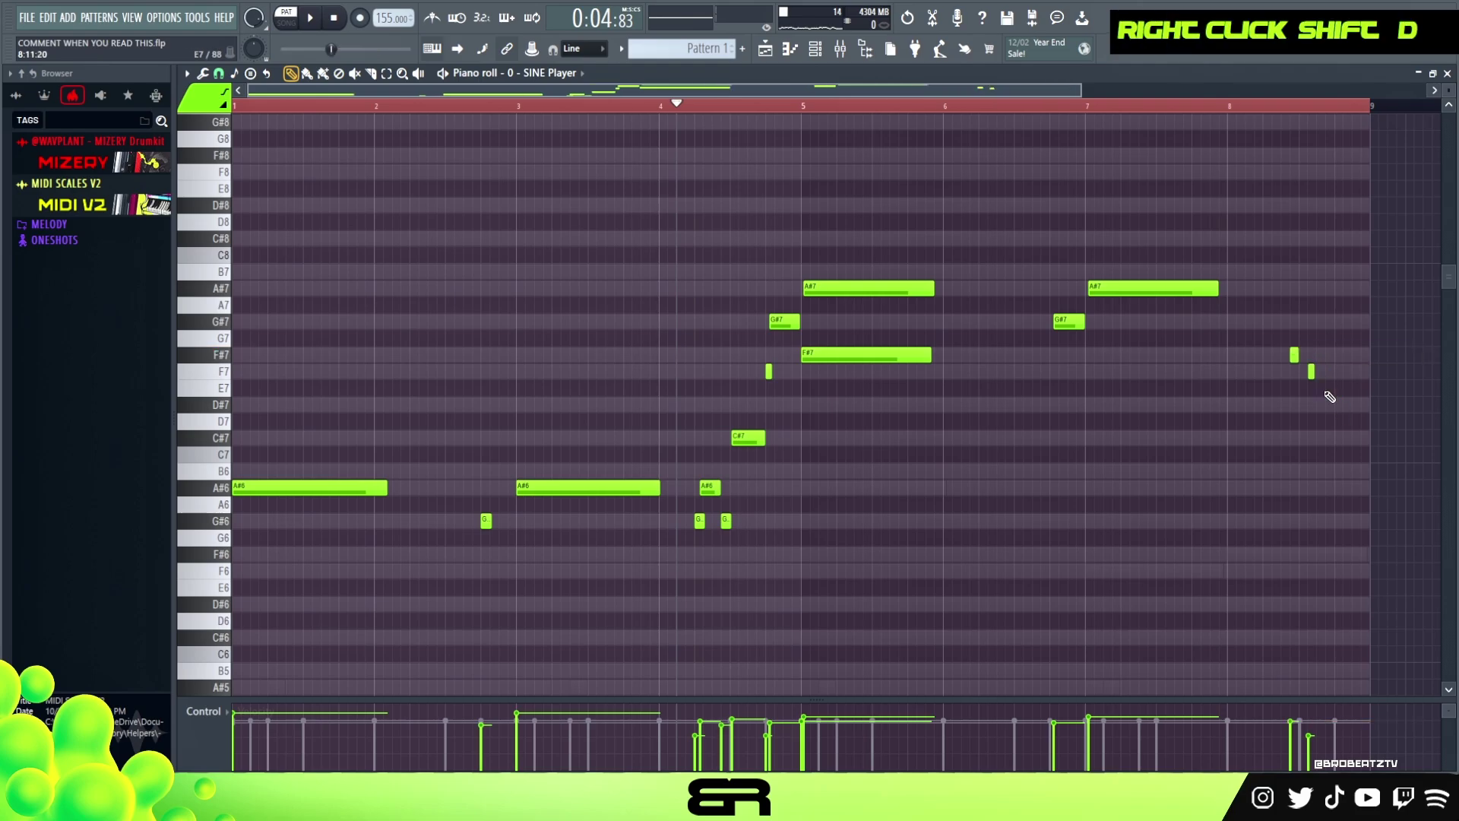
Lengthen the F7 in bar 8 to nearly the bar's end, raise its velocity, and shorten the F#7 before it
drag(1304, 374, 1362, 374)
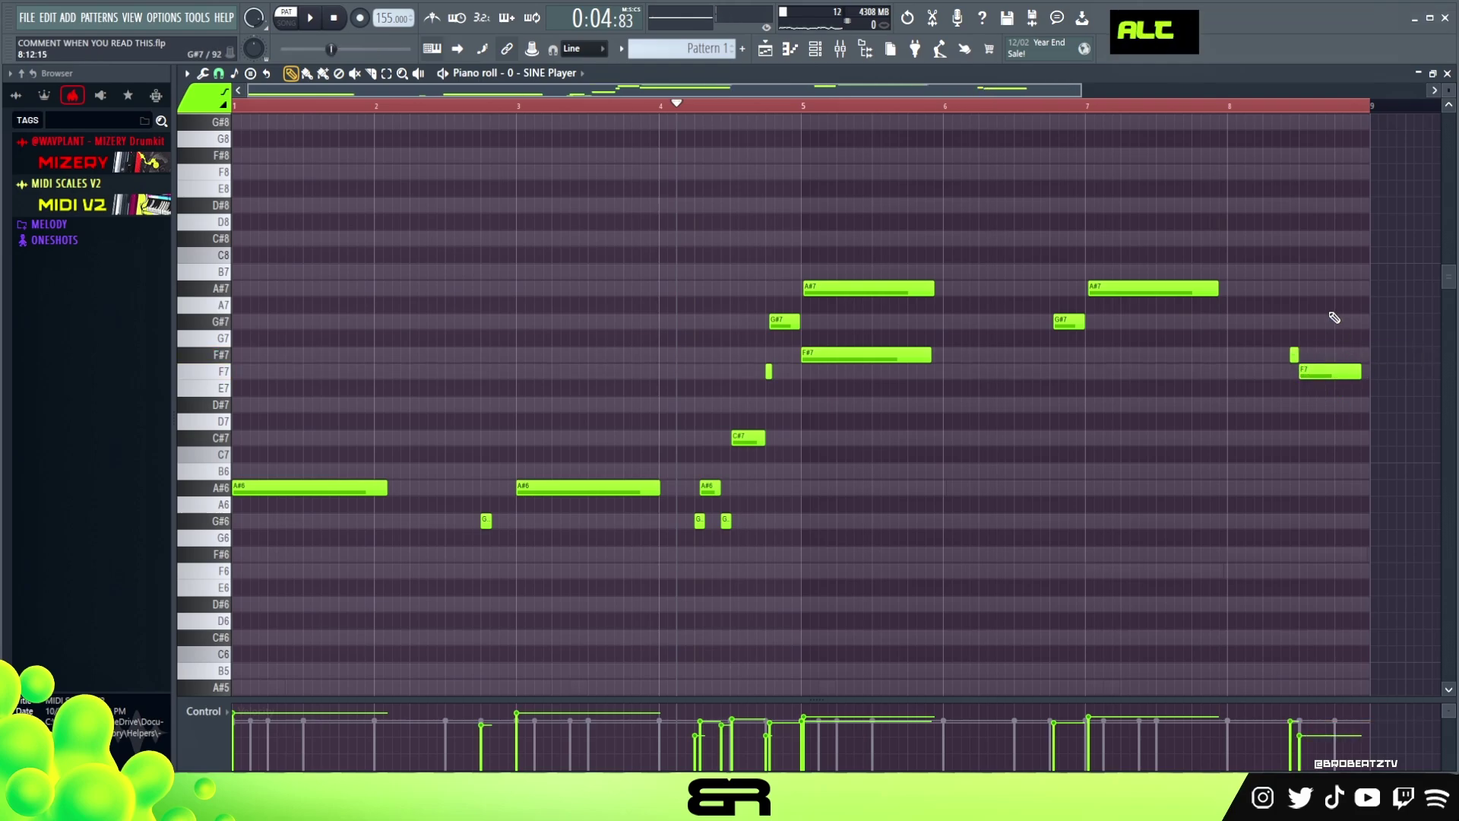
alt+click(1296, 353)
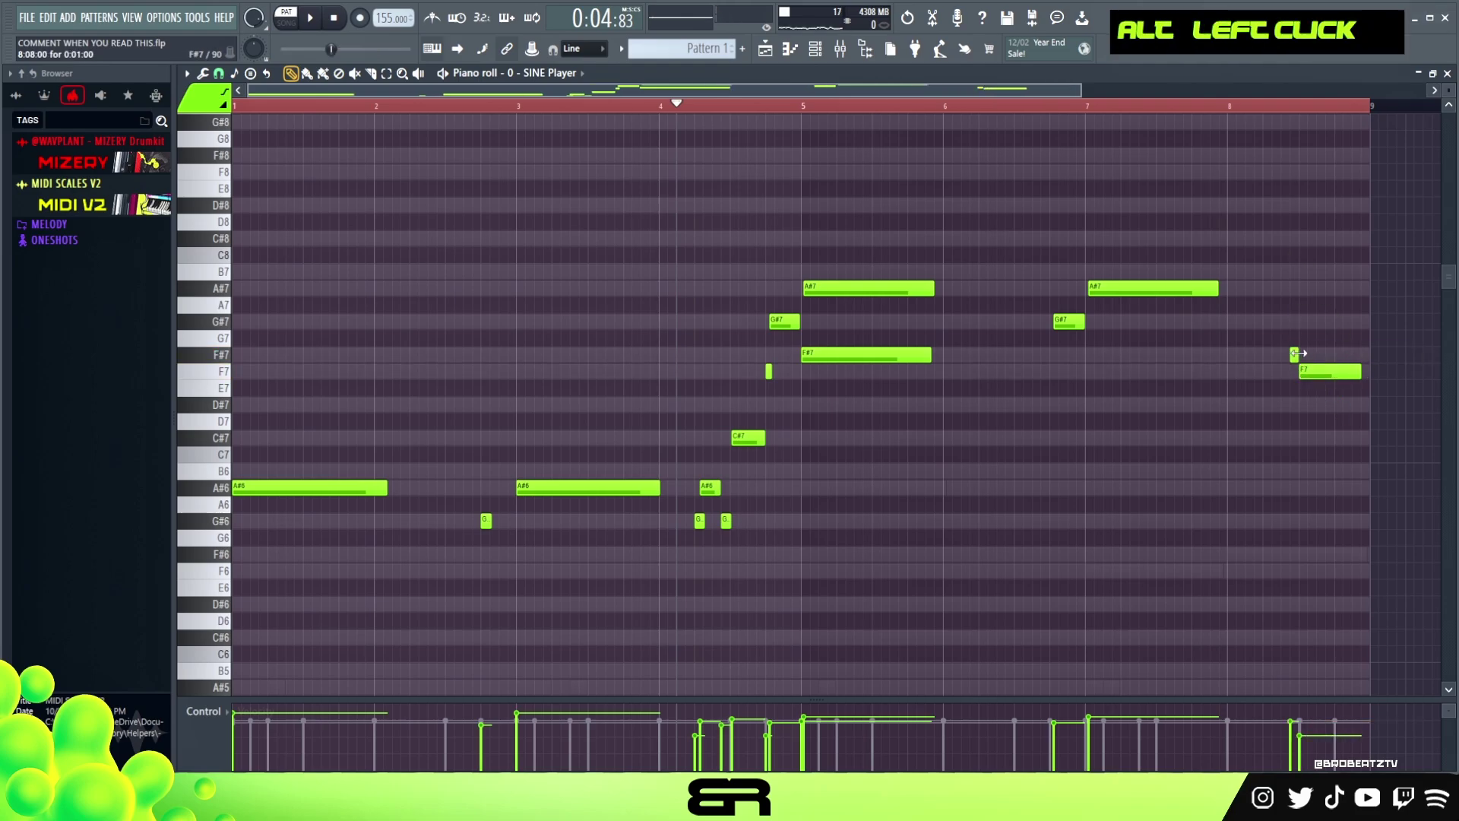
double_click(1304, 716)
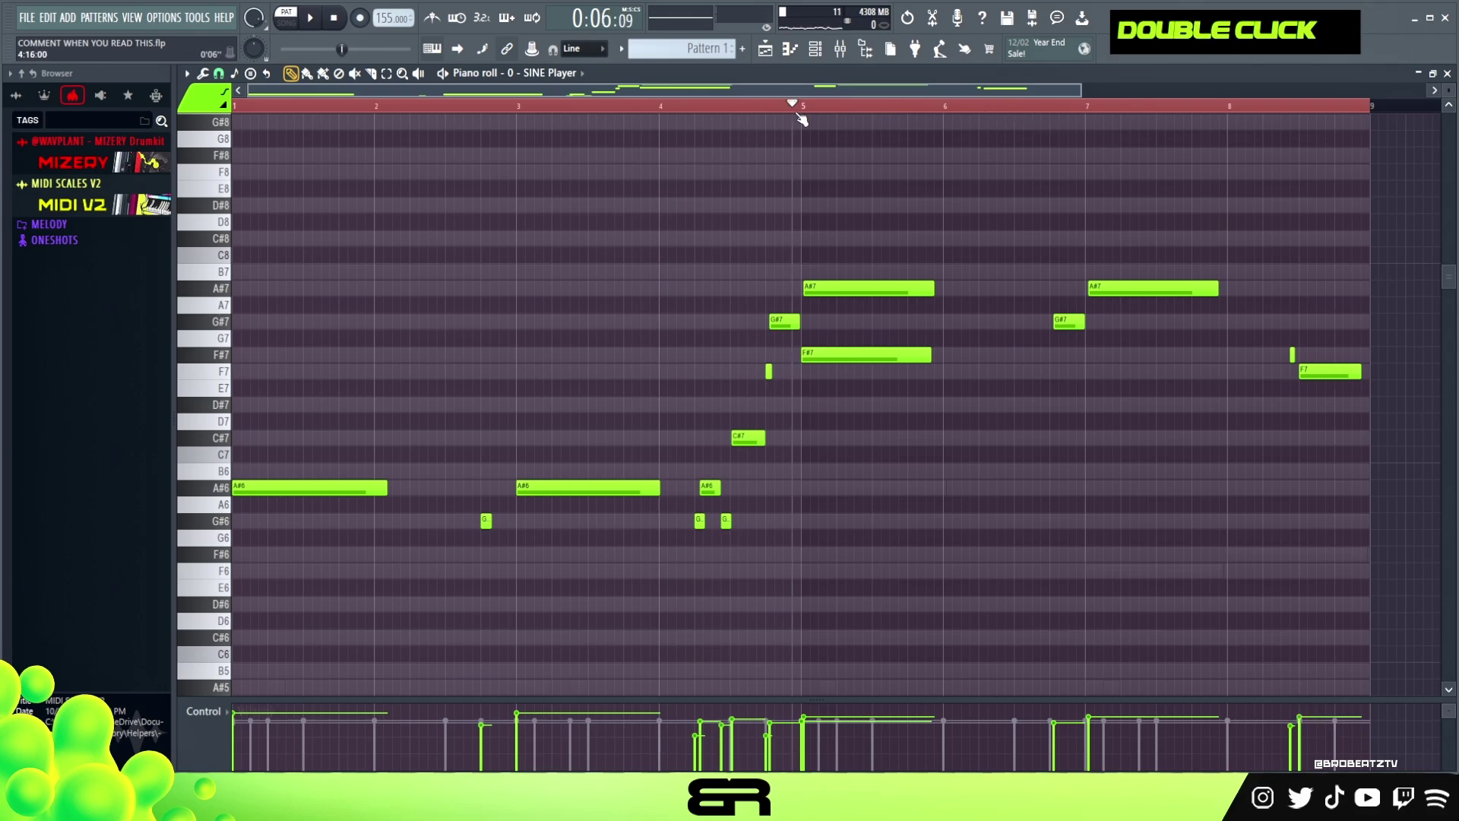
Nudge the long A#7 in bar 5 slightly later, off the grid, and replay from late in bar 4
key(space)
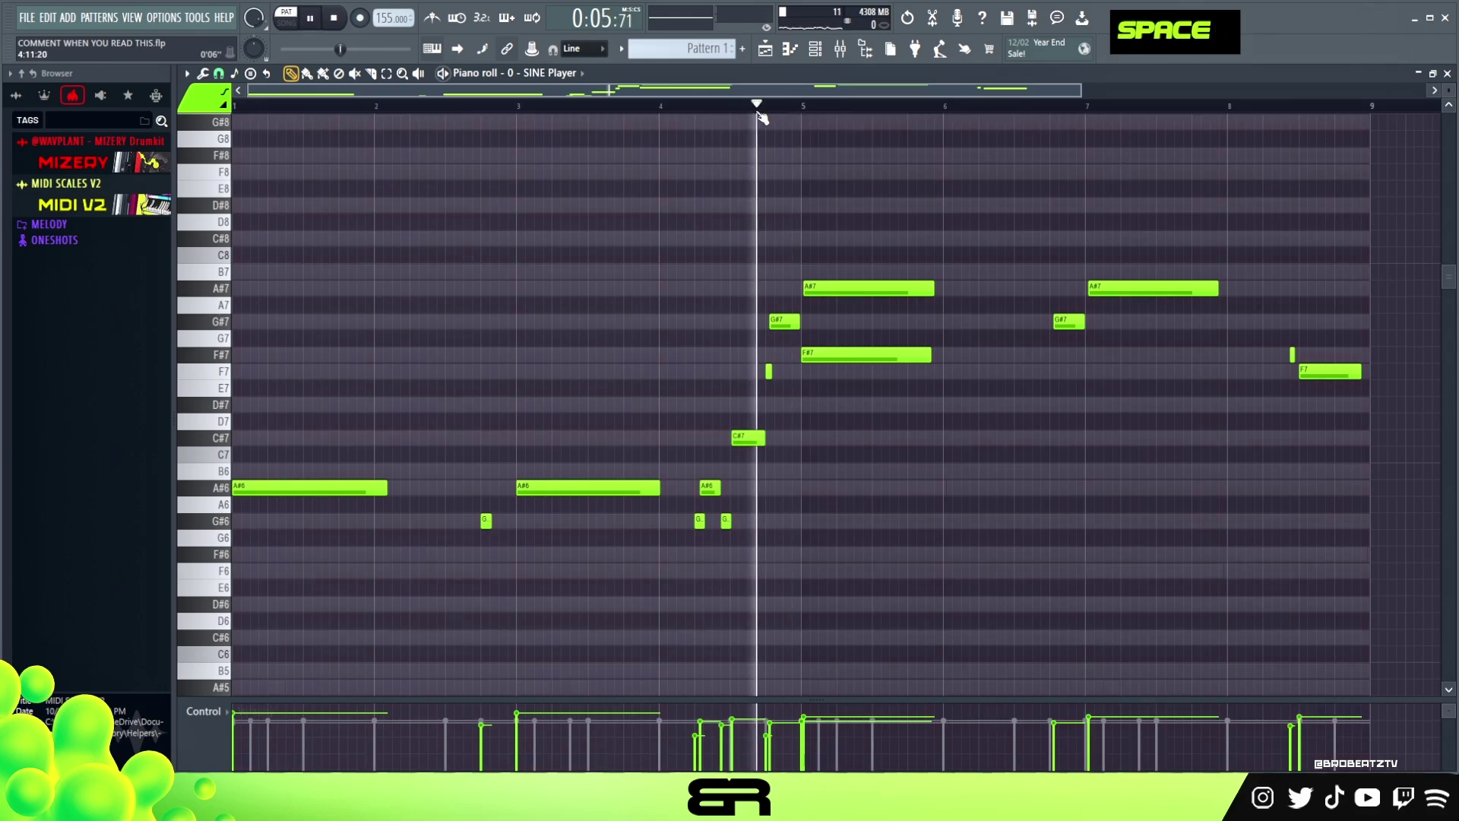
alt+click(860, 289)
key(space)
key(space)
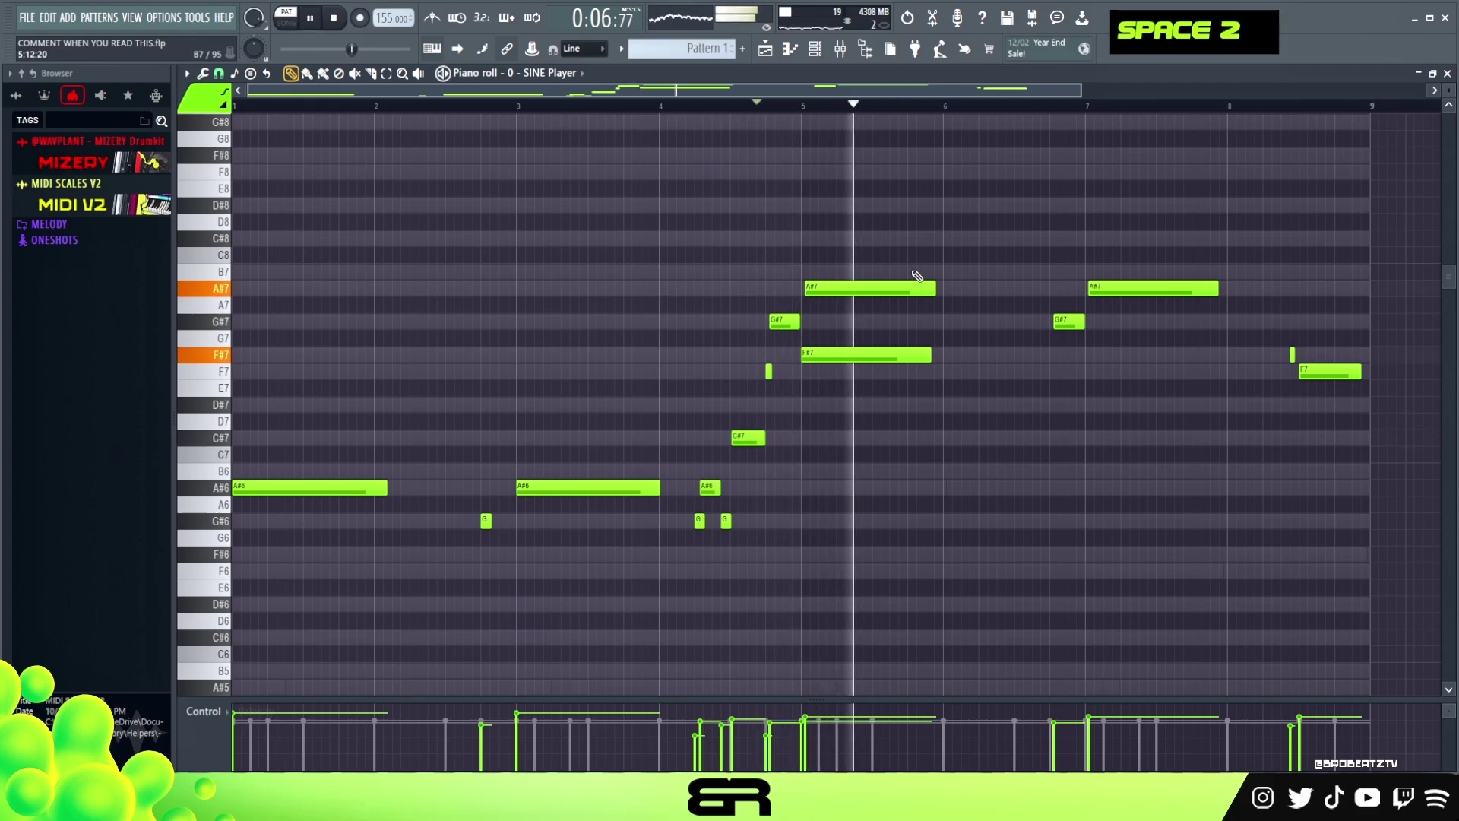
right_click(1015, 380)
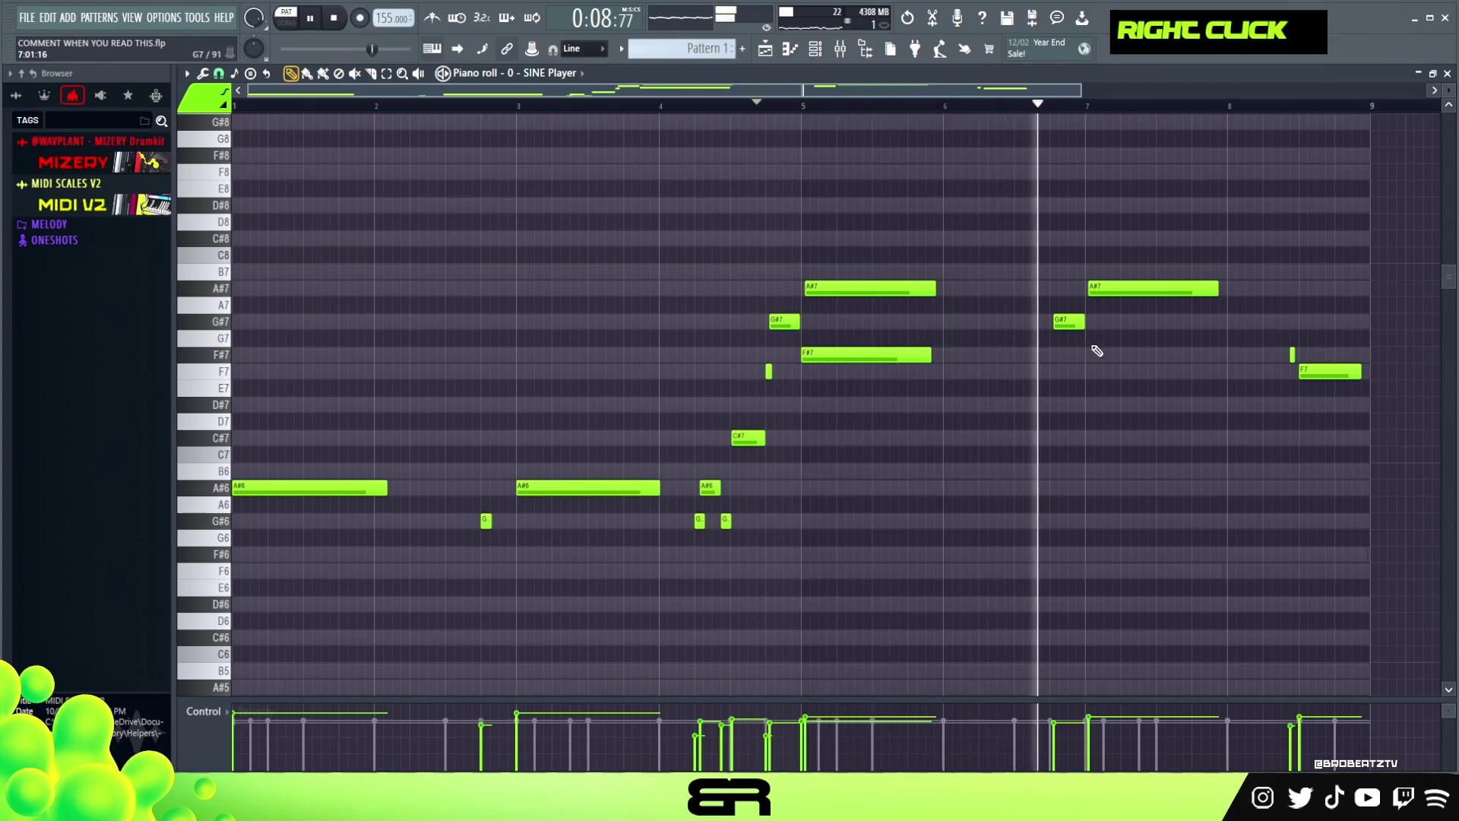
Raise the velocity of the copied G#7 and A#7 notes in bars 6 and 7, and move the playhead back to bar 1
drag(1094, 301, 1072, 342)
scroll(1100, 432, up, 1)
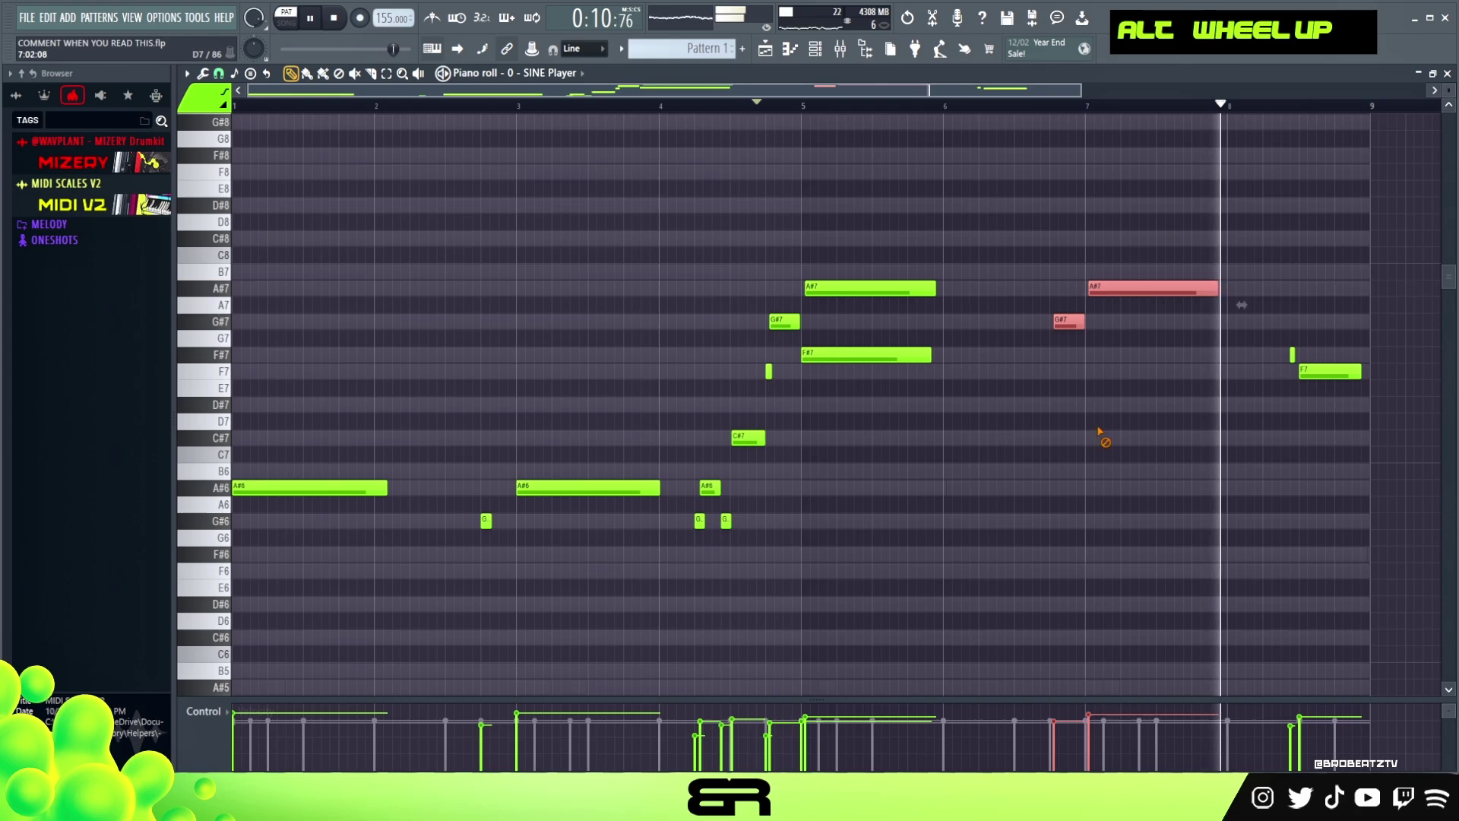
right_click(1102, 429)
key(space)
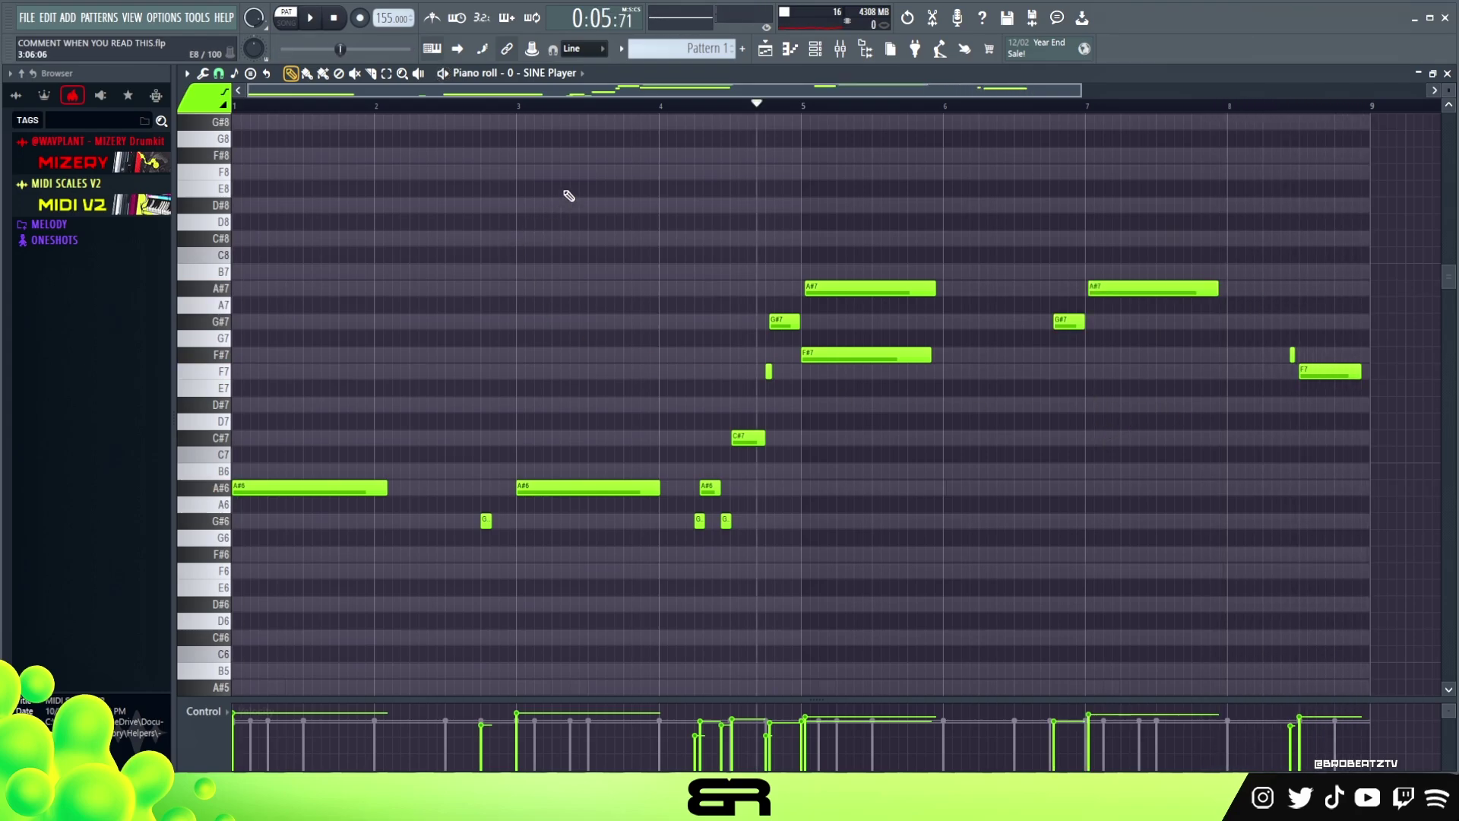
click(320, 111)
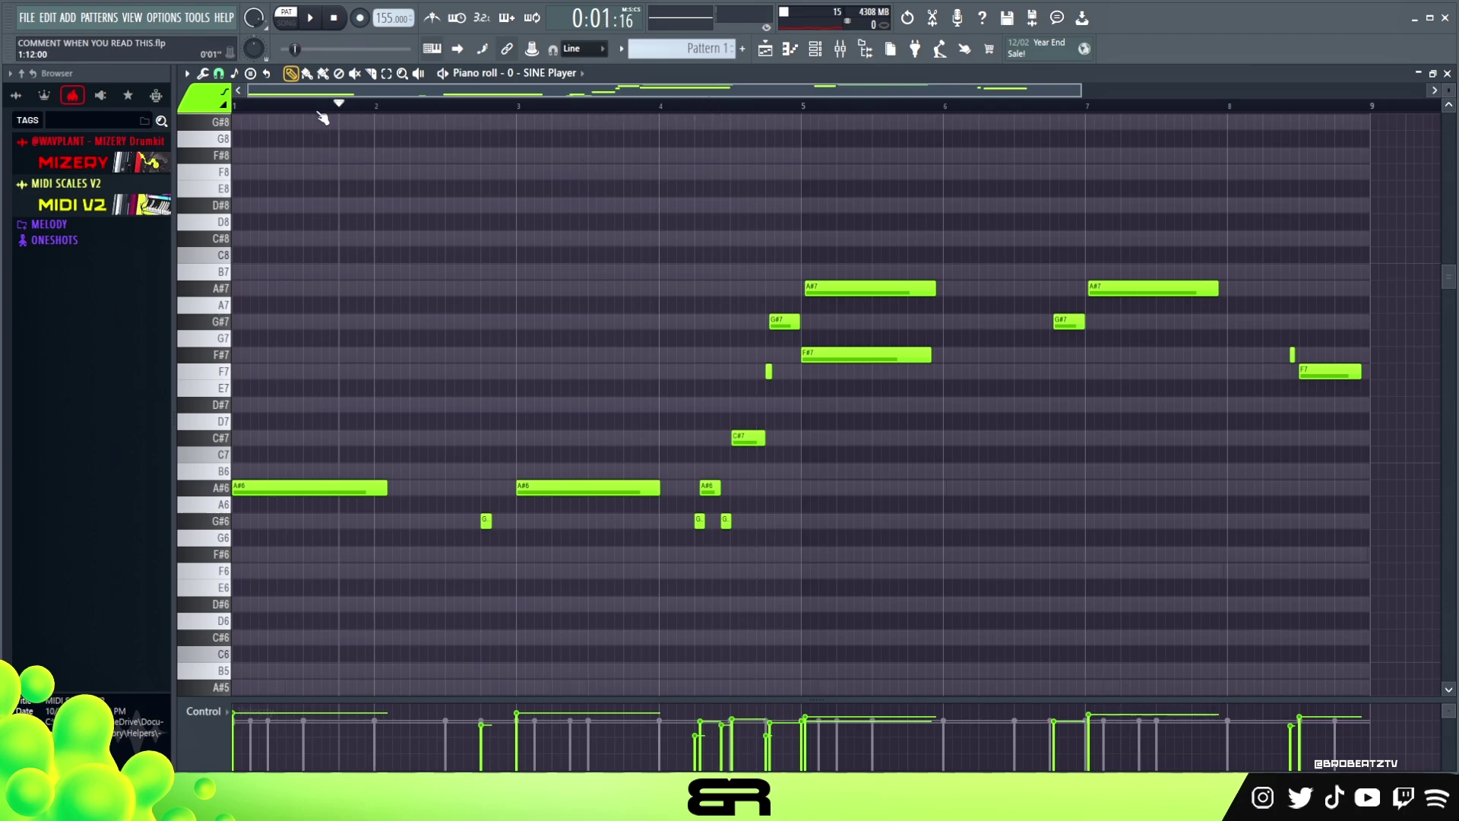
right_click(558, 299)
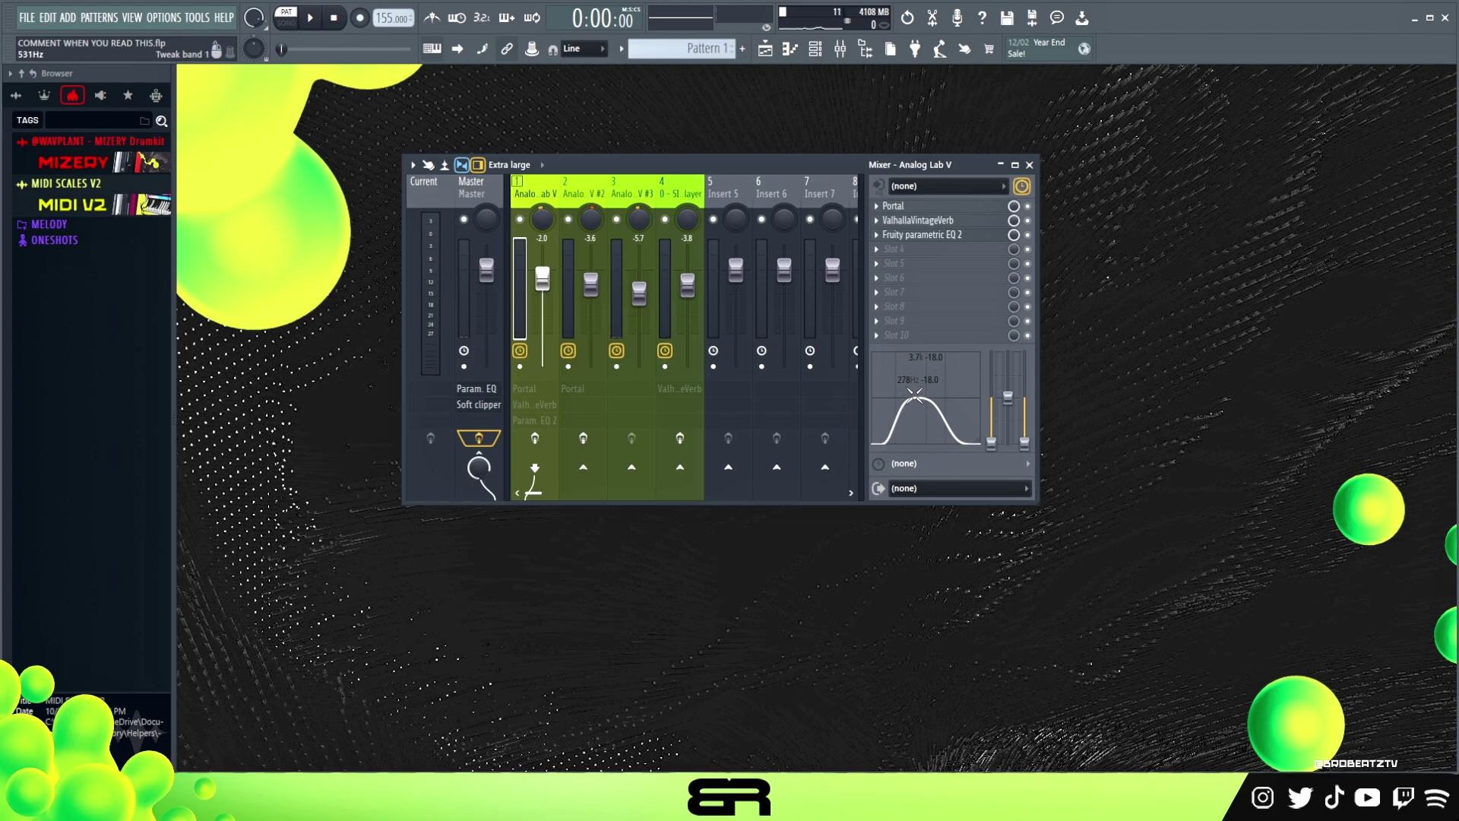
Review the Portal, ValhallaVintageVerb and Fruity parametric EQ 2 settings on the first Analog Lab V mixer track
right_click(910, 386)
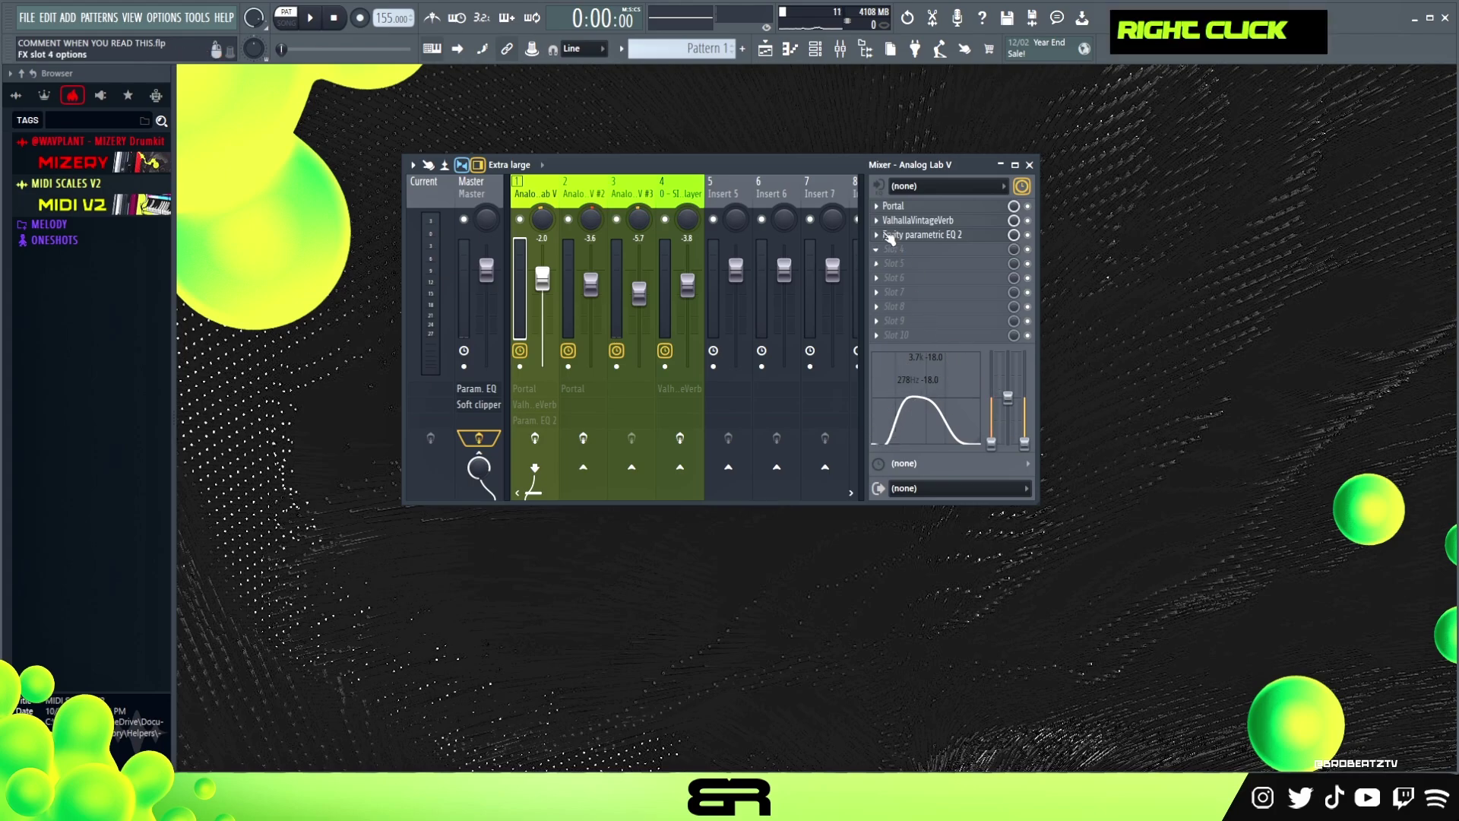
click(918, 209)
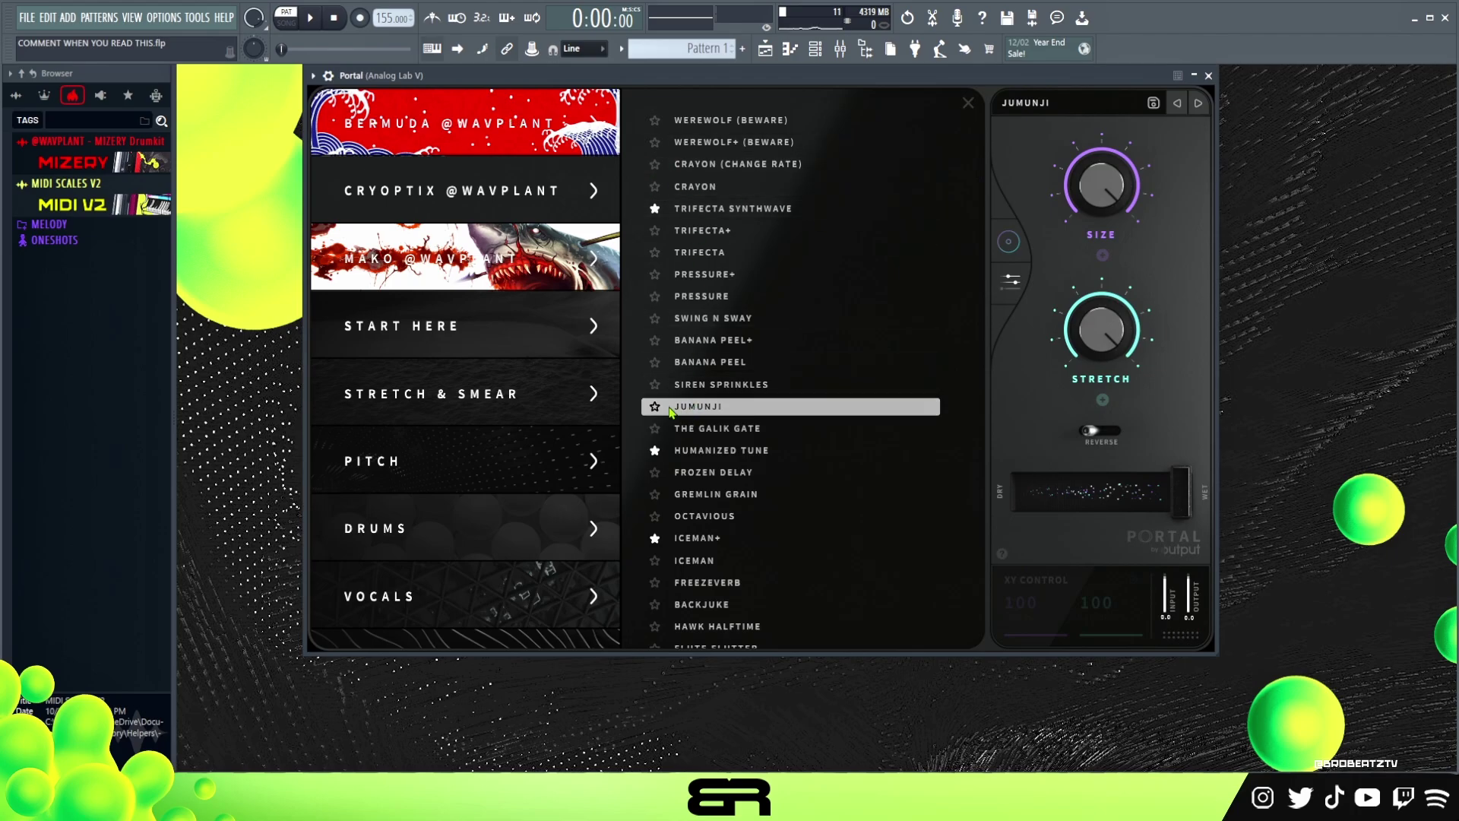
click(1209, 79)
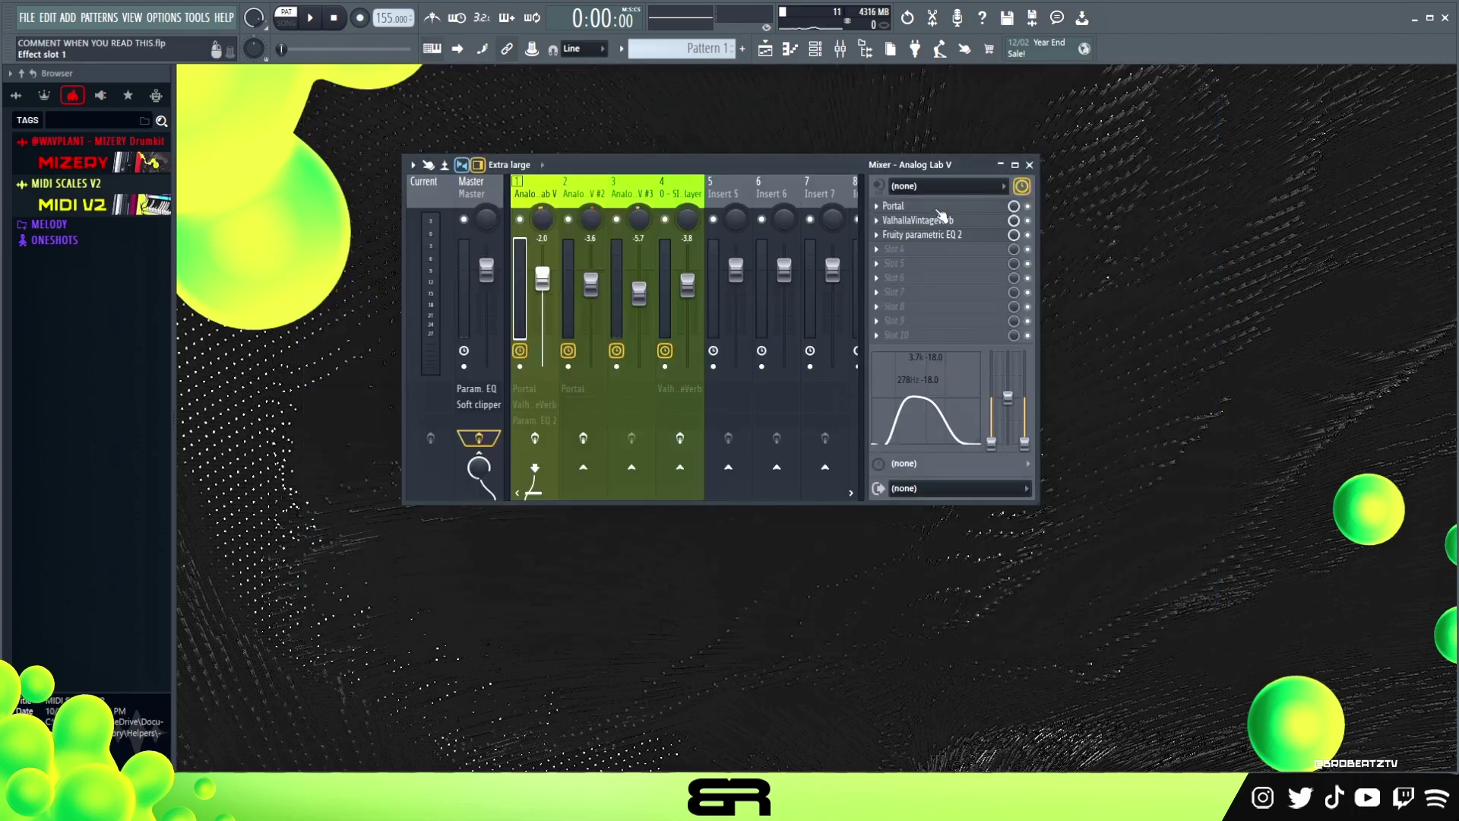
click(938, 220)
click(952, 166)
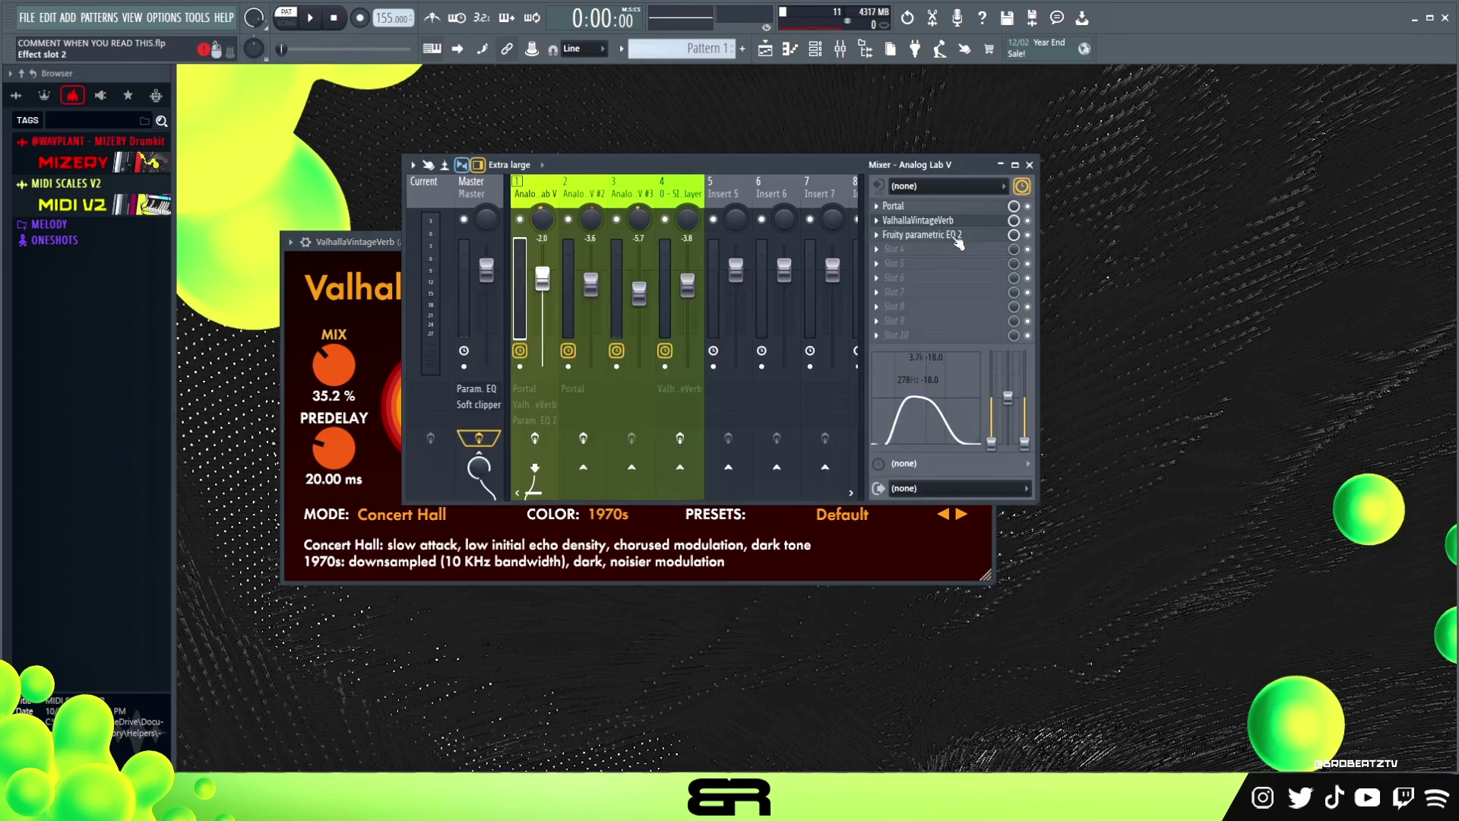
click(940, 237)
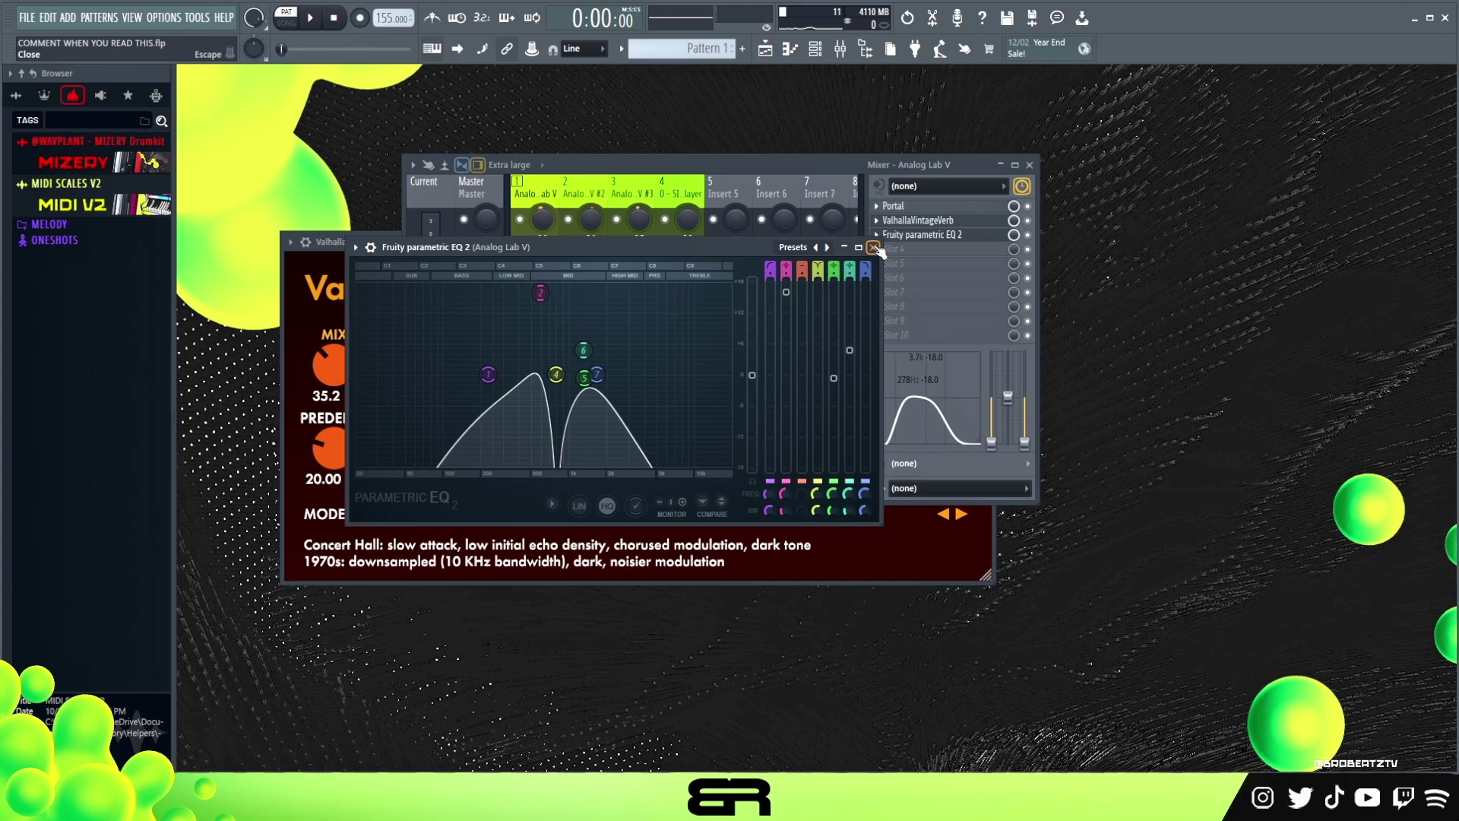
click(874, 248)
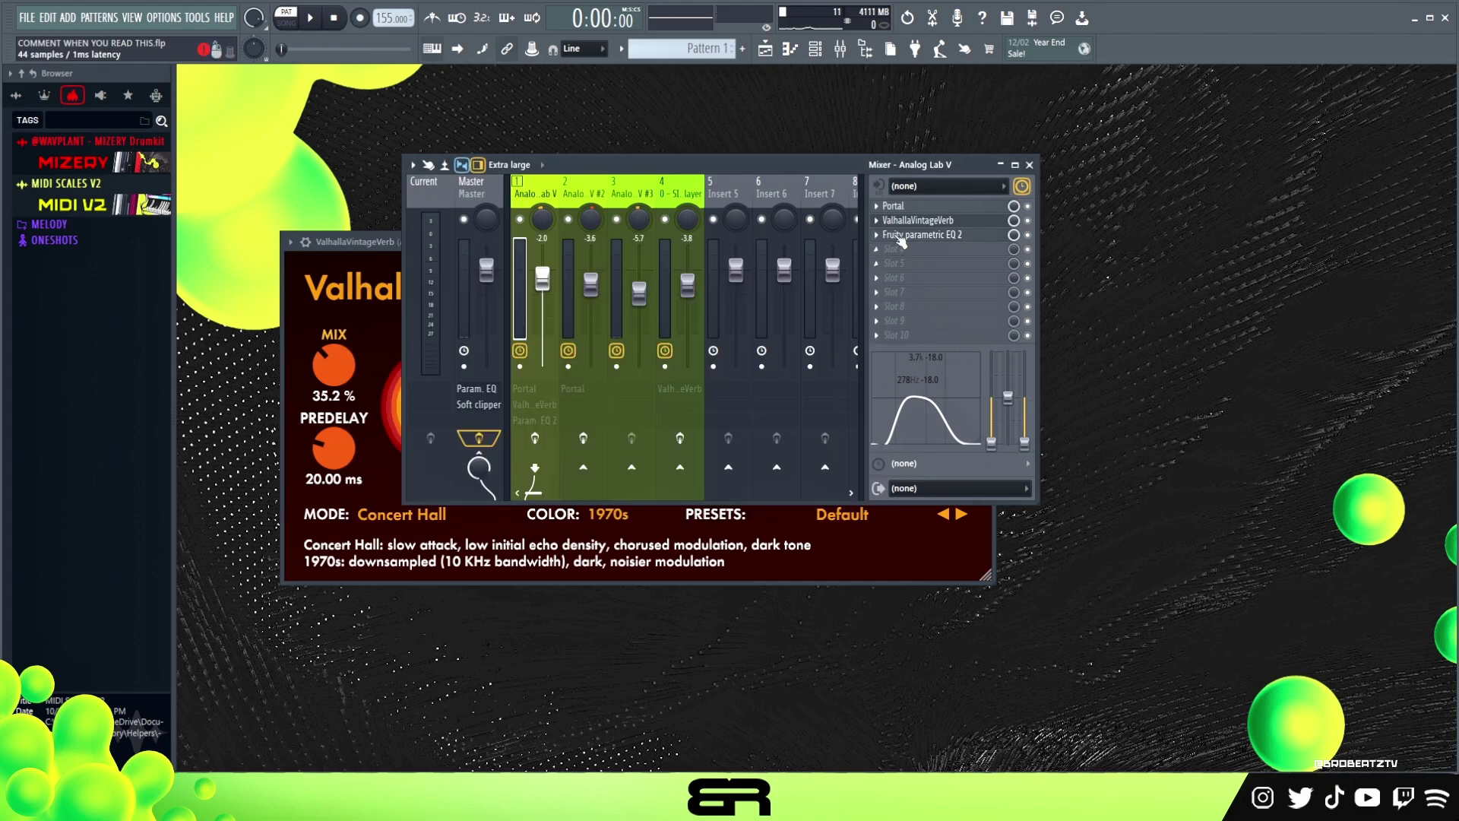
click(901, 240)
click(874, 248)
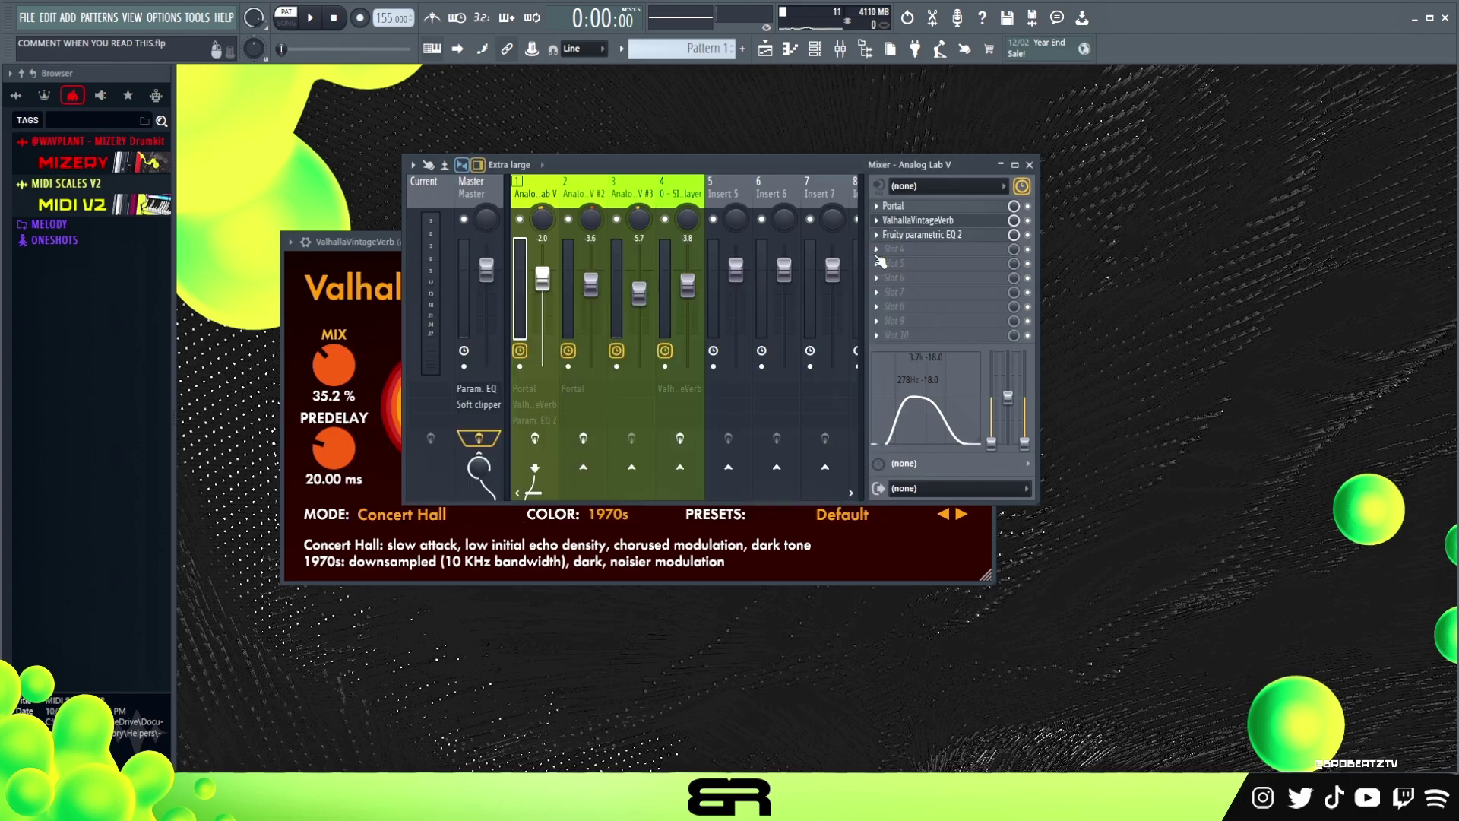
Solo the first Analog Lab V mixer track and compare its playback without and with its effects
right_click(532, 251)
key(space)
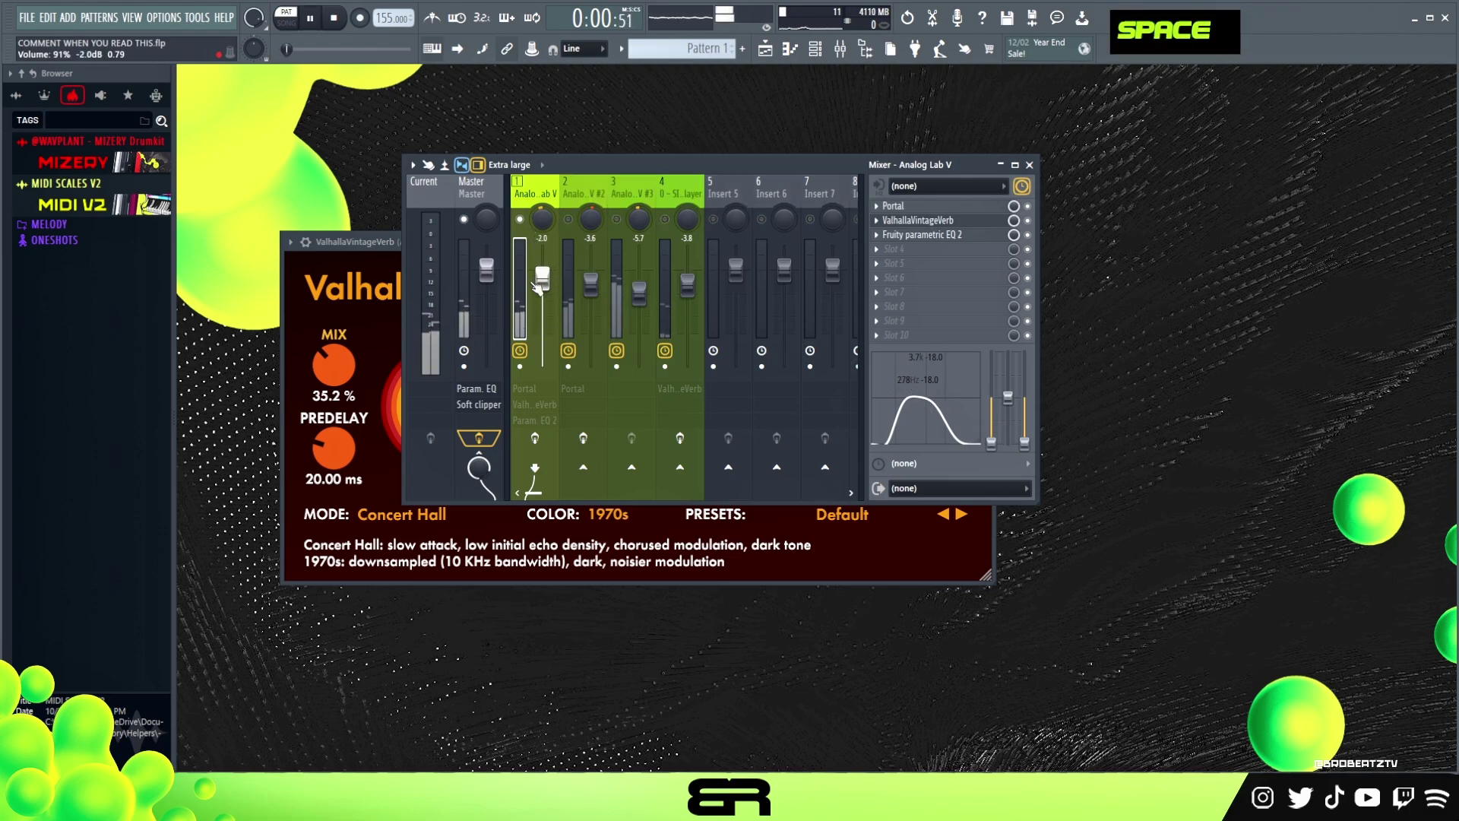
key(space)
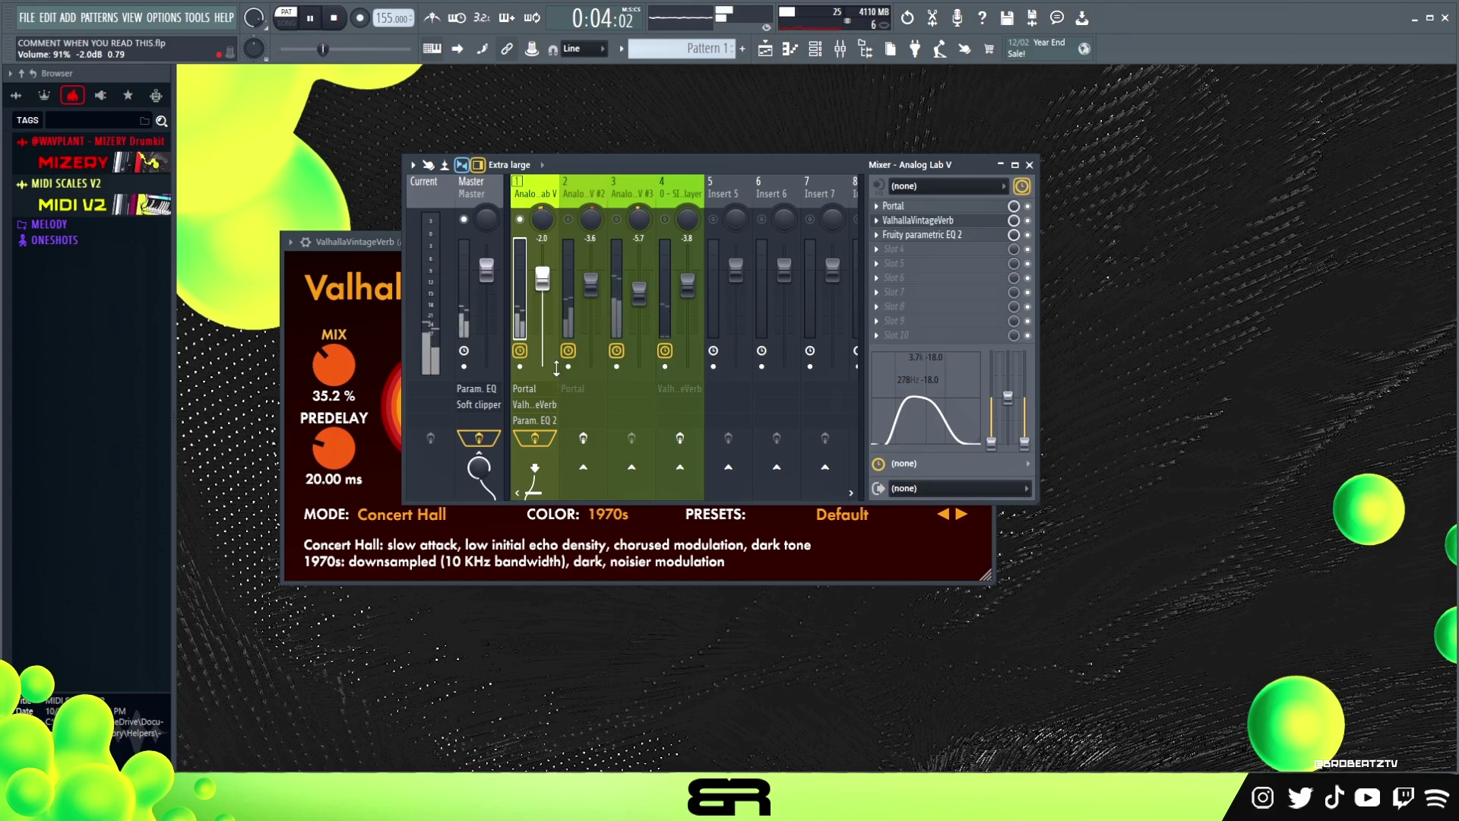
key(space)
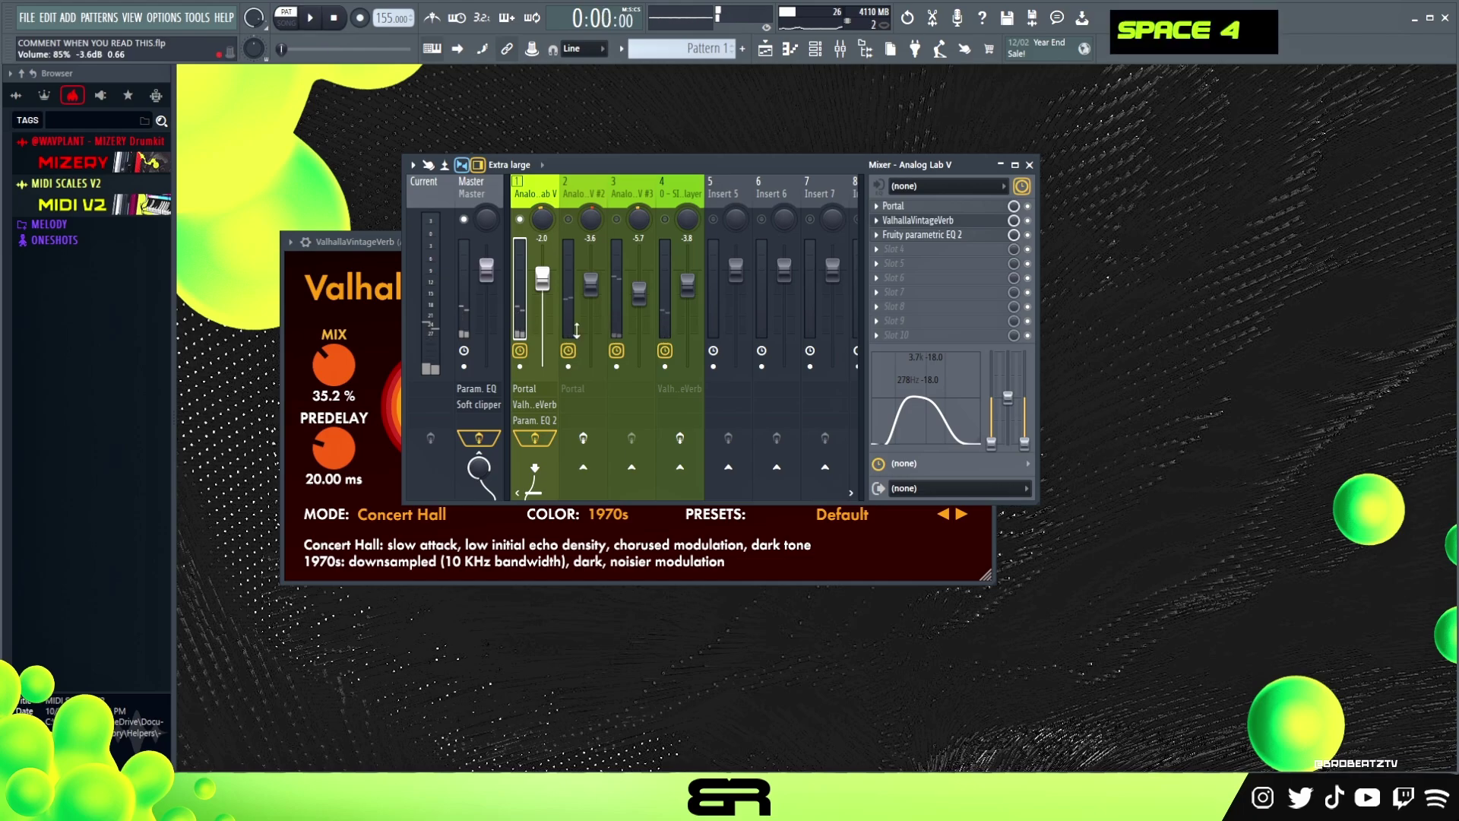
Inspect the Portal preset on the second Analog Lab V mixer track, then solo that track and enable its effects during playback
click(567, 209)
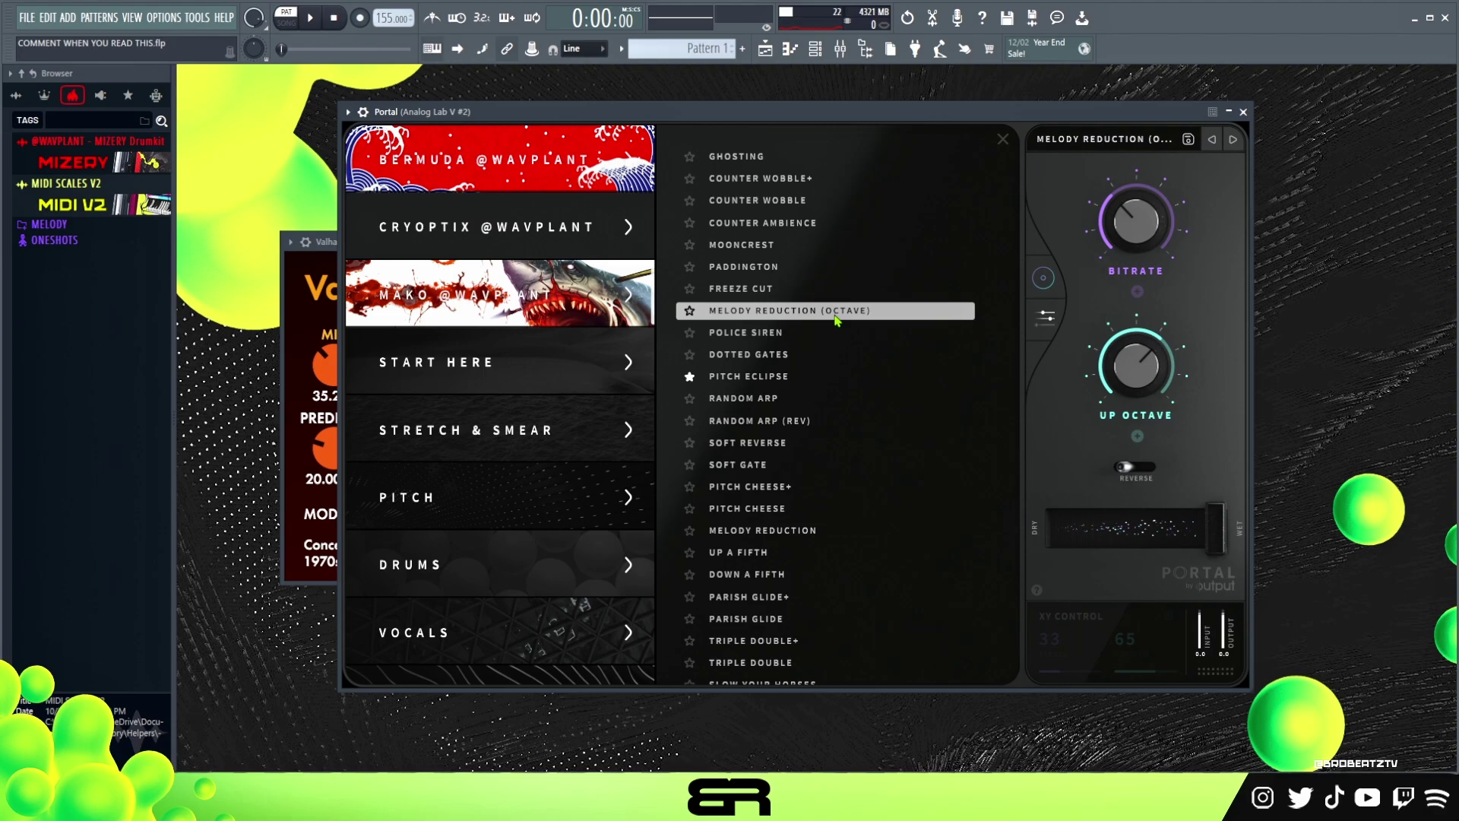
click(1244, 113)
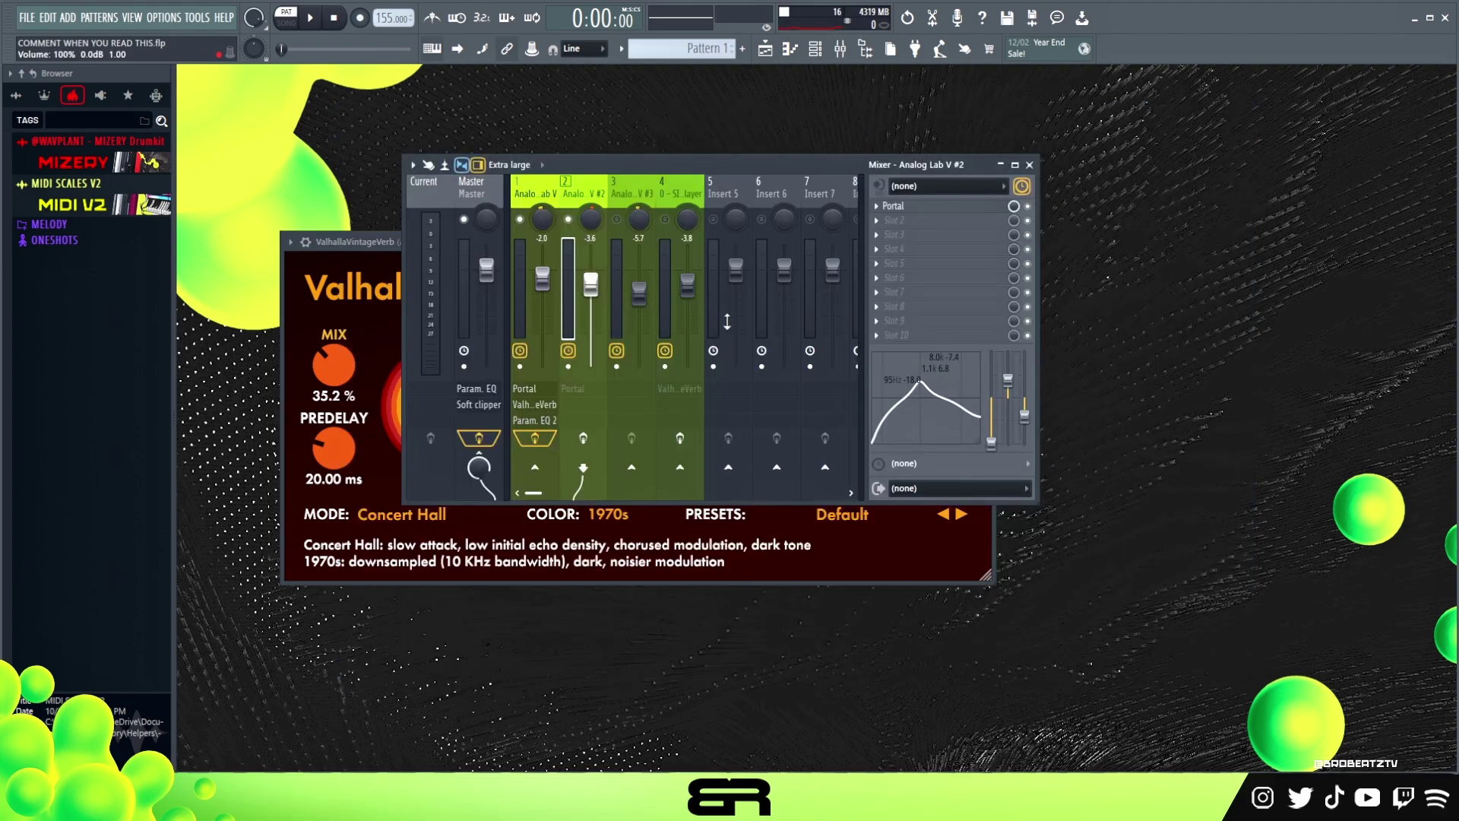
right_click(568, 219)
key(space)
key(space)
key(space)
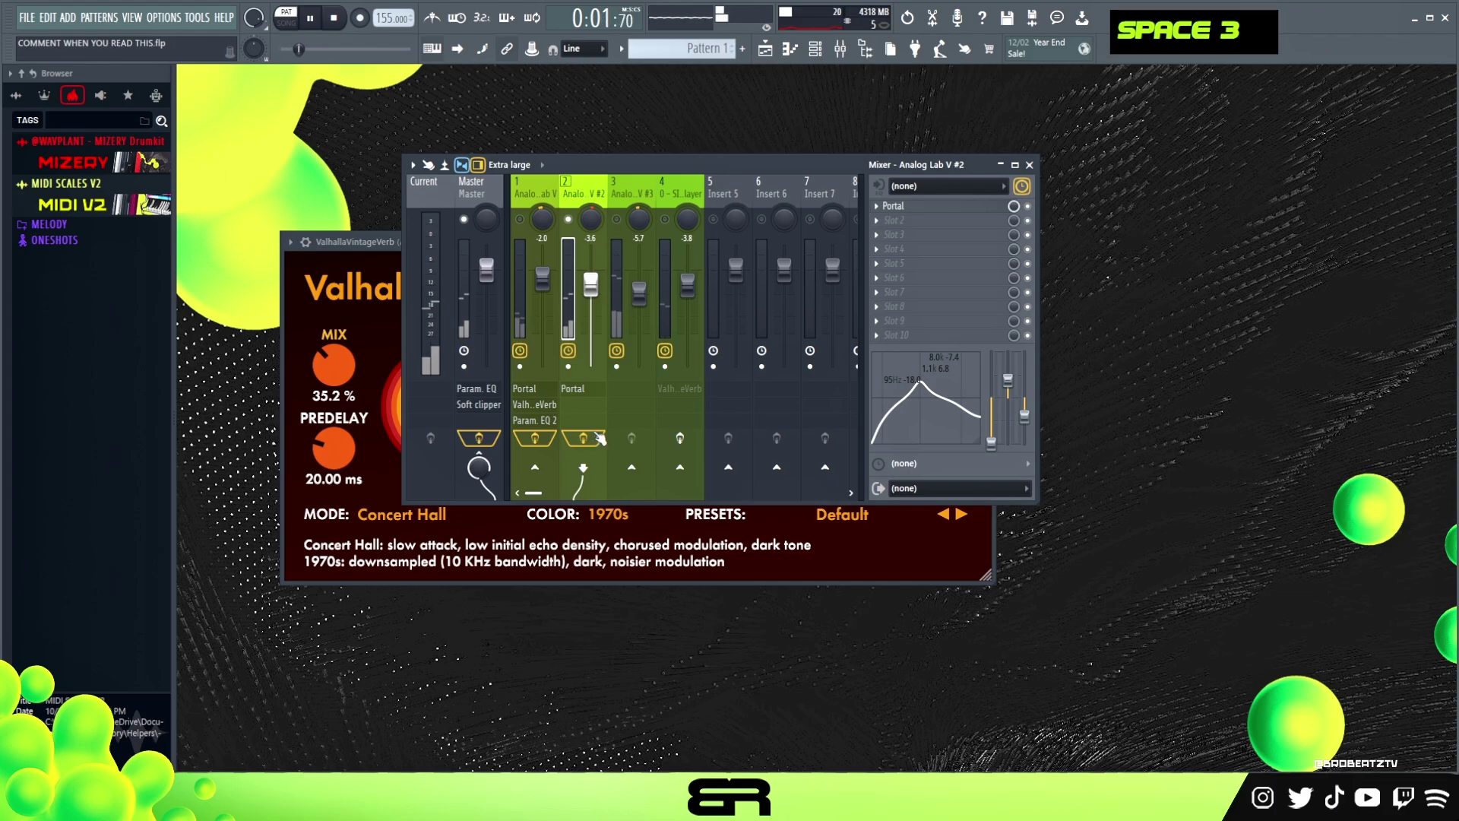
key(space)
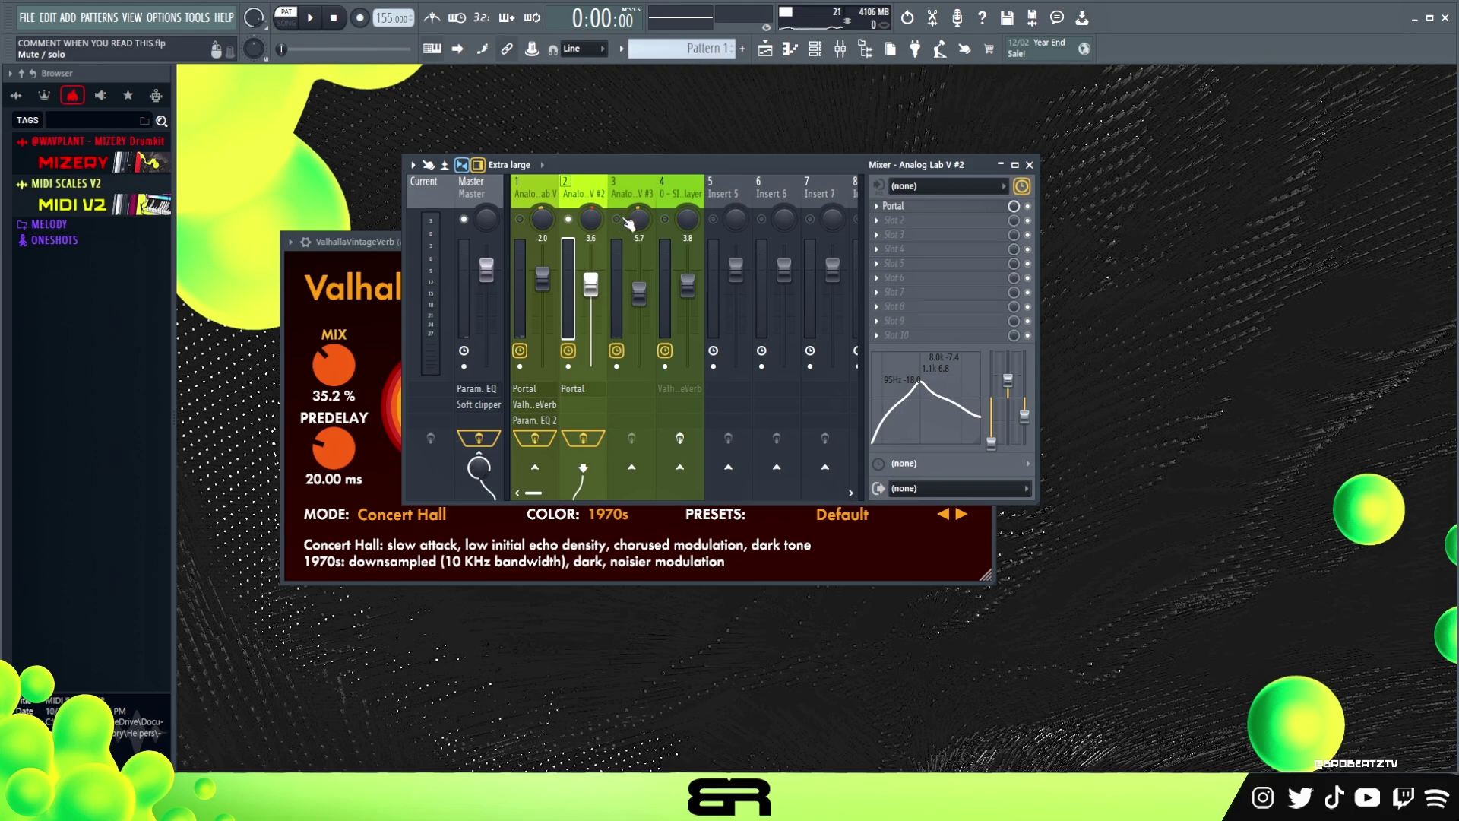
Unmute all instrument mixer tracks, enable the effects on the SINE Player track, and play the full mix
double_click(662, 258)
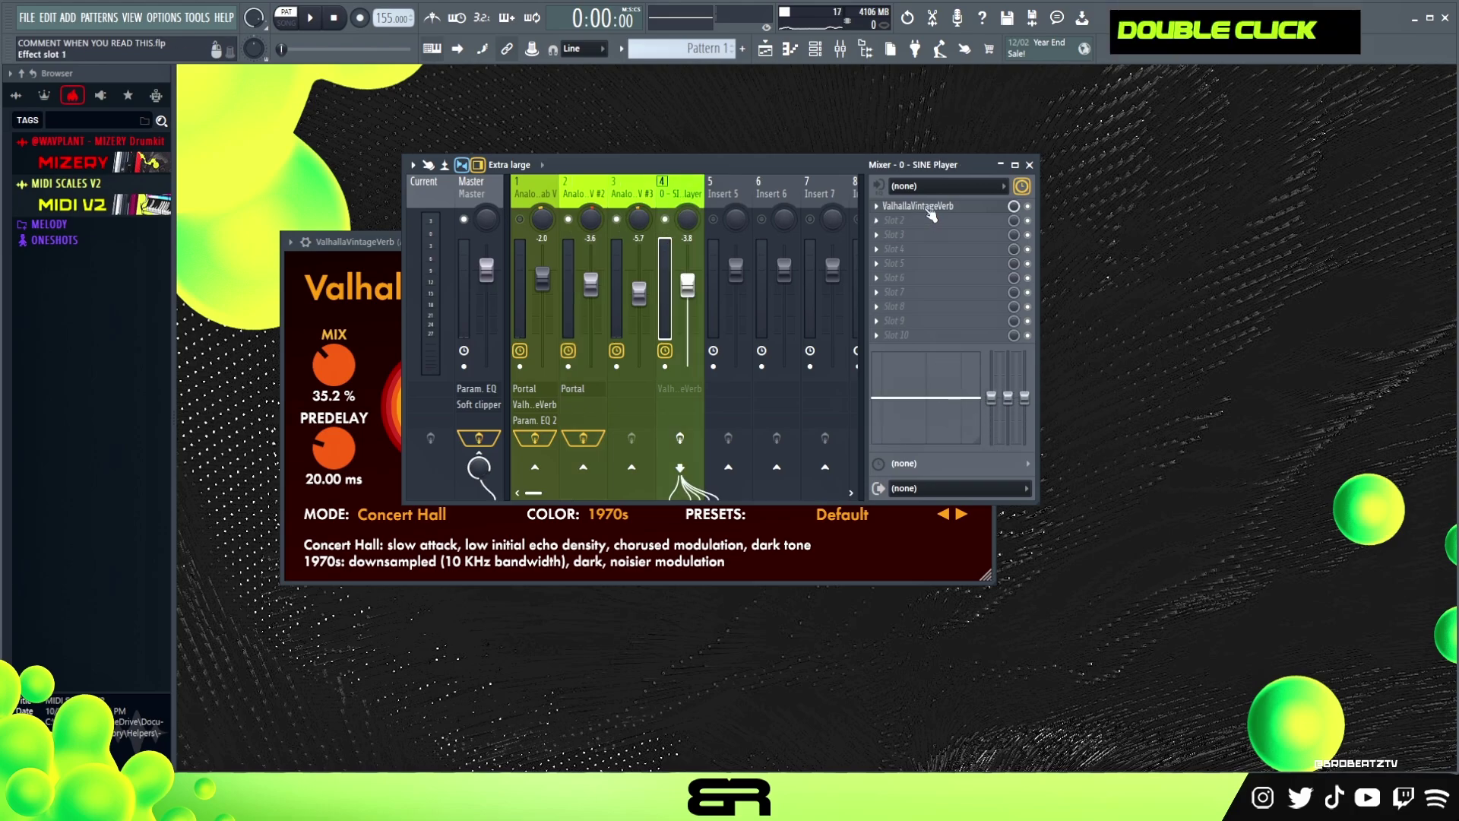
click(537, 199)
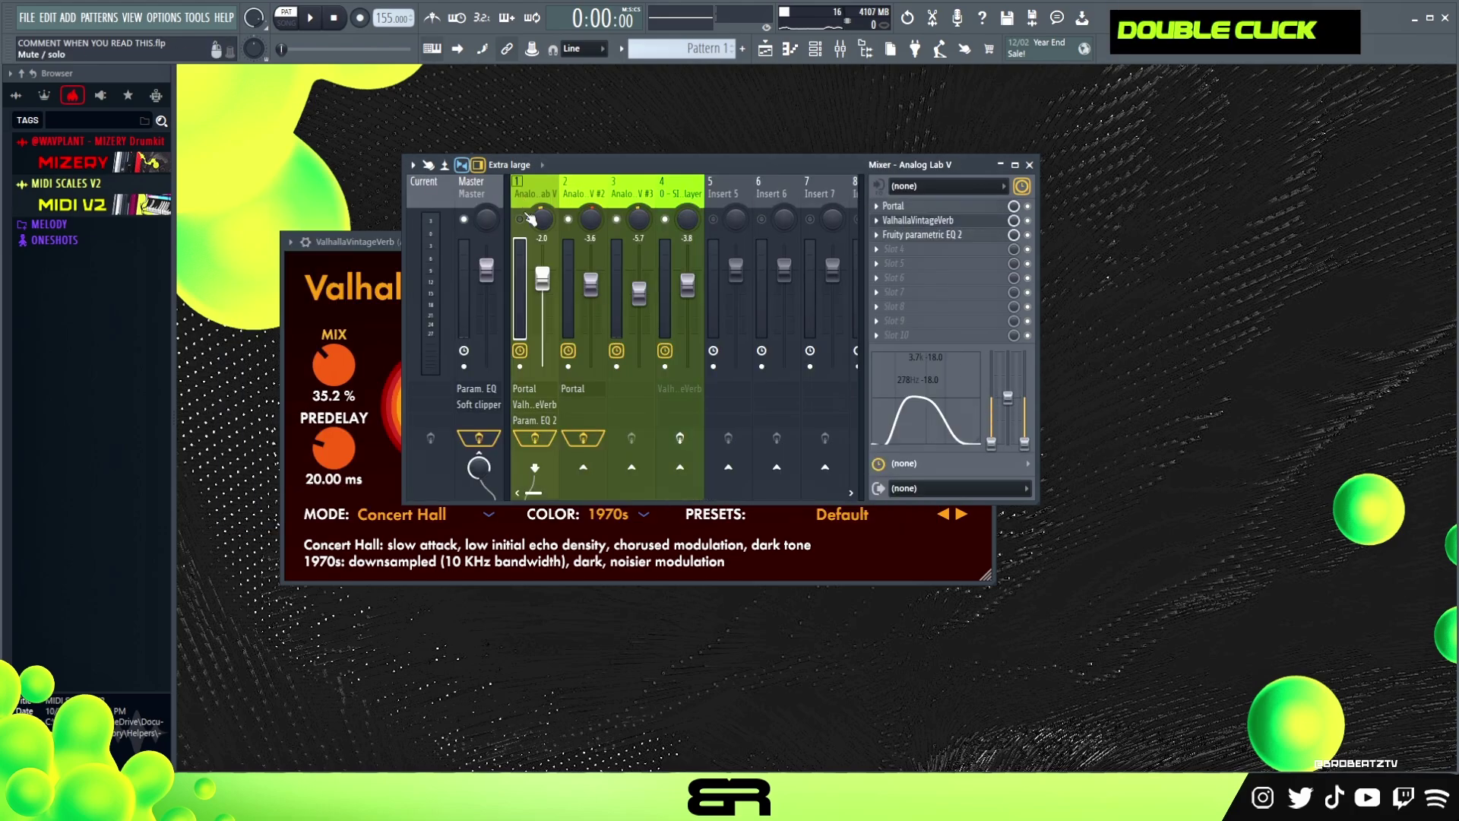
click(665, 369)
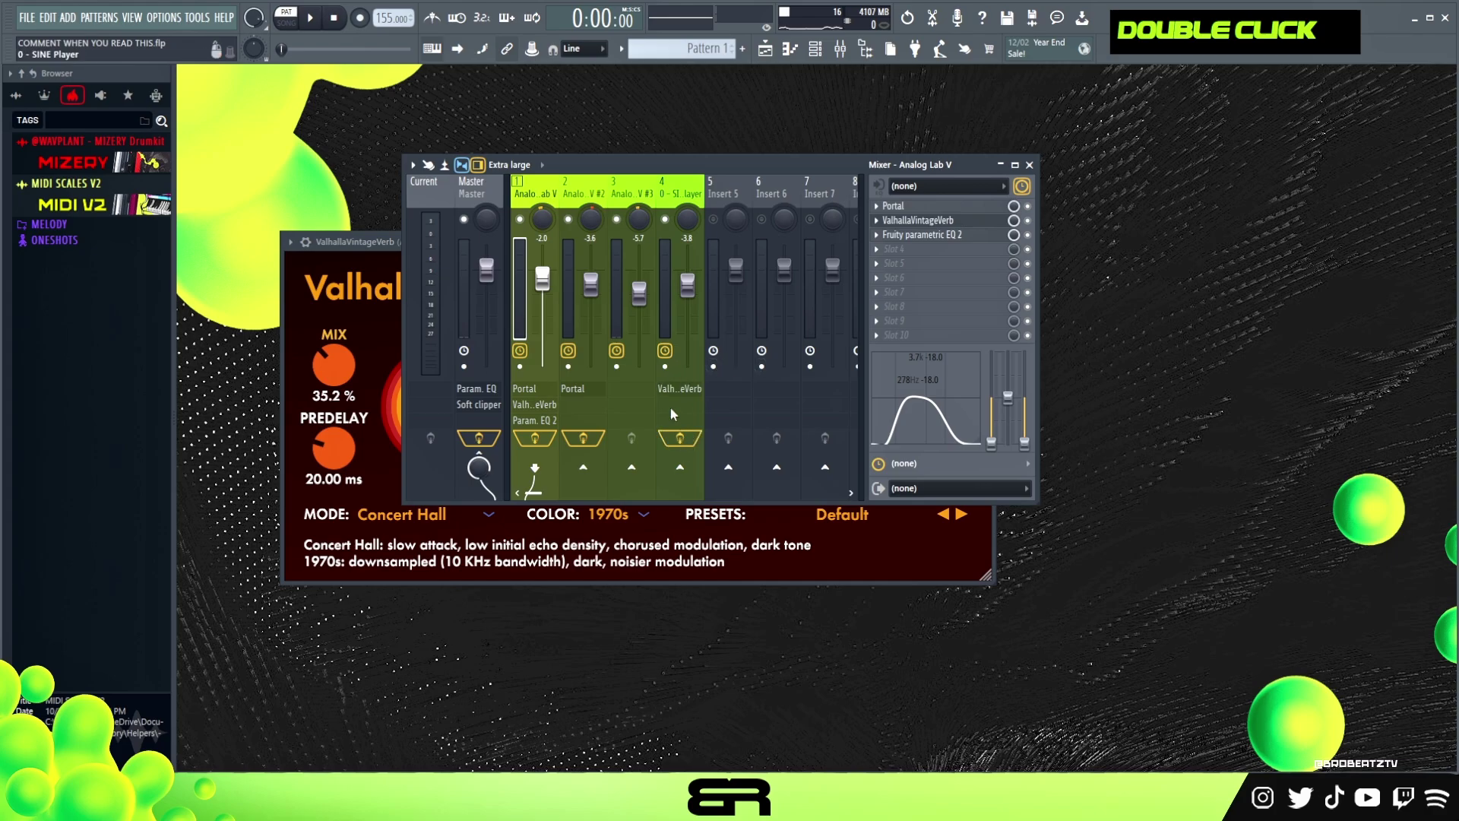
key(space)
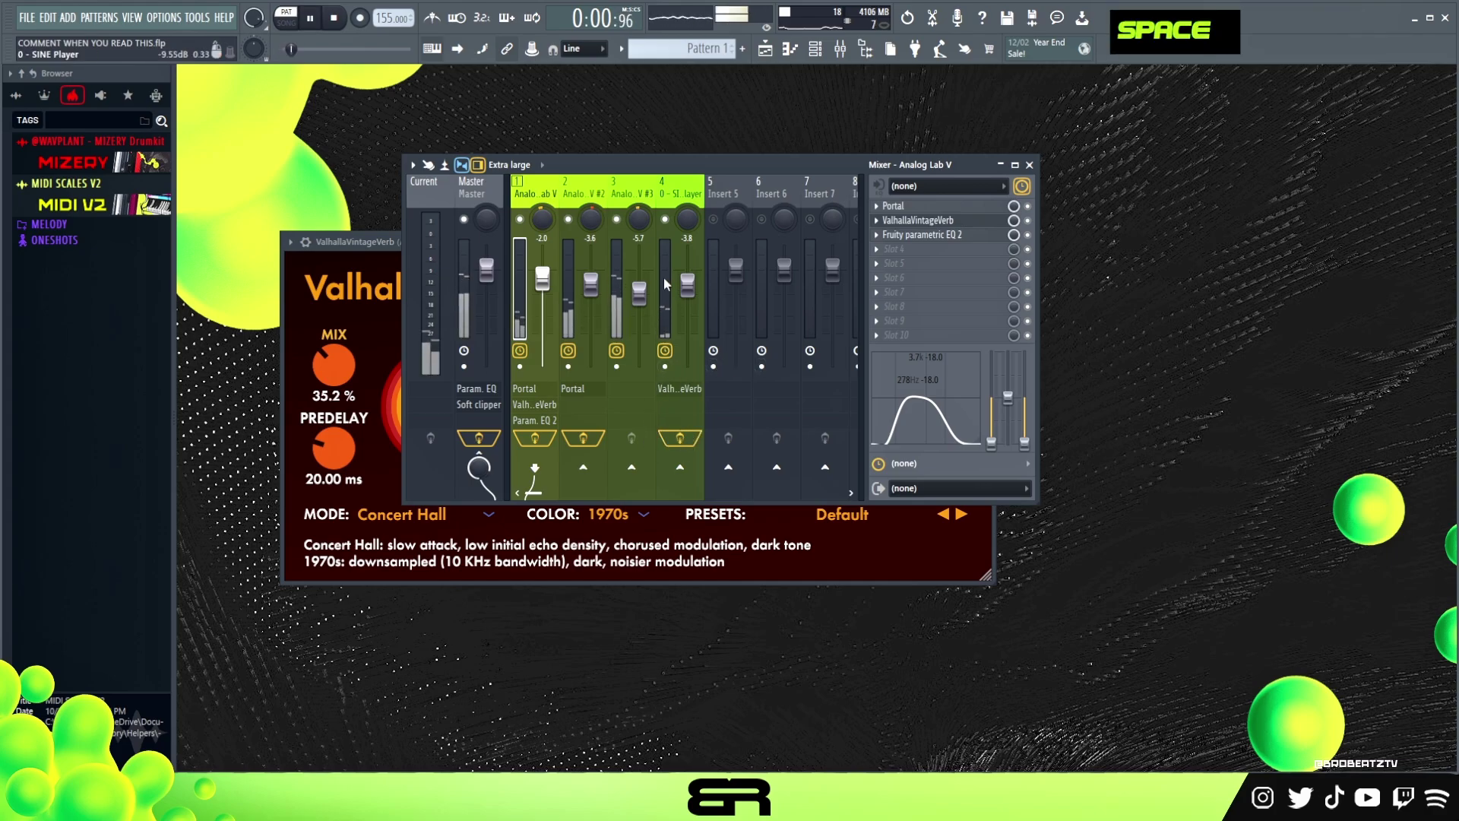
Lower the first Analog Lab V mixer track's volume to about -4.9 dB while the pattern plays
drag(542, 279, 542, 293)
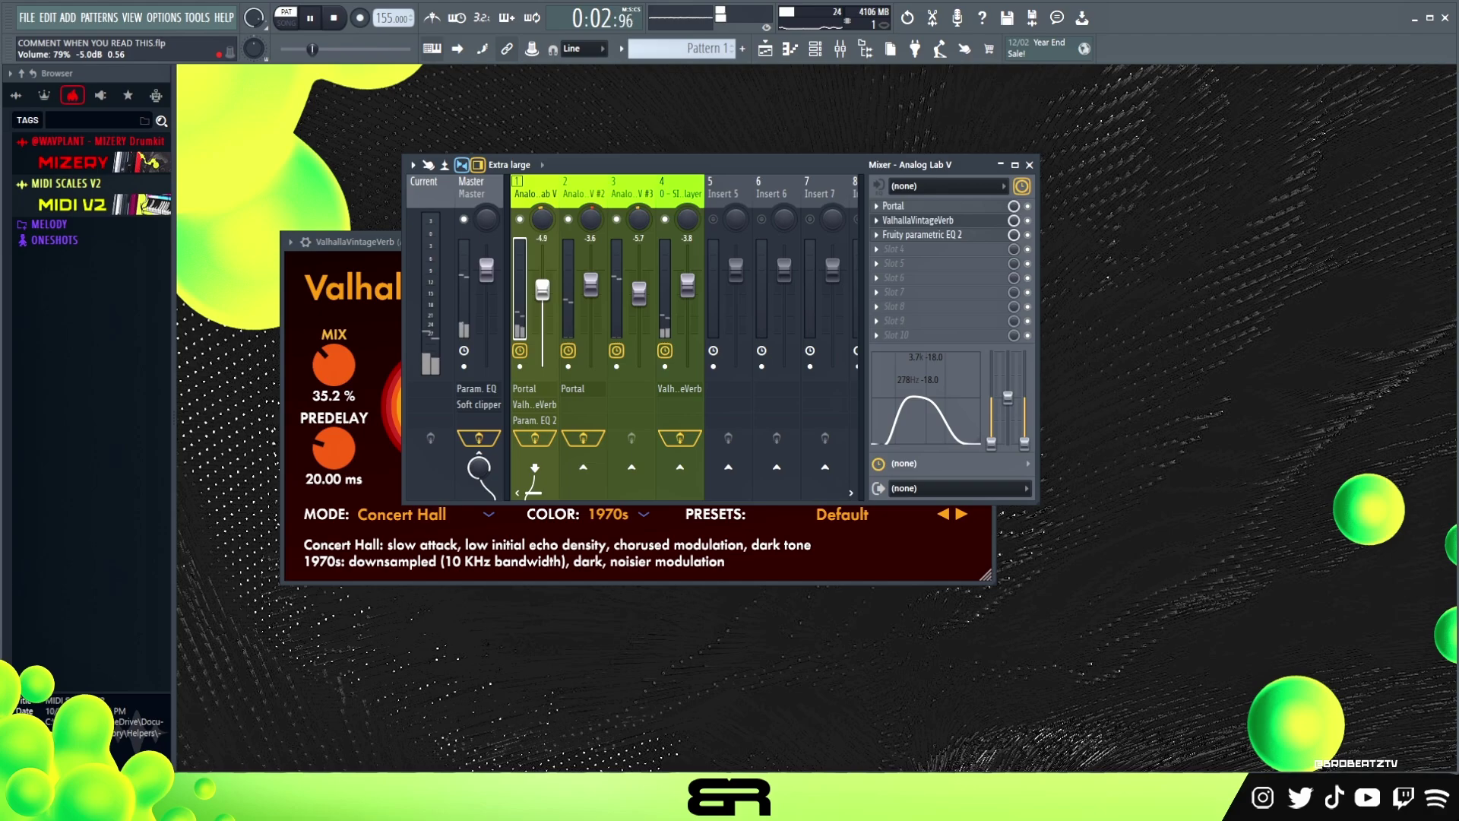
double_click(542, 287)
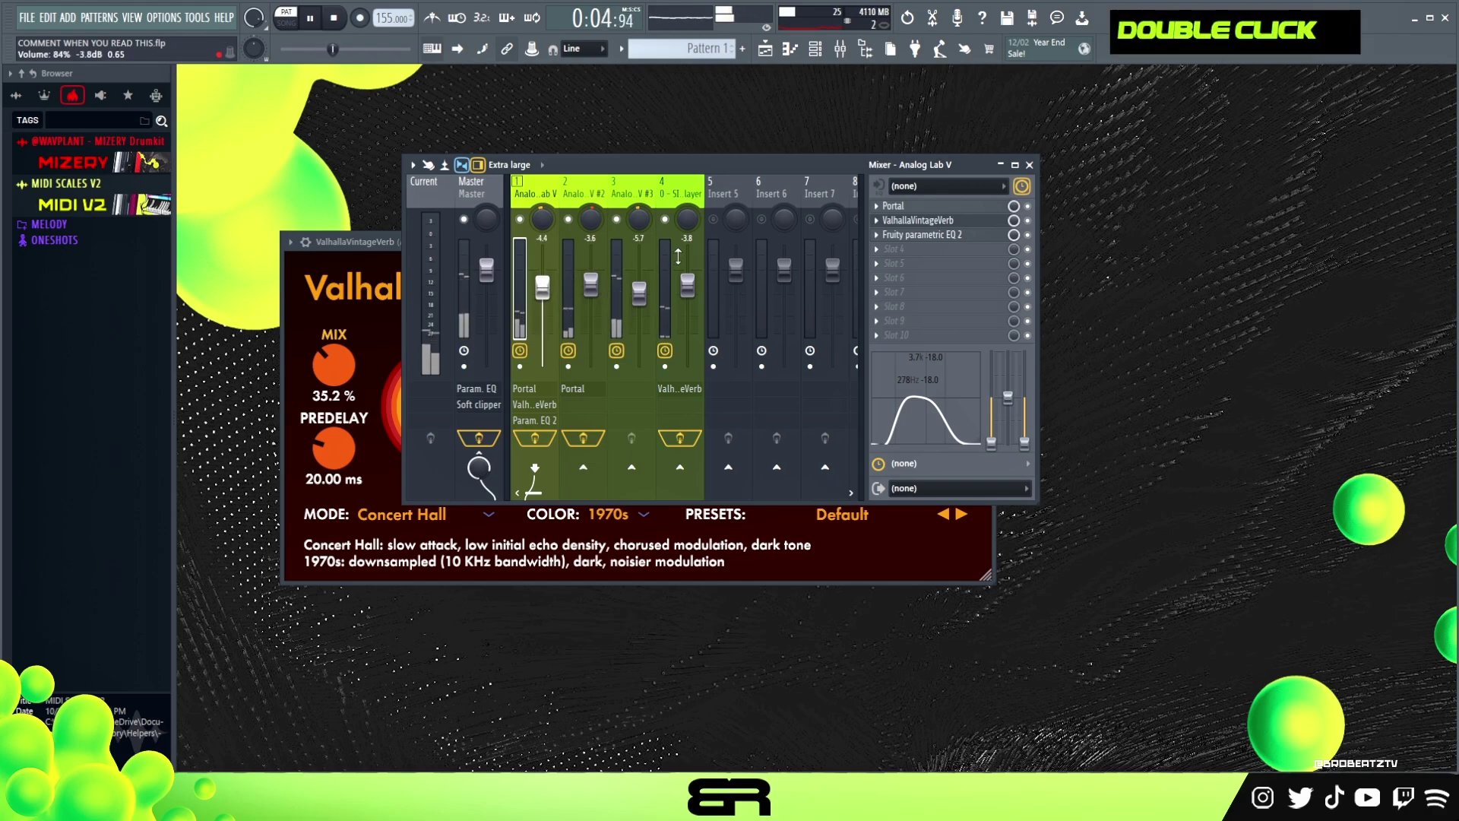
click(687, 219)
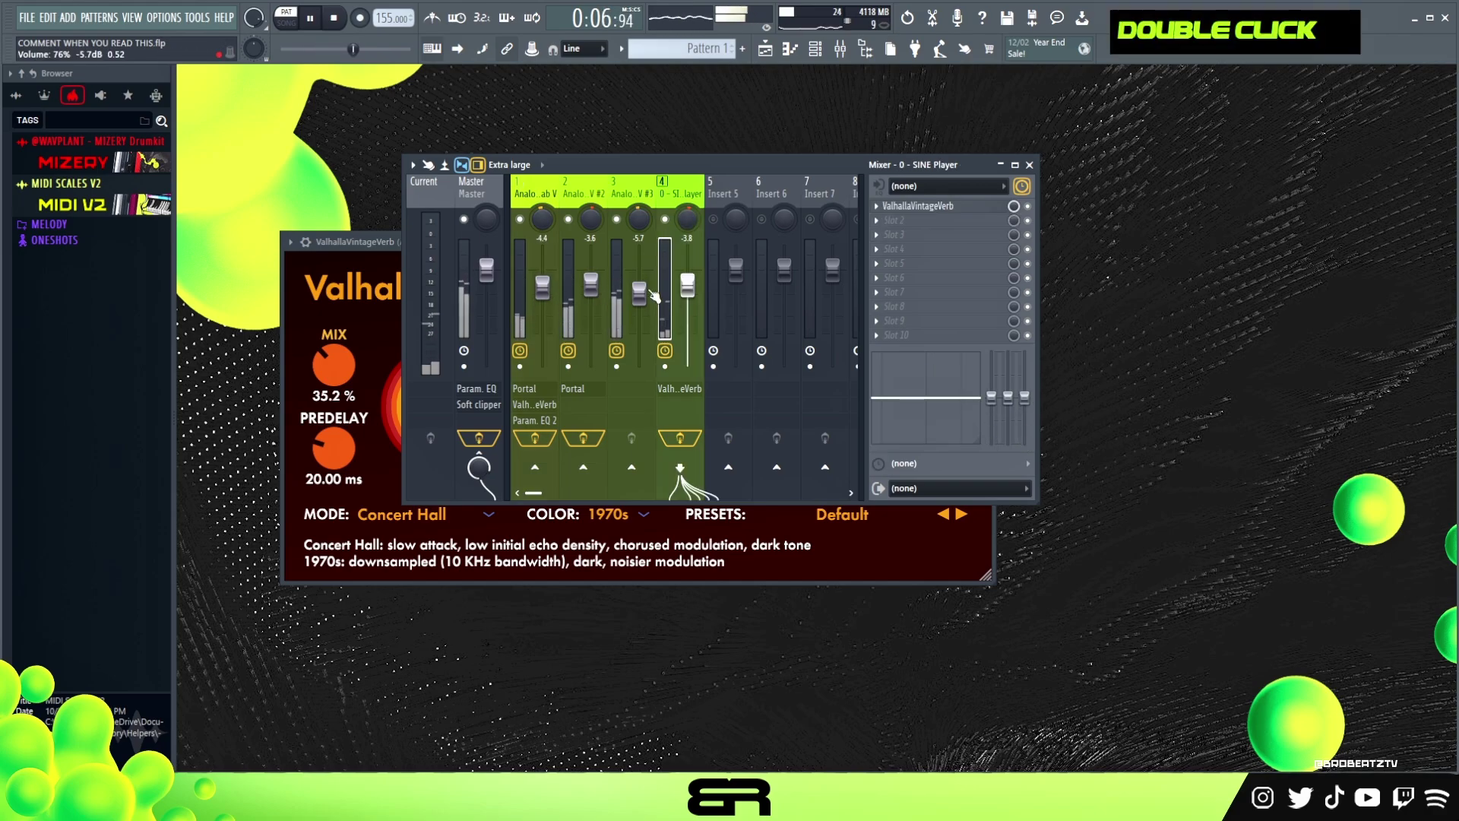
drag(542, 287, 541, 289)
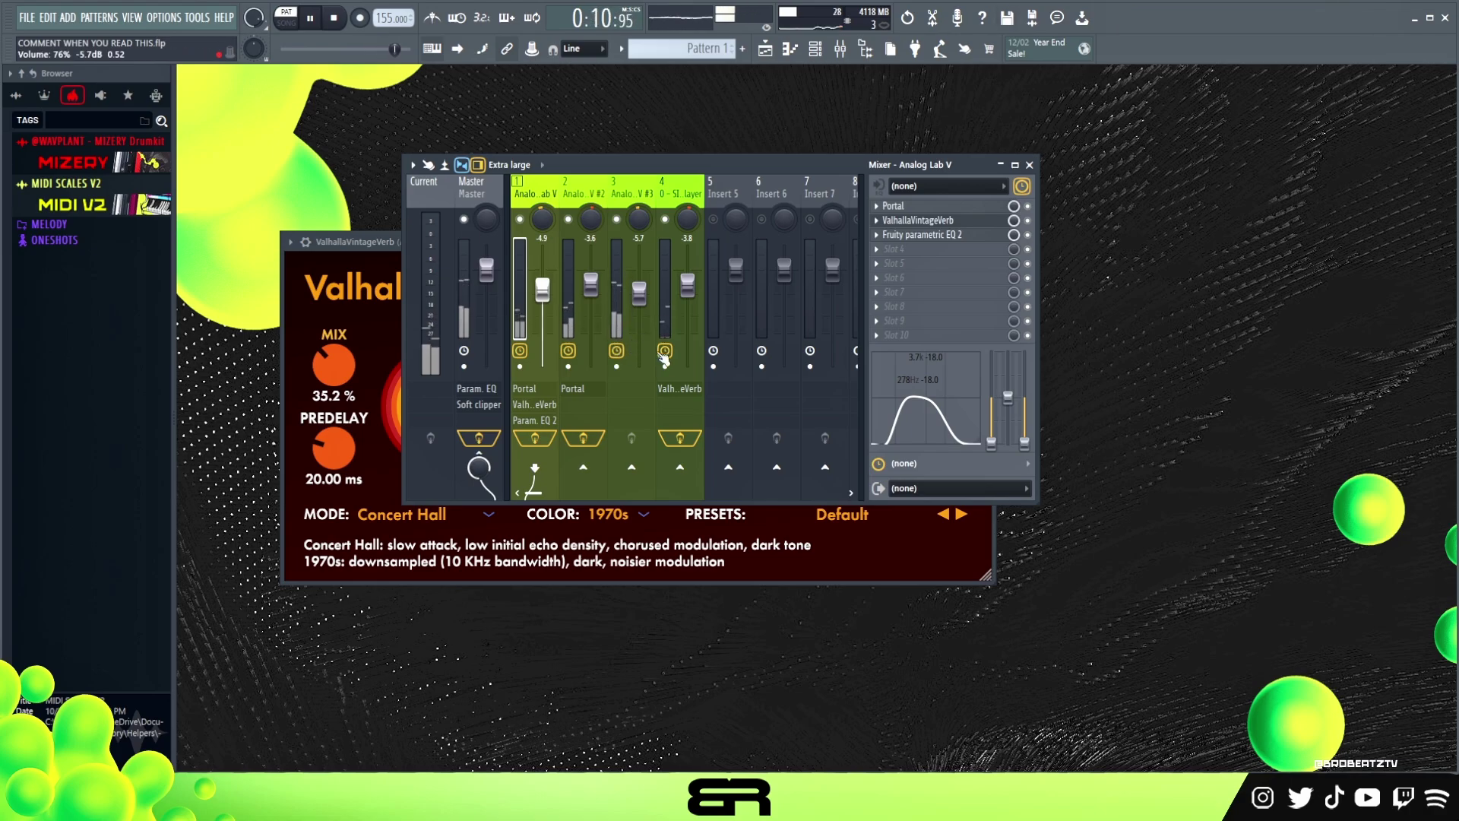
Set the high EQ band of the first Analog Lab V mixer track to about 3.4 kHz and stop playback
right_click(922, 418)
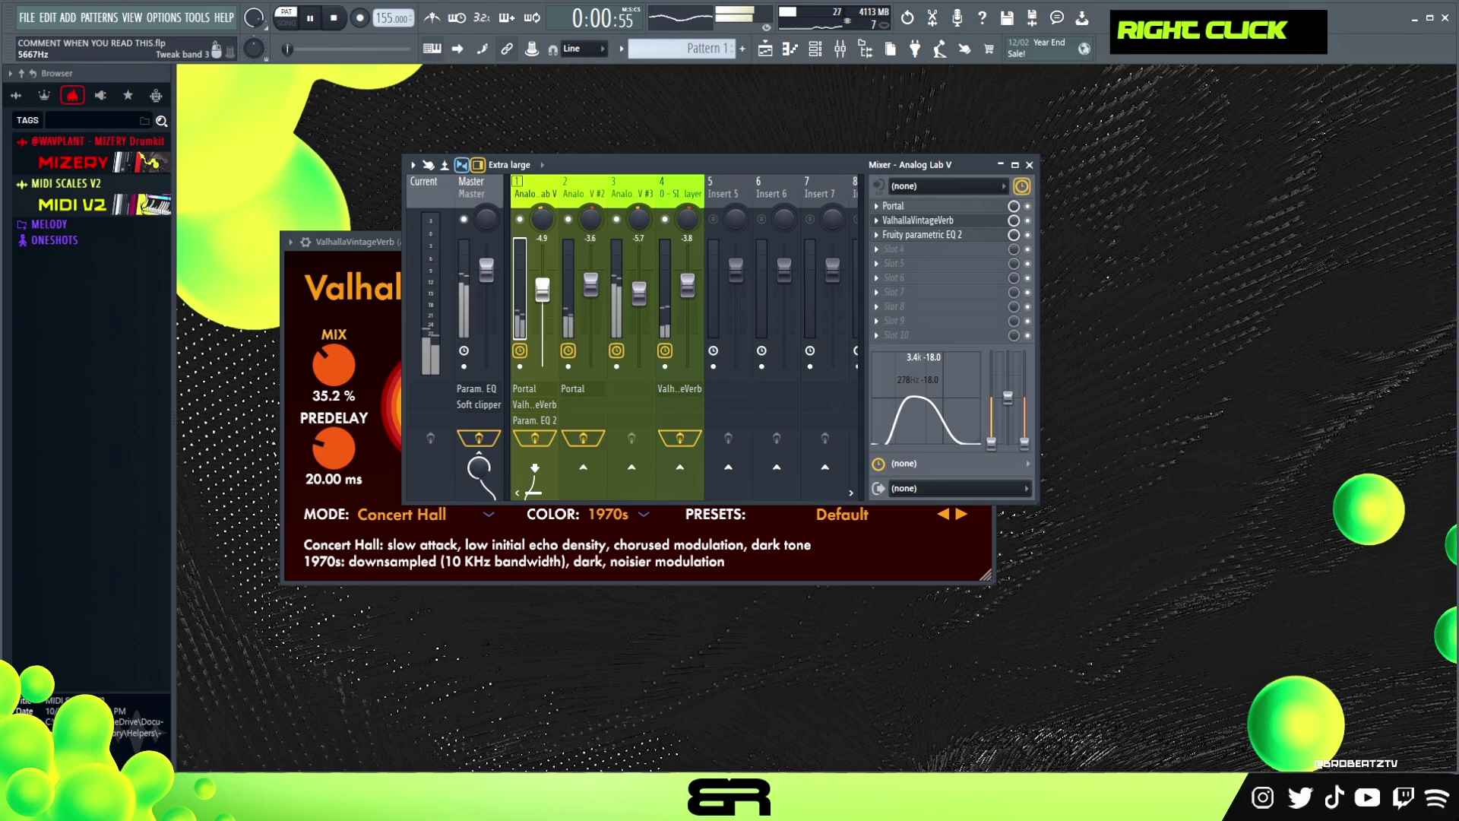
drag(922, 417, 920, 417)
key(space)
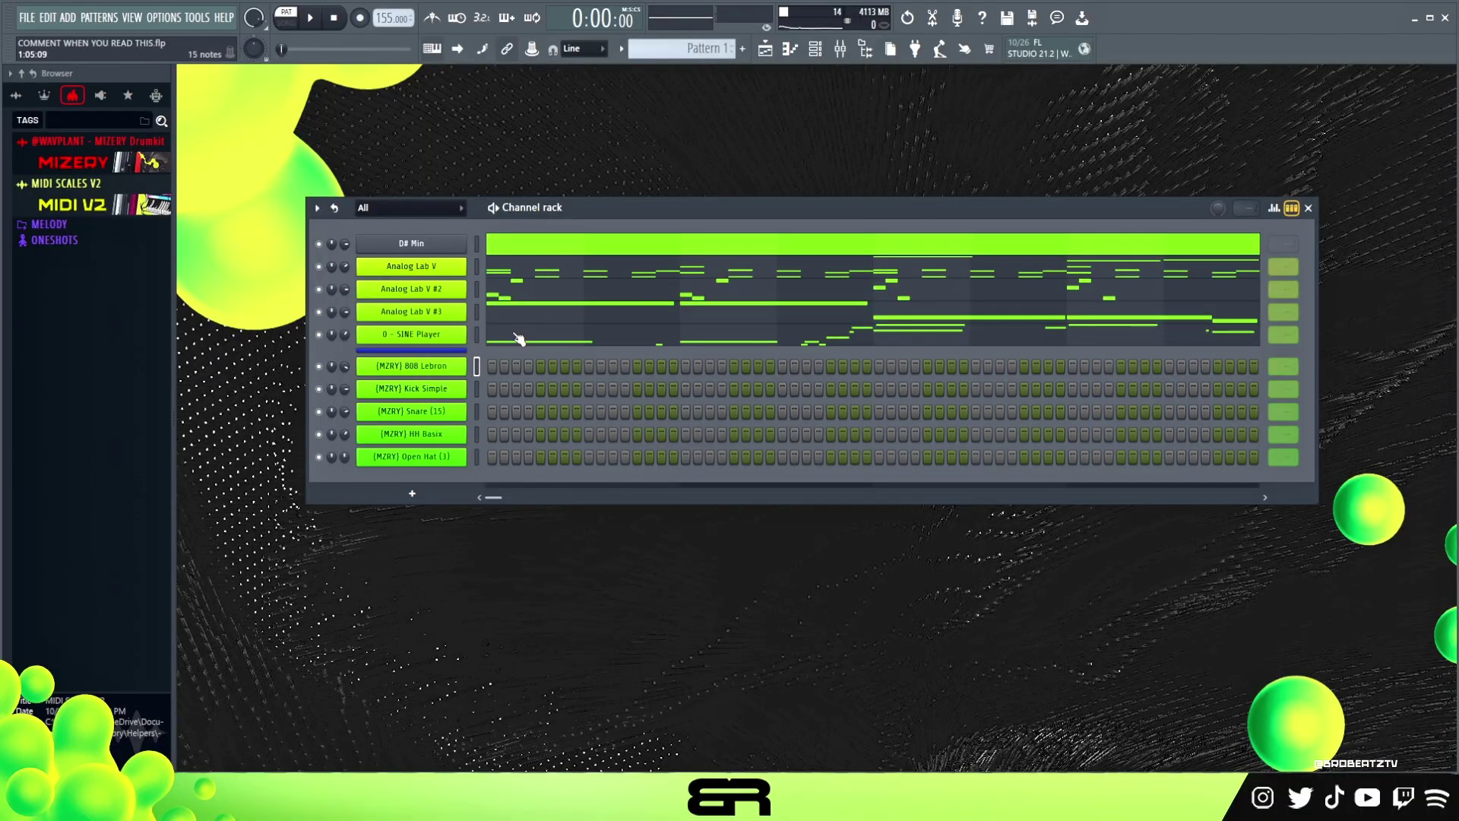
Copy the Analog Lab V #3 notes into the 808 Lebron channel and open that channel's piano roll
right_click(423, 314)
click(655, 324)
right_click(439, 369)
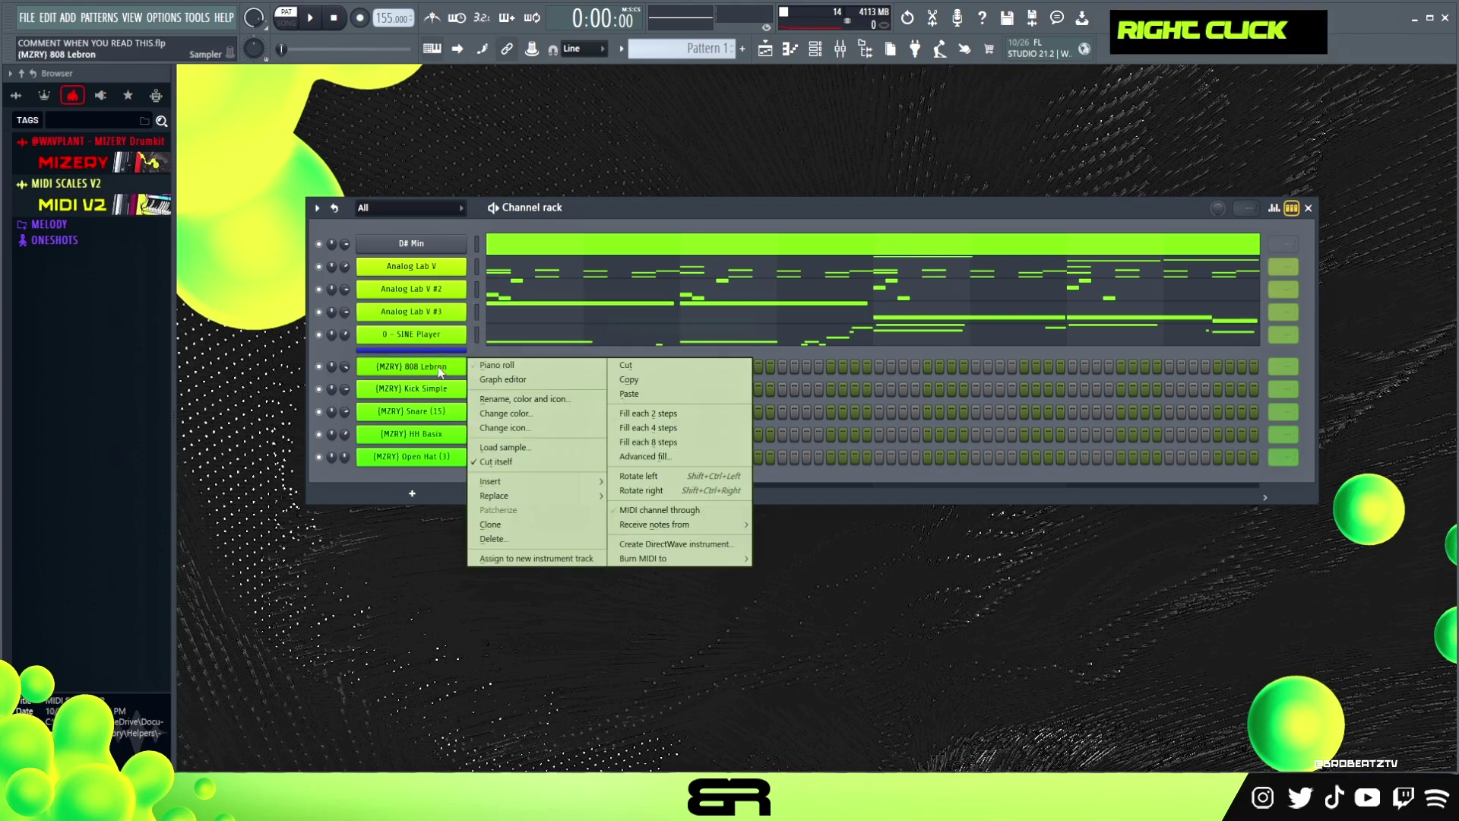
click(629, 394)
click(513, 373)
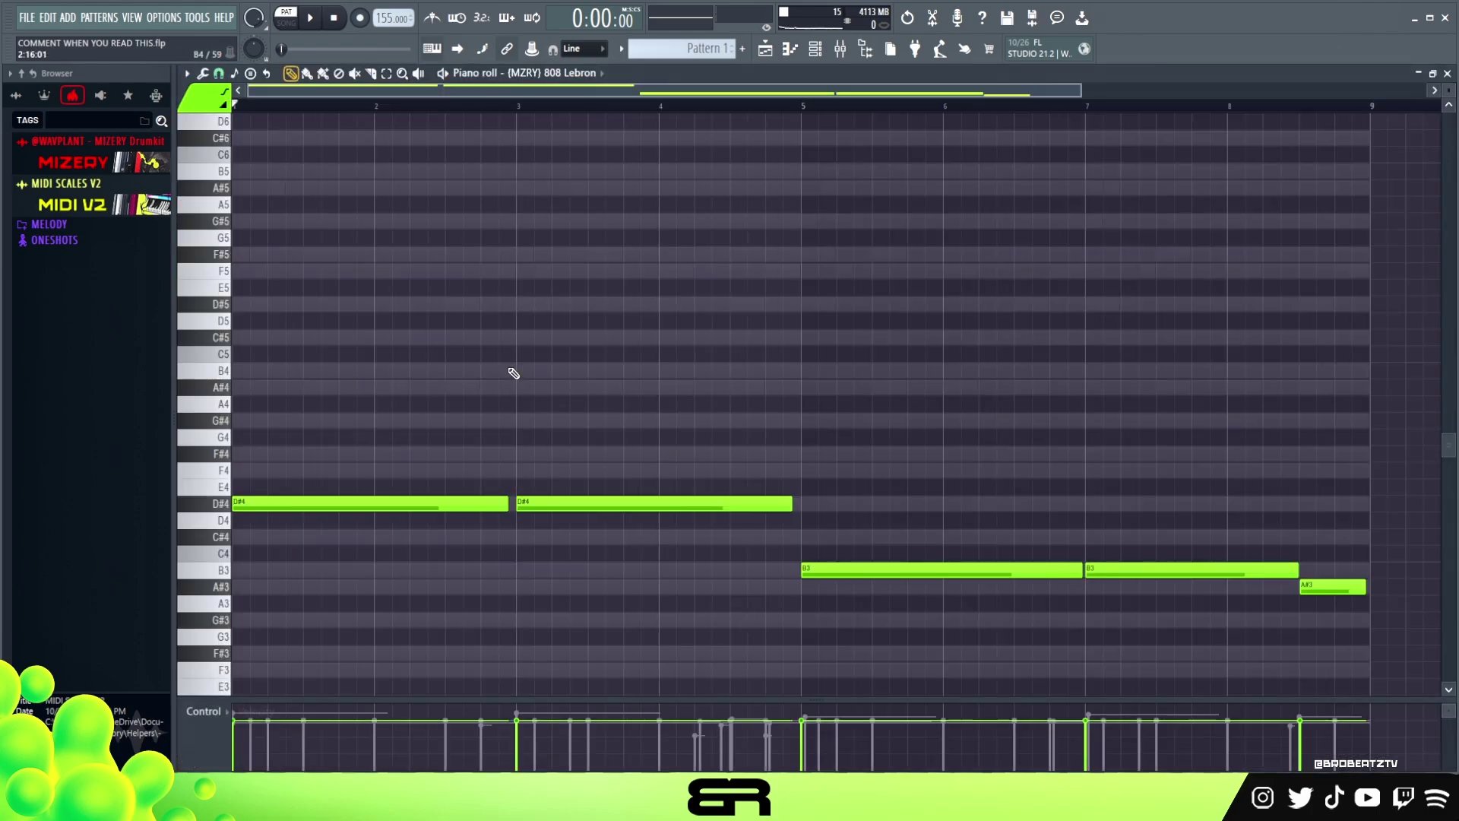
Shorten all the pasted 808 notes to about two steps each and briefly test the playback
key(ctrl+a)
right_click(292, 204)
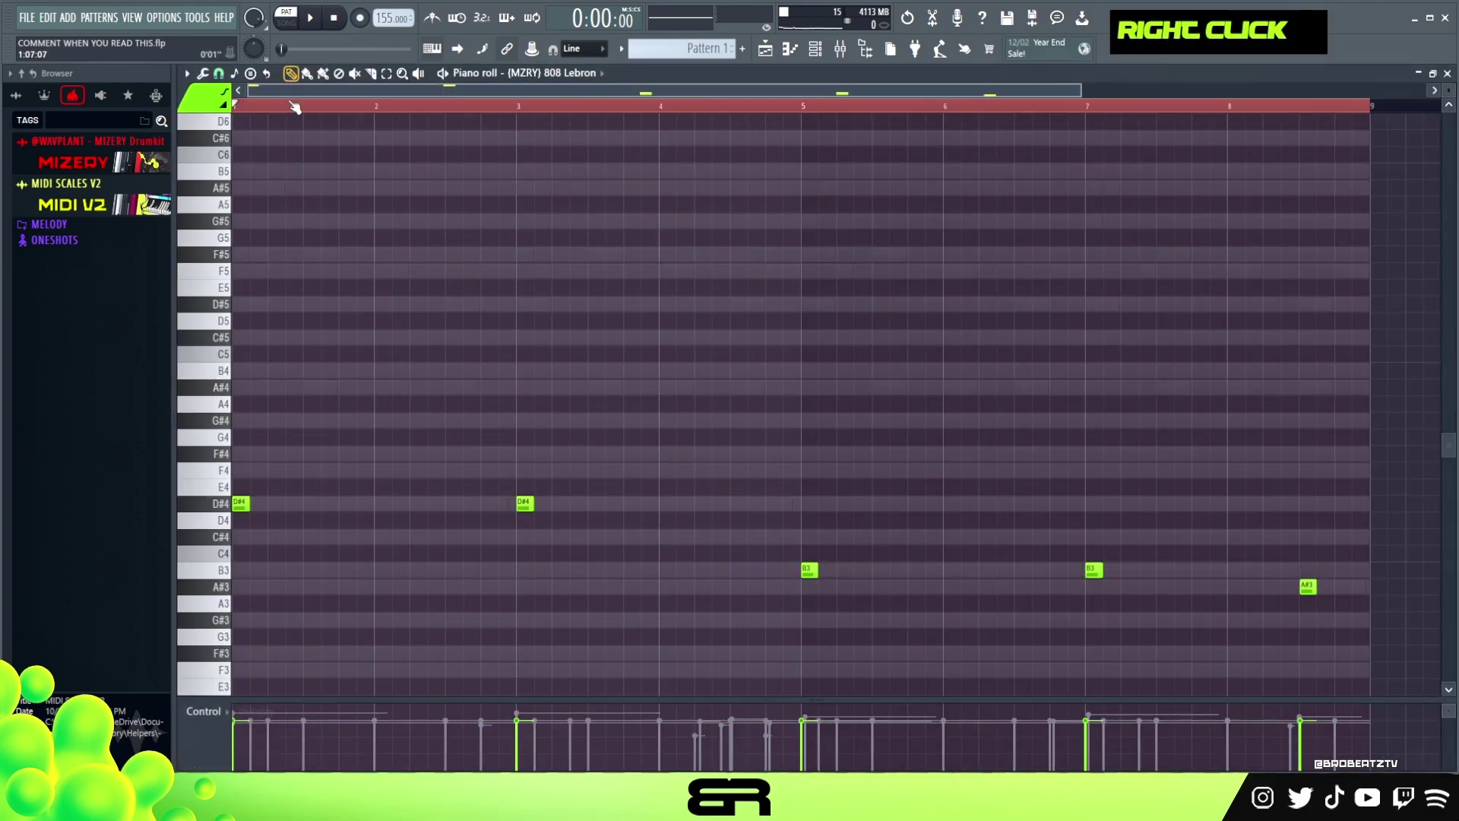
scroll(295, 108, up, 2)
key(space)
key(space)
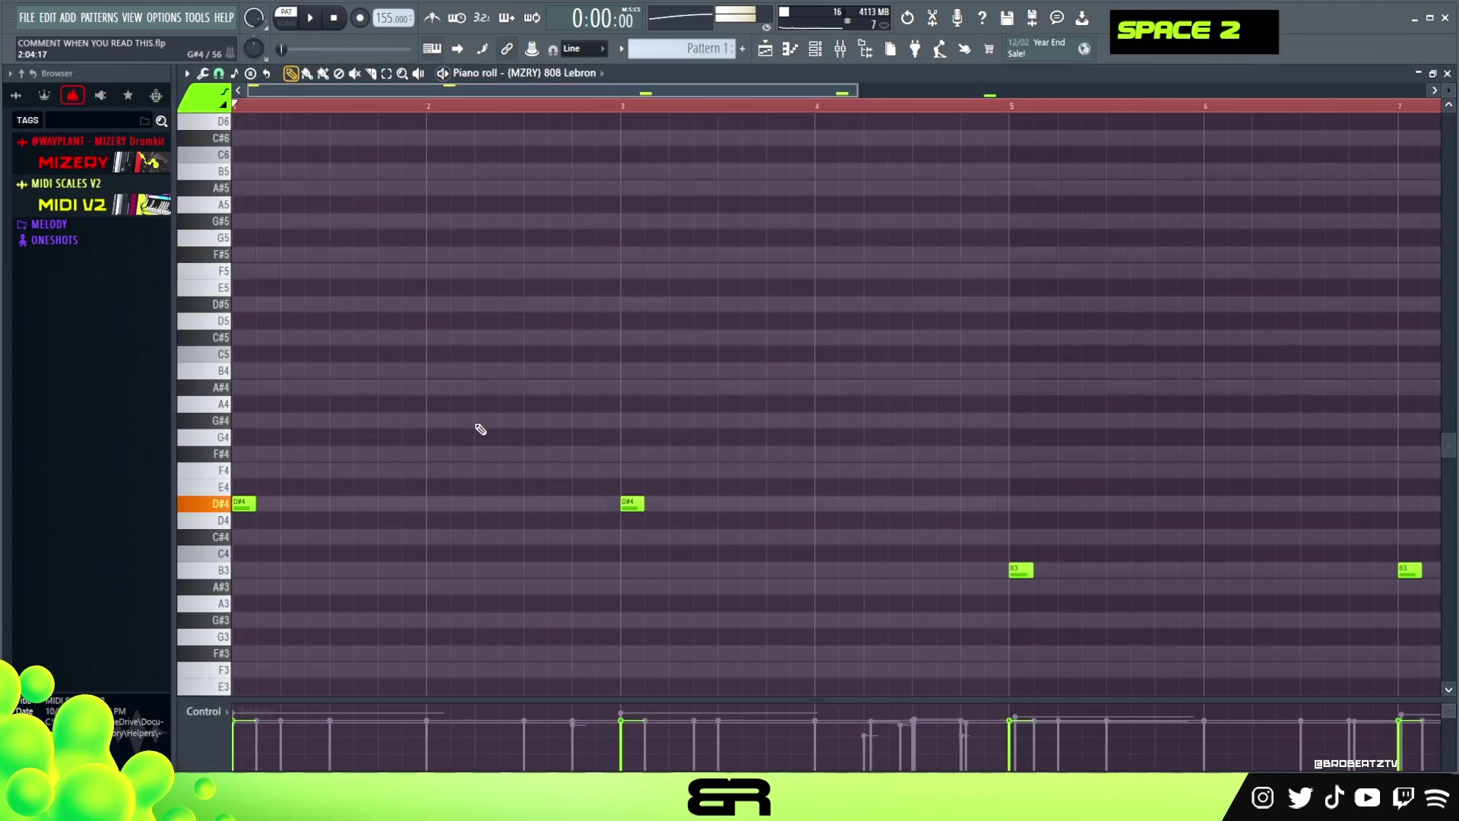
Raise all 808 notes to maximum velocity, transpose them up one octave, and audition the result
key(ctrl+a)
alt+scroll(490, 419, up, 7)
key(space)
key(space)
key(ctrl+Up)
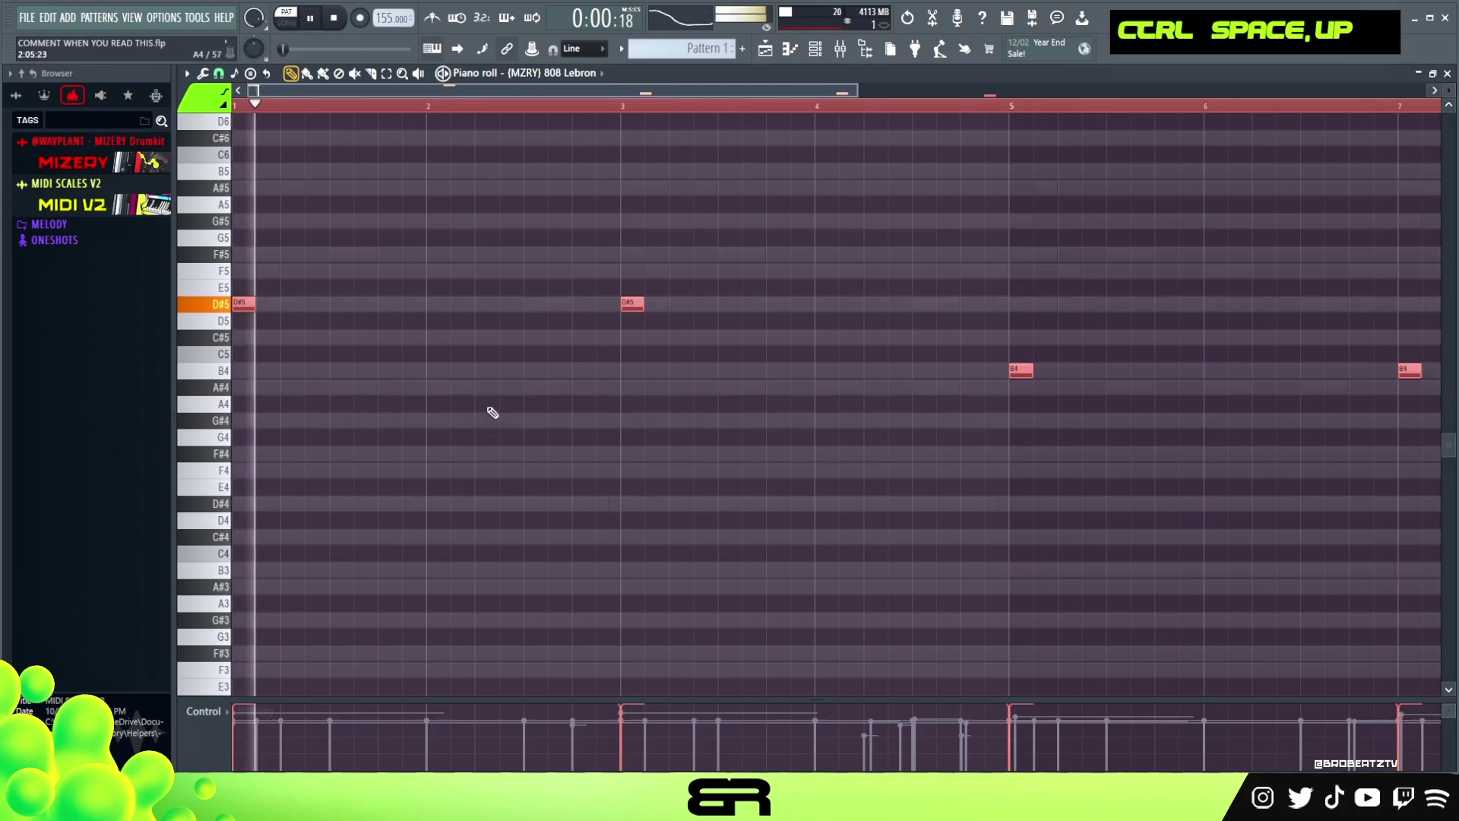
key(space)
scroll(488, 414, up, 2)
key(space)
Duplicate the first D#5 808 note twice late in bar 1 and once in bar 2, add a C#5 late in bar 2, and audition
ctrl+double_click(240, 438)
ctrl+click(245, 404)
mouse_move(252, 408)
shift+mouse_down()
mouse_move(497, 411)
mouse_move(597, 450)
shift+mouse_up()
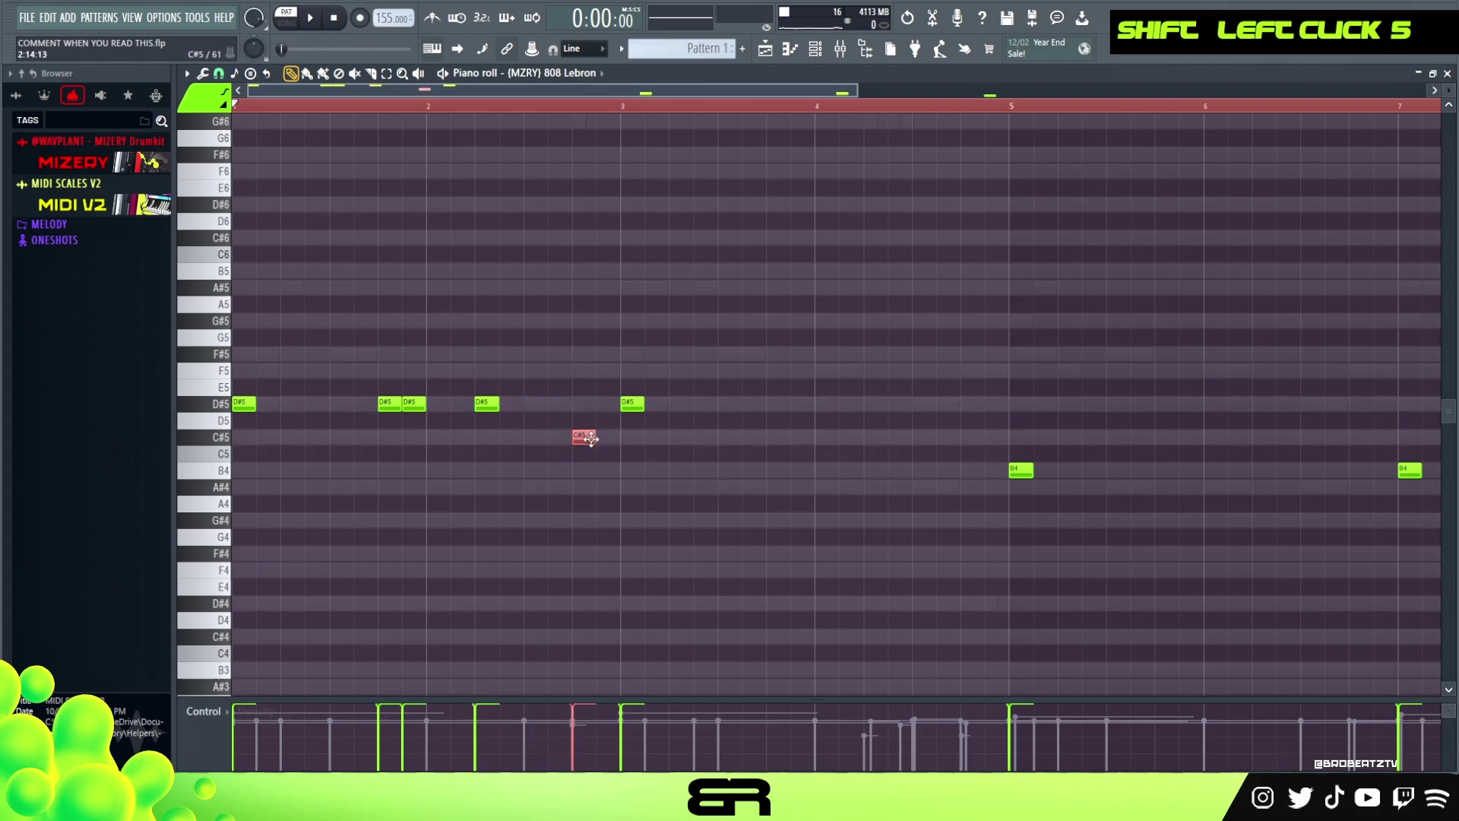
key(space)
right_click(441, 328)
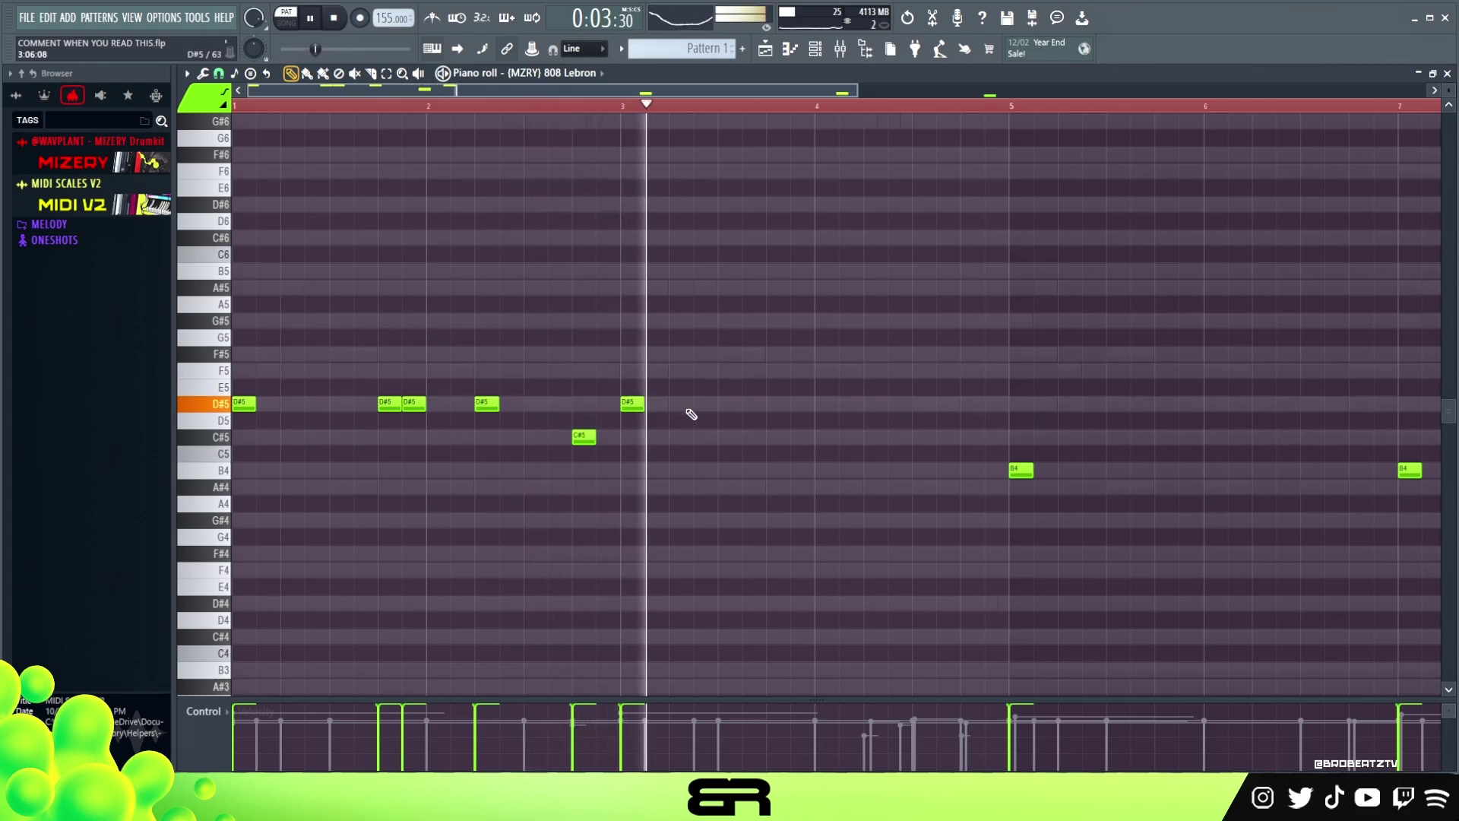
key(space)
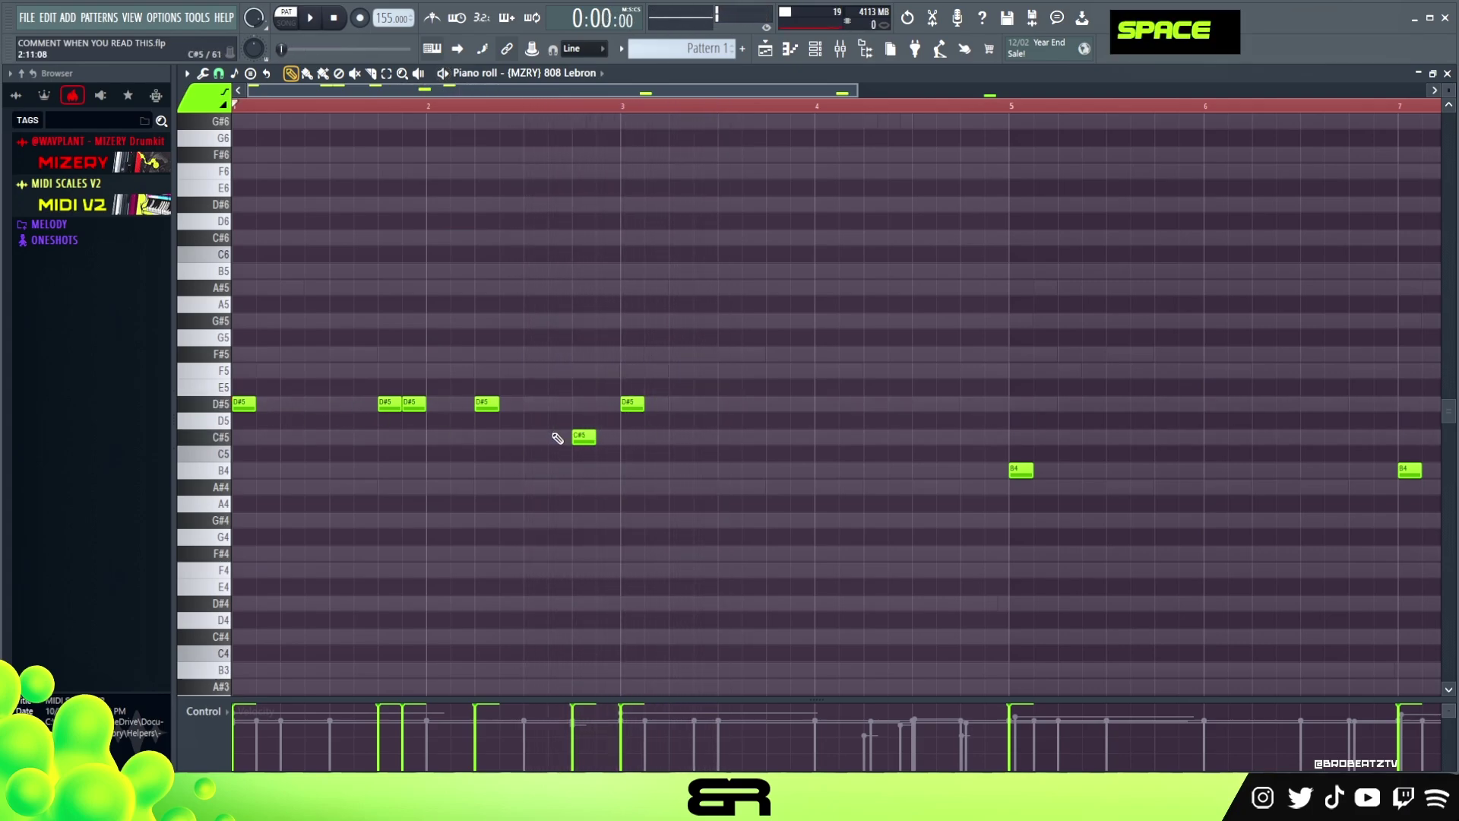
right_click(713, 461)
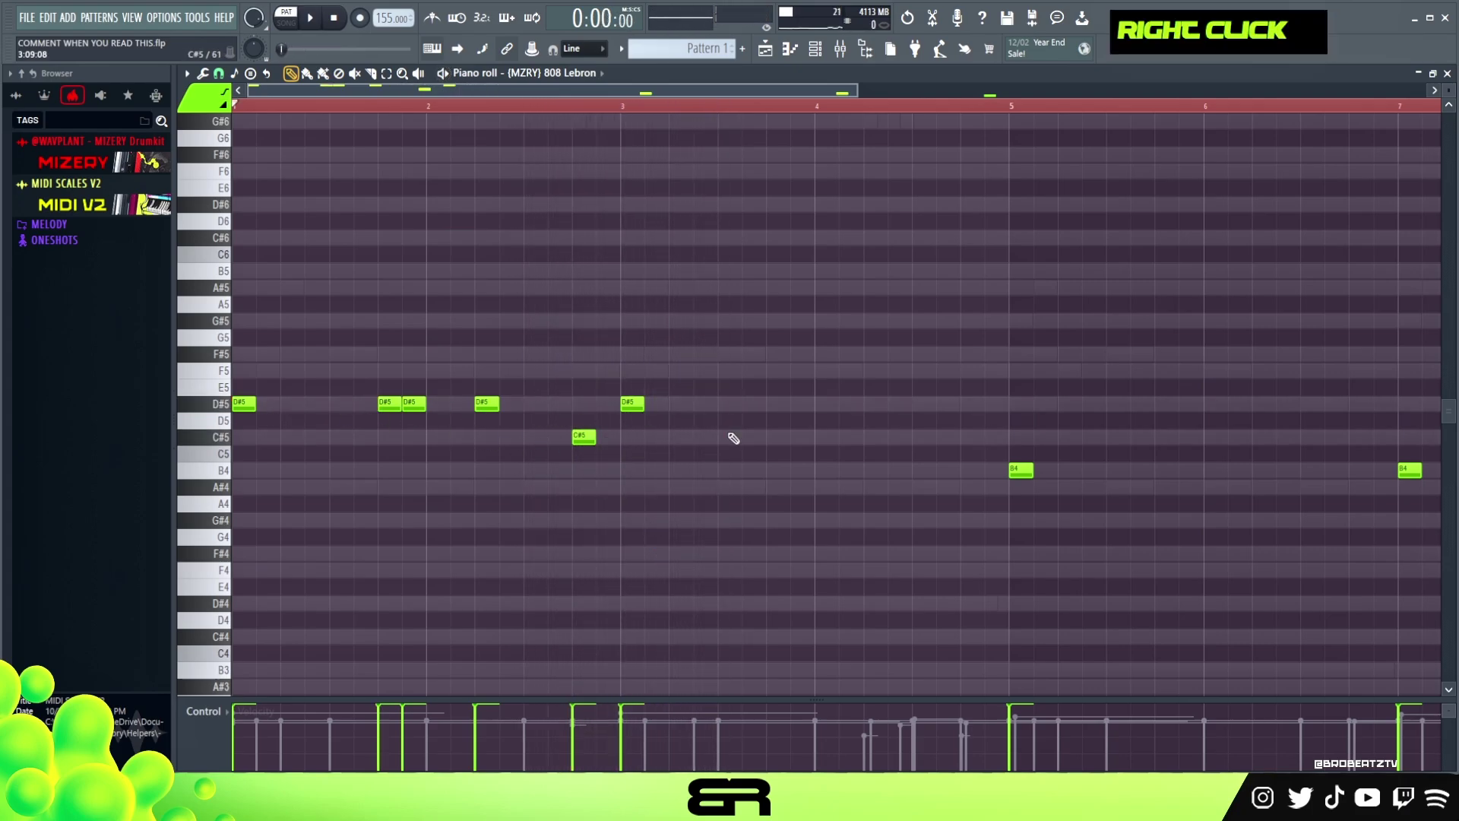
Copy the bar 3 D#5 808 note to the end of bar 3 and to the fifth step of bar 4
ctrl+click(637, 403)
shift+drag(638, 405, 808, 407)
ctrl+drag(549, 414, 611, 487)
right_click(623, 466)
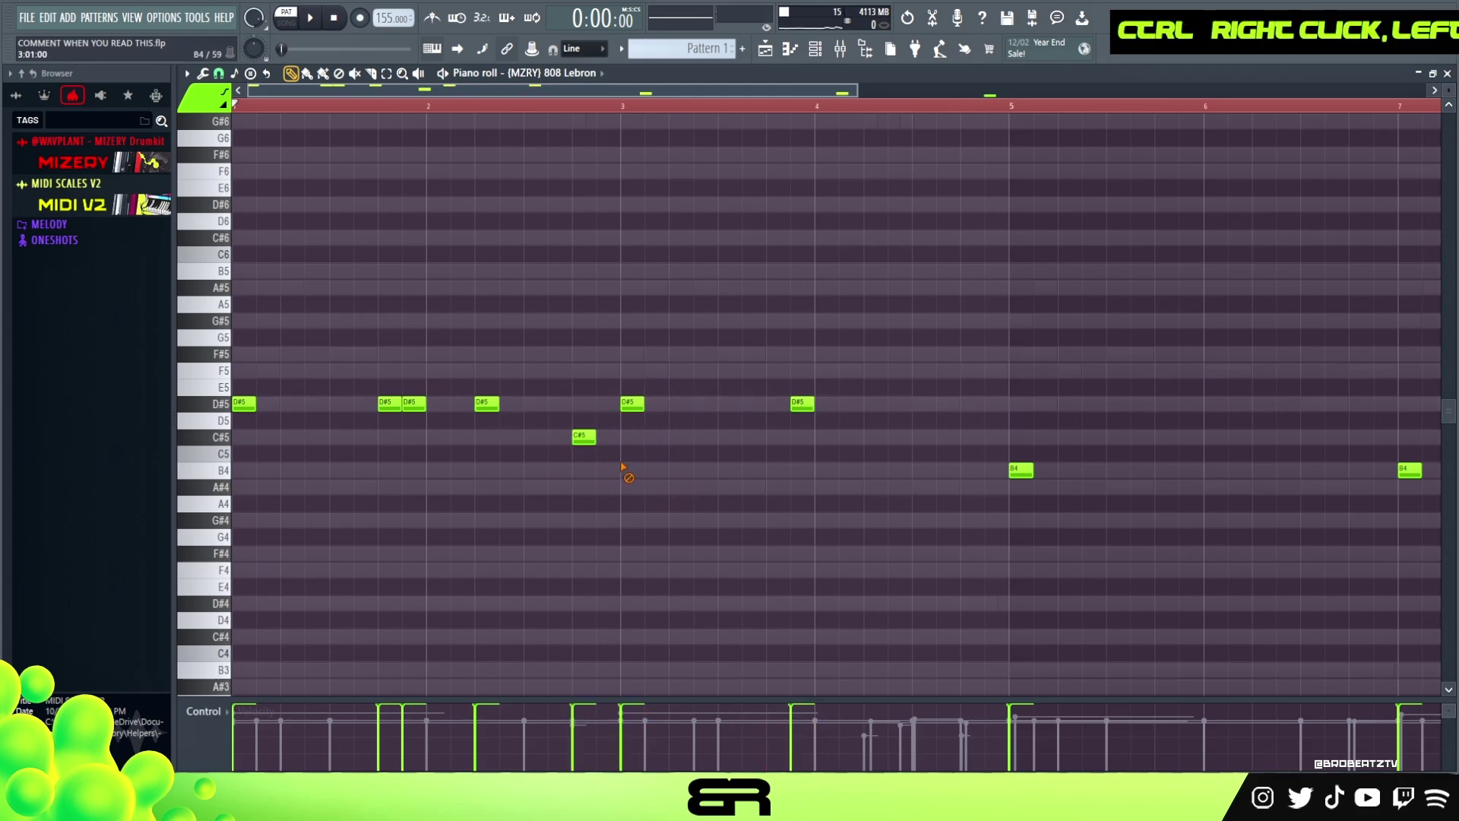
ctrl+click(802, 404)
shift+drag(802, 404, 874, 404)
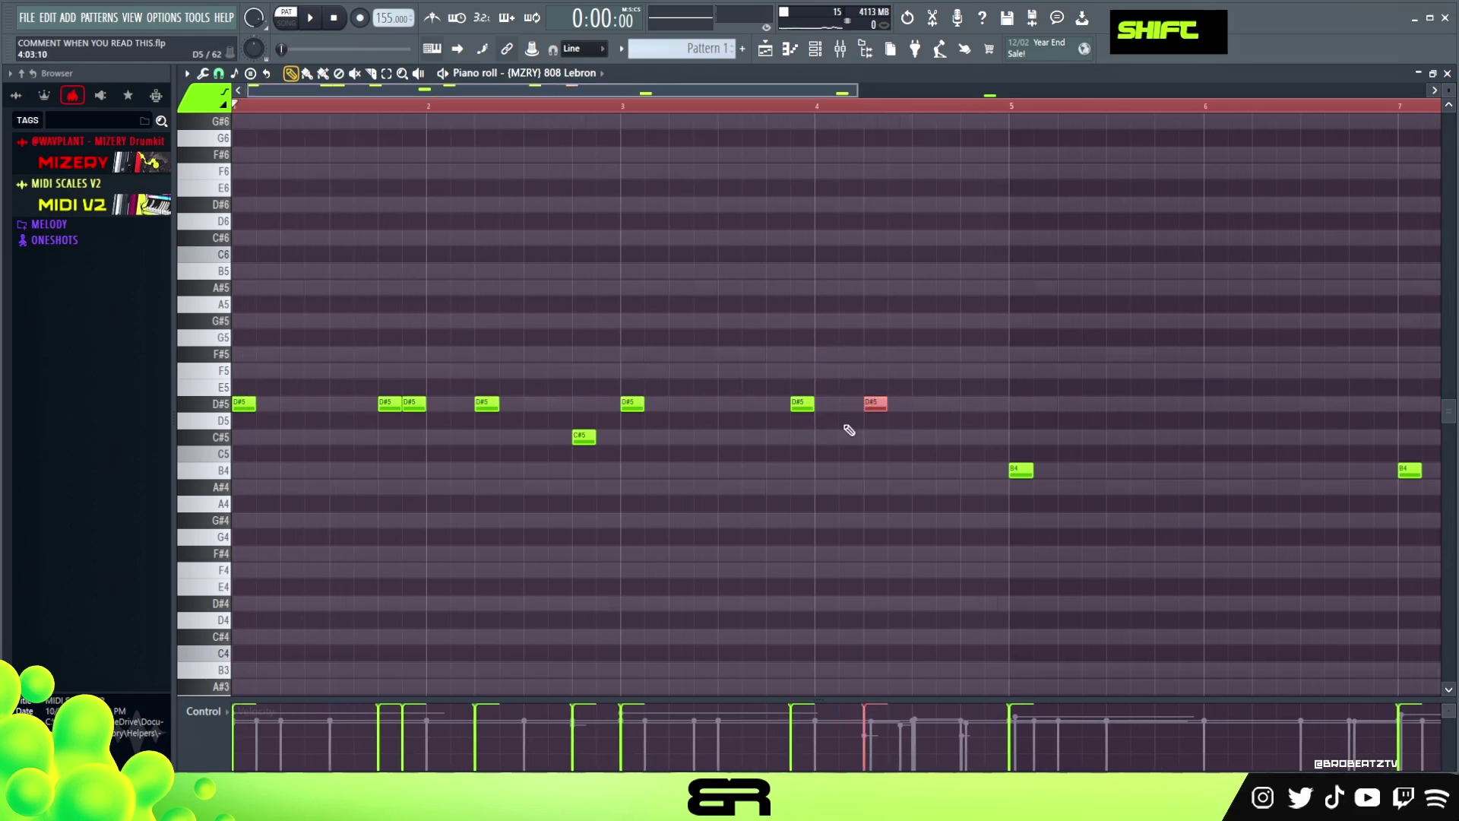
Copy the bar 2 C#5 note to late in bar 4 and transpose the copy up one octave to C#6
ctrl+click(583, 437)
shift+drag(584, 437, 963, 447)
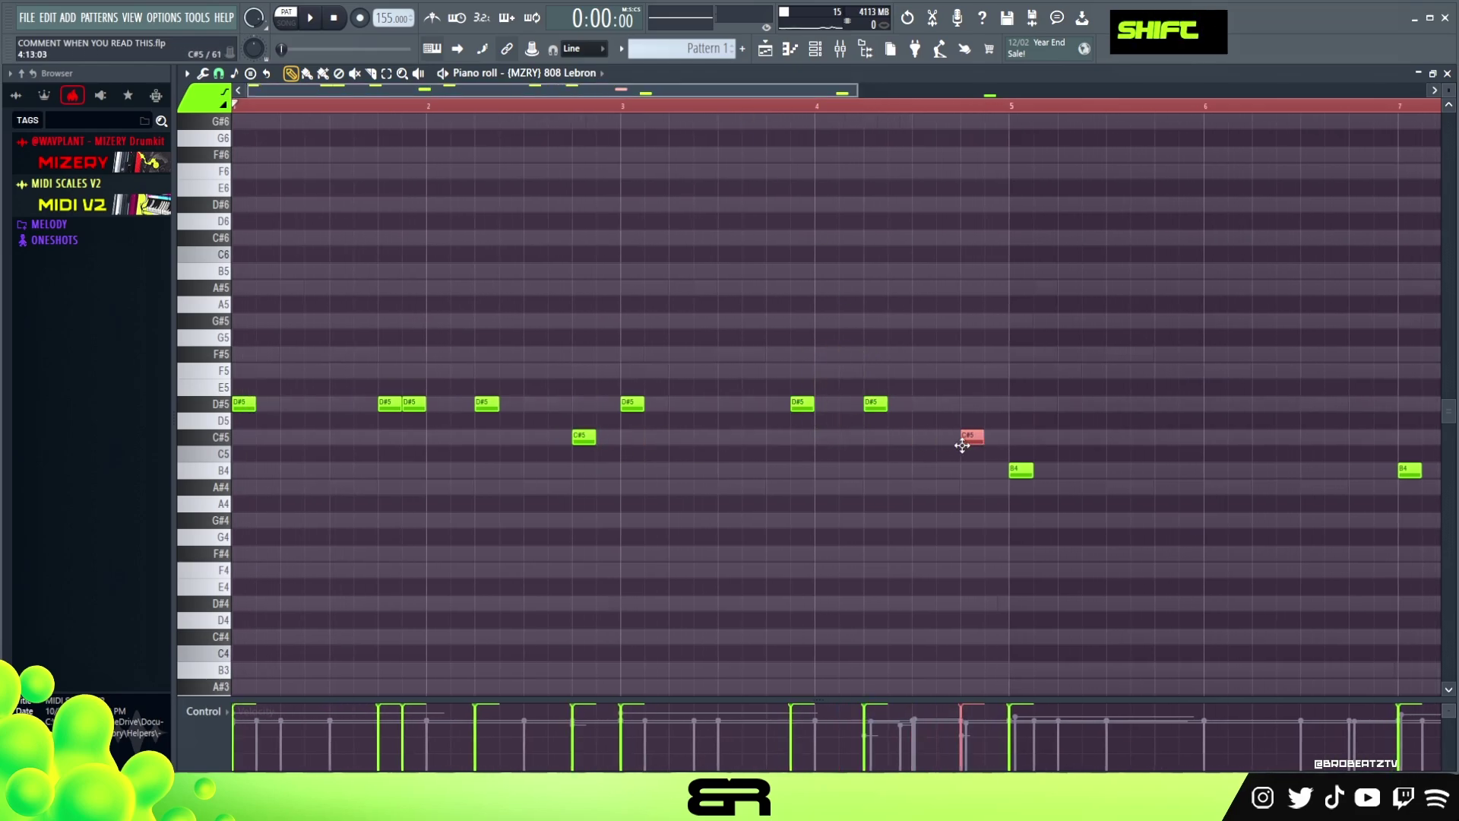
key(ctrl+Up)
right_click(965, 448)
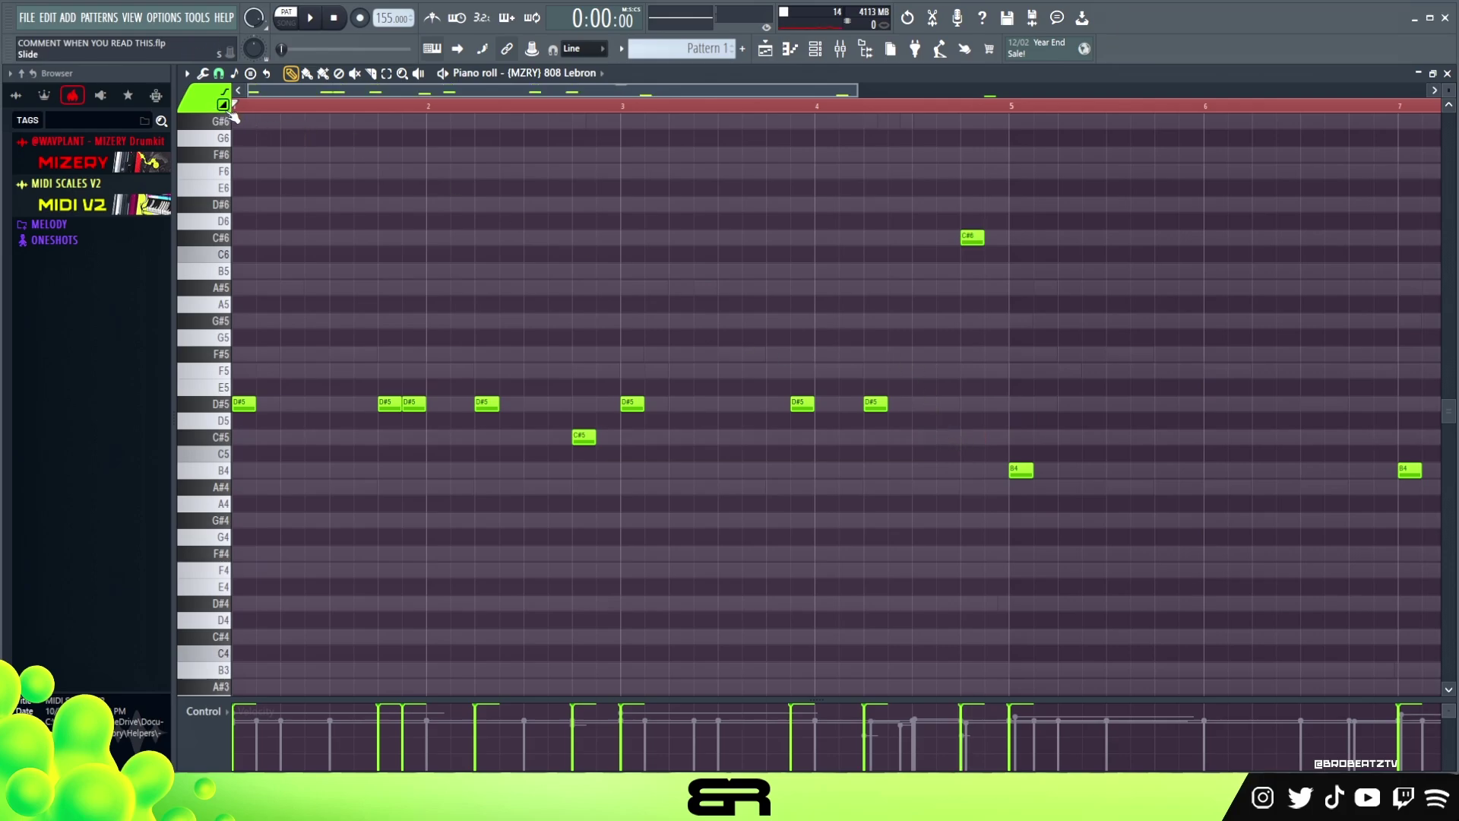
Add a B4 slide note at the end of bar 4, play the pattern back, and check the 808 Lebron channel's options
click(989, 471)
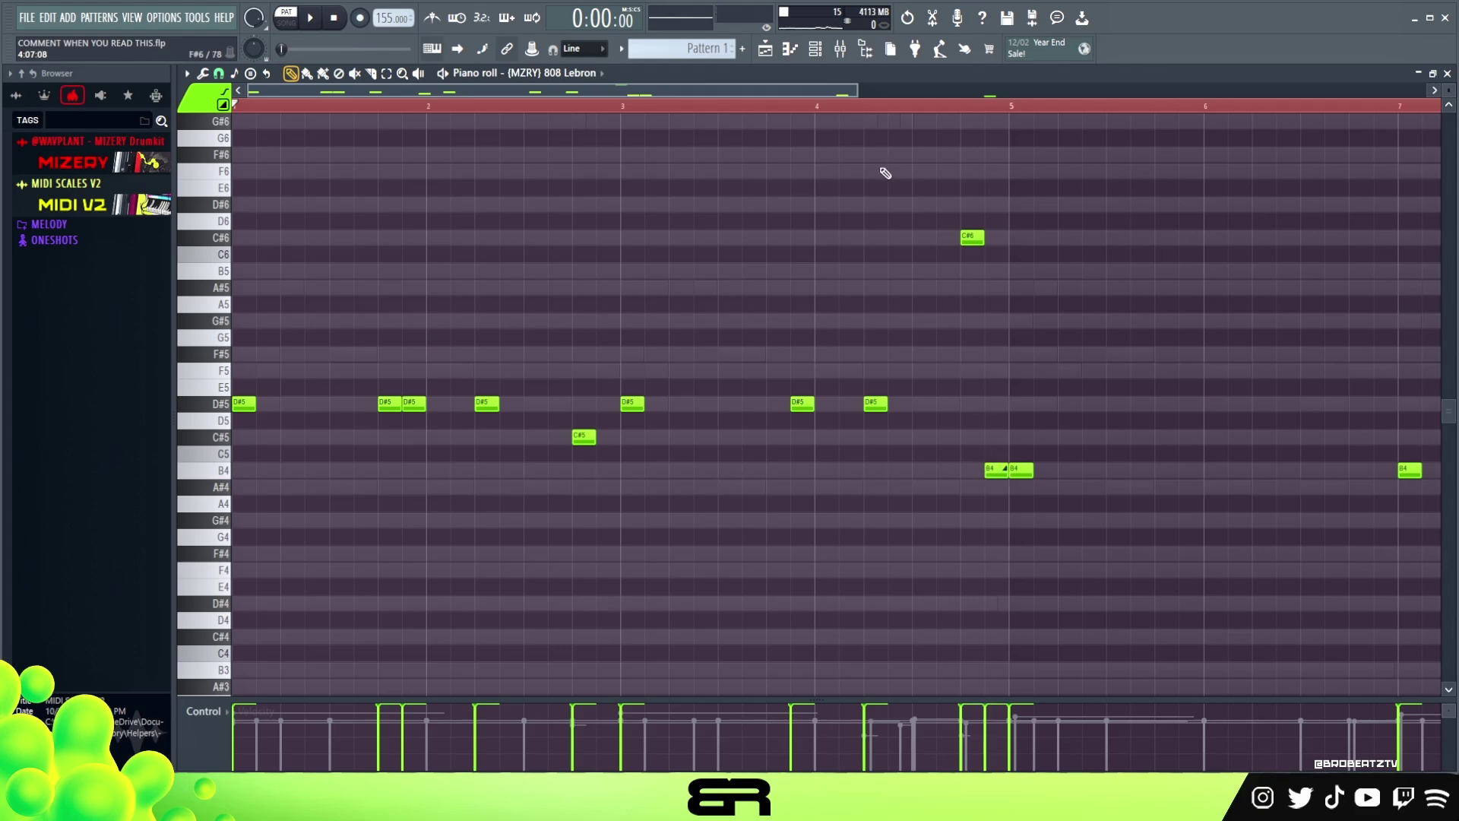
key(space)
right_click(775, 276)
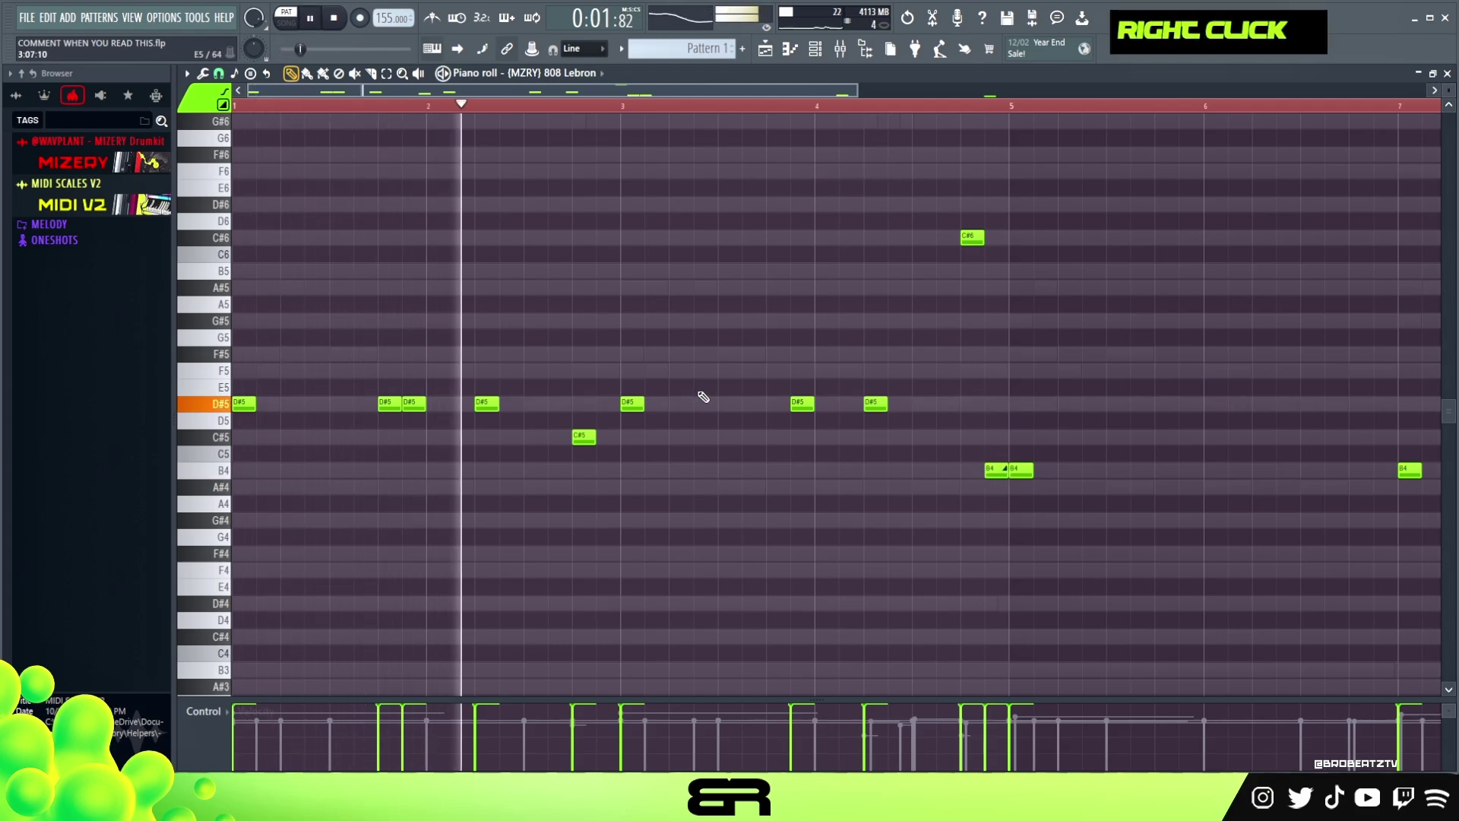
key(F6)
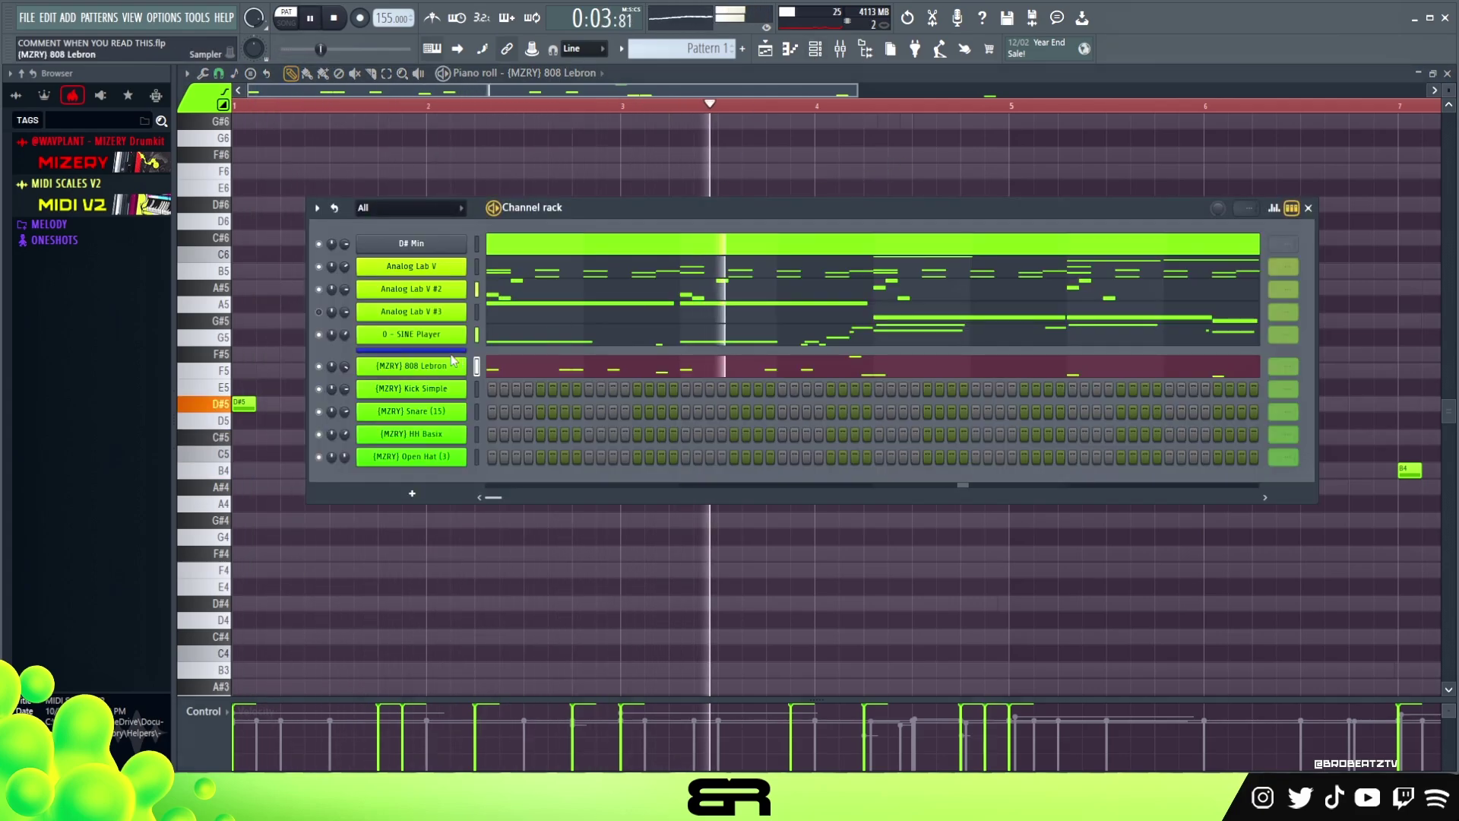
right_click(454, 360)
key(Escape)
key(F6)
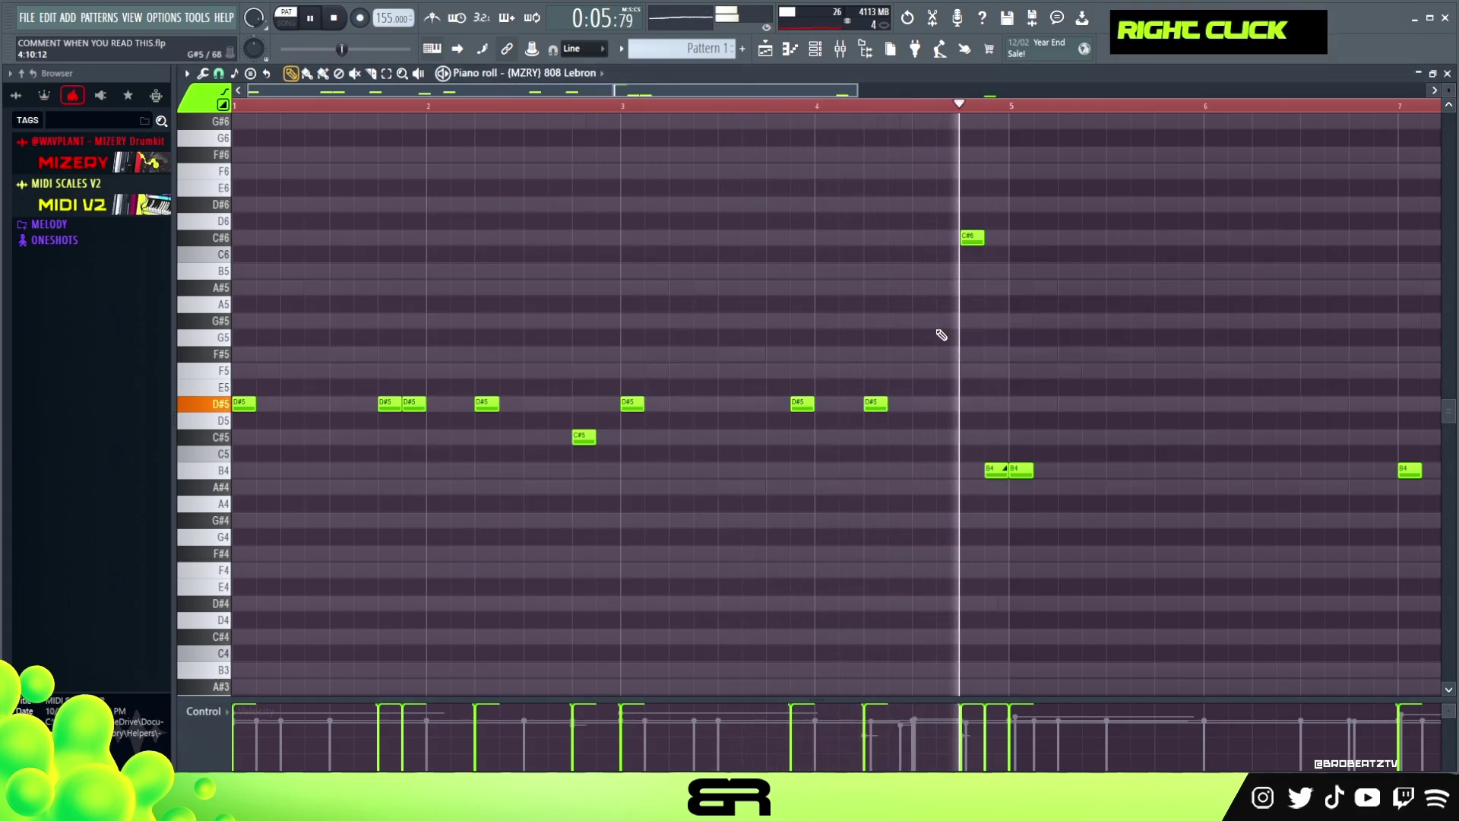
key(space)
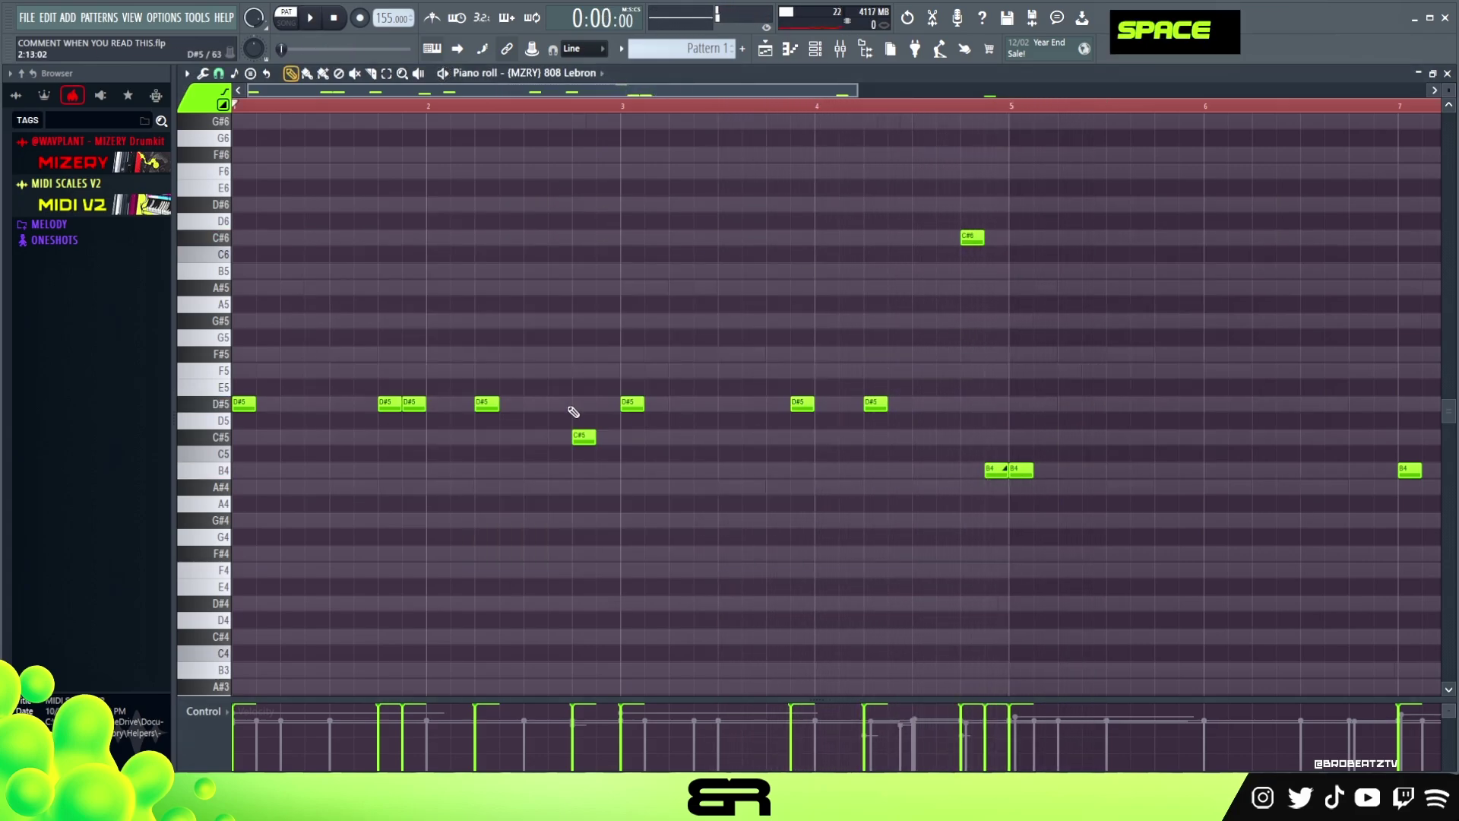
Copy the six 808 notes between late bar 1 and late bar 3 into bars 5 to 7 on B4, deleting the copied A4
drag(373, 392, 803, 494)
shift+drag(387, 408, 1161, 480)
scroll(901, 108, right, 5)
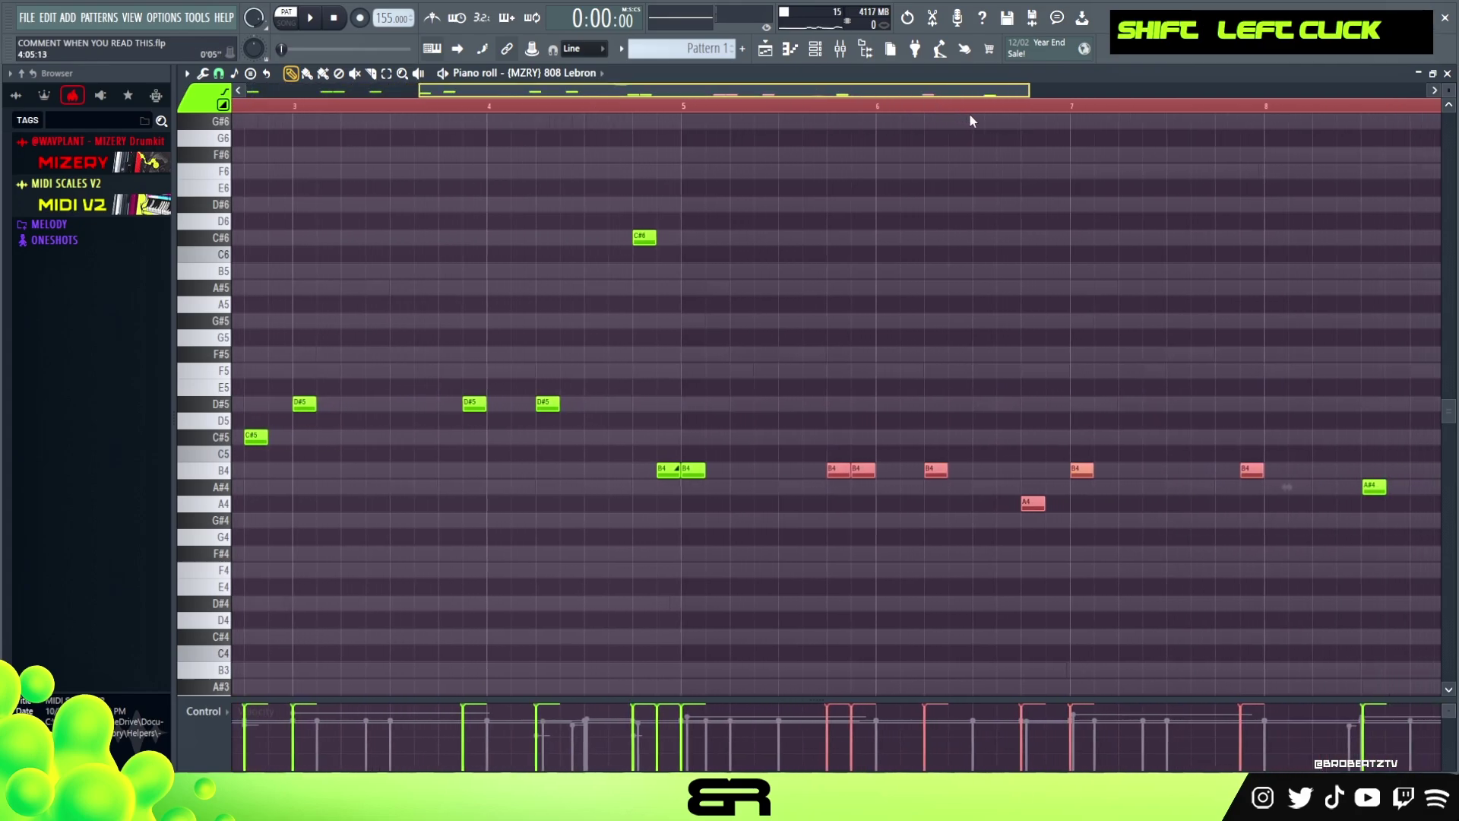
right_click(1026, 503)
key(space)
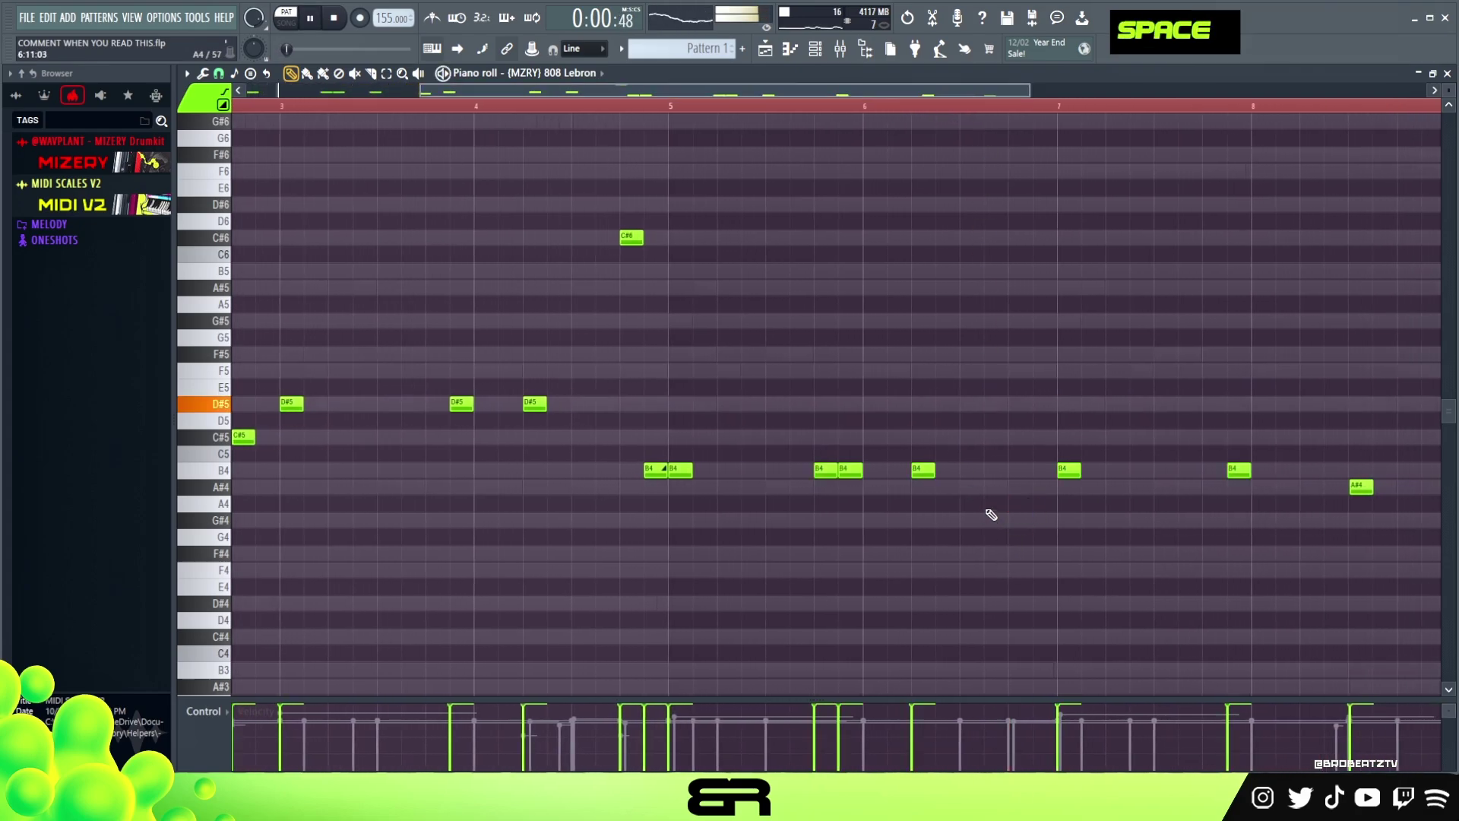
Add a C#5 808 note late in bar 6, on step 13, during playback
click(1011, 438)
right_click(1014, 439)
double_click(1000, 445)
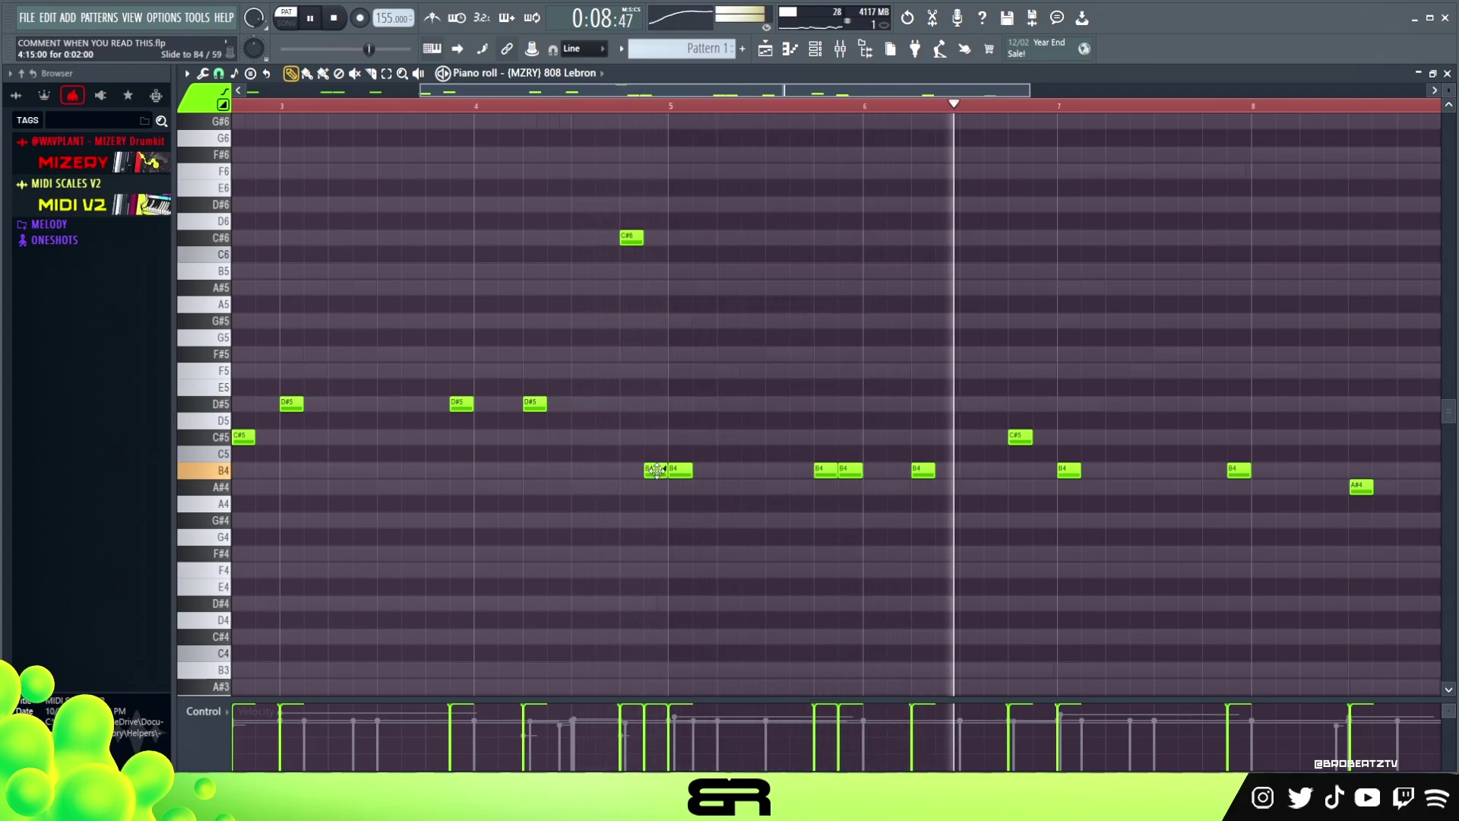
Add a slide note to the 808 pattern on step 9 of bar 6 and place it on G4, auditioning it in playback
key(space)
key(space)
click(967, 520)
key(space)
key(space)
key(space)
key(space)
drag(972, 520, 972, 537)
Try a slide note in place of the C#5 note late in bar 6, and put a regular C#5 note back
right_click(1021, 439)
key(space)
key(space)
click(1020, 438)
right_click(1072, 505)
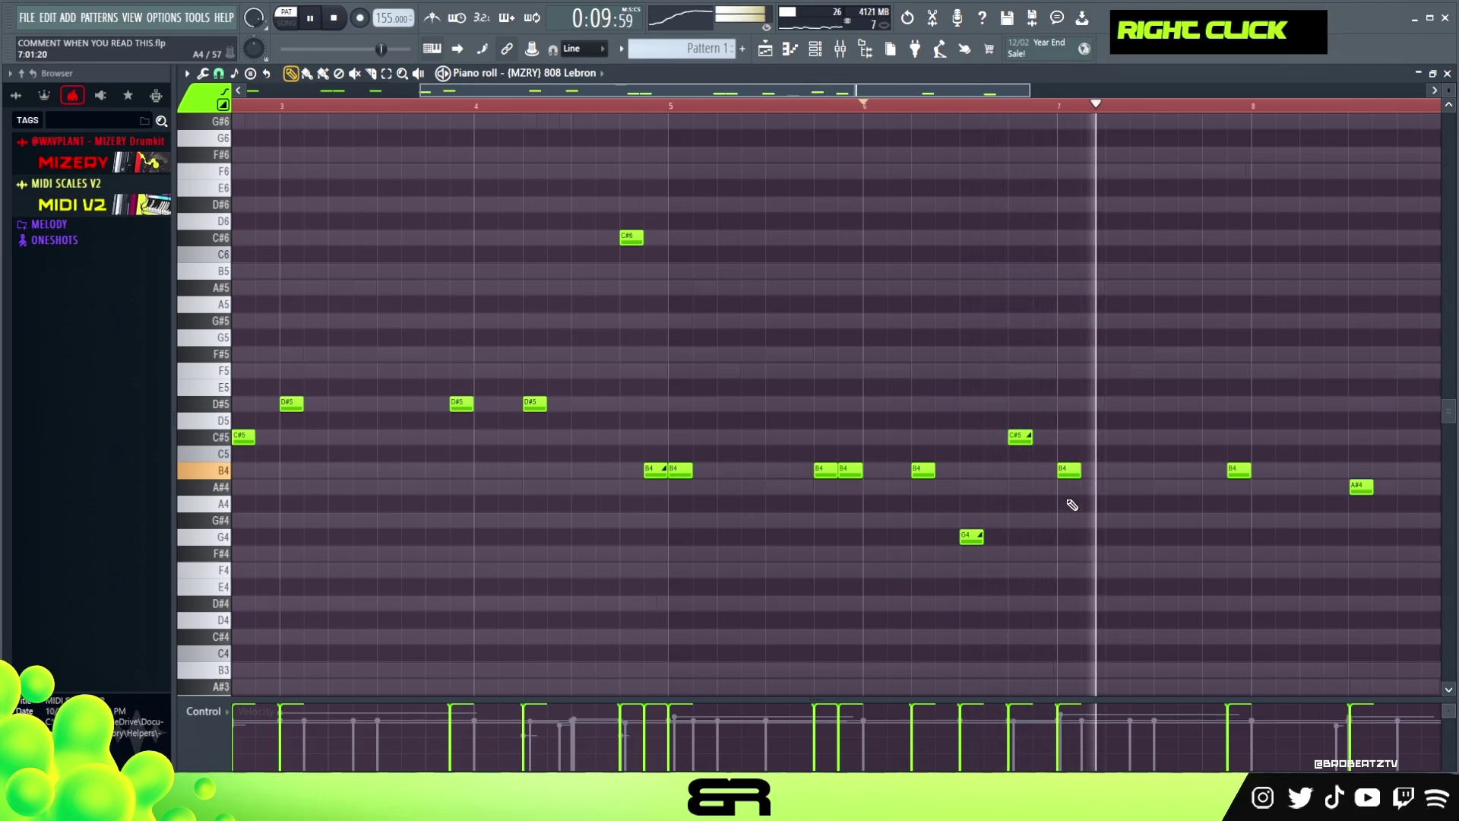
right_click(1025, 438)
key(space)
key(space)
double_click(1018, 439)
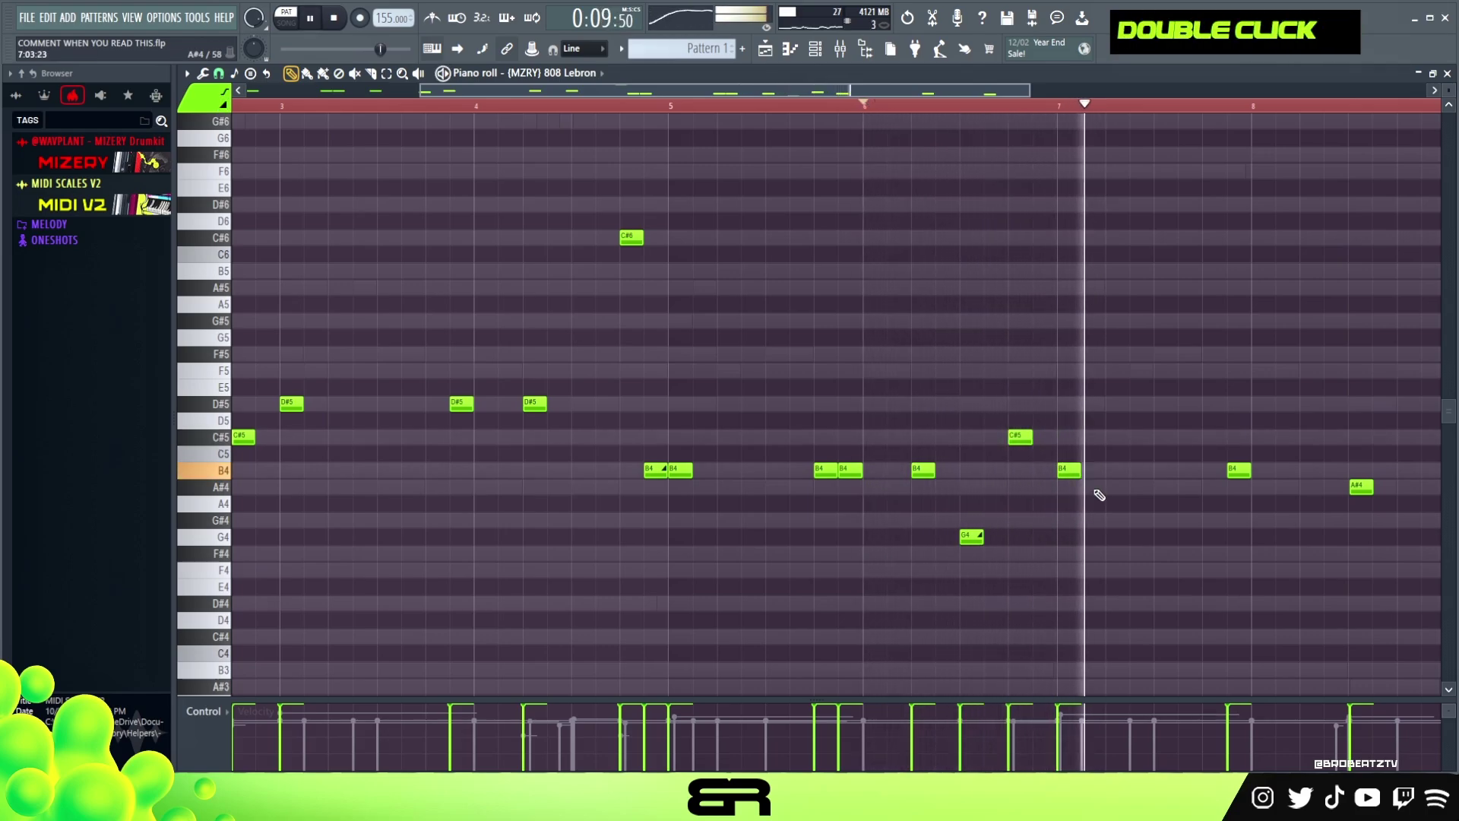
Move the B4 note from the end of bar 7 to step 5 of bar 8 and play the section back
key(space)
key(space)
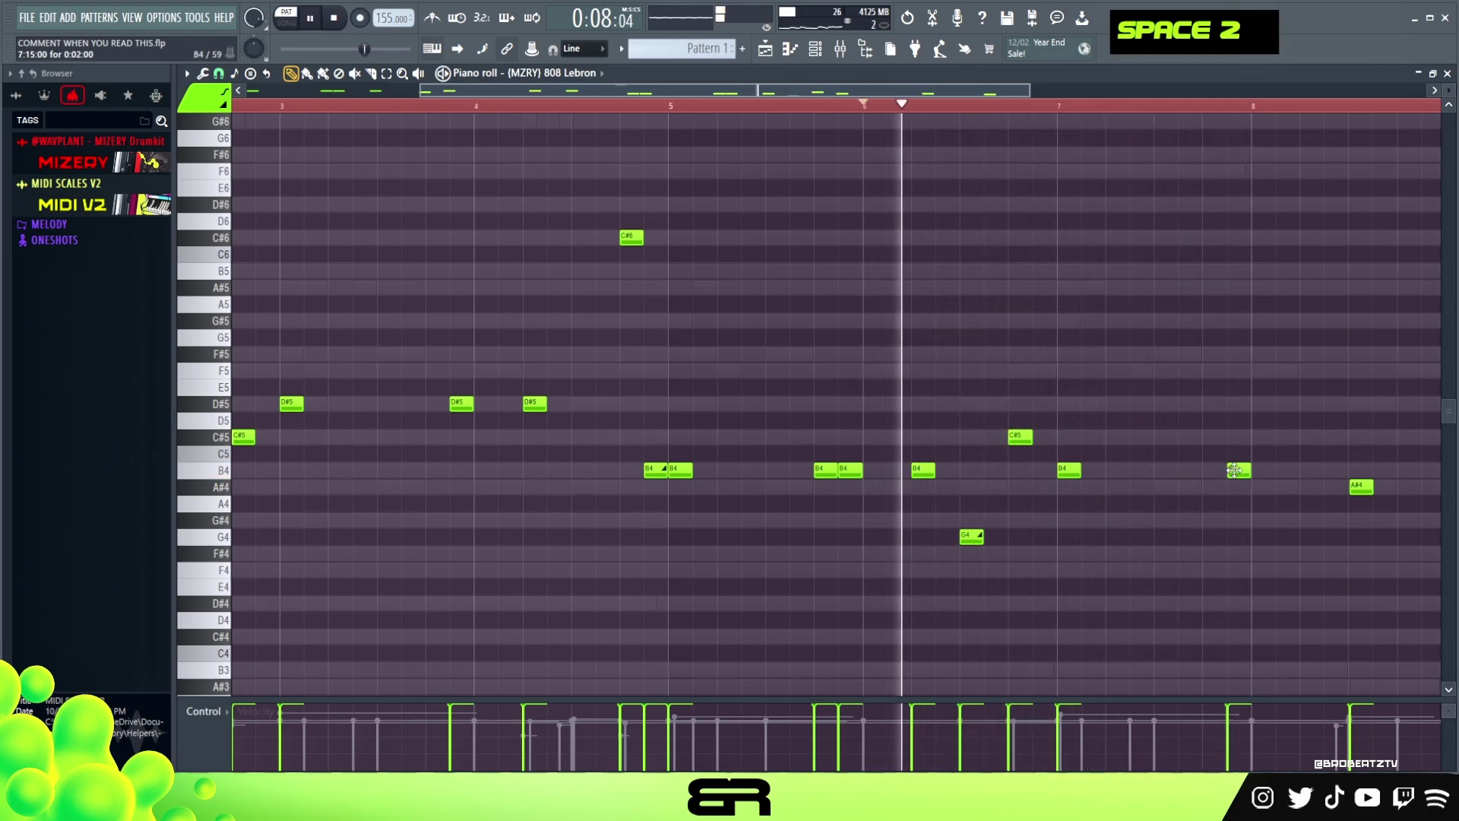
drag(1233, 470, 1296, 470)
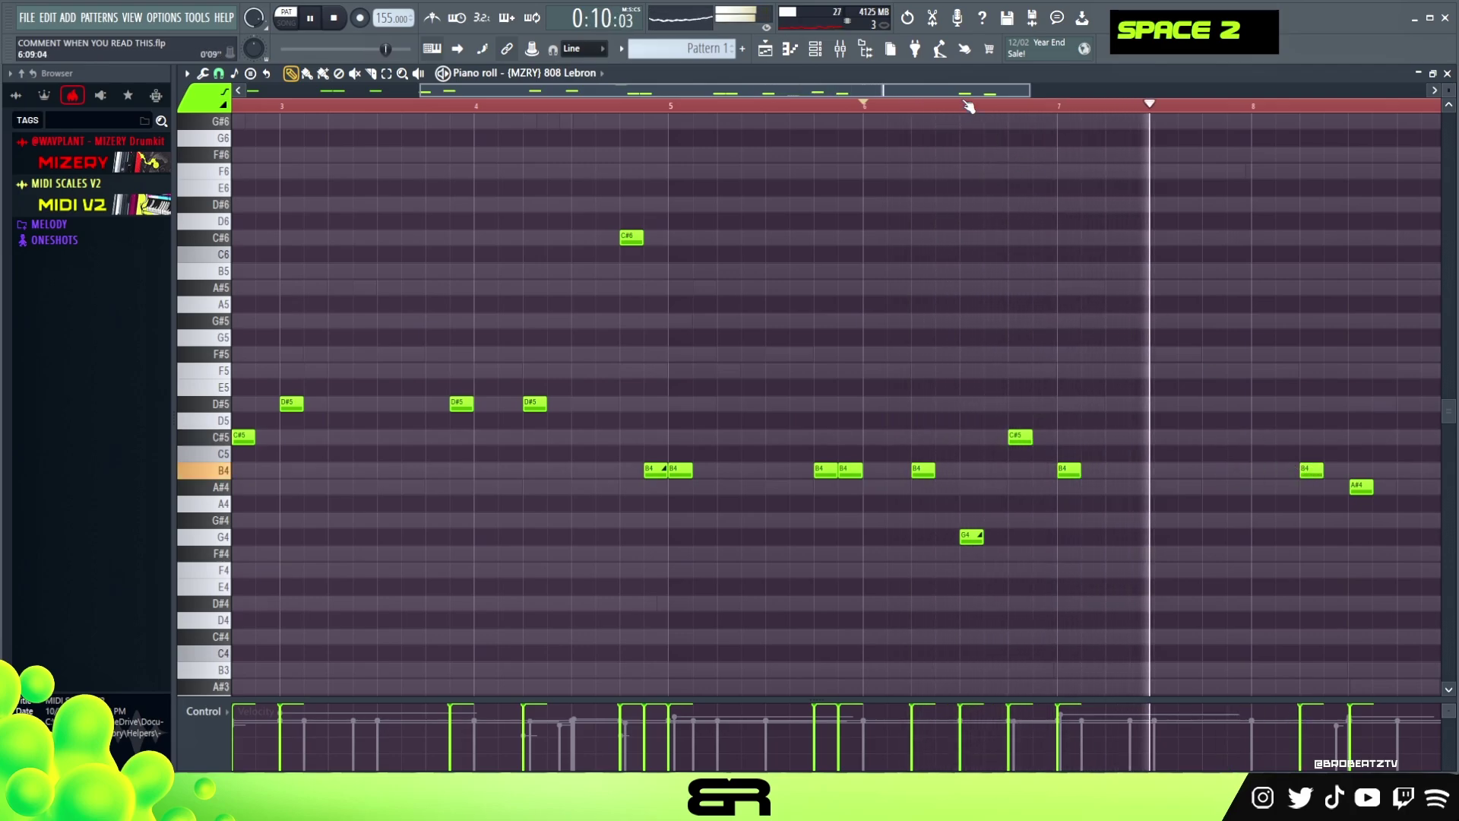
key(space)
key(space)
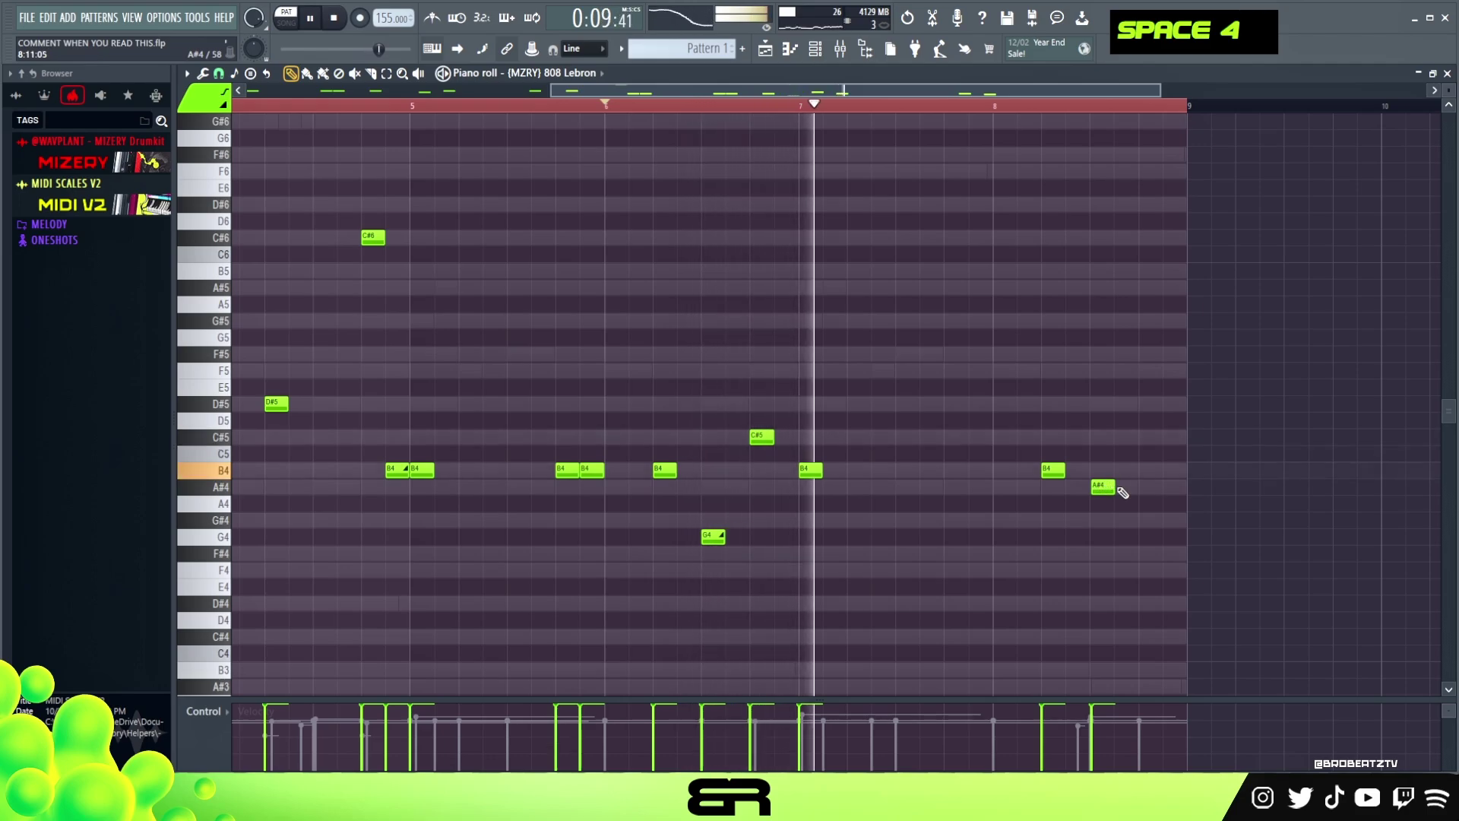
Add A#4 notes on steps 11 and 15 of bar 8 and raise the bar 6 slide note to G#4
click(1123, 486)
click(1167, 486)
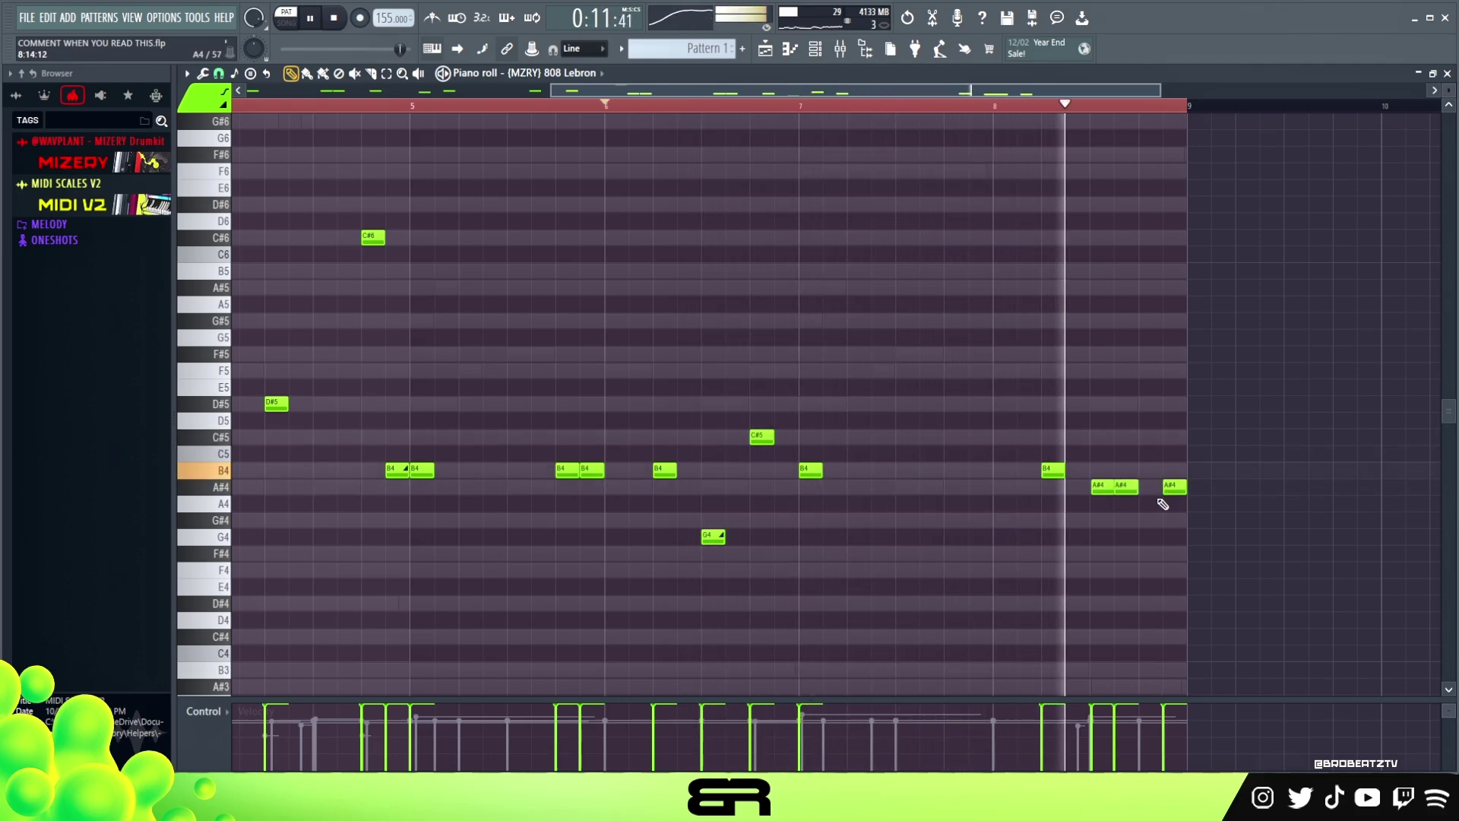
key(space)
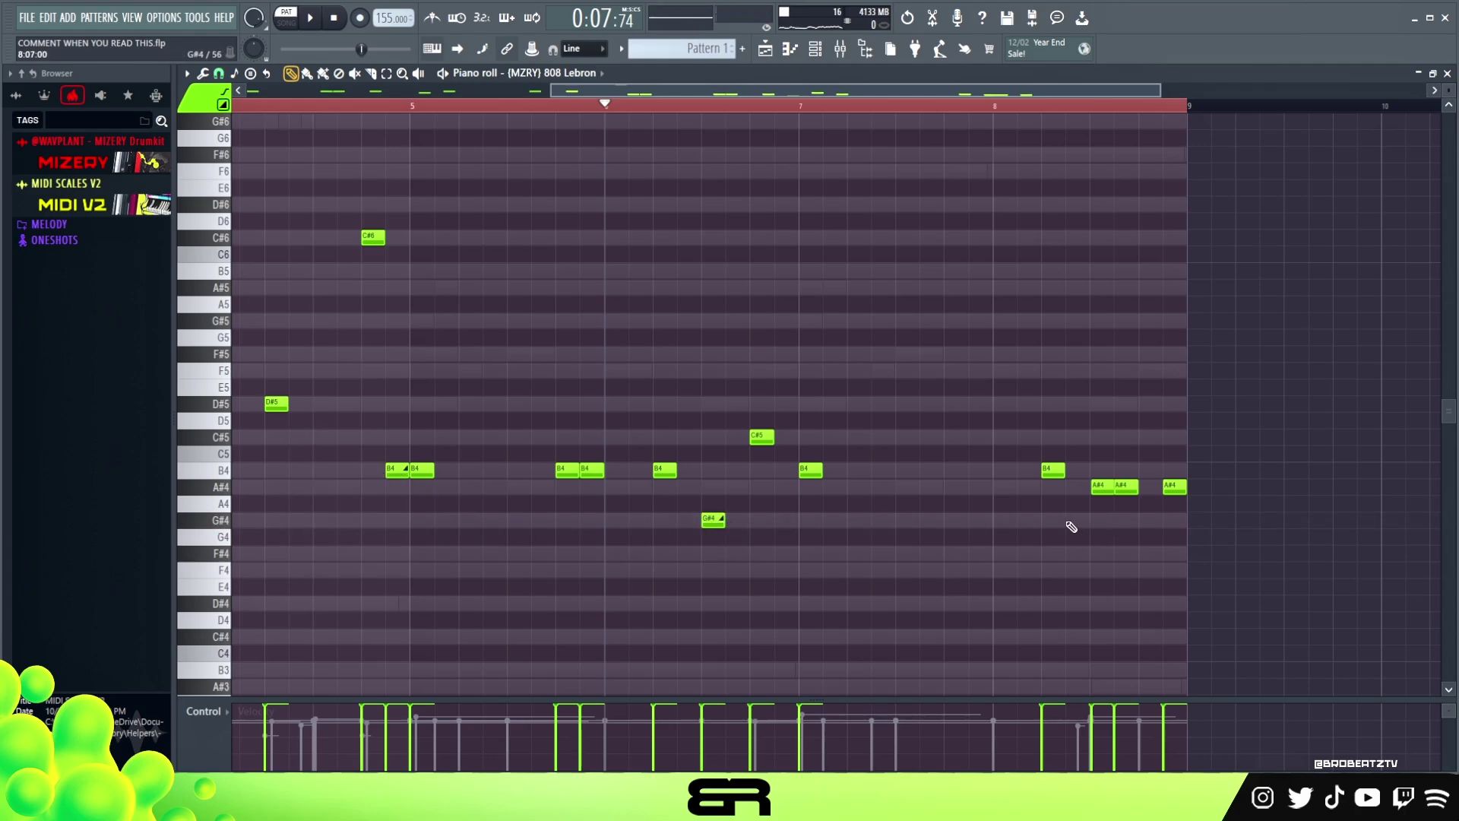
Add a short slide note on step 7 of bar 8 and transpose it up an octave to B5
drag(1067, 482, 1063, 418)
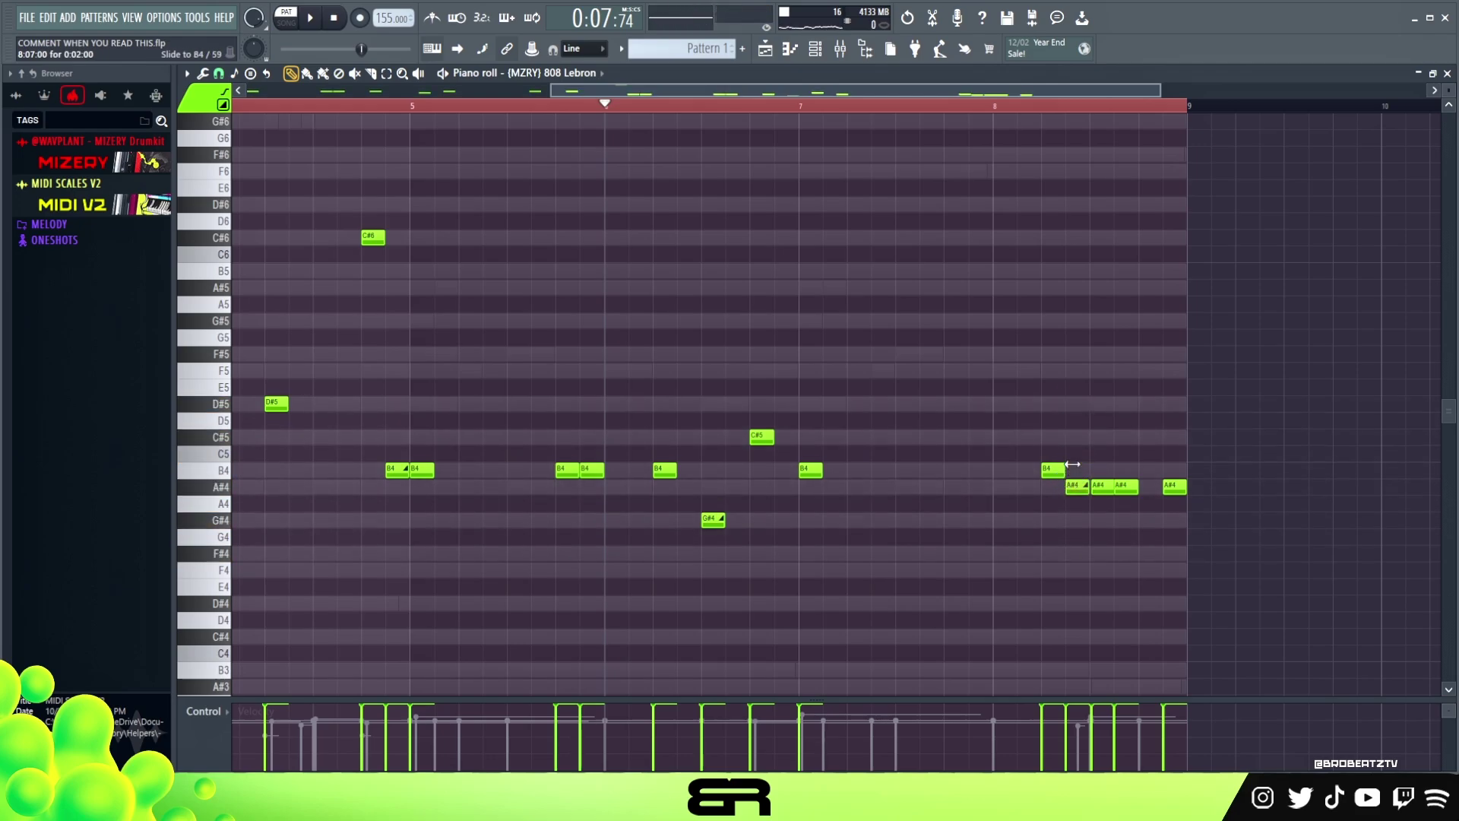
alt+click(1078, 465)
key(ctrl+Up)
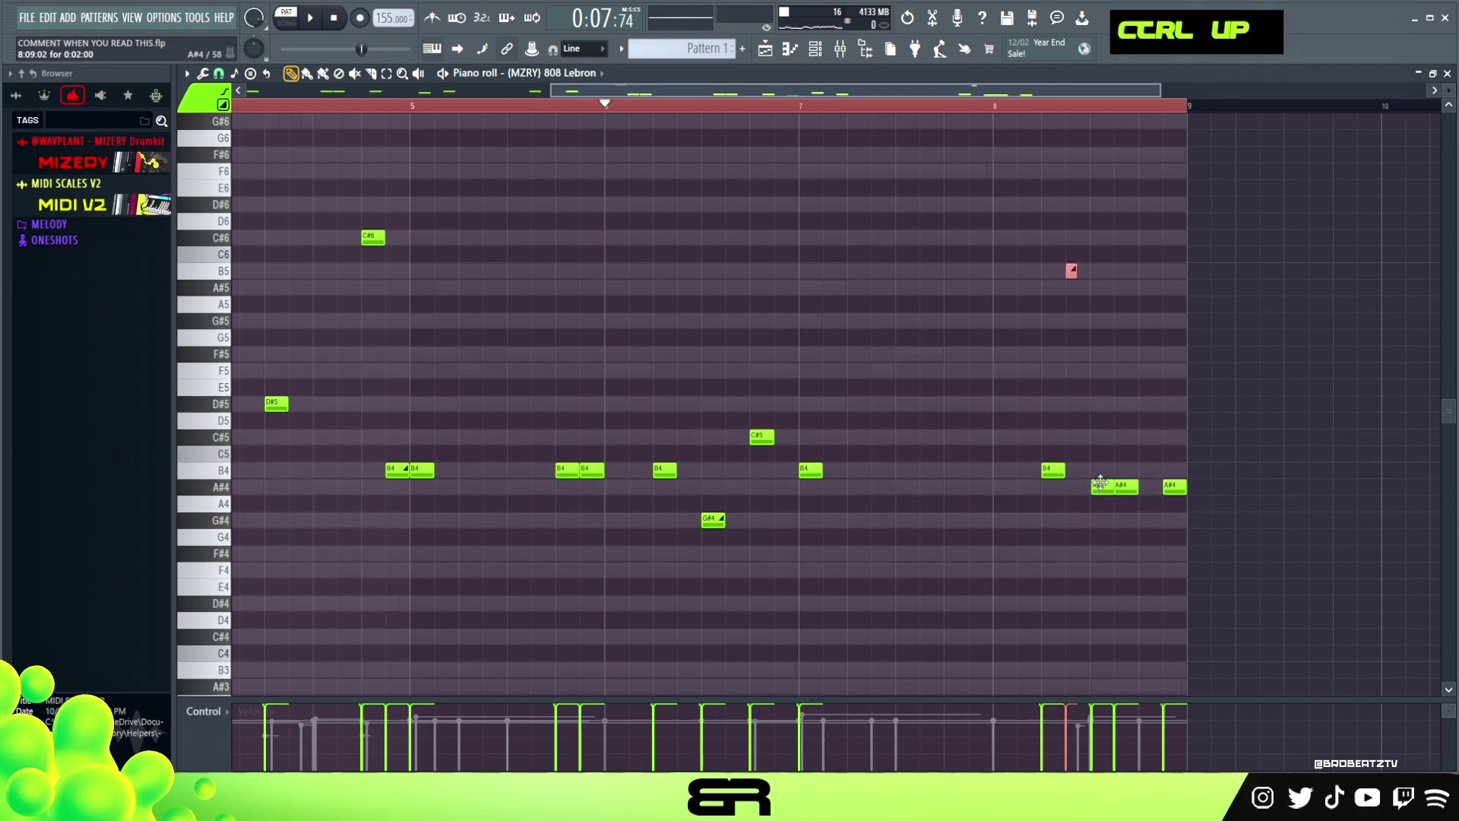
Copy the short B5 slide note to the end of bar 8 on A#5
ctrl+click(1072, 272)
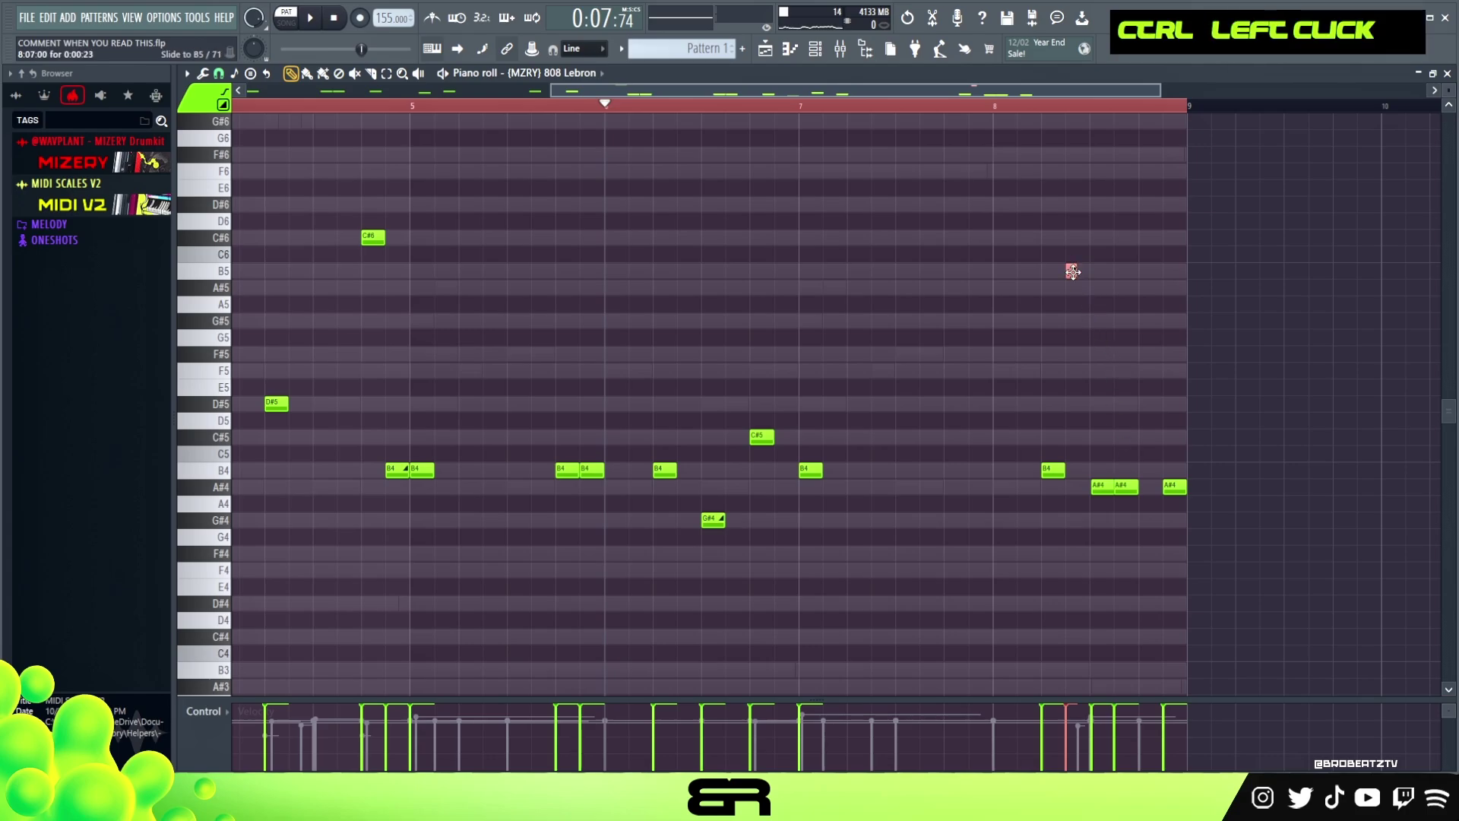
shift+click(1179, 287)
key(alt+2)
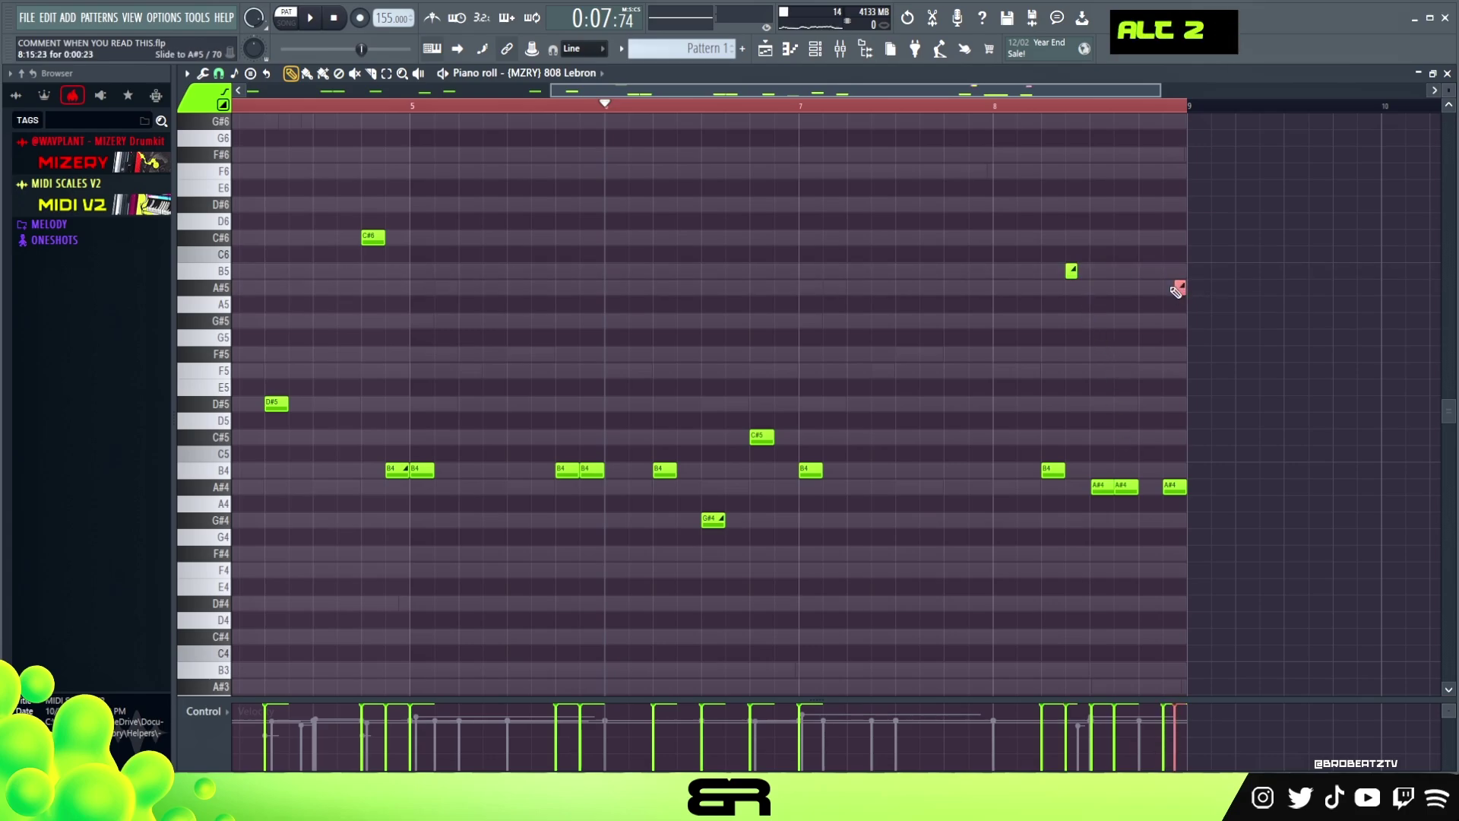
Slightly shorten the first A#4 note in bar 8 and play the ending back
key(space)
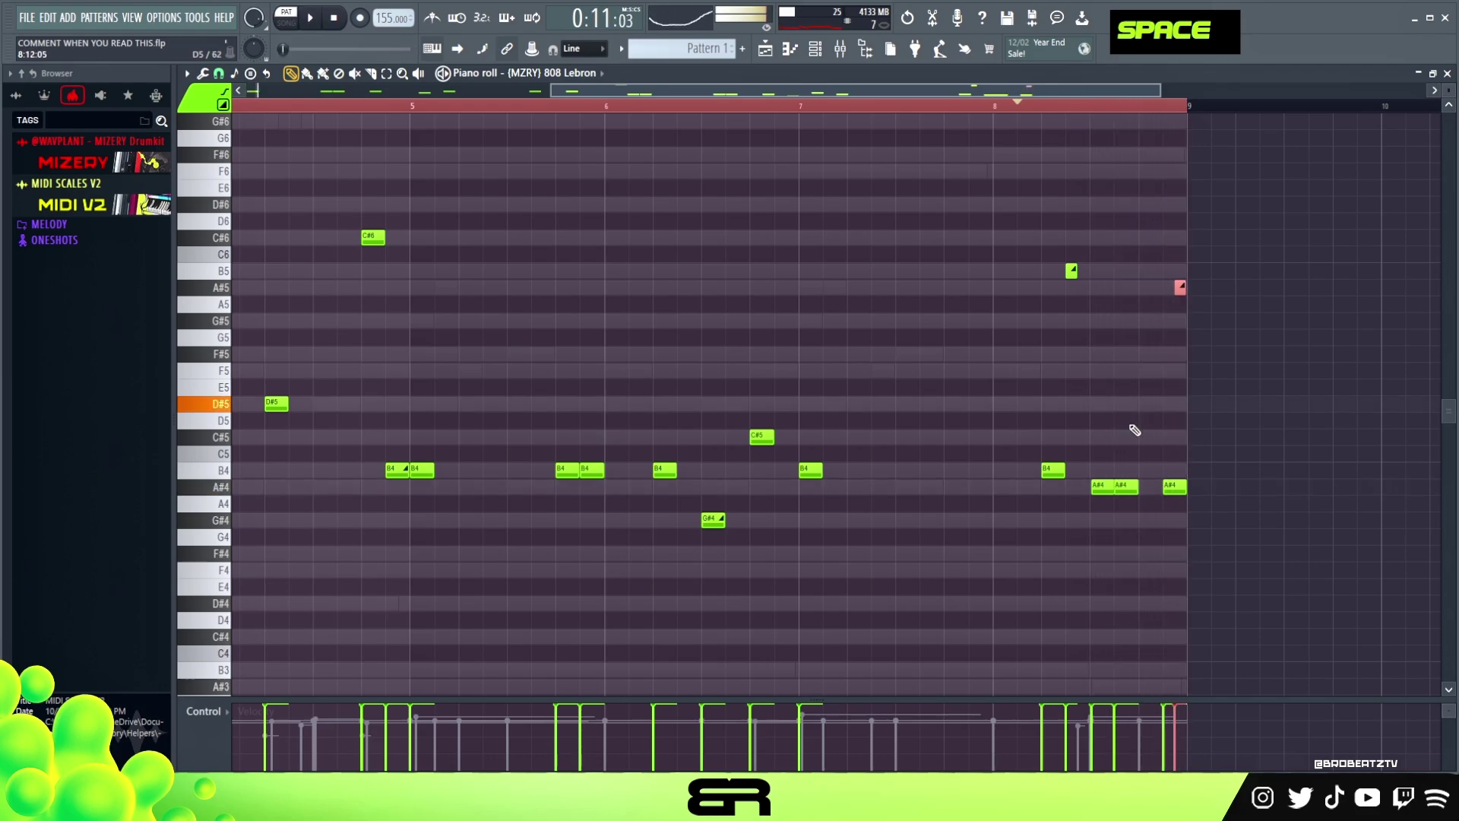
ctrl+click(1108, 488)
drag(1113, 487, 1111, 487)
key(space)
right_click(1140, 406)
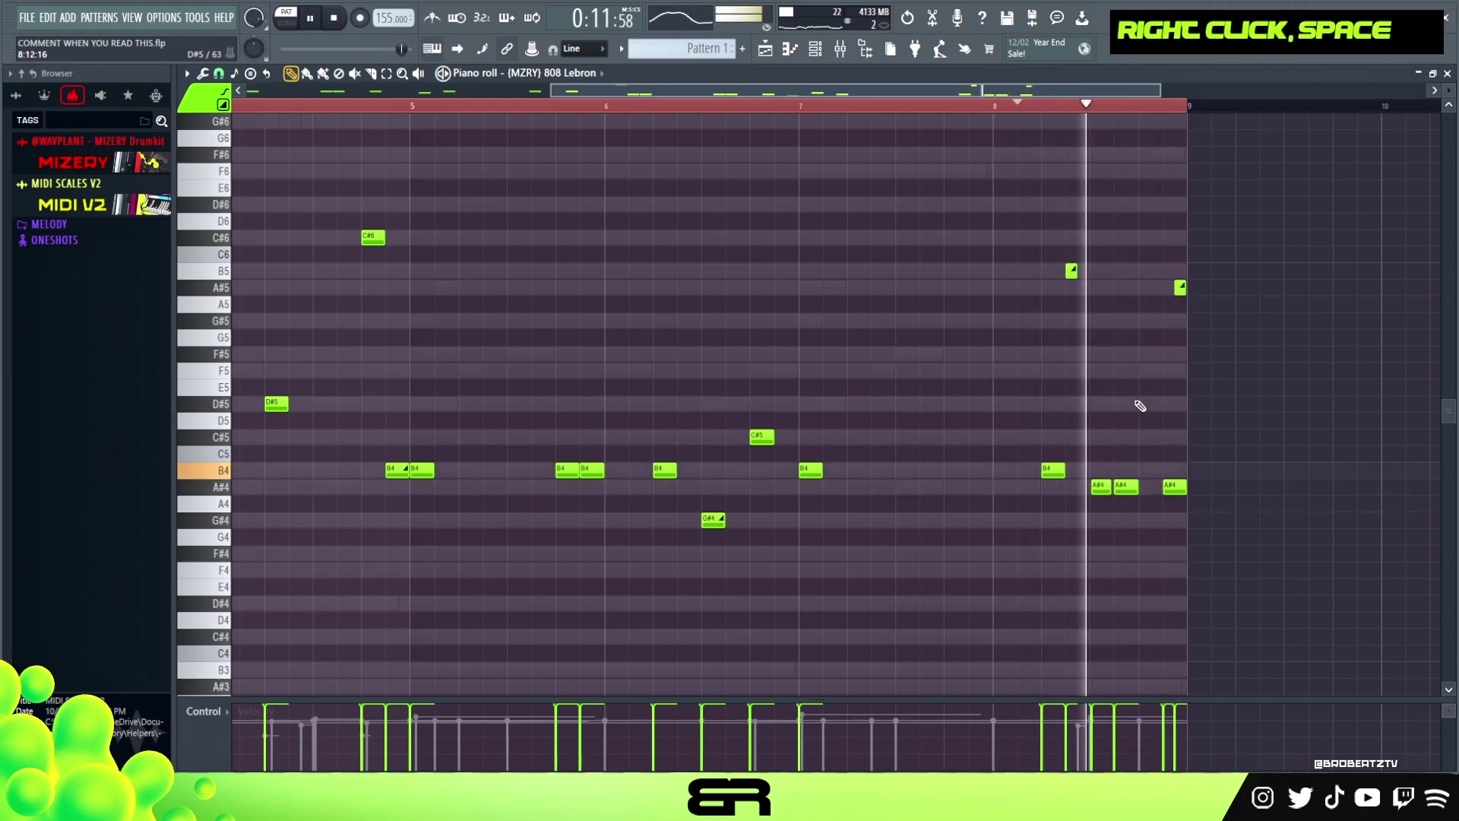
key(space)
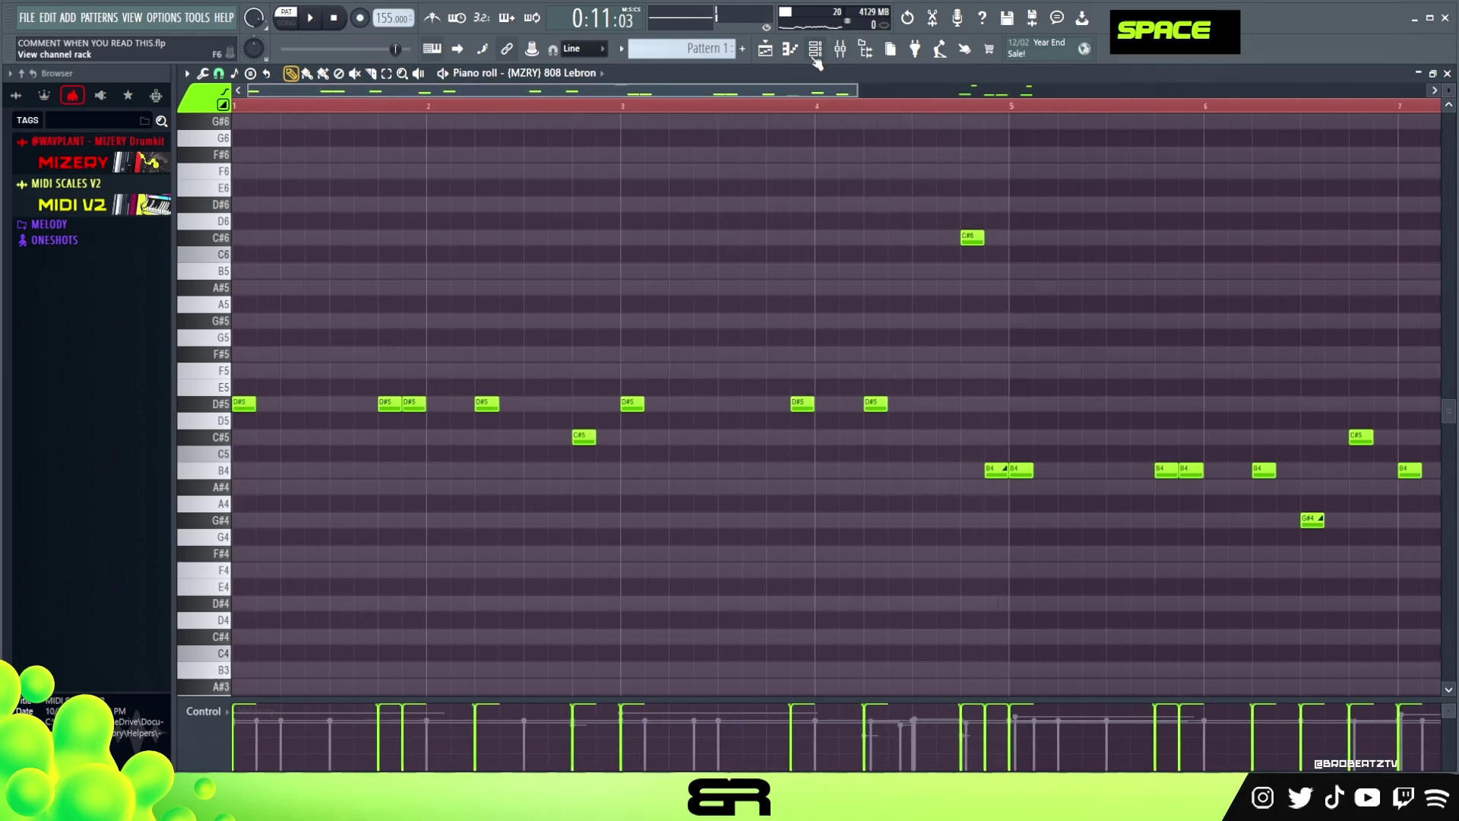
Copy the 808 Lebron notes into the Kick Simple channel and open the kick's piano roll
double_click(751, 111)
scroll(755, 114, down, 1)
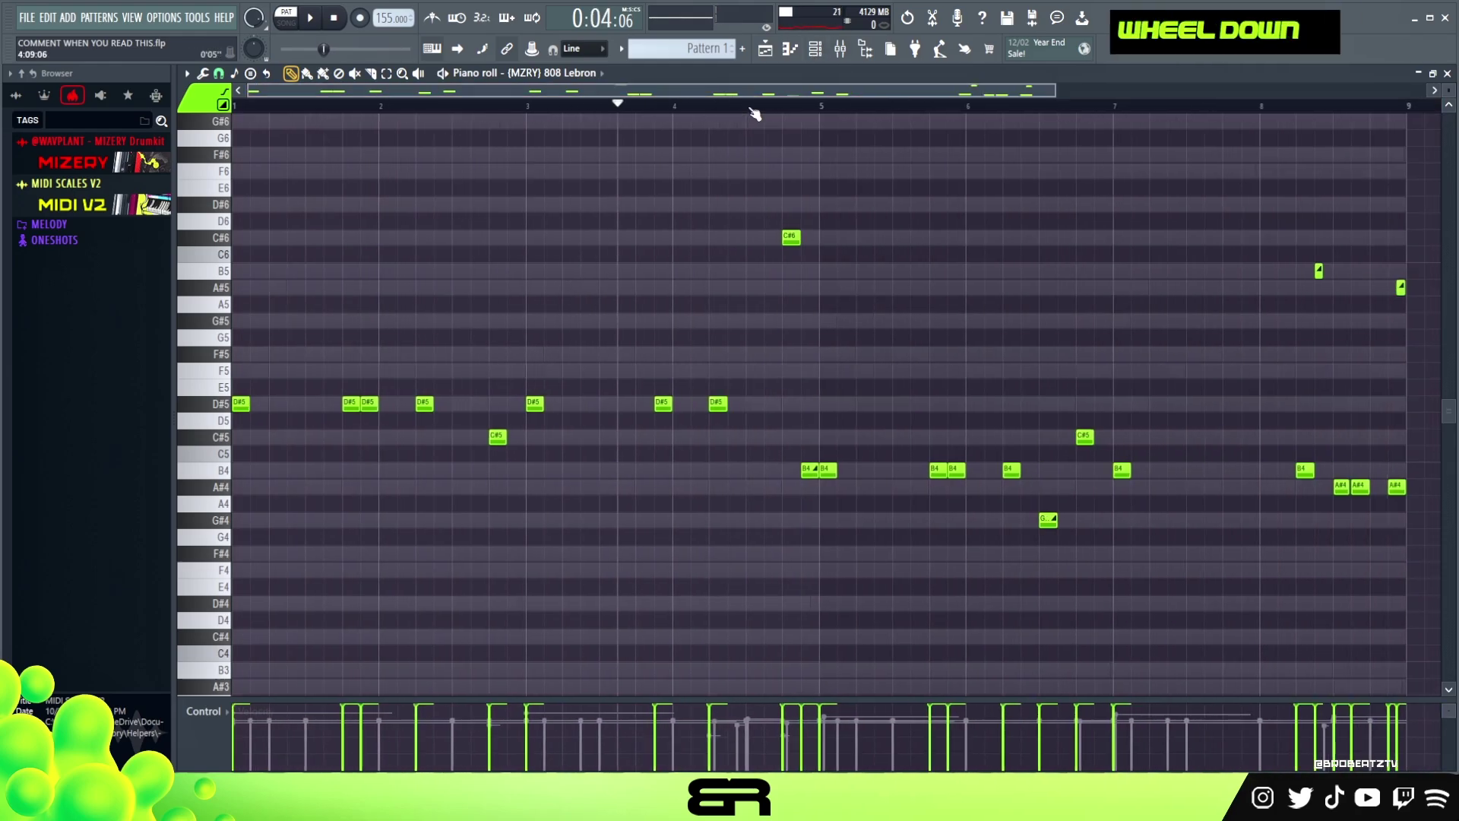
click(818, 56)
key(F6)
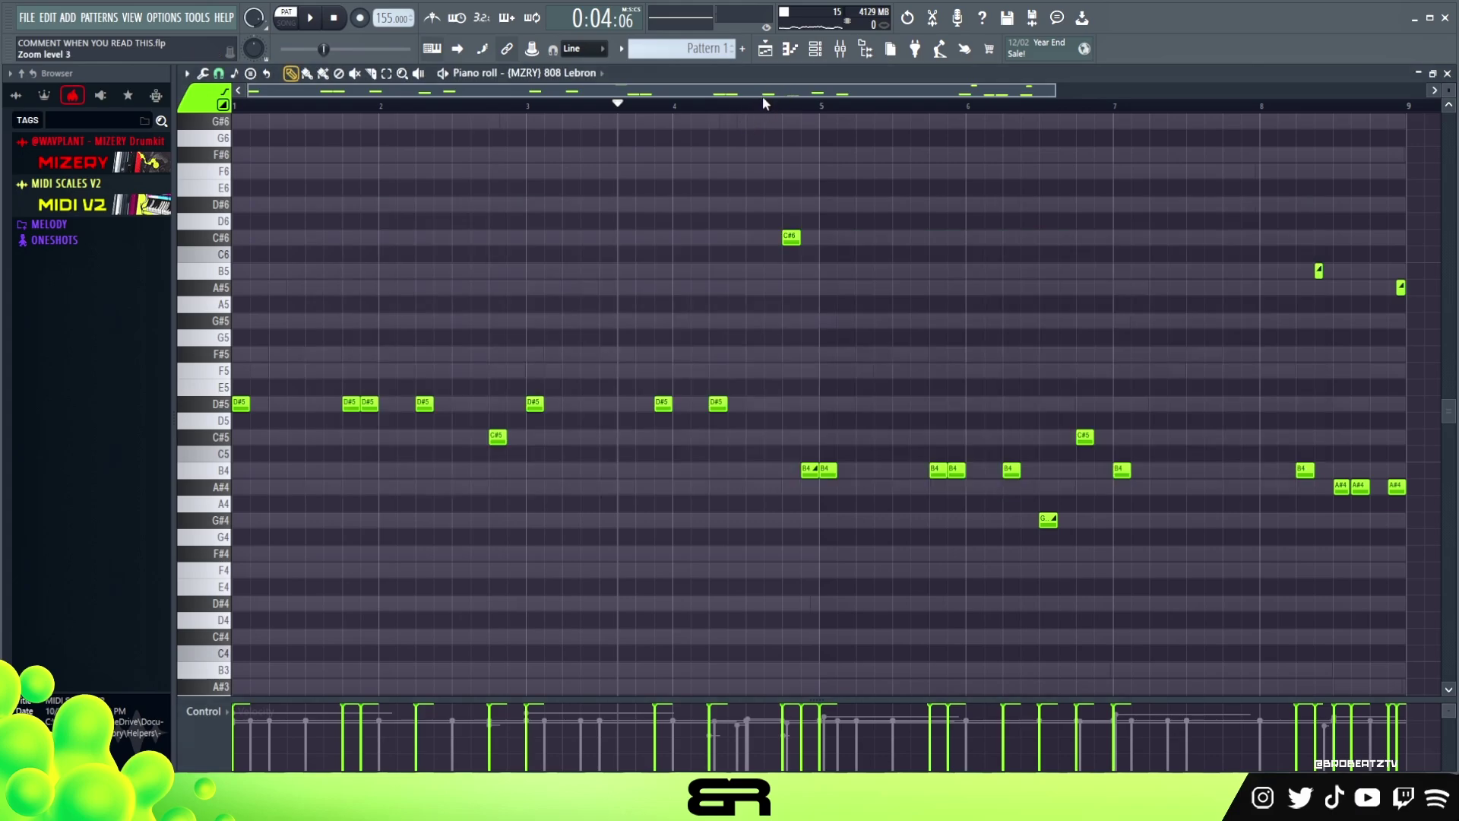
click(815, 49)
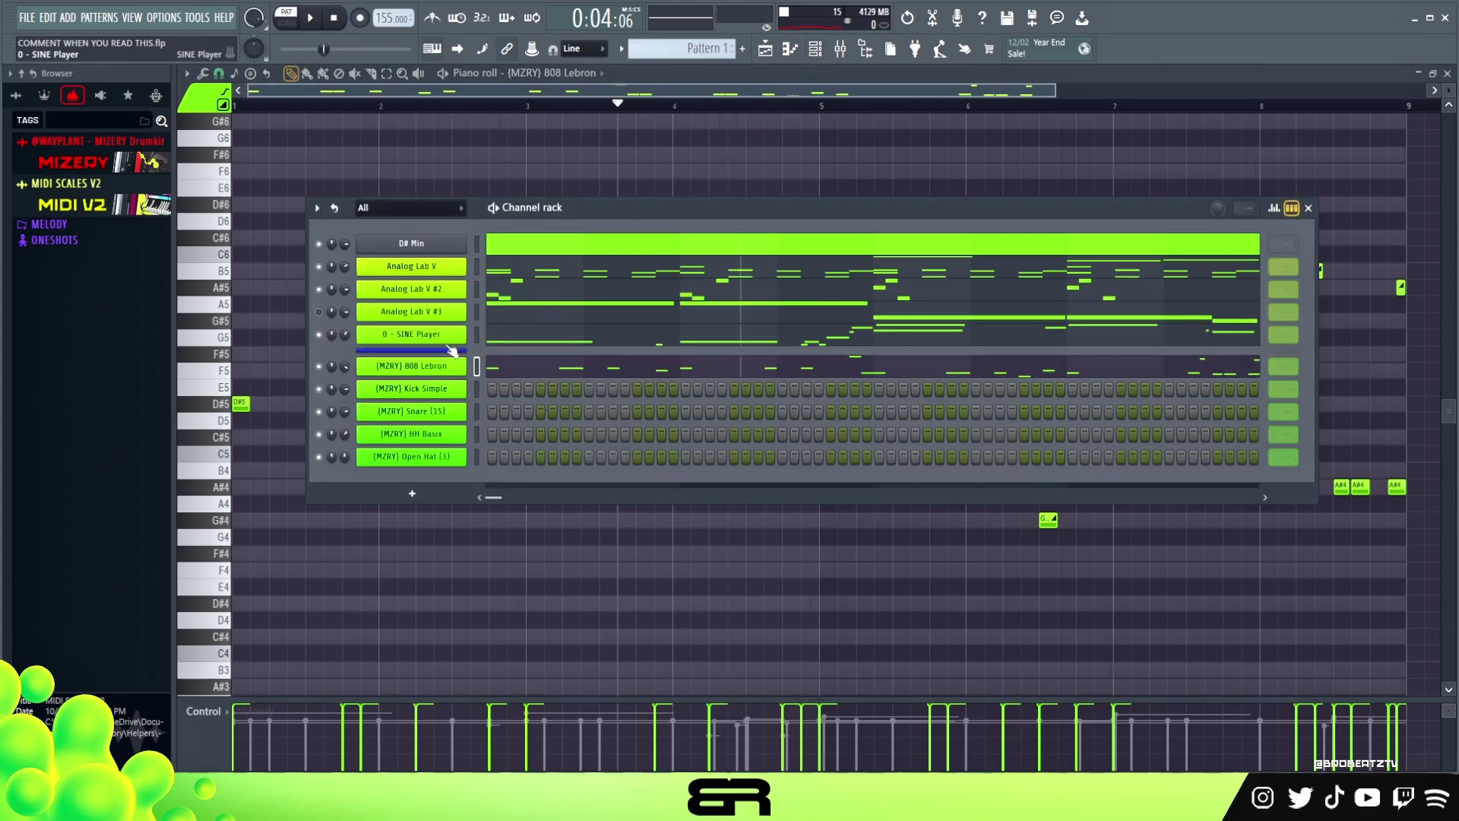
right_click(456, 367)
click(624, 380)
right_click(456, 388)
click(633, 416)
double_click(626, 391)
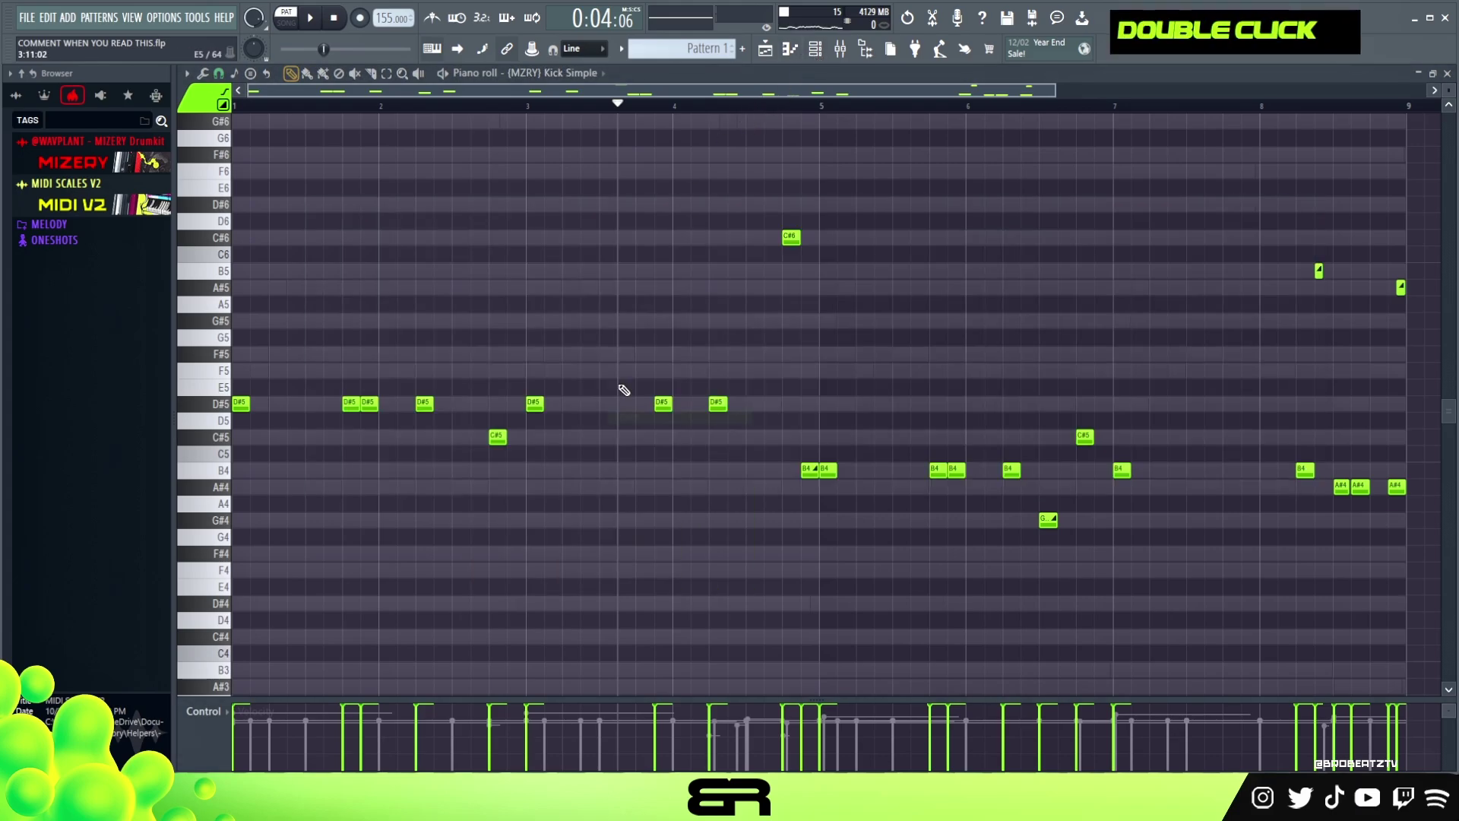
Limit all the kick notes to C5 with the limiter/transposer
key(ctrl+a)
key(alt+k)
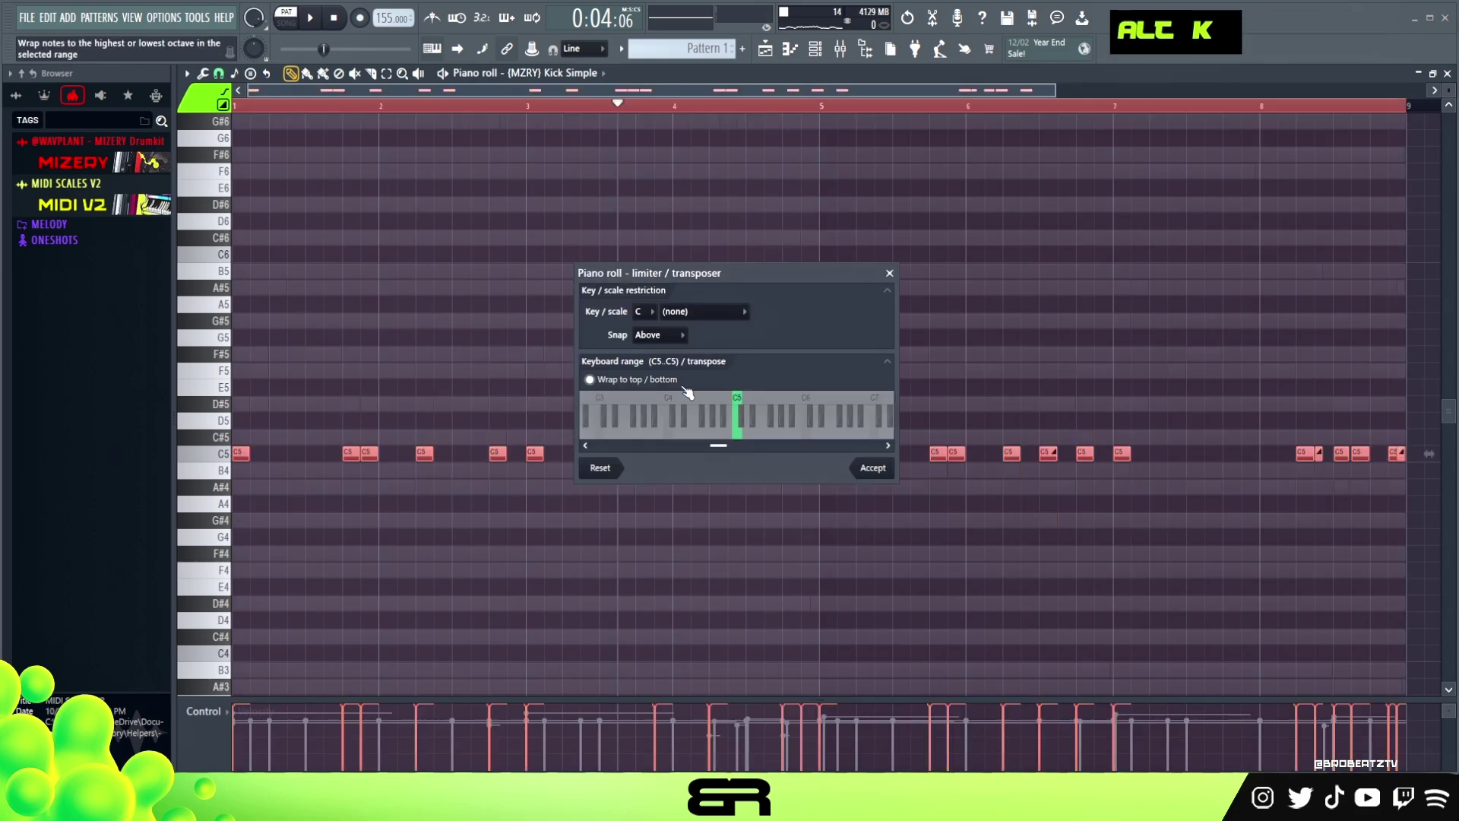
click(874, 468)
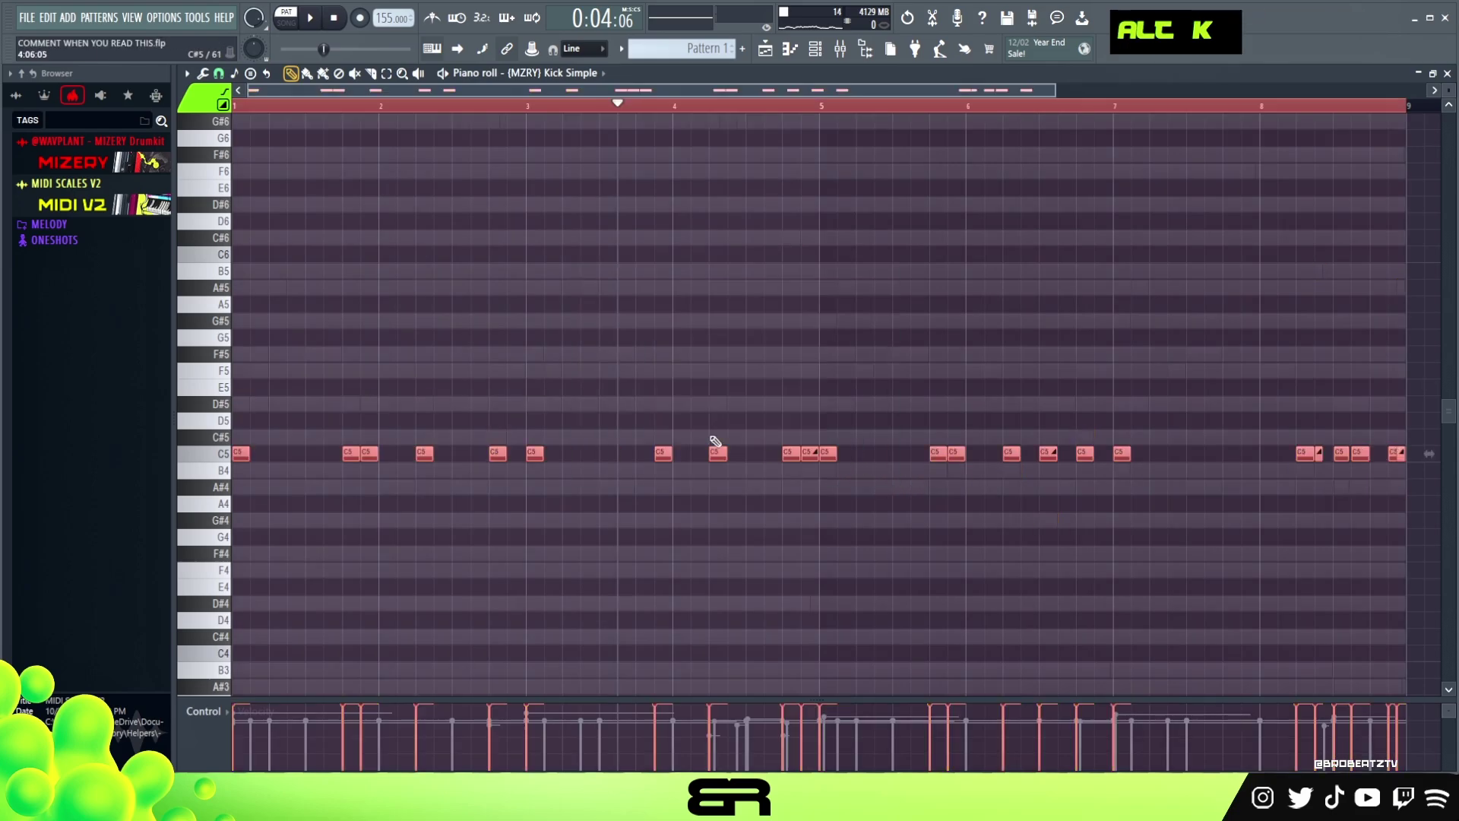
Duplicate all the kick notes down to B4 and lower the copies' velocity during playback
shift+click(256, 455)
drag(245, 455, 245, 477)
alt+scroll(344, 411, down, 2)
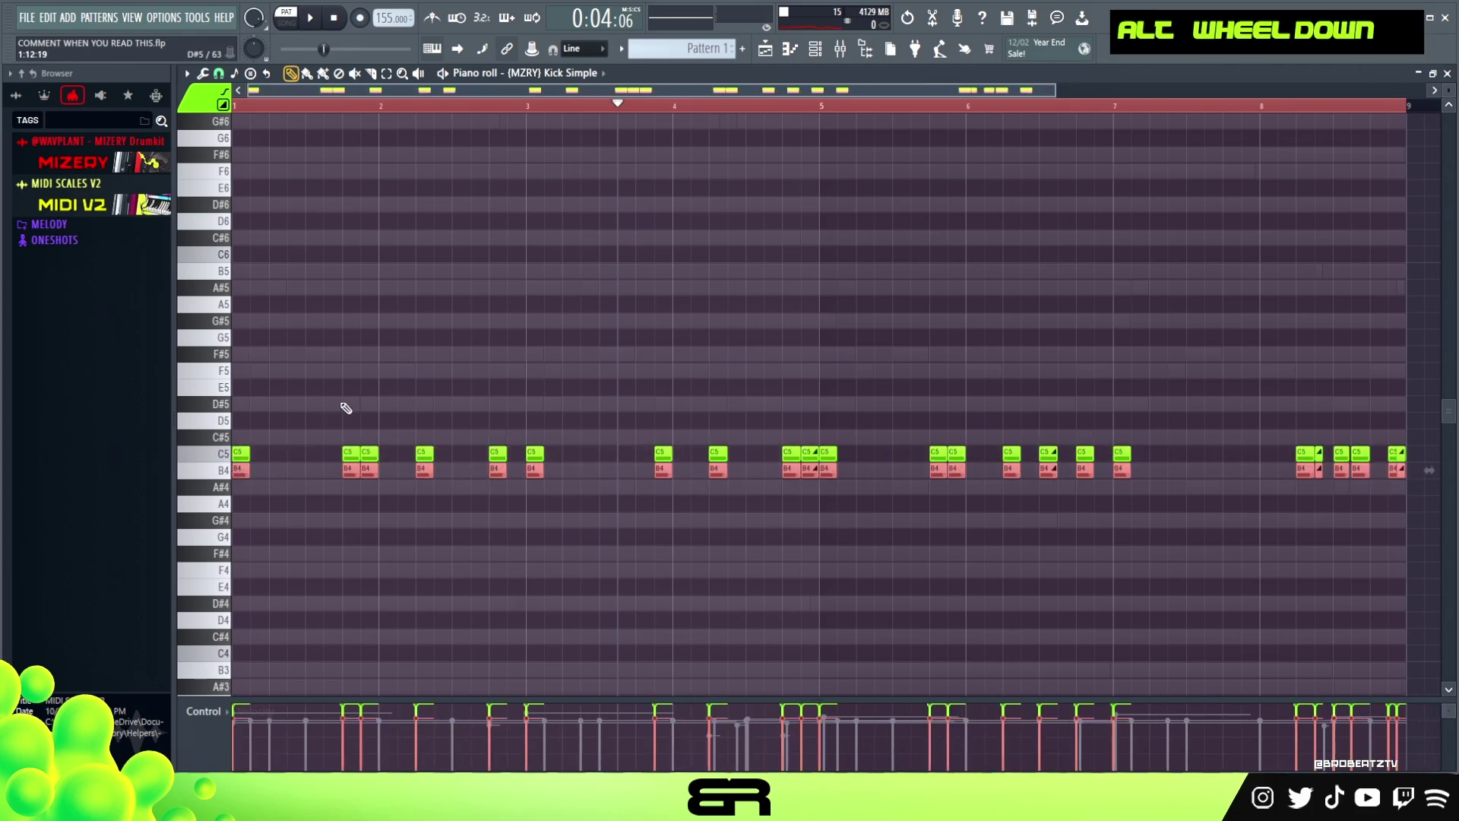
key(space)
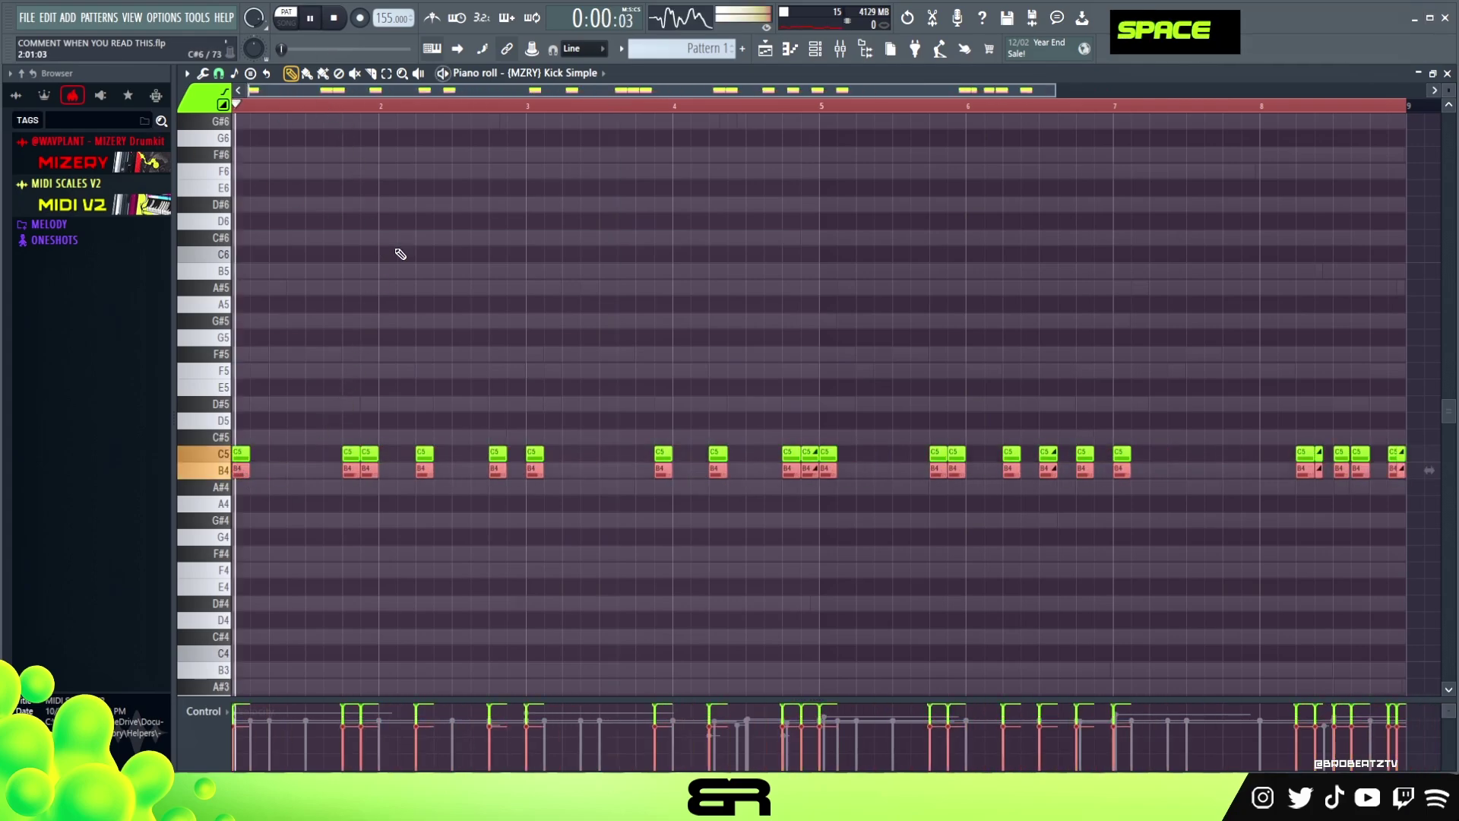
alt+scroll(472, 306, up, 2)
alt+scroll(473, 307, down, 2)
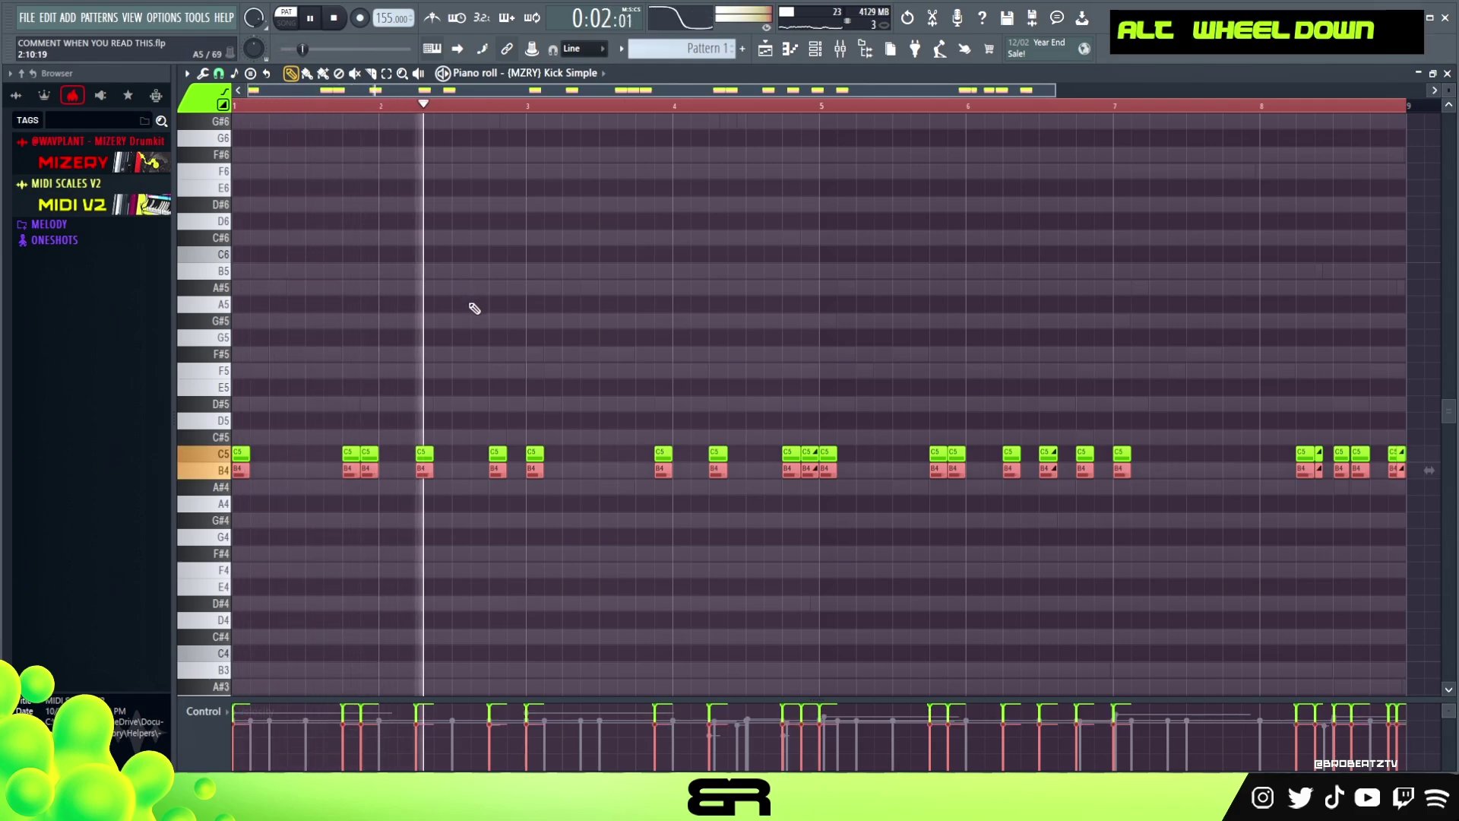
alt+scroll(474, 308, down, 1)
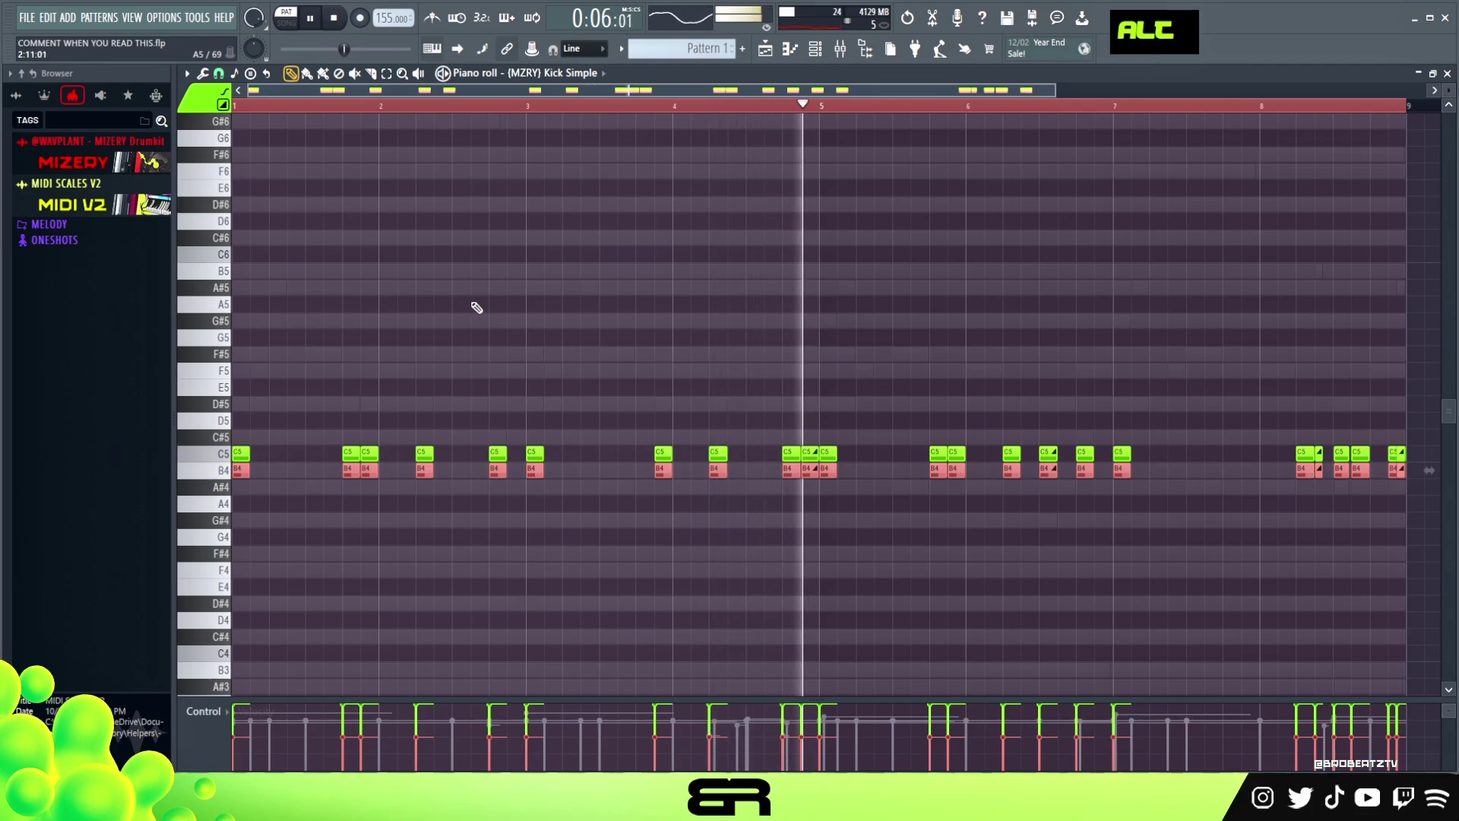
key(alt)
alt+scroll(561, 298, down, 1)
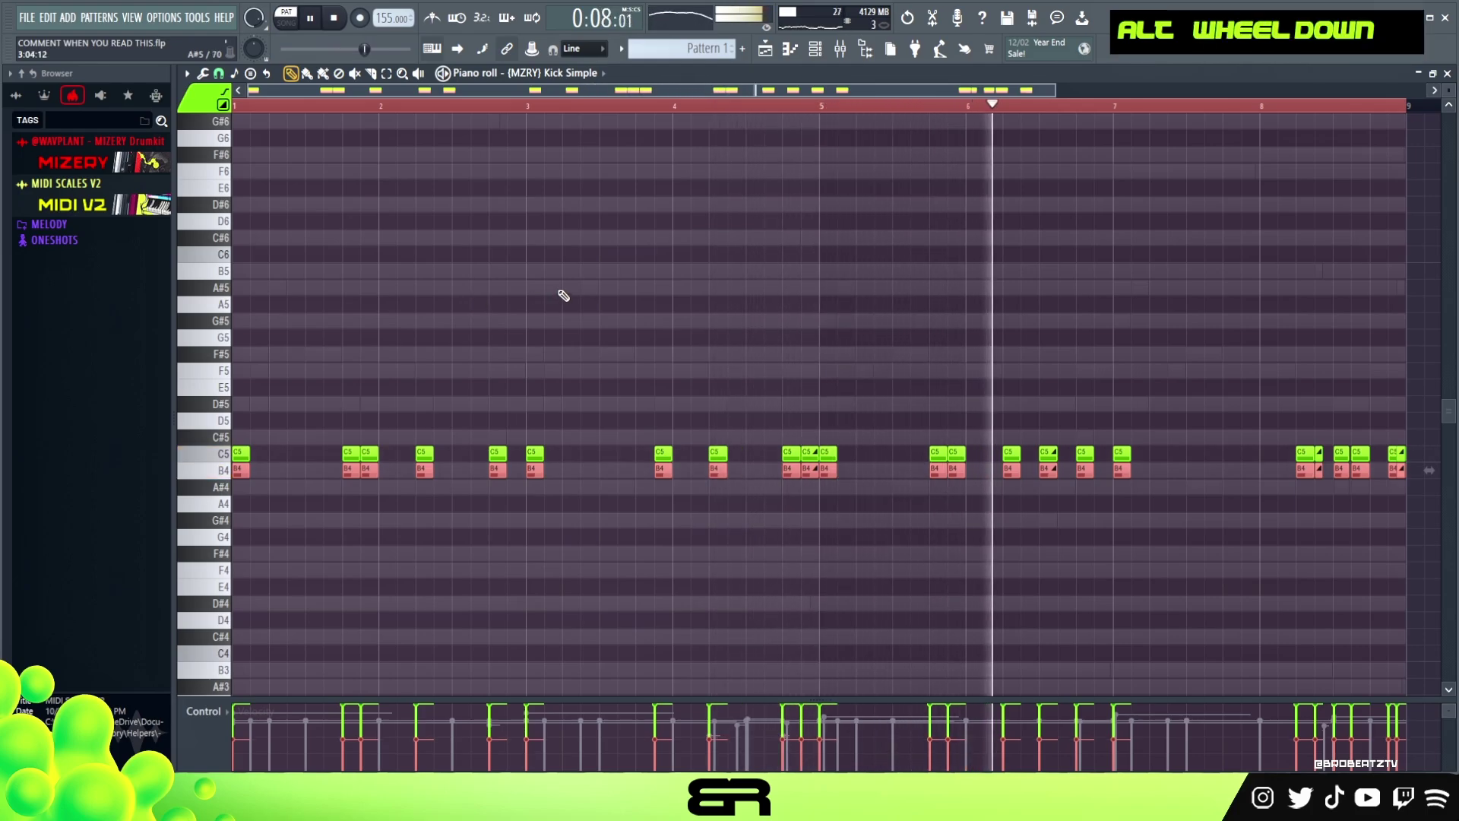
key(space)
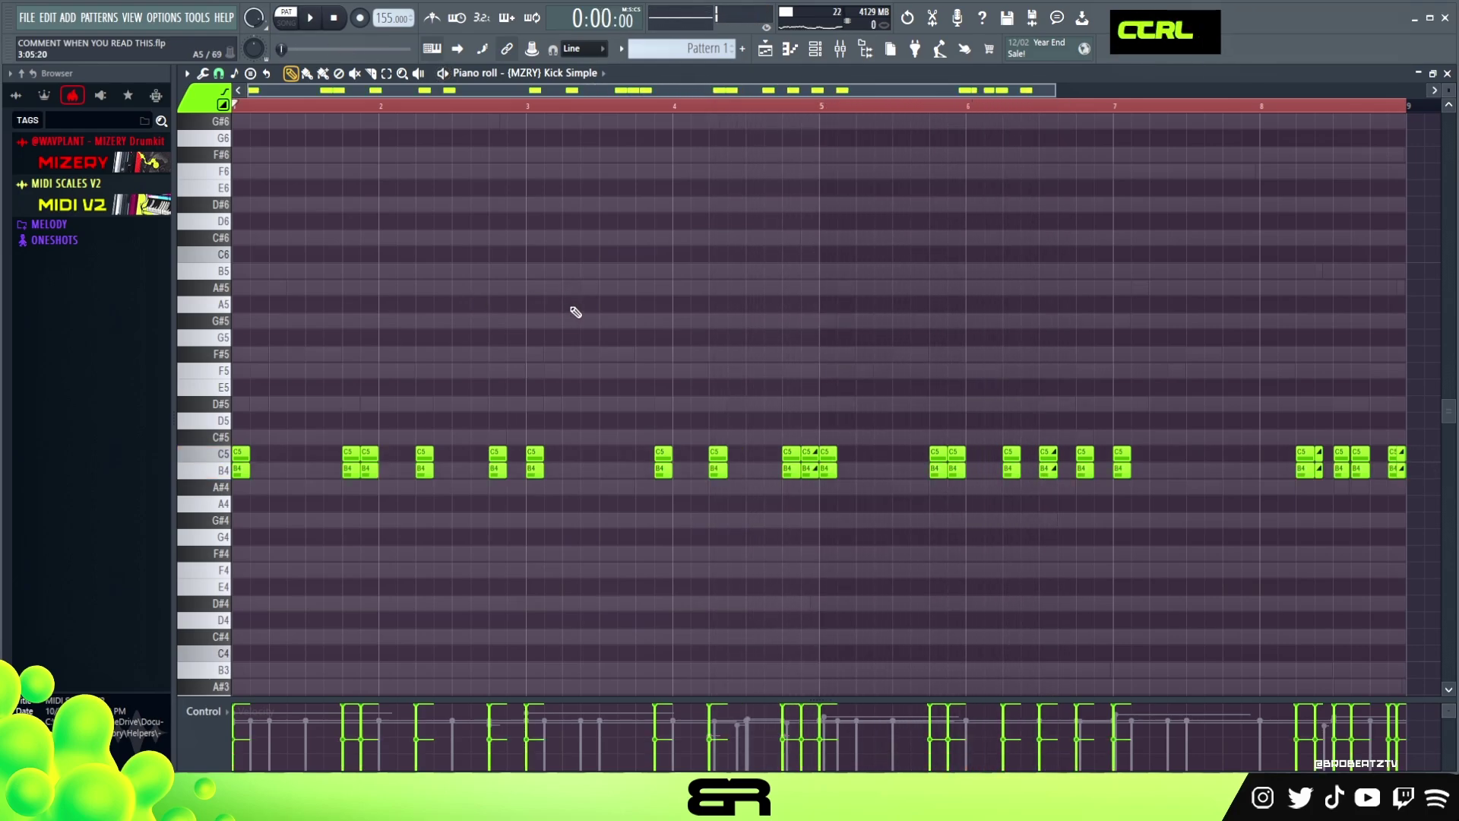
Quantize all the kick notes and clear the selection
key(ctrl+a)
right_click(774, 210)
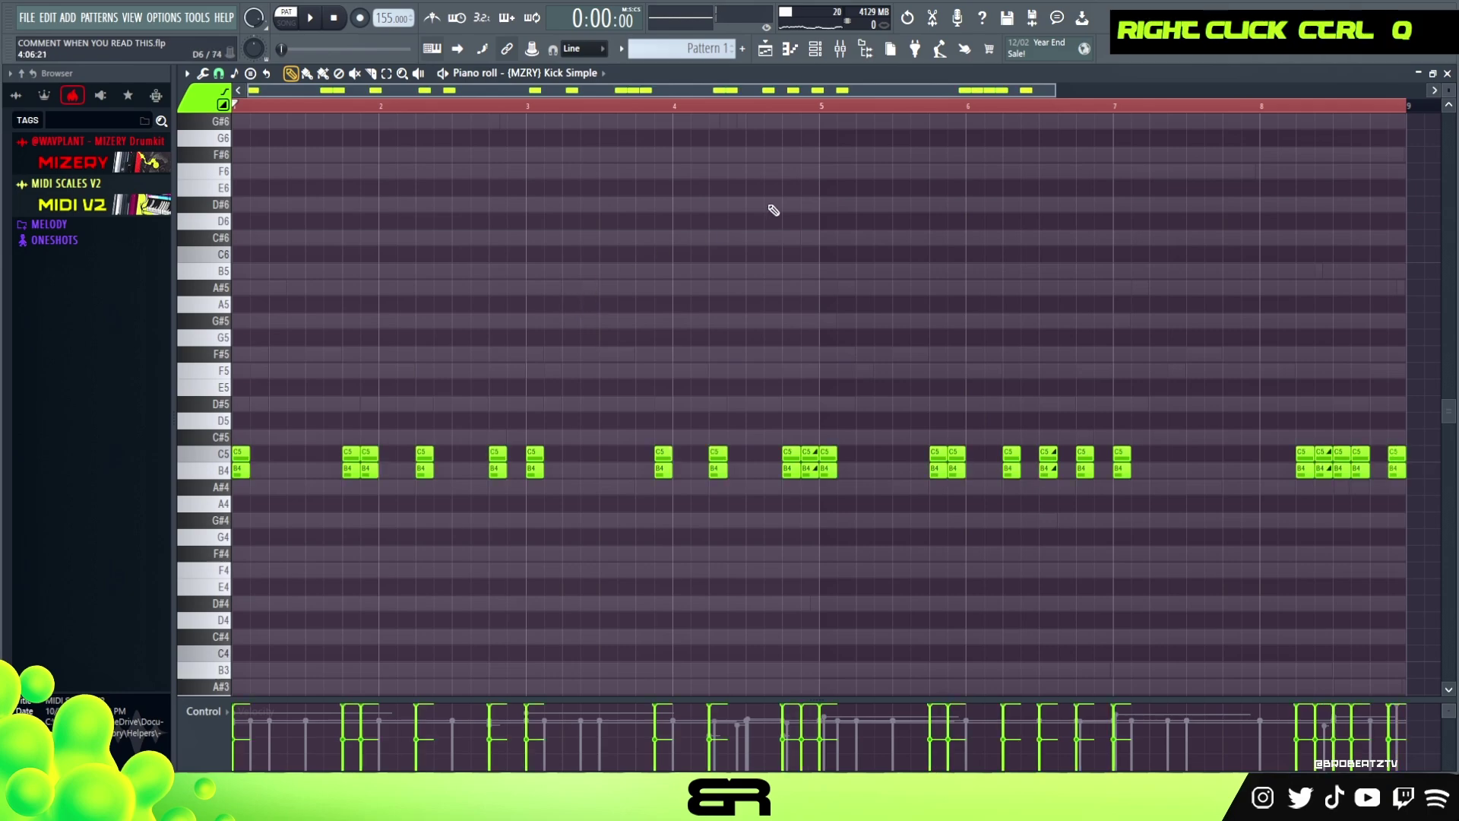
Mute Analog Lab V #2, SINE Player, 808 Lebron and Kick Simple, and place a Snare (15) hit on step 9 looping every bar
click(817, 50)
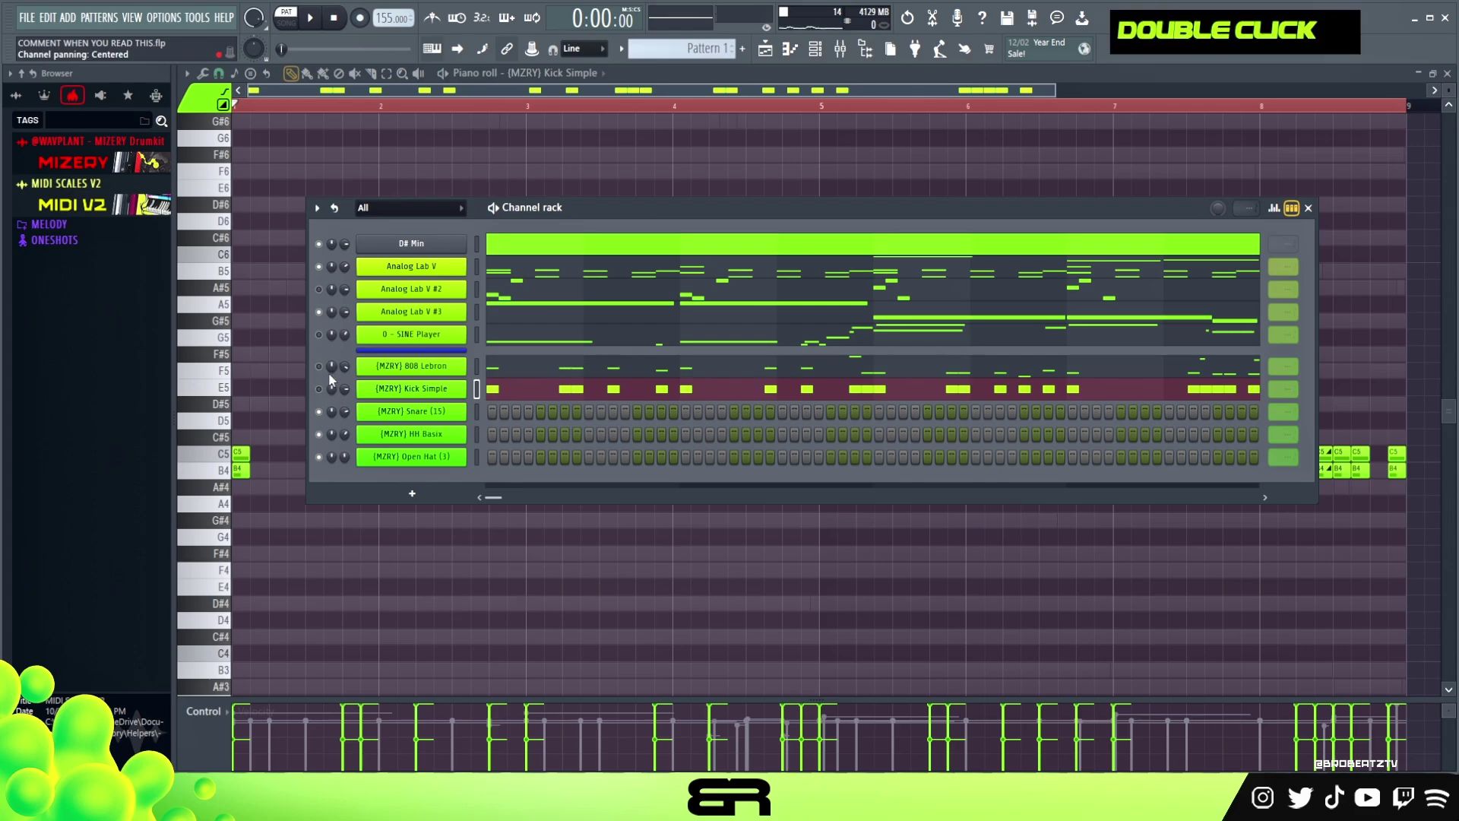
drag(568, 216, 554, 202)
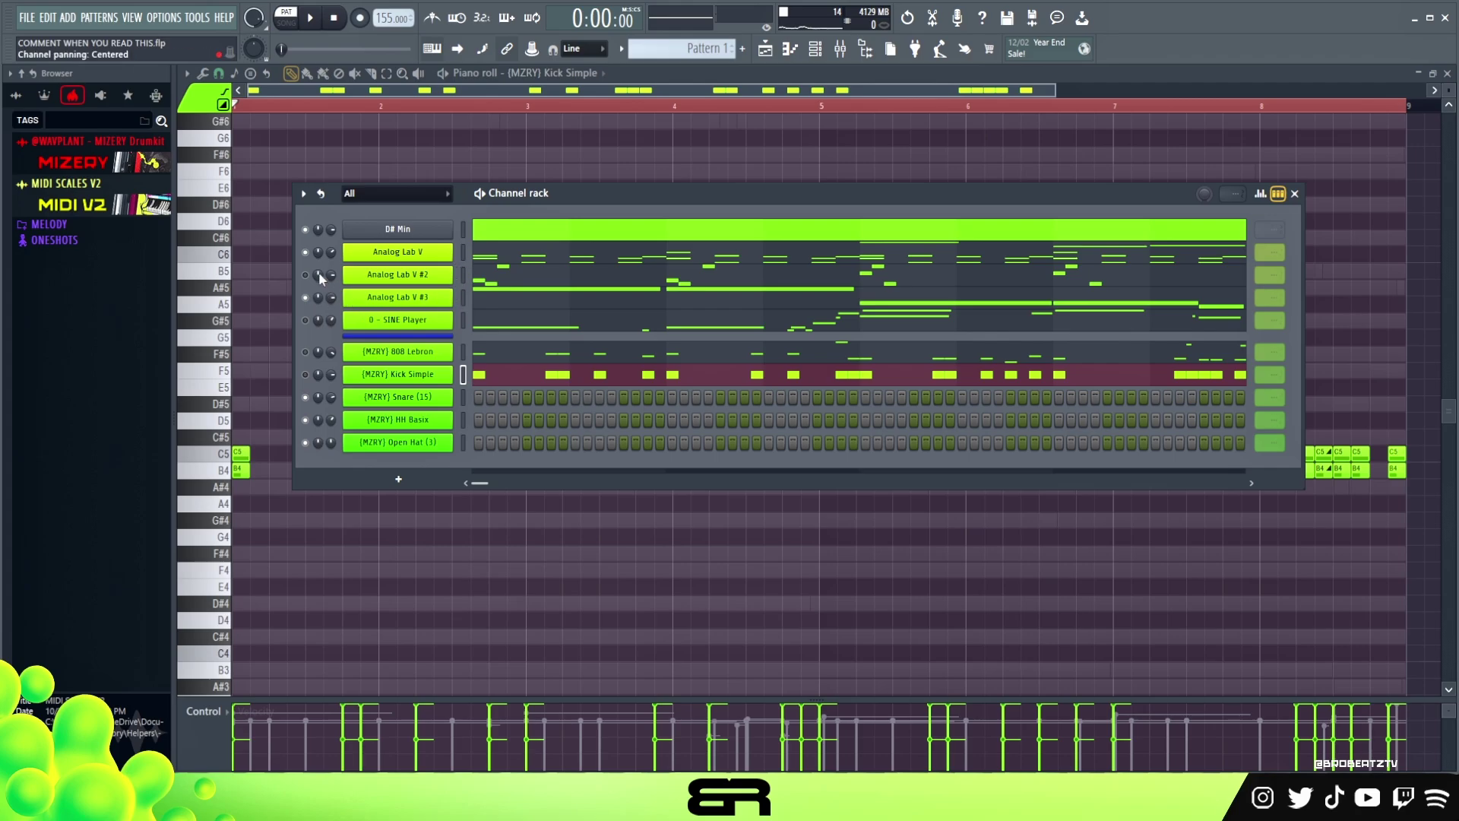
drag(567, 198, 567, 177)
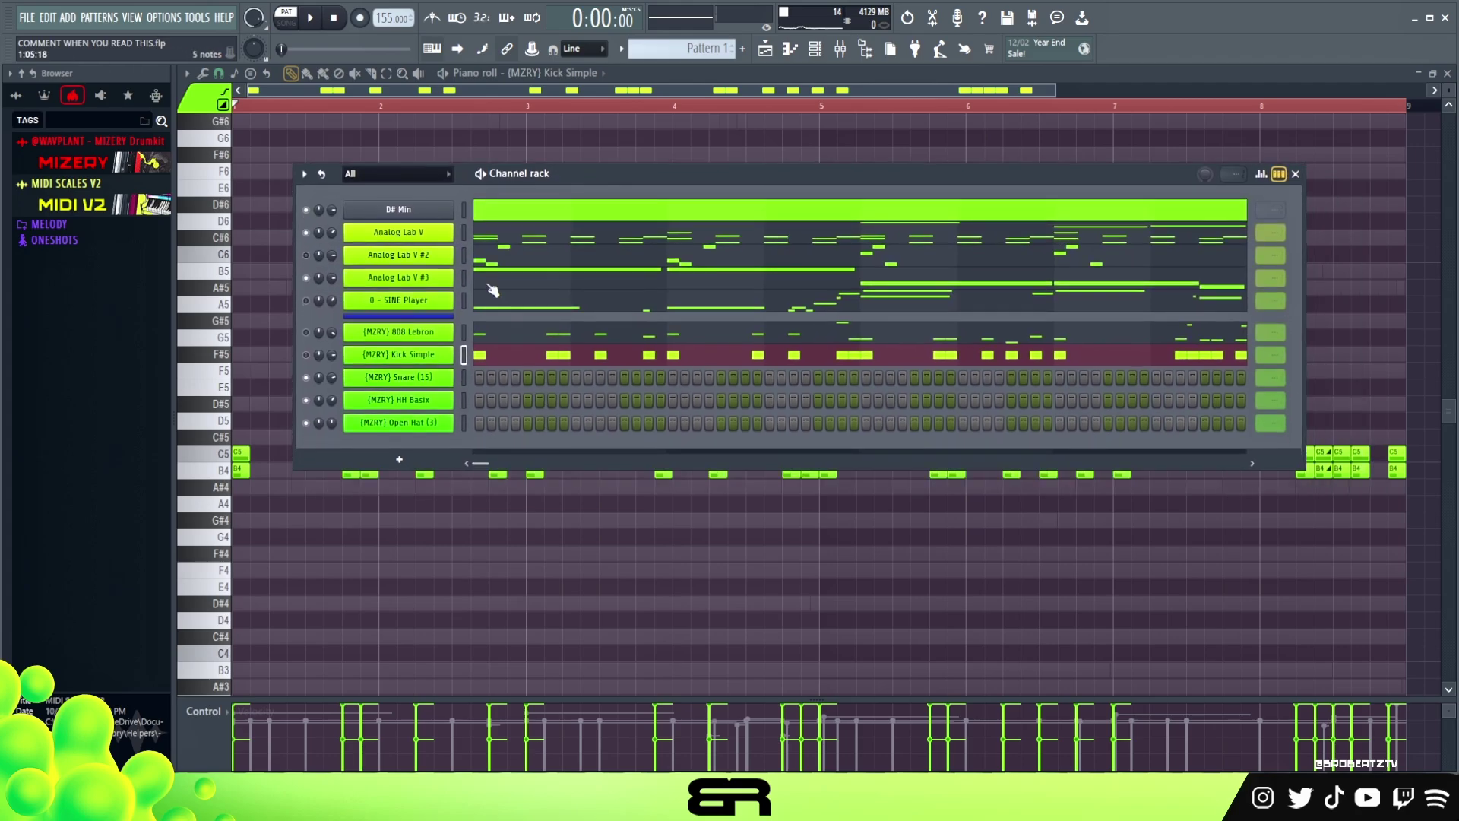
click(577, 378)
scroll(1261, 386, down, 1)
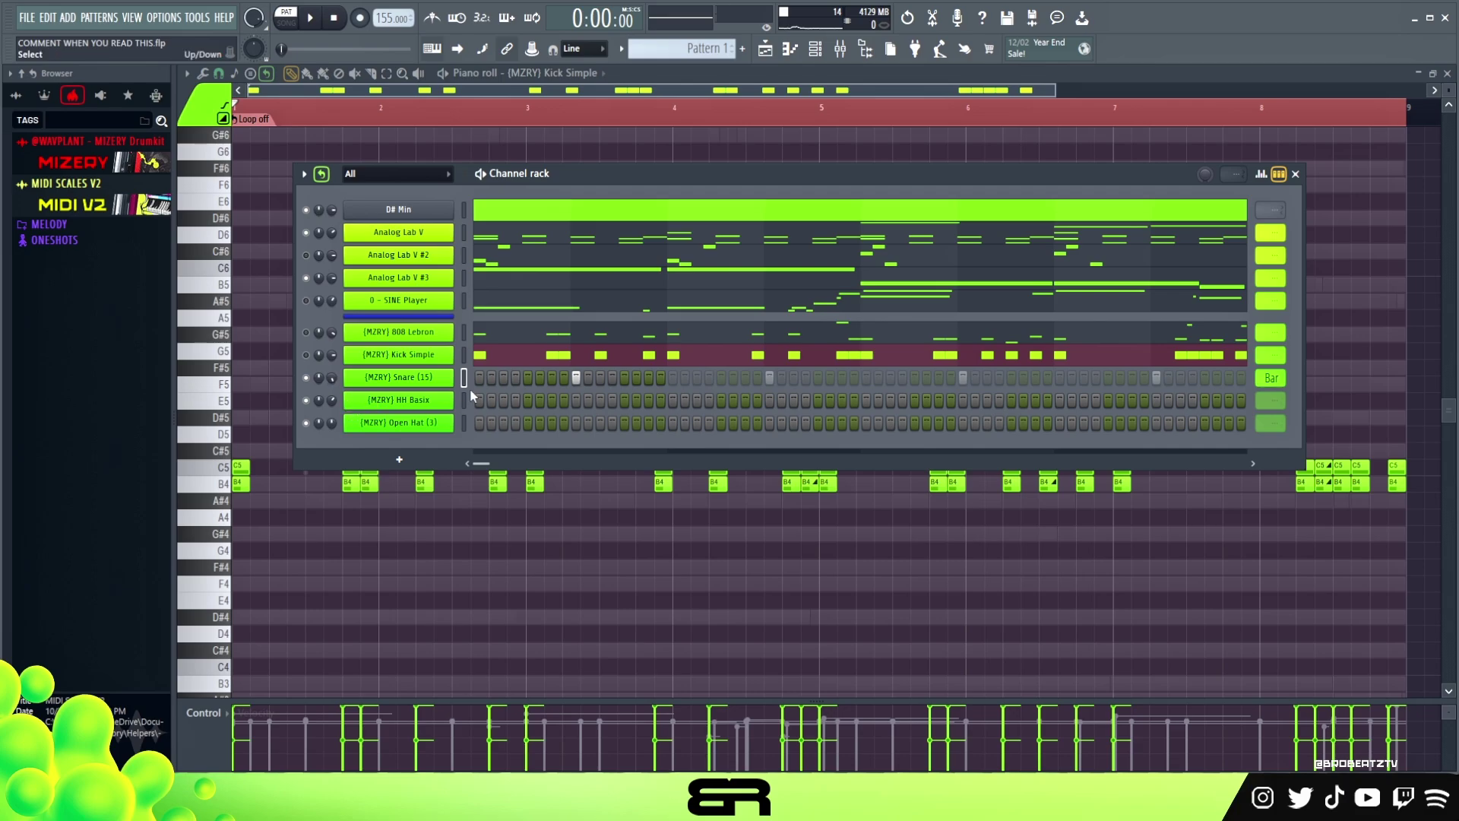
Program a looping two-bar HH Basix pattern on every other step with extra hits late in each bar, and play it back
double_click(528, 401)
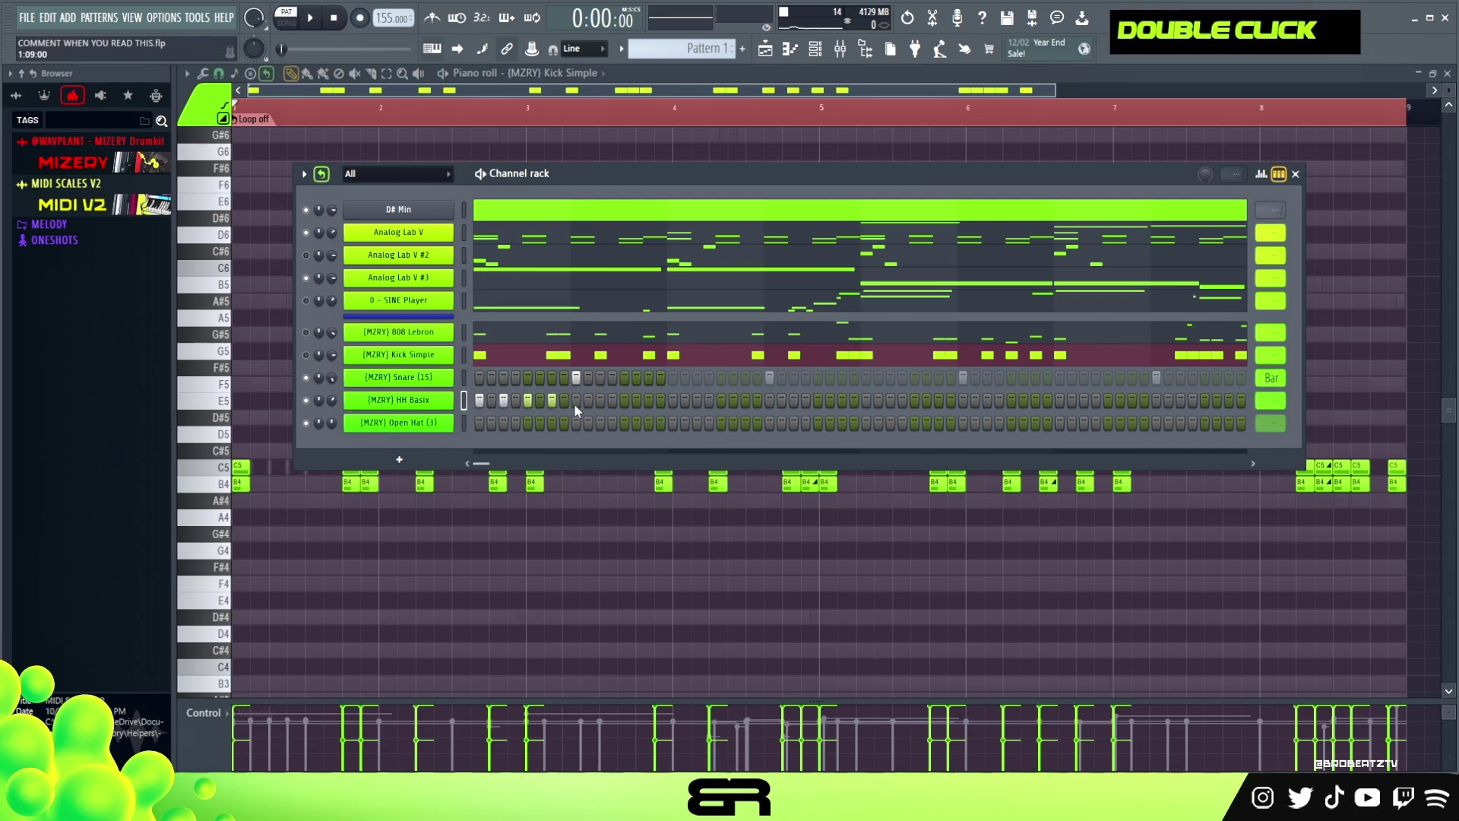
mouse_move(622, 402)
mouse_down()
mouse_move(647, 403)
mouse_move(634, 406)
mouse_up()
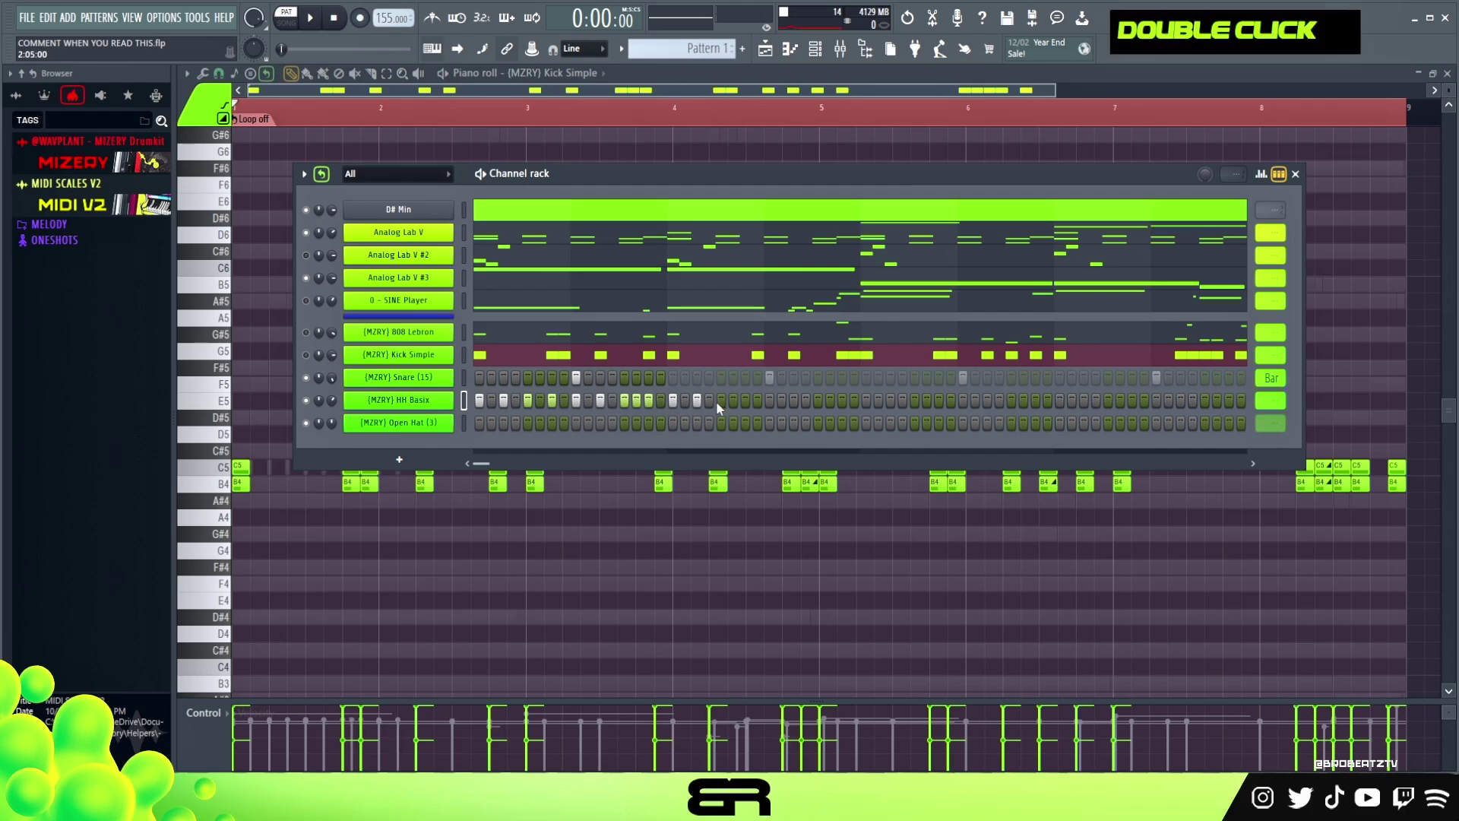
click(794, 401)
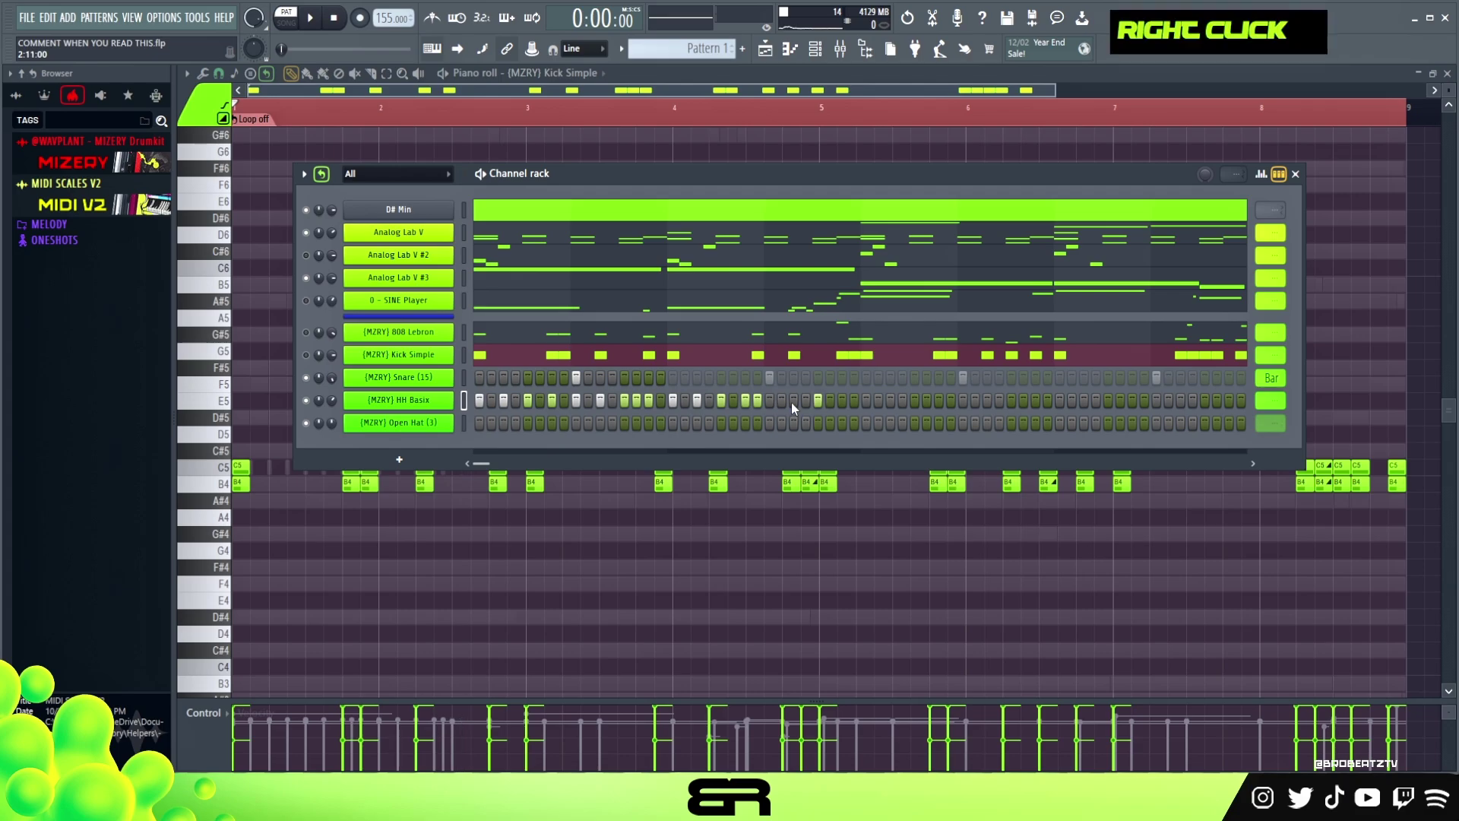
click(830, 401)
right_click(852, 401)
scroll(1269, 403, down, 1)
key(space)
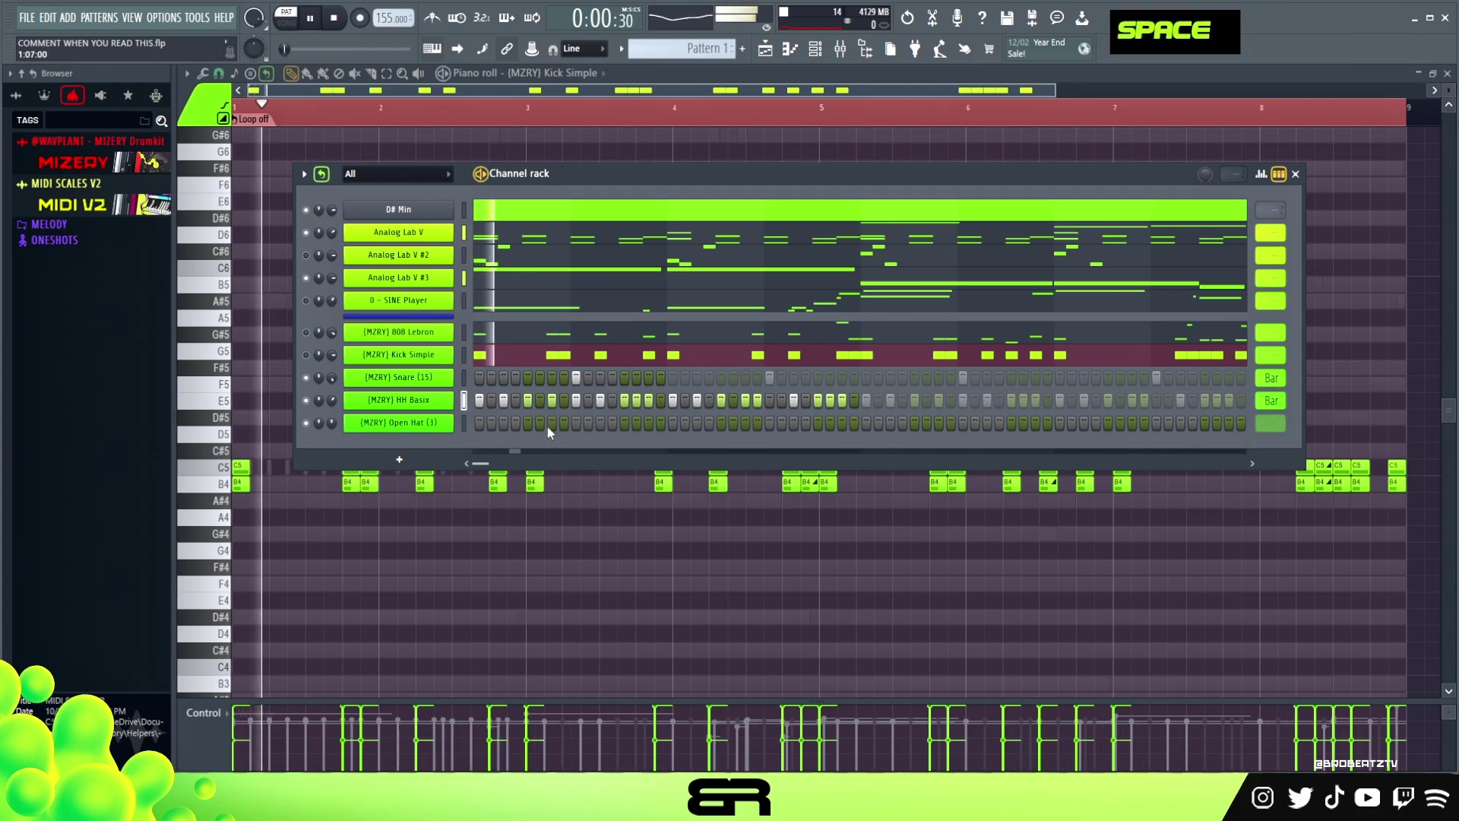
Open the HH Basix pattern in the piano roll, chop its first note into a short roll, and play it back
key(space)
right_click(453, 394)
click(479, 404)
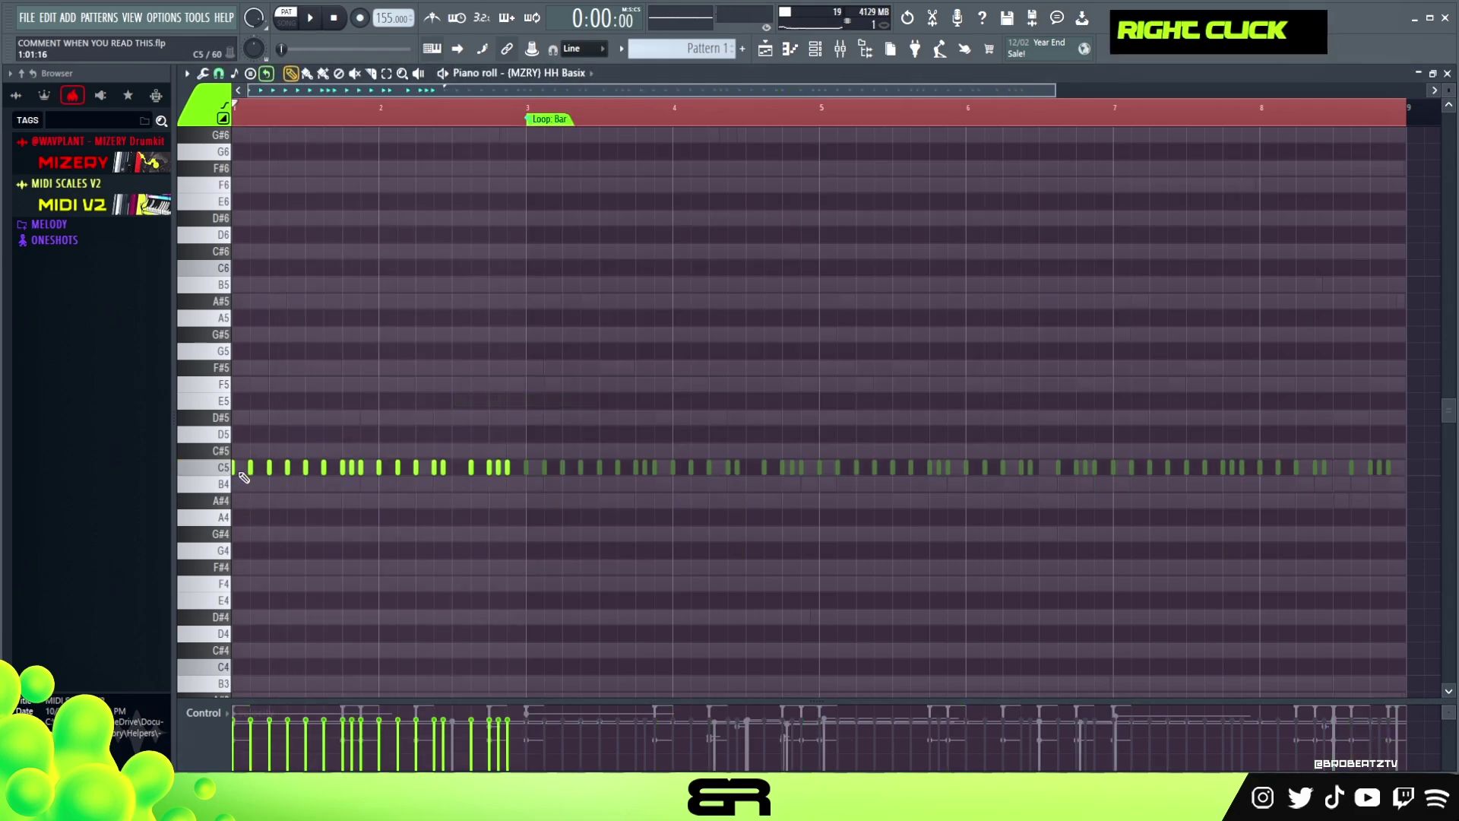
ctrl+click(239, 469)
key(alt+u)
click(836, 472)
key(space)
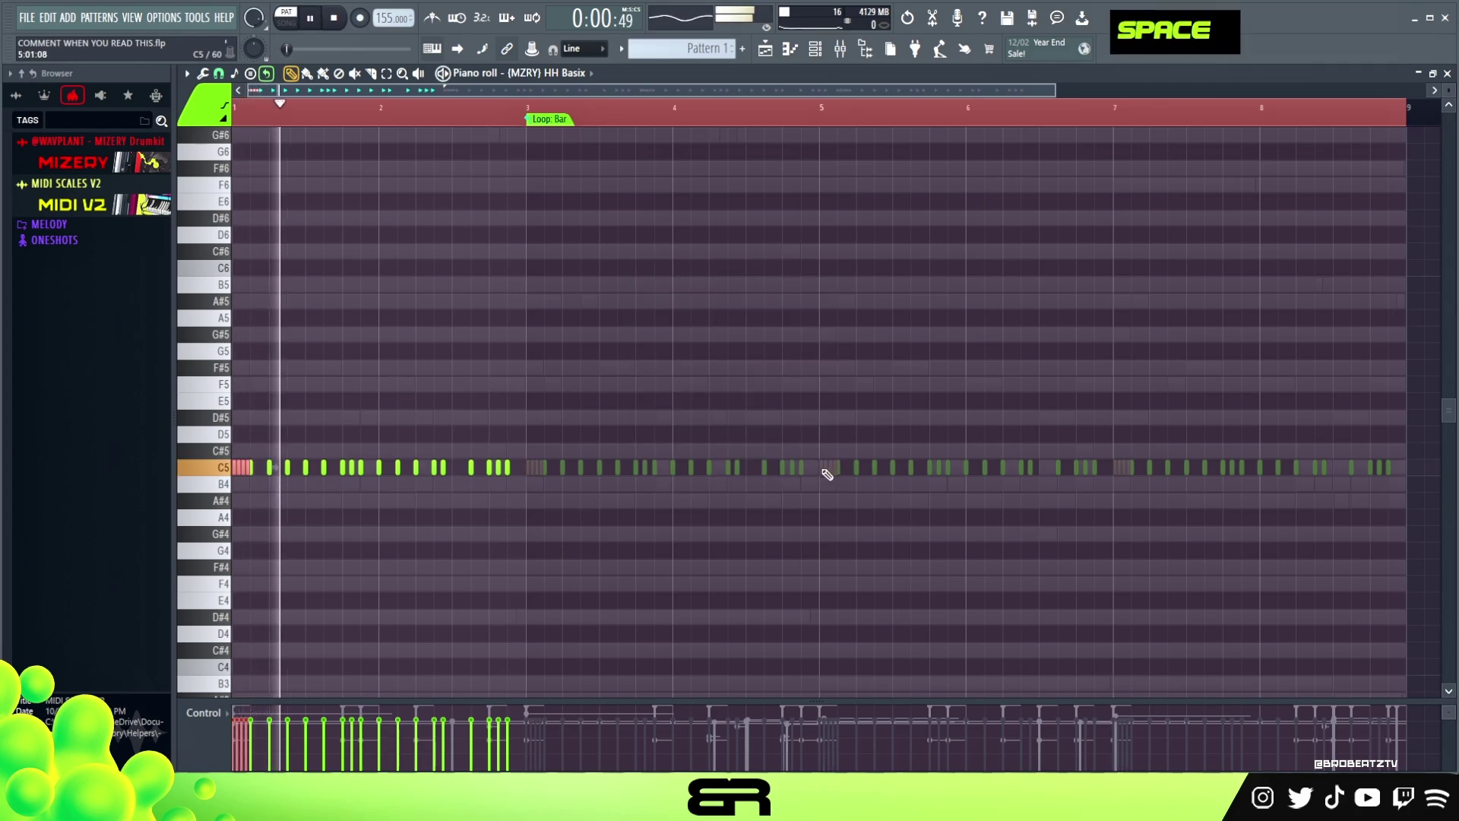
Lower the velocity of the first hi-hat roll's notes, clear the selection, and play the pattern back
ctrl+click(246, 482)
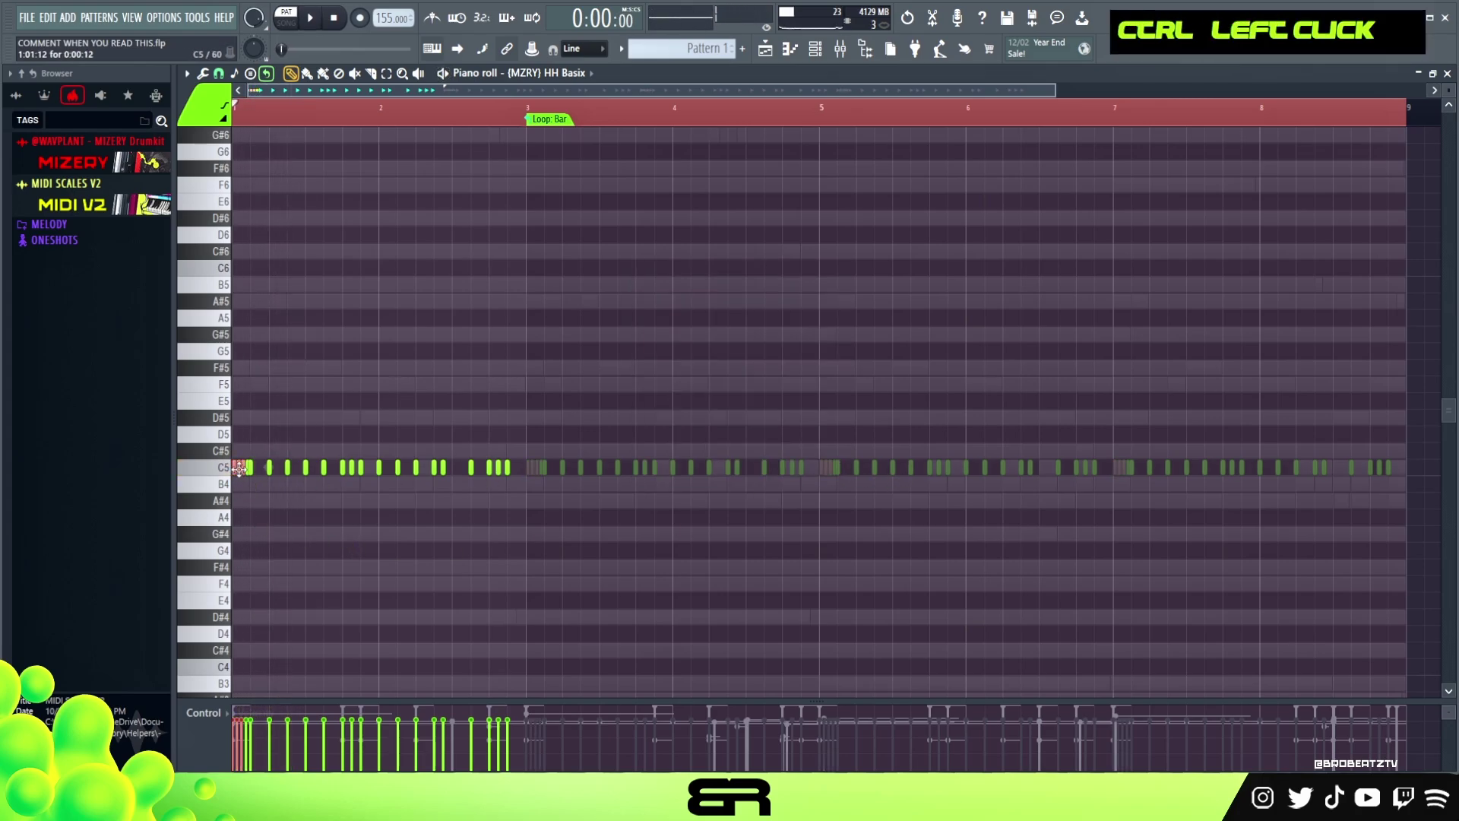
key(space)
scroll(244, 467, down, 3)
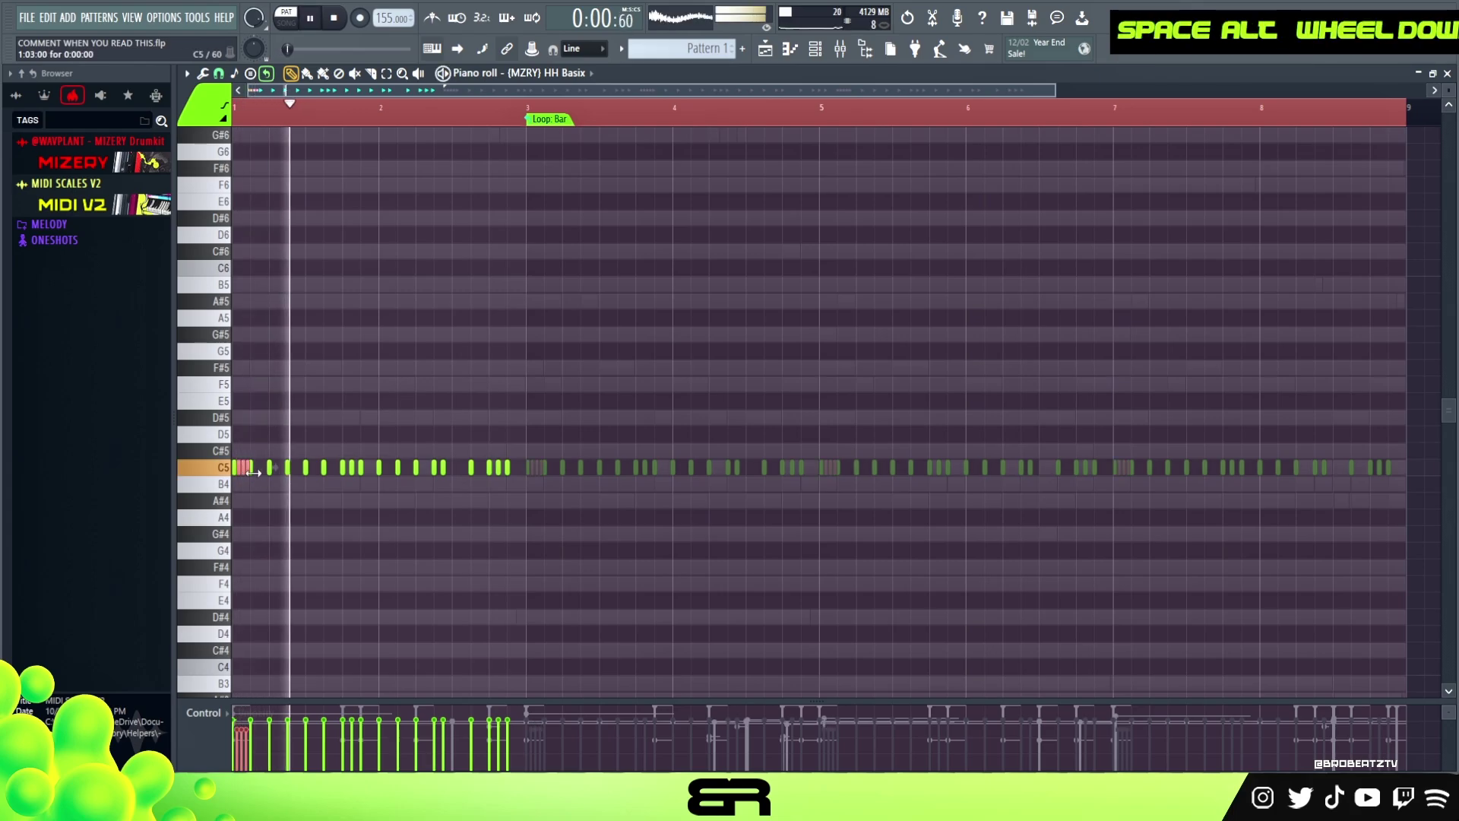
right_click(377, 517)
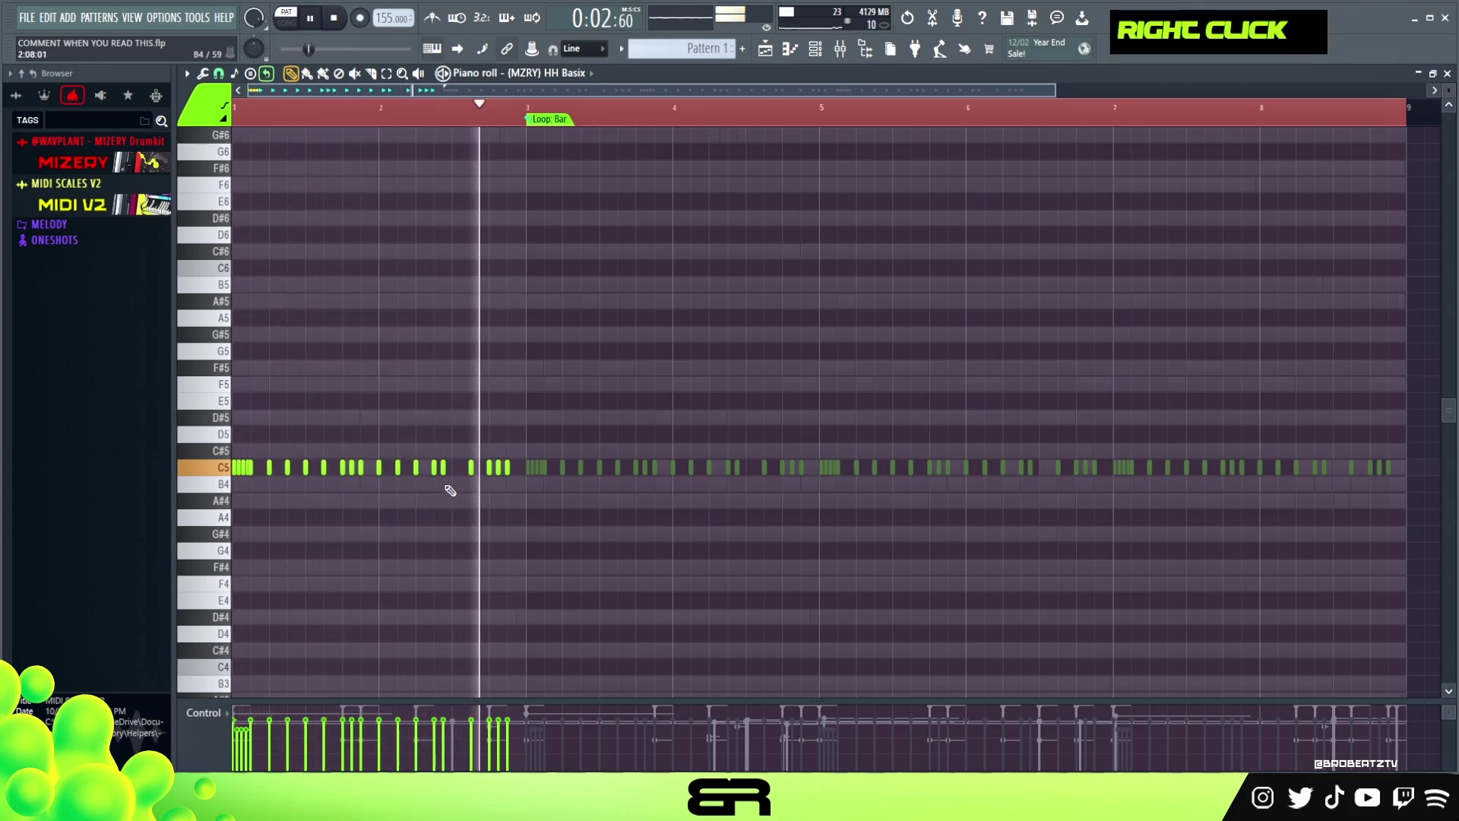
key(F6)
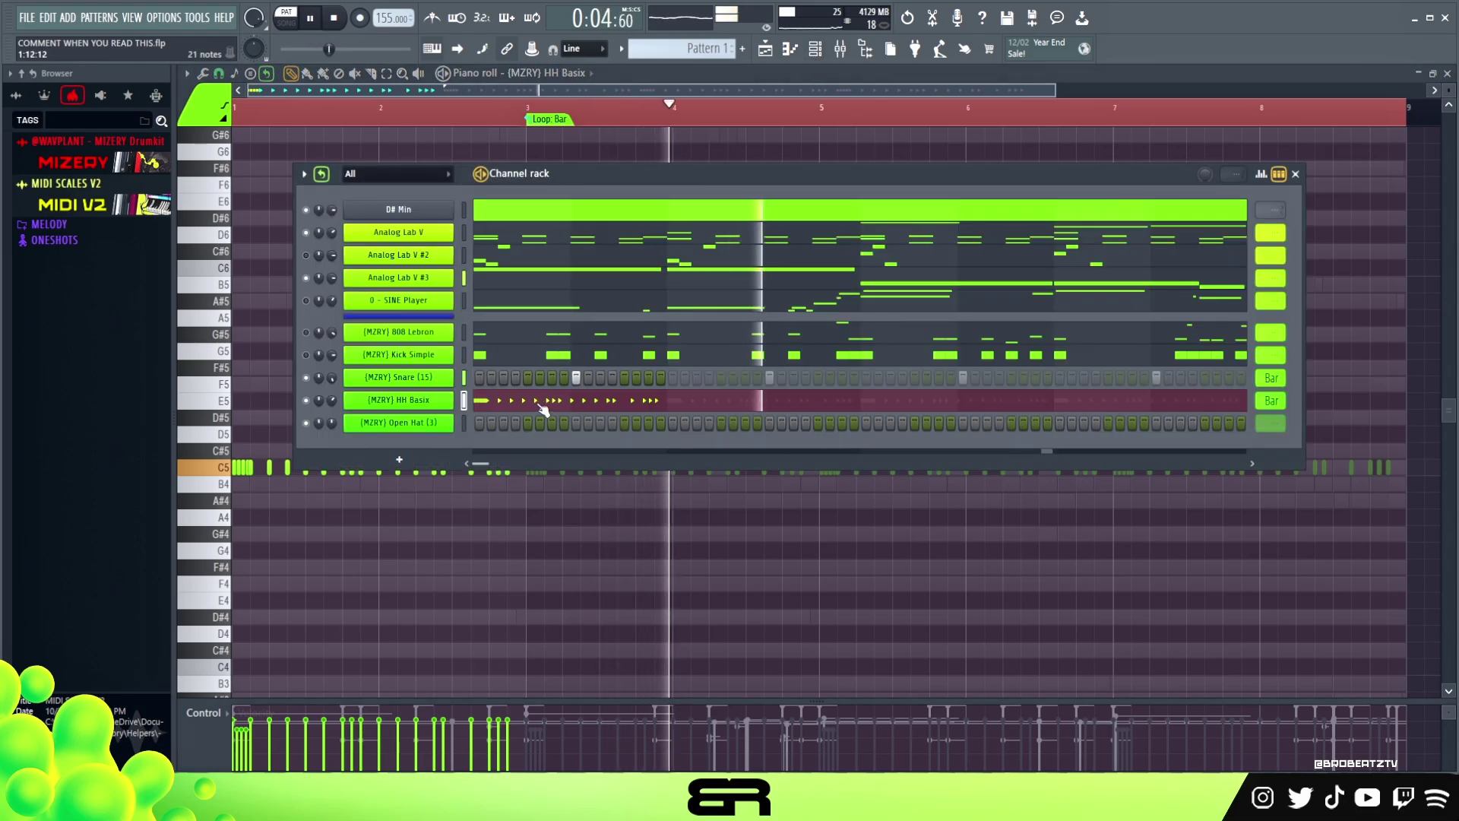
key(space)
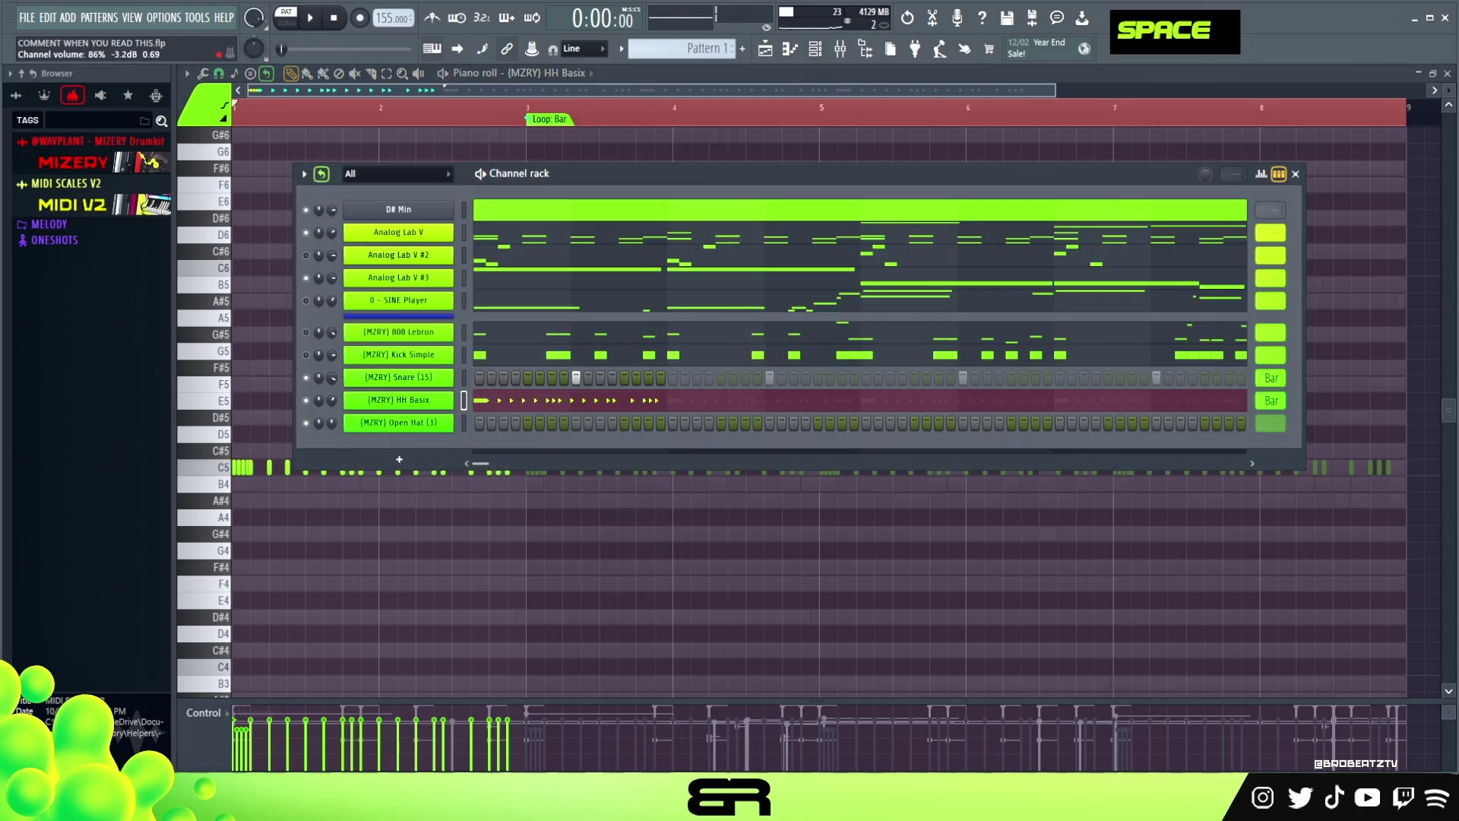
key(space)
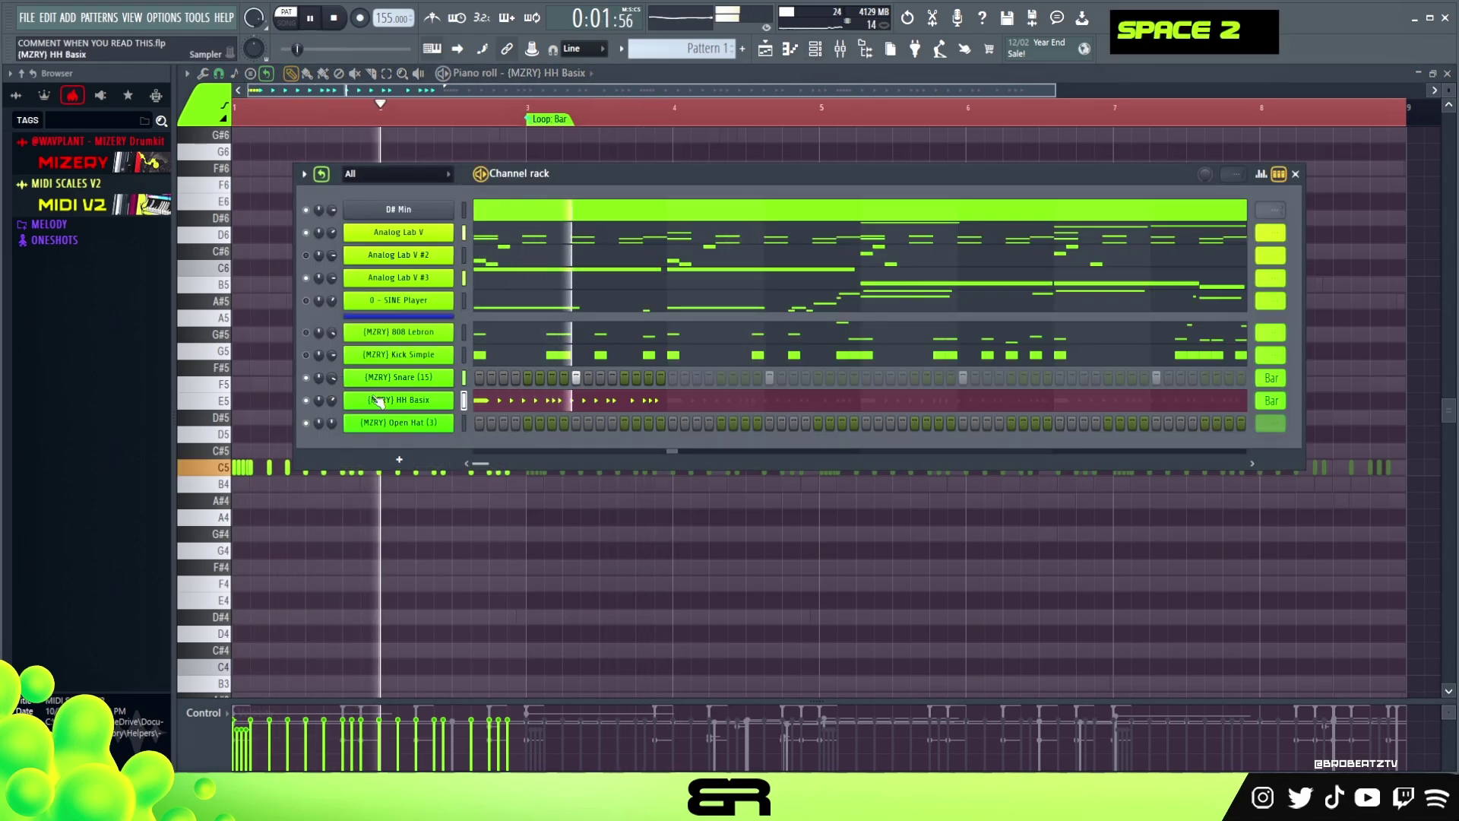
key(space)
key(space)
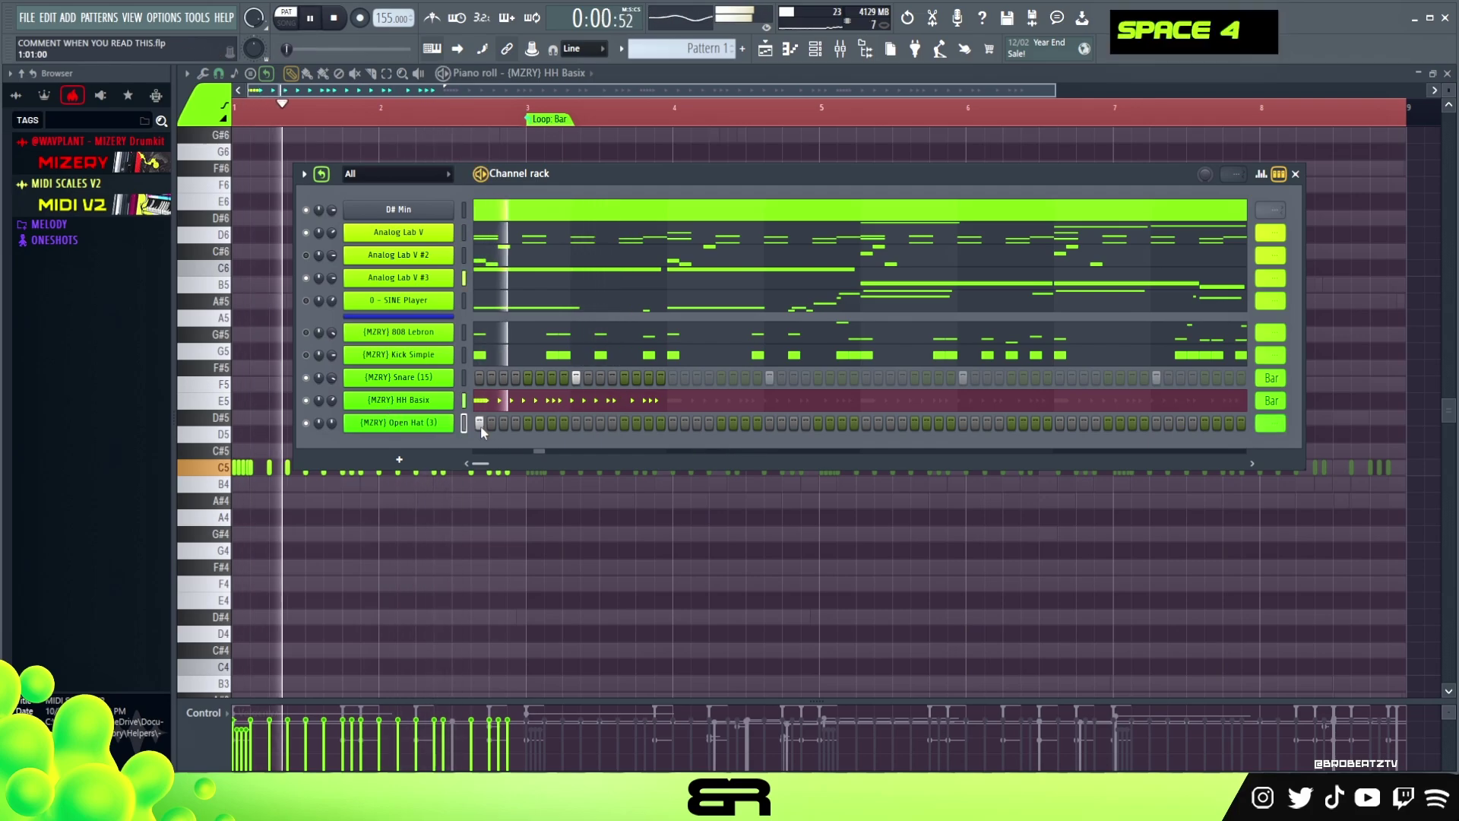
Place an Open Hat (3) hit on step 1 and open the channel's pattern in the piano roll
right_click(454, 417)
click(479, 420)
key(space)
scroll(308, 94, up, 3)
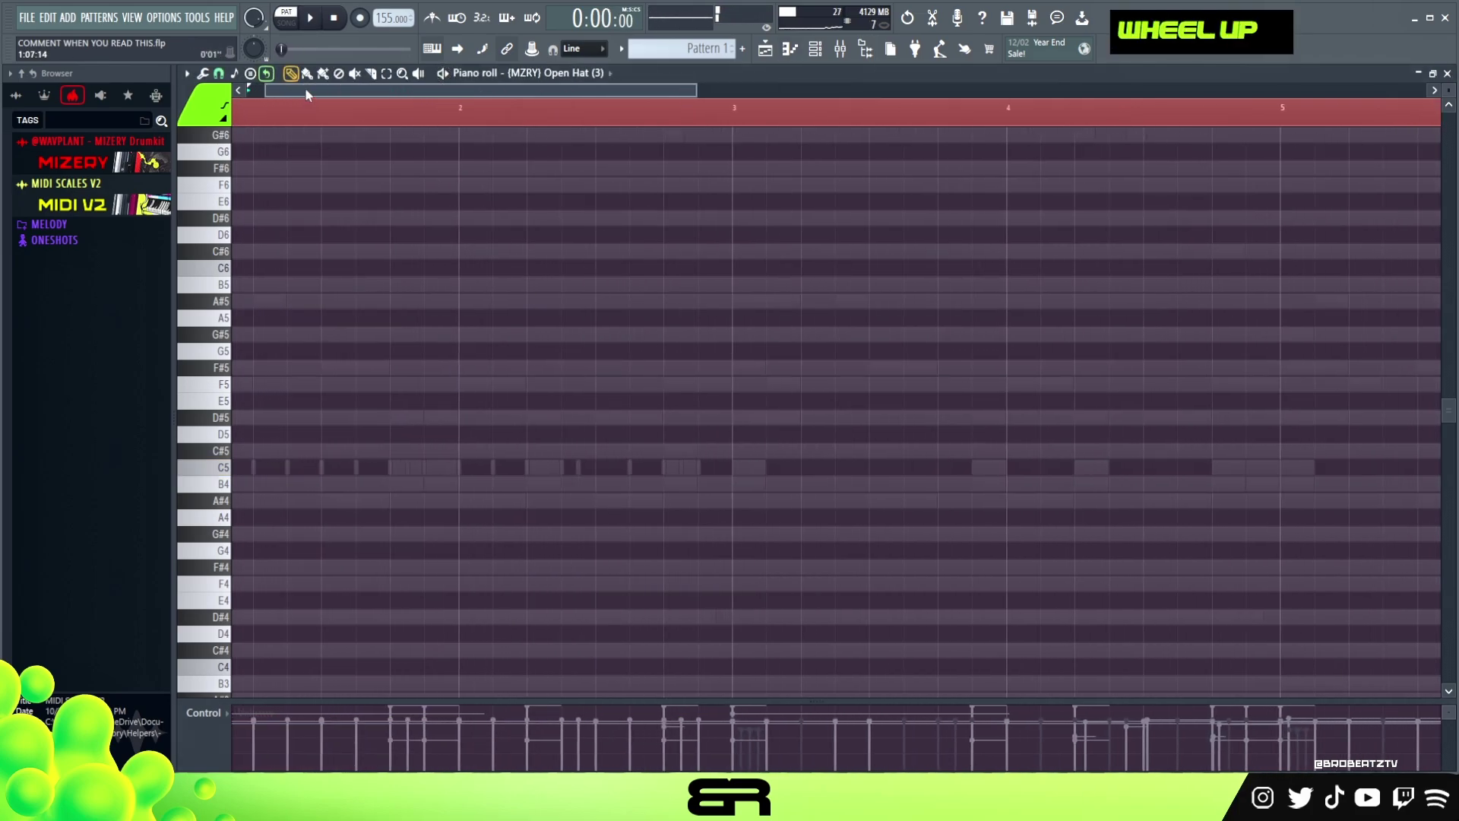
scroll(307, 94, left, 1)
right_click(281, 484)
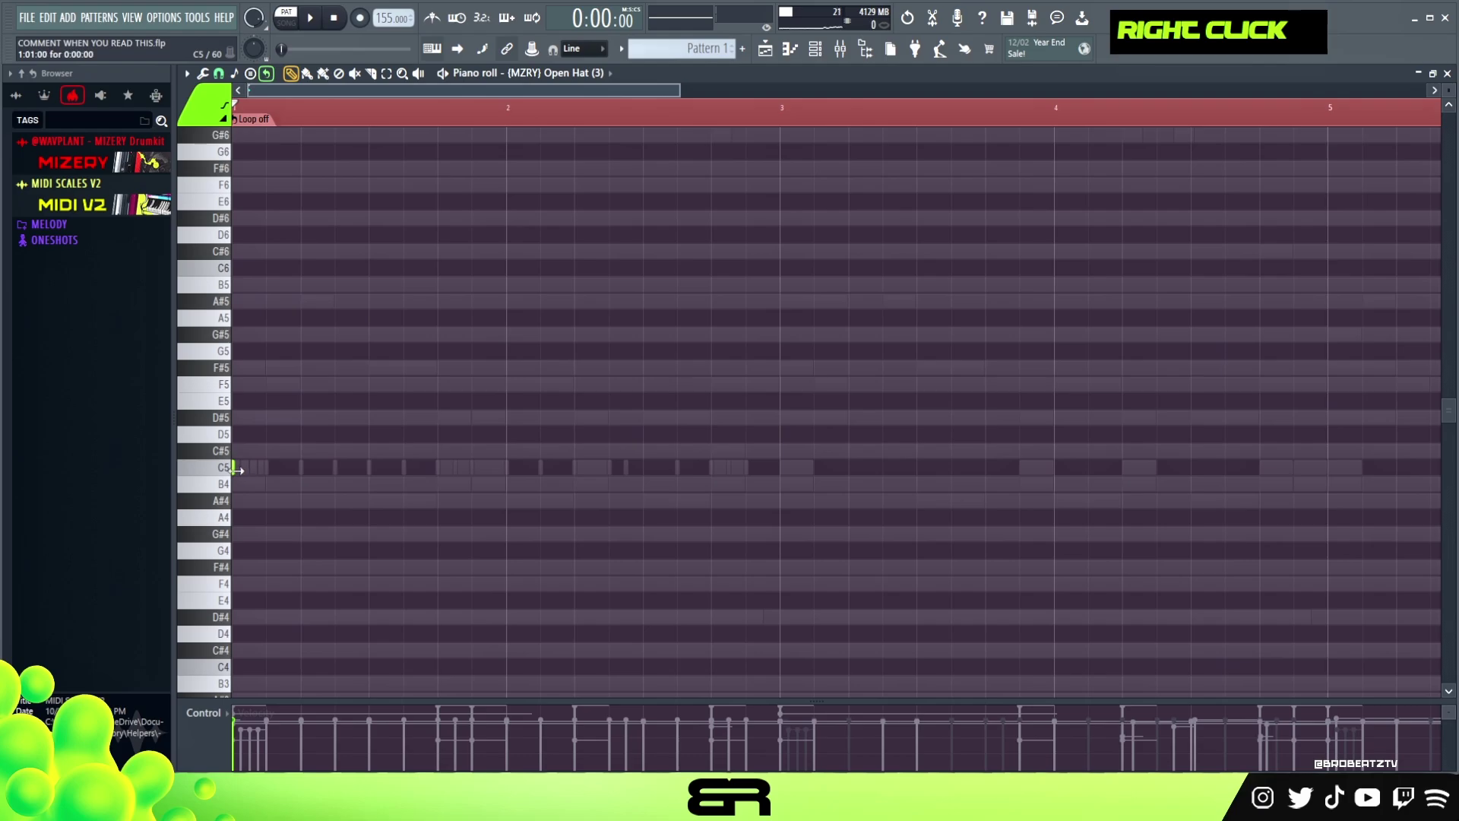
Lengthen the open hat's C5 note to one beat and duplicate it to the start of bars 2, 3 and 4
ctrl+click(251, 467)
mouse_move(250, 468)
mouse_down()
mouse_move(545, 468)
mouse_move(514, 468)
mouse_up()
key(ctrl+a)
shift+click(349, 467)
mouse_move(350, 467)
mouse_down()
mouse_move(798, 480)
mouse_move(836, 468)
mouse_up()
drag(472, 425, 875, 516)
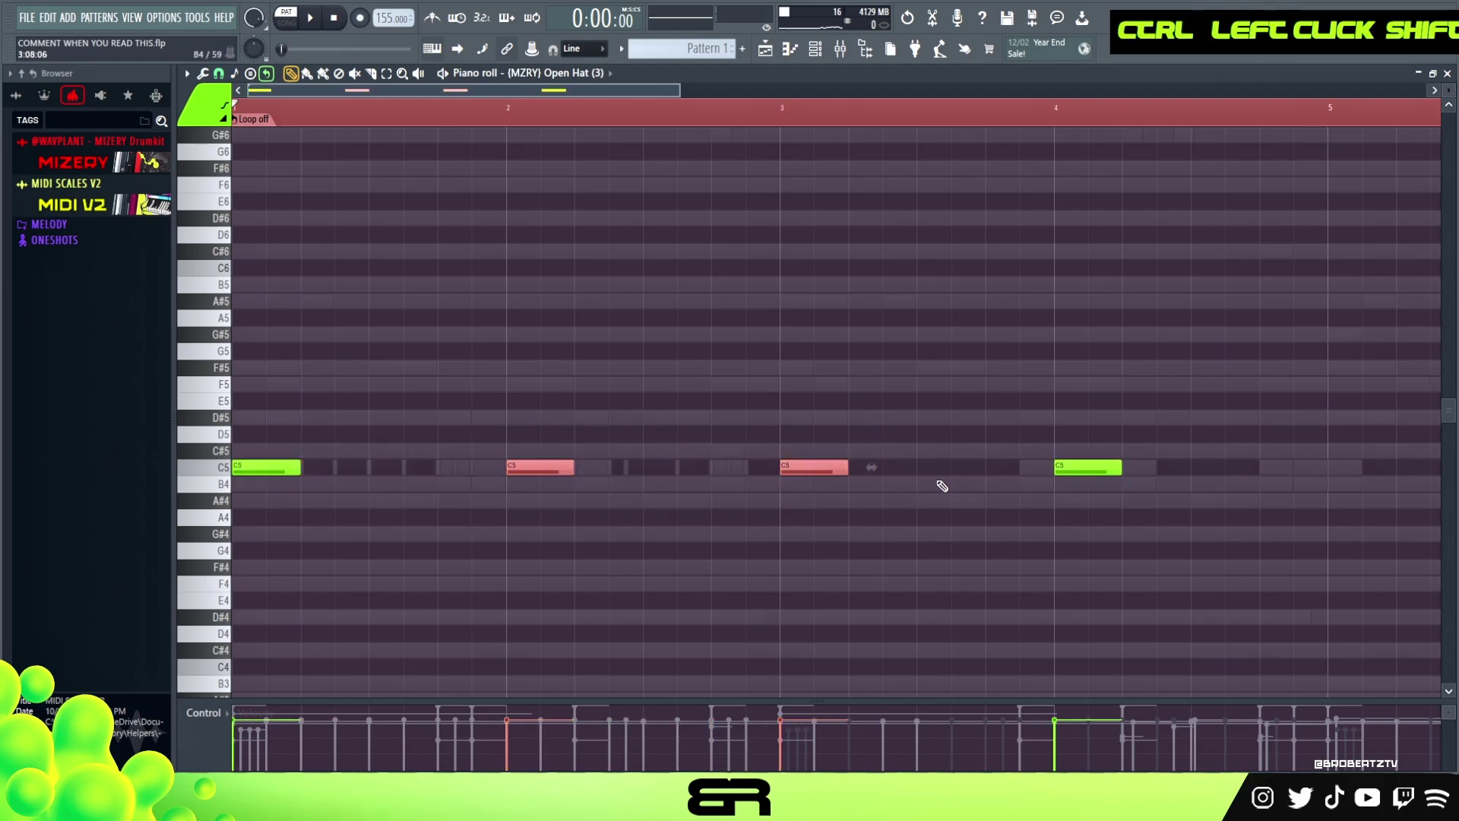
Move the open hat notes in bars 2 and 4 down to F4 and slightly lower their velocity during playback
right_click(812, 465)
key(ctrl+z)
ctrl+click(1088, 467)
ctrl+shift+click(538, 469)
drag(538, 474, 534, 579)
key(space)
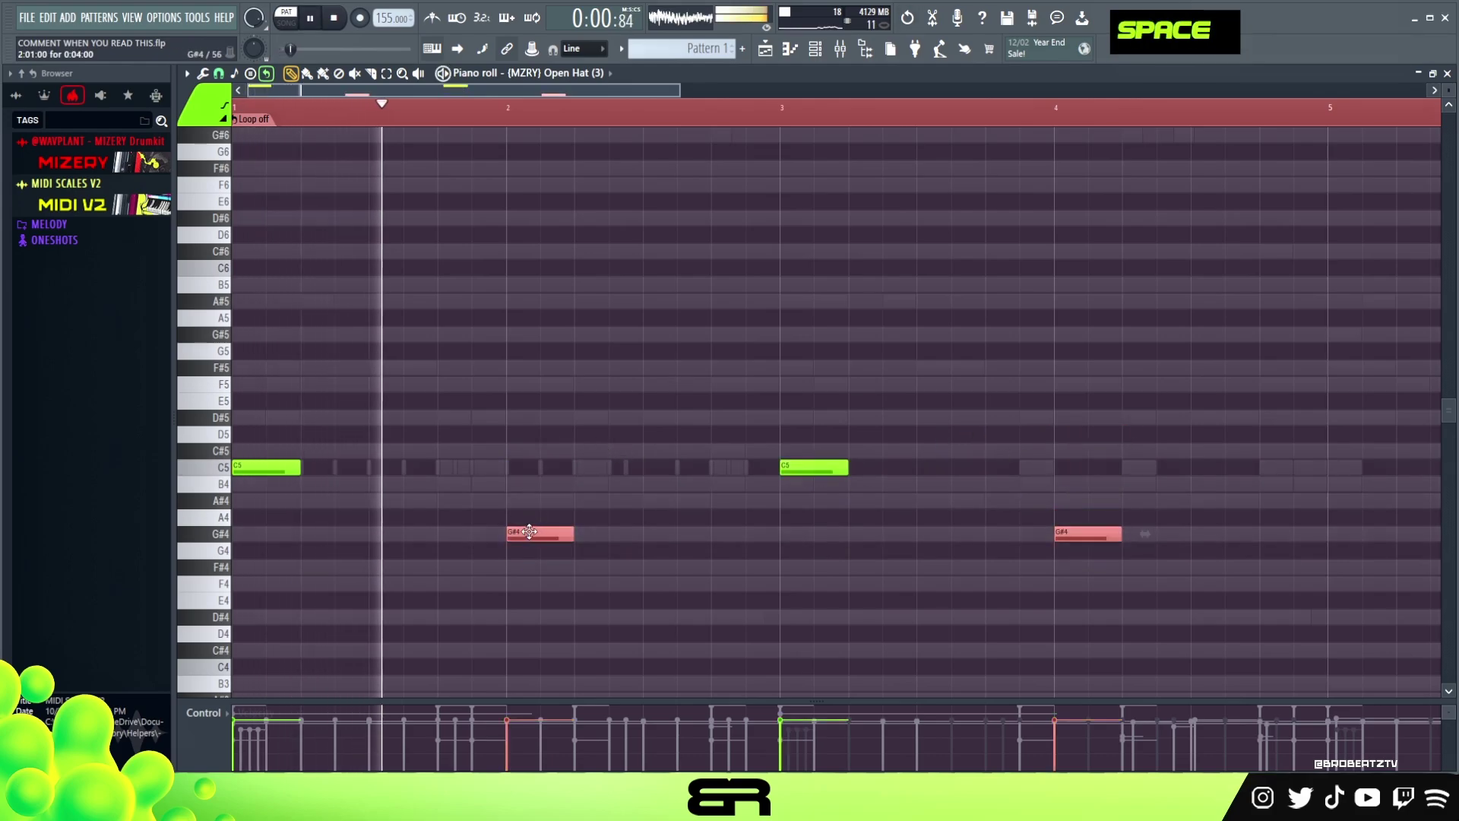
scroll(559, 572, down, 1)
key(space)
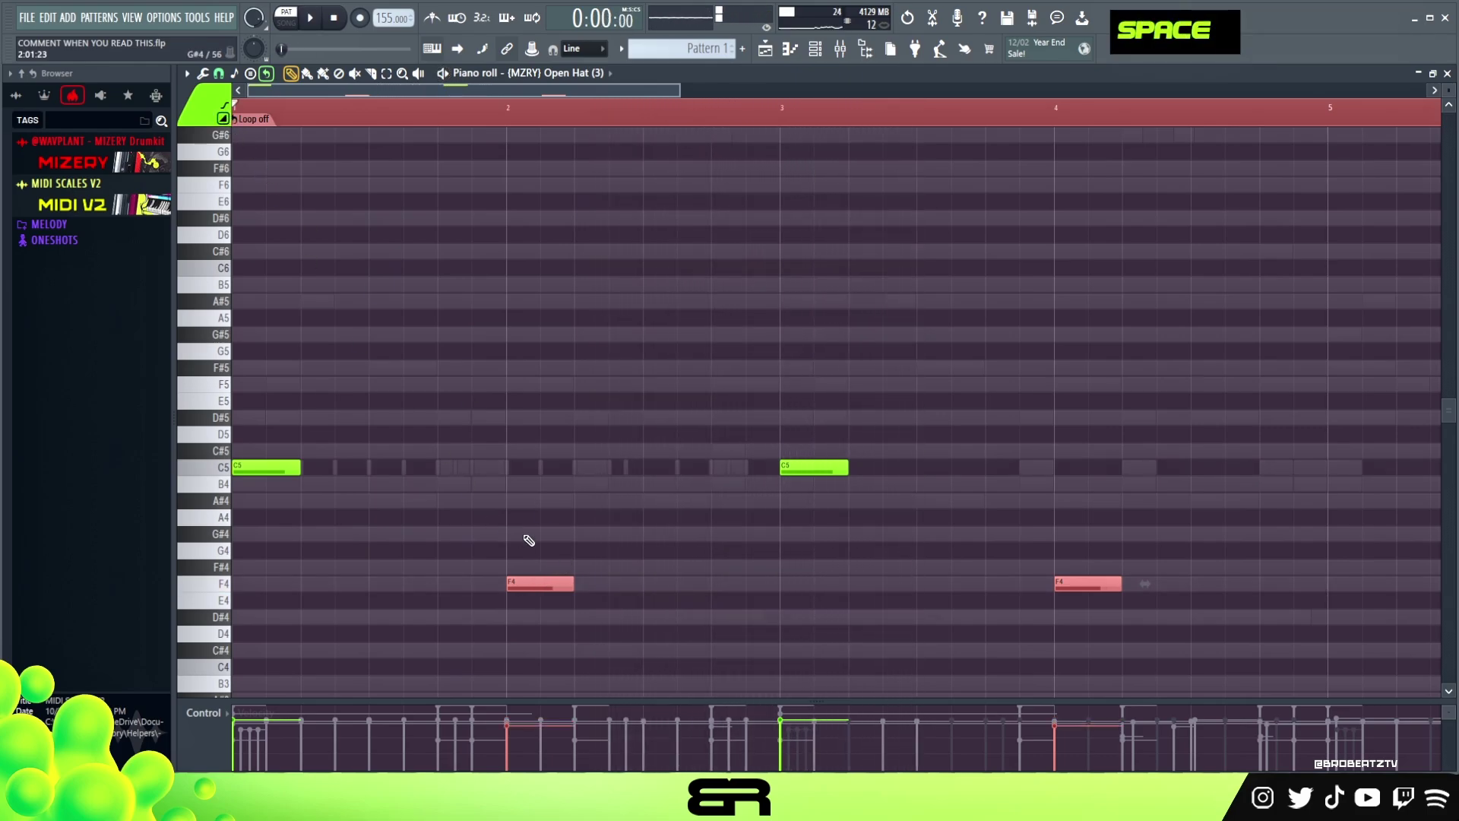
Add a G#4 slide note over the open hat in bar 2 and shift it slightly earlier, checking the timing in playback
click(618, 535)
click(474, 113)
key(space)
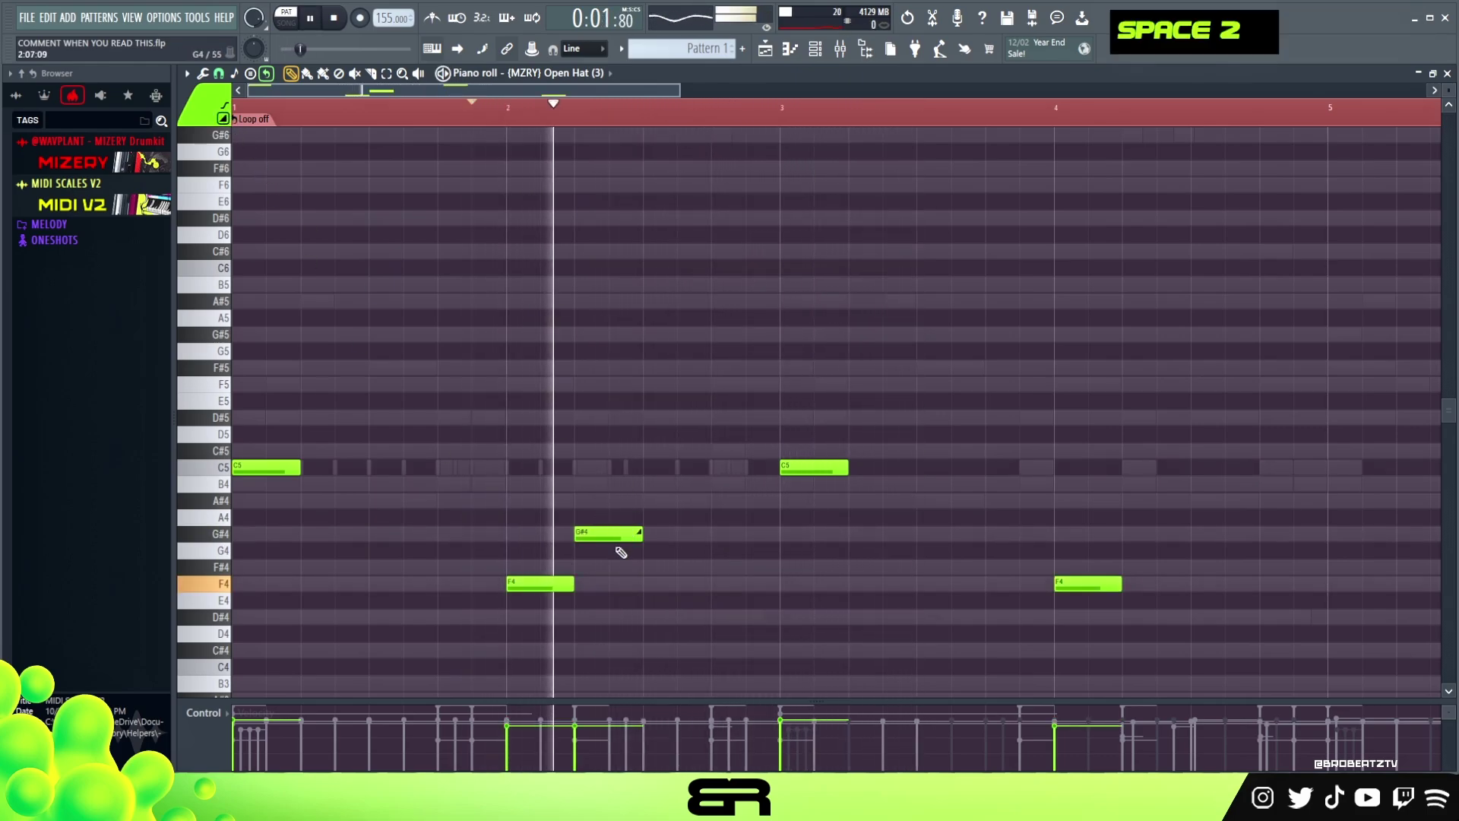
key(space)
key(space)
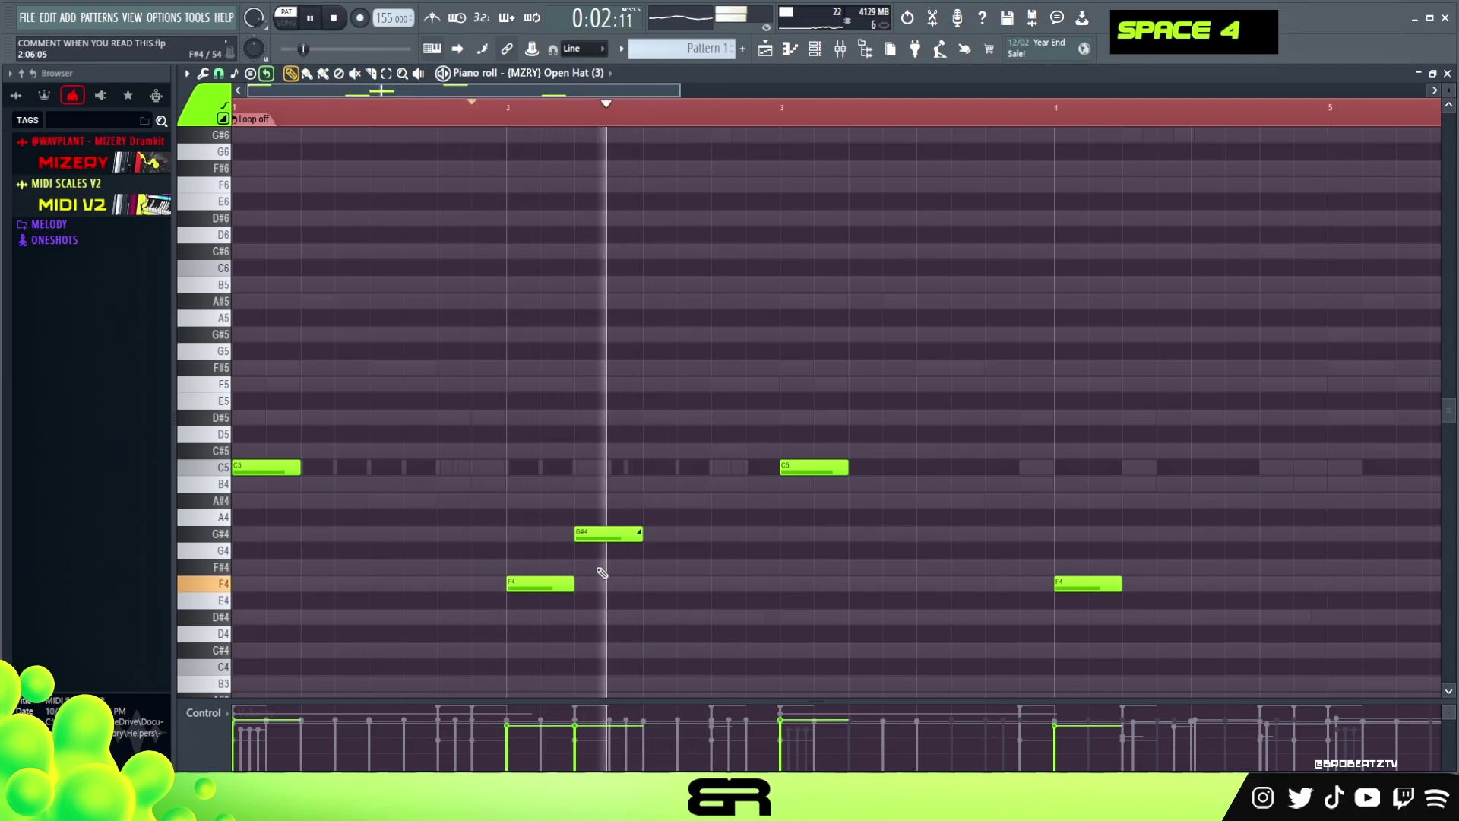
key(space)
key(space)
mouse_move(628, 533)
mouse_down()
mouse_move(596, 534)
mouse_move(619, 533)
mouse_up()
key(space)
key(space)
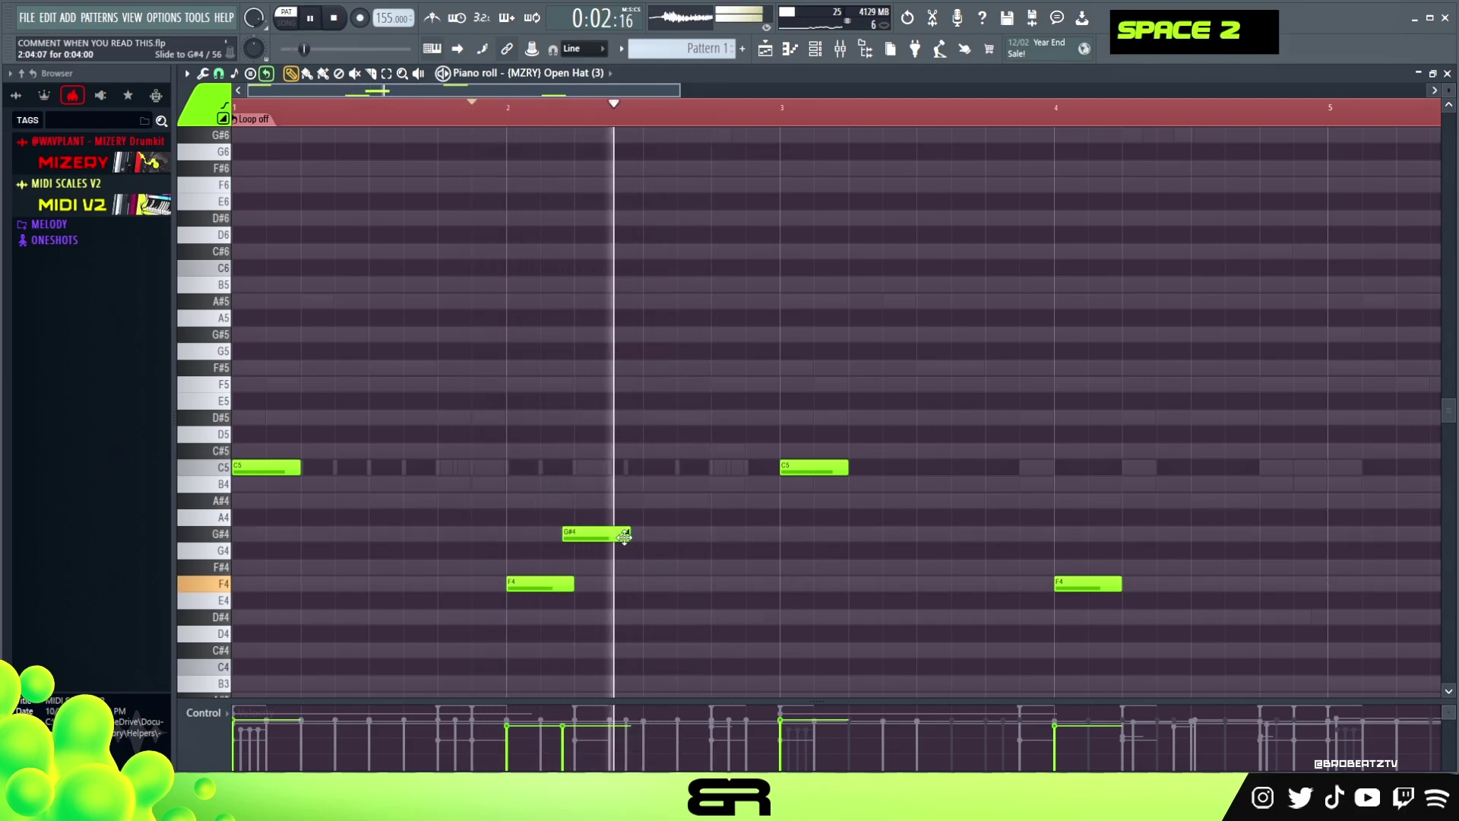
Add a matching G#4 slide note over the open hat in bar 4 and play the pattern back
alt+click(1103, 533)
right_click(986, 528)
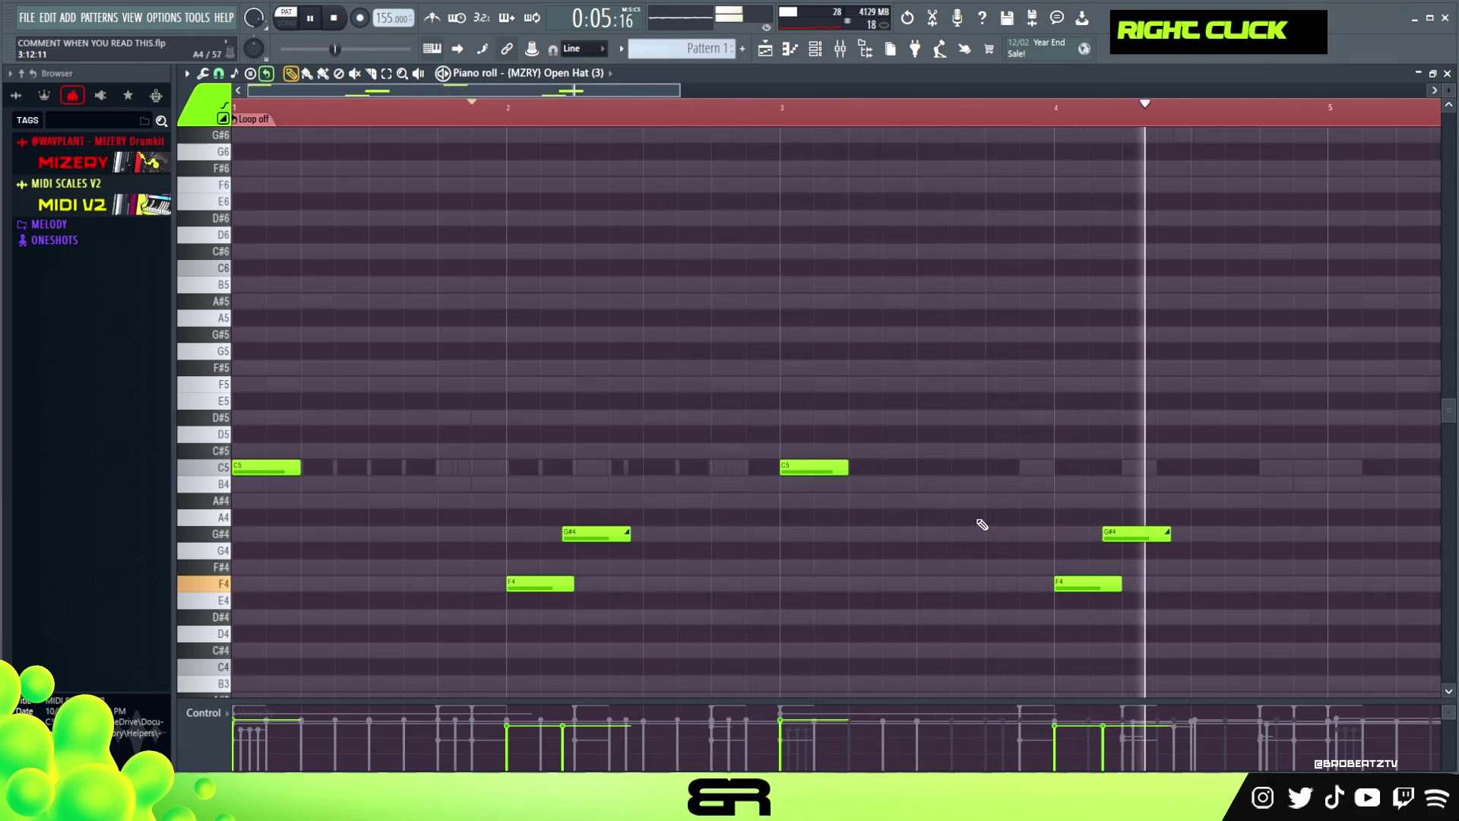
key(space)
key(space)
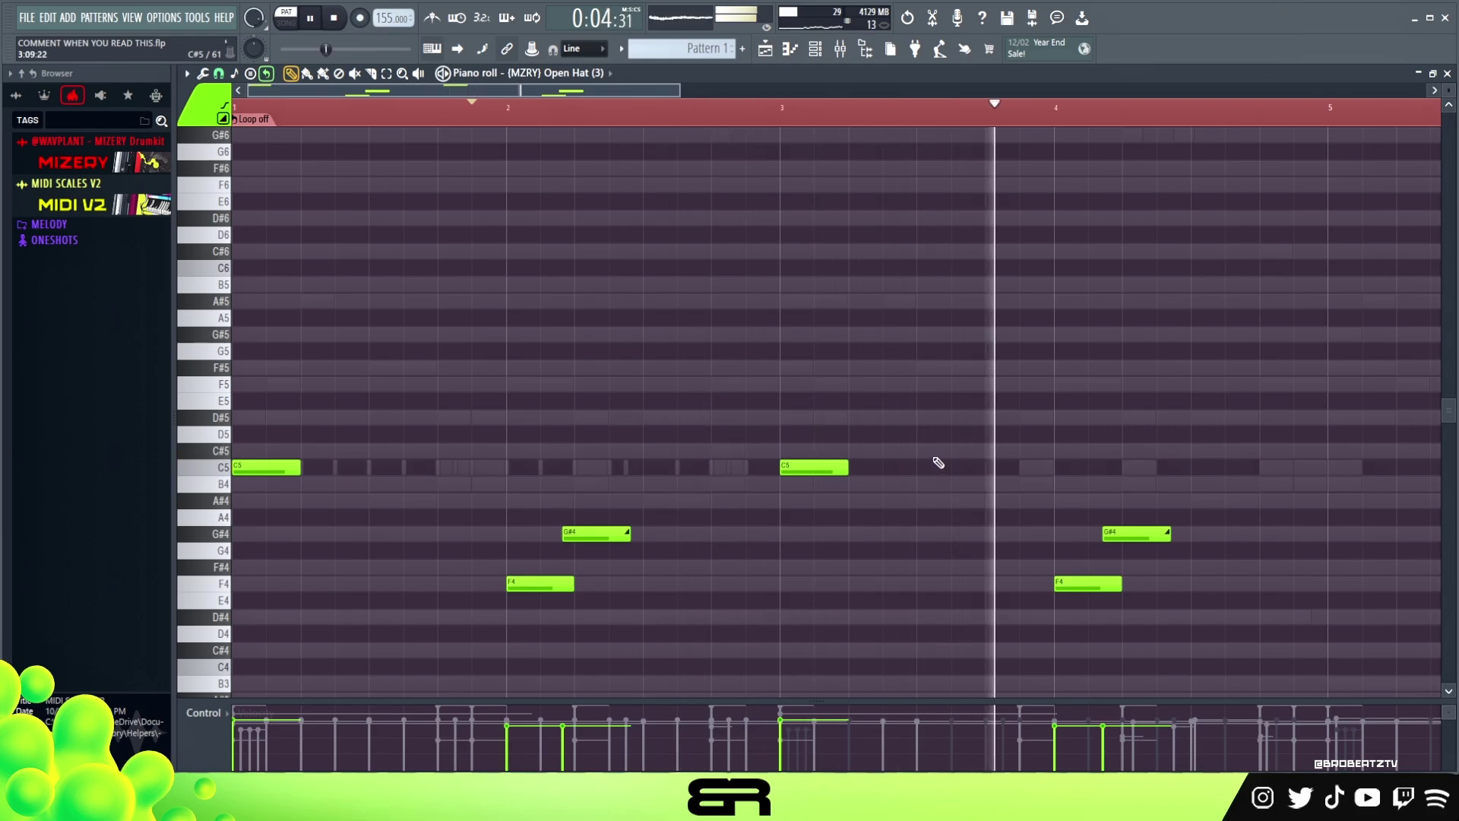
Play back the drums in the channel rack and loop the Open Hat (3) pattern every four bars
key(space)
key(F6)
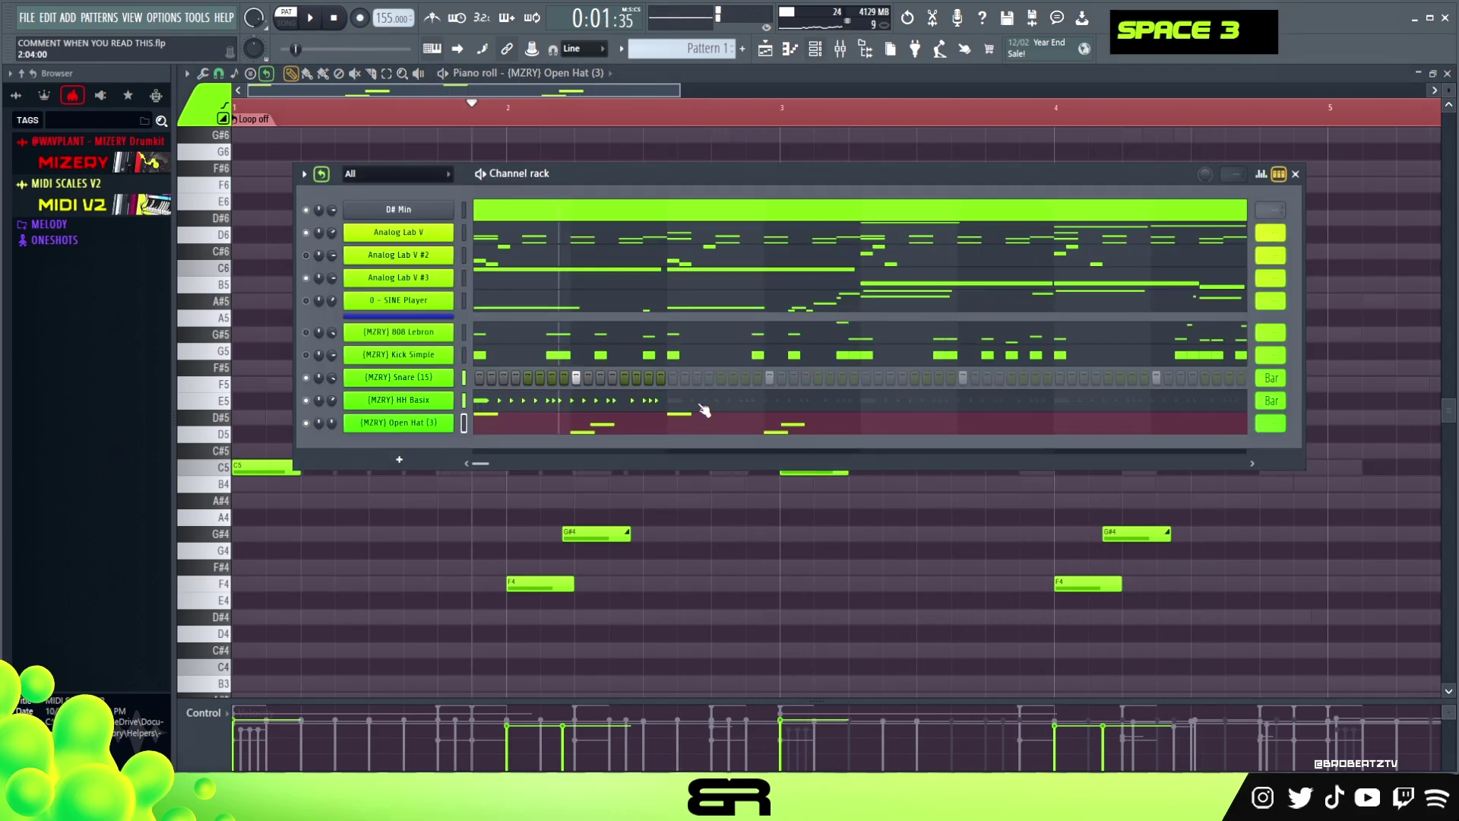
key(space)
key(space)
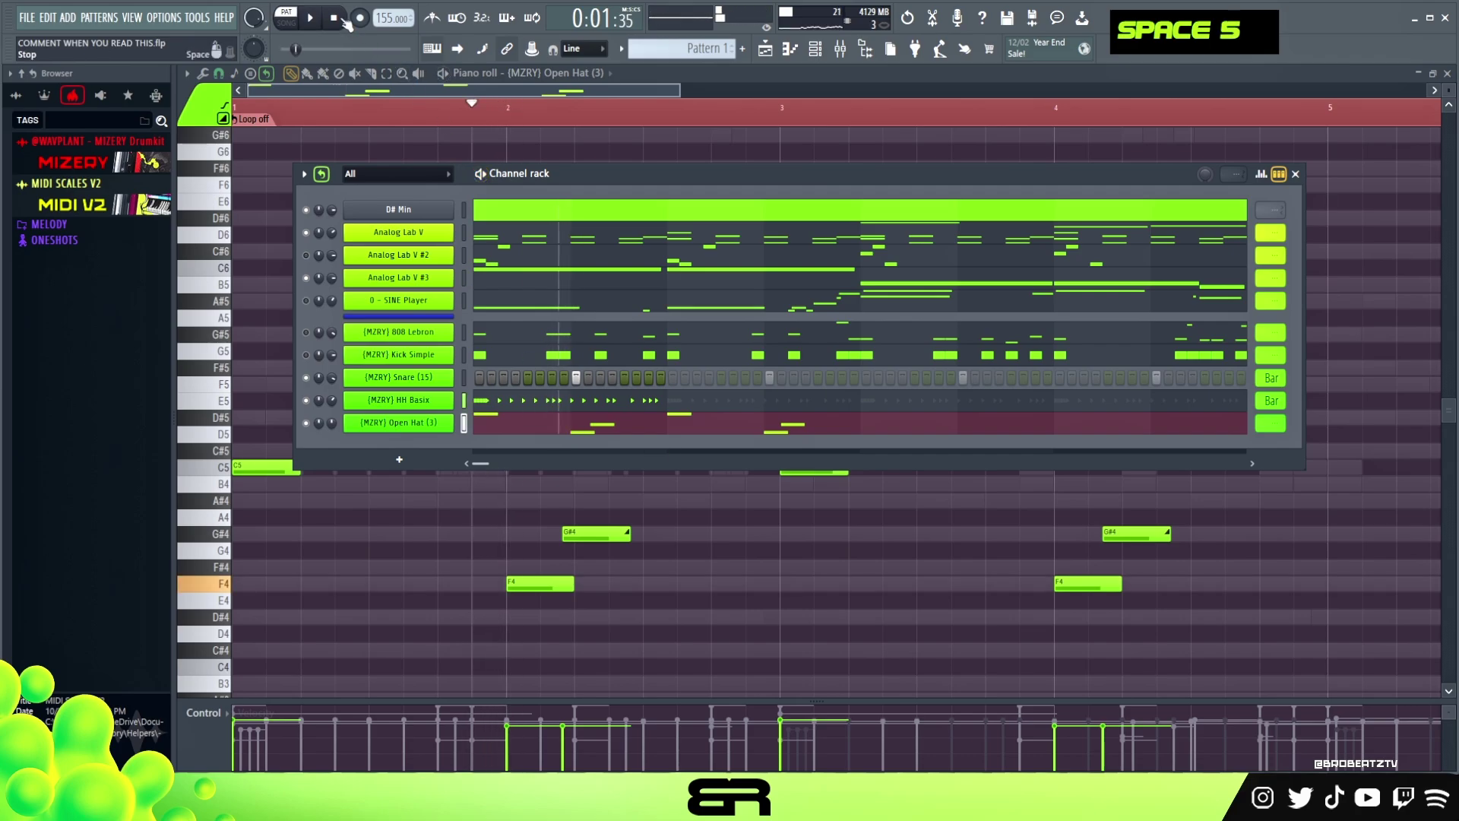
key(space)
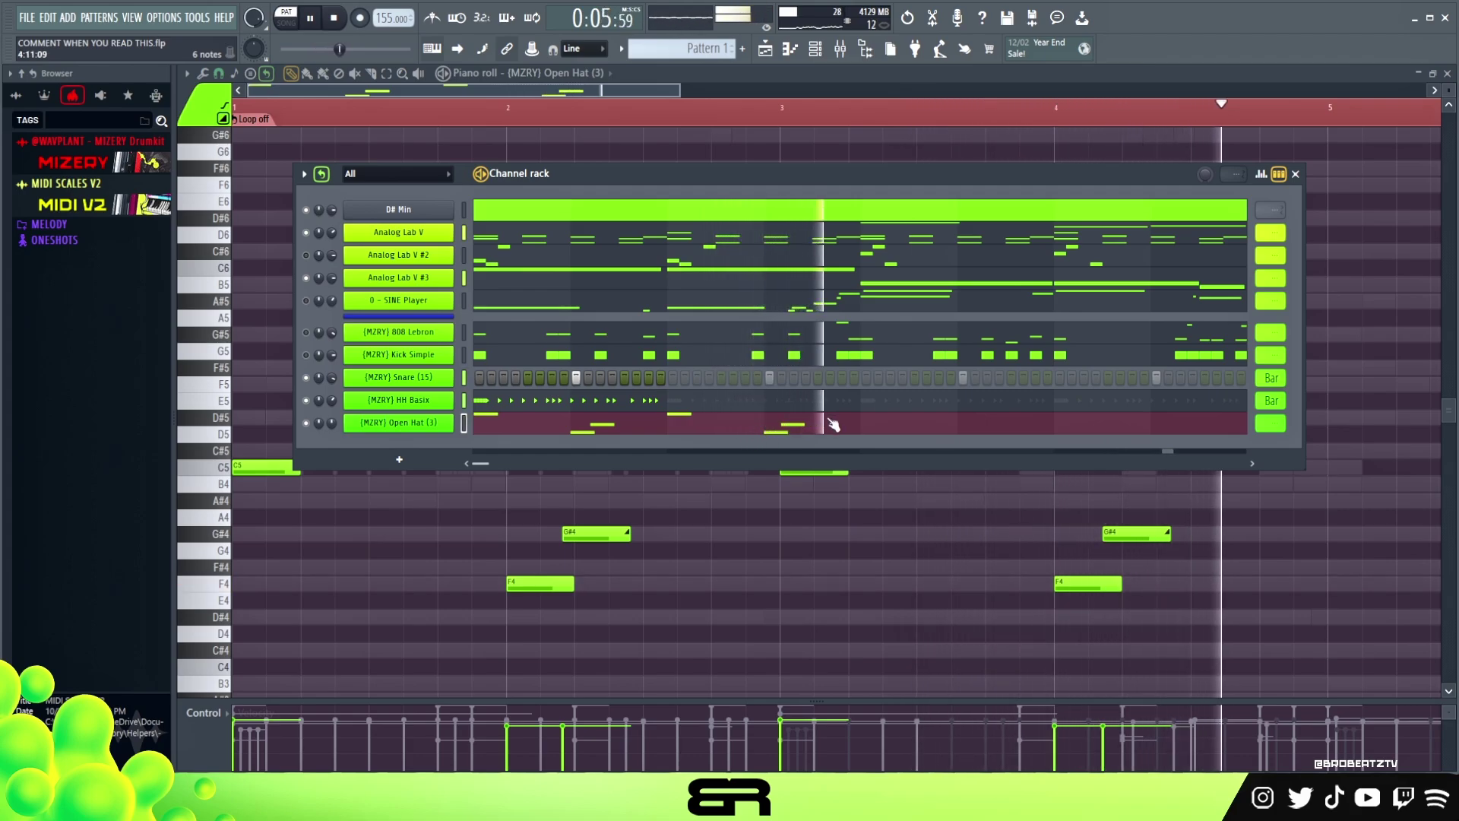
key(space)
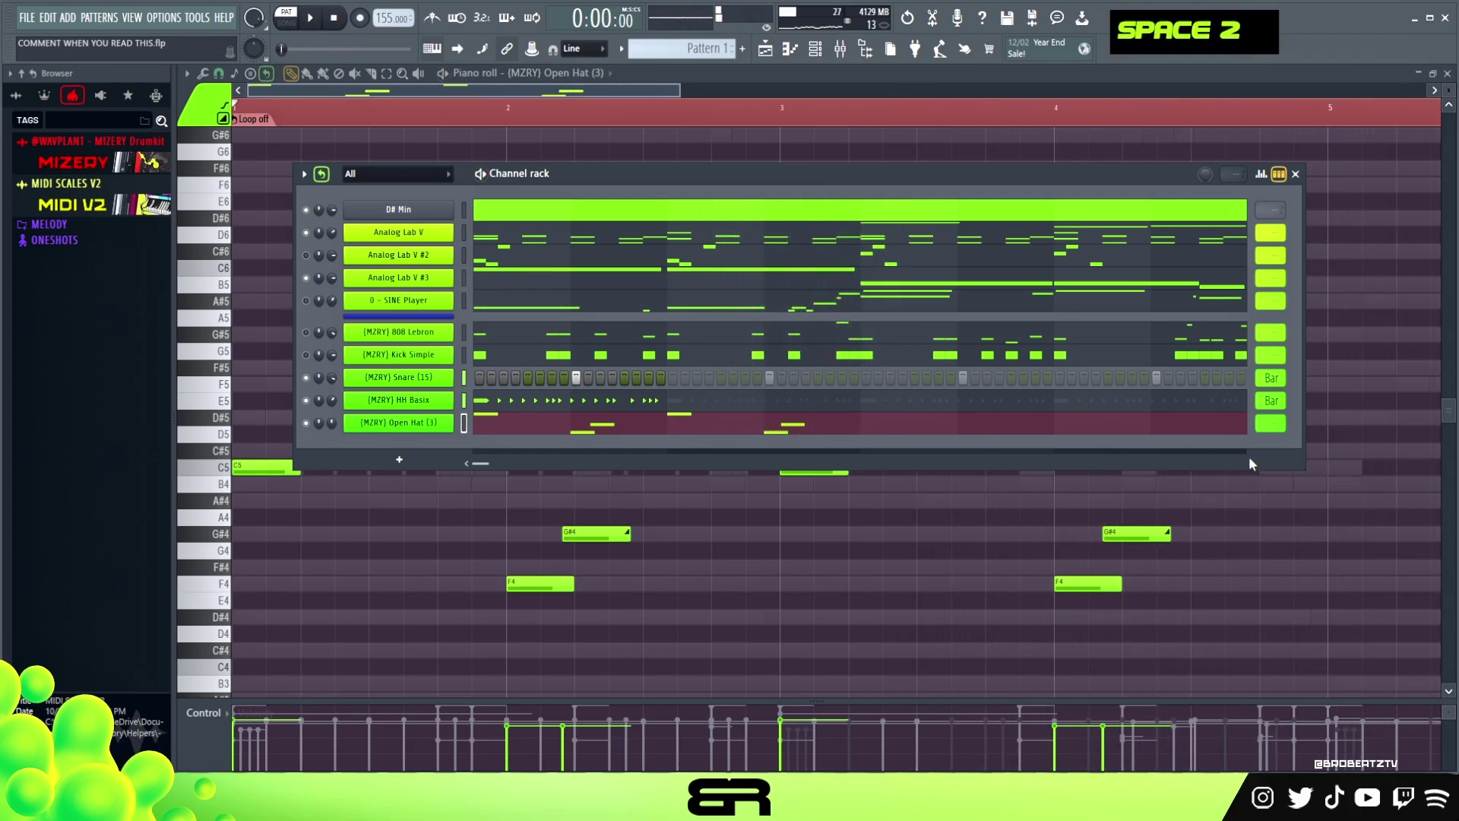
scroll(1282, 427, down, 1)
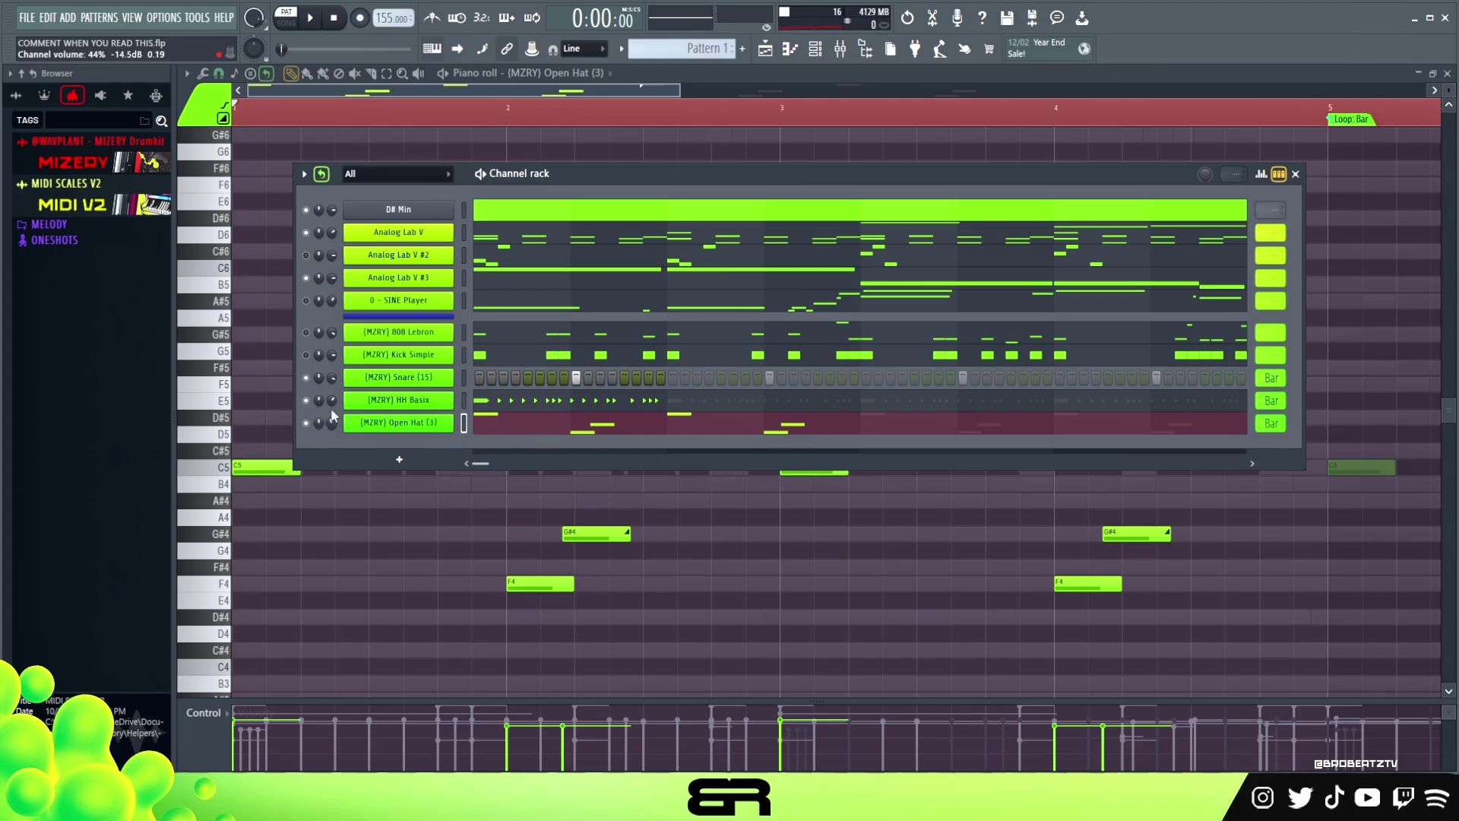
Unmute Analog Lab V #2, SINE Player, 808 Lebron and Kick Simple, mute Analog Lab V #3, and adjust the Snare (15) volume during playback
double_click(308, 293)
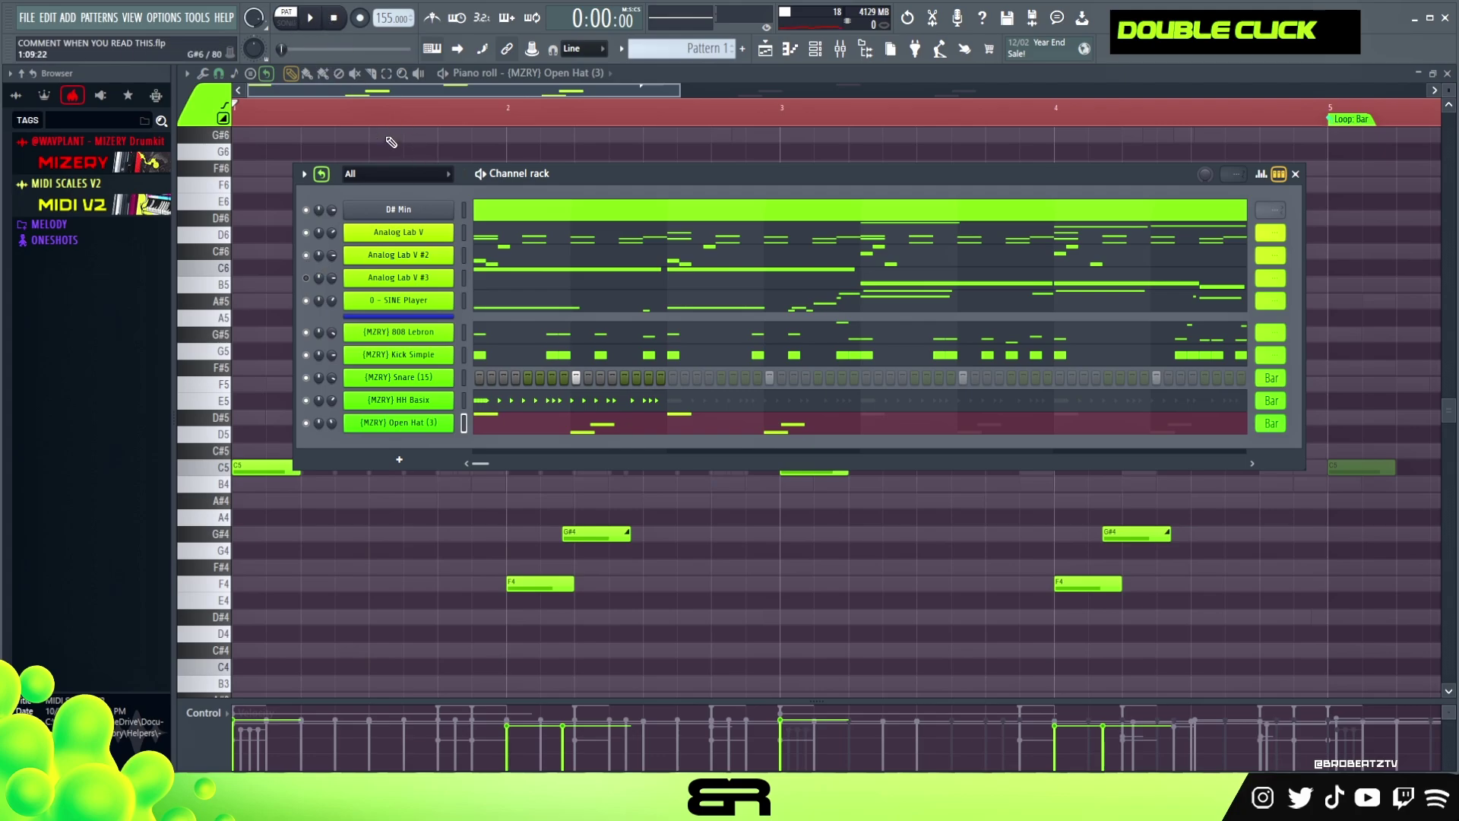
key(space)
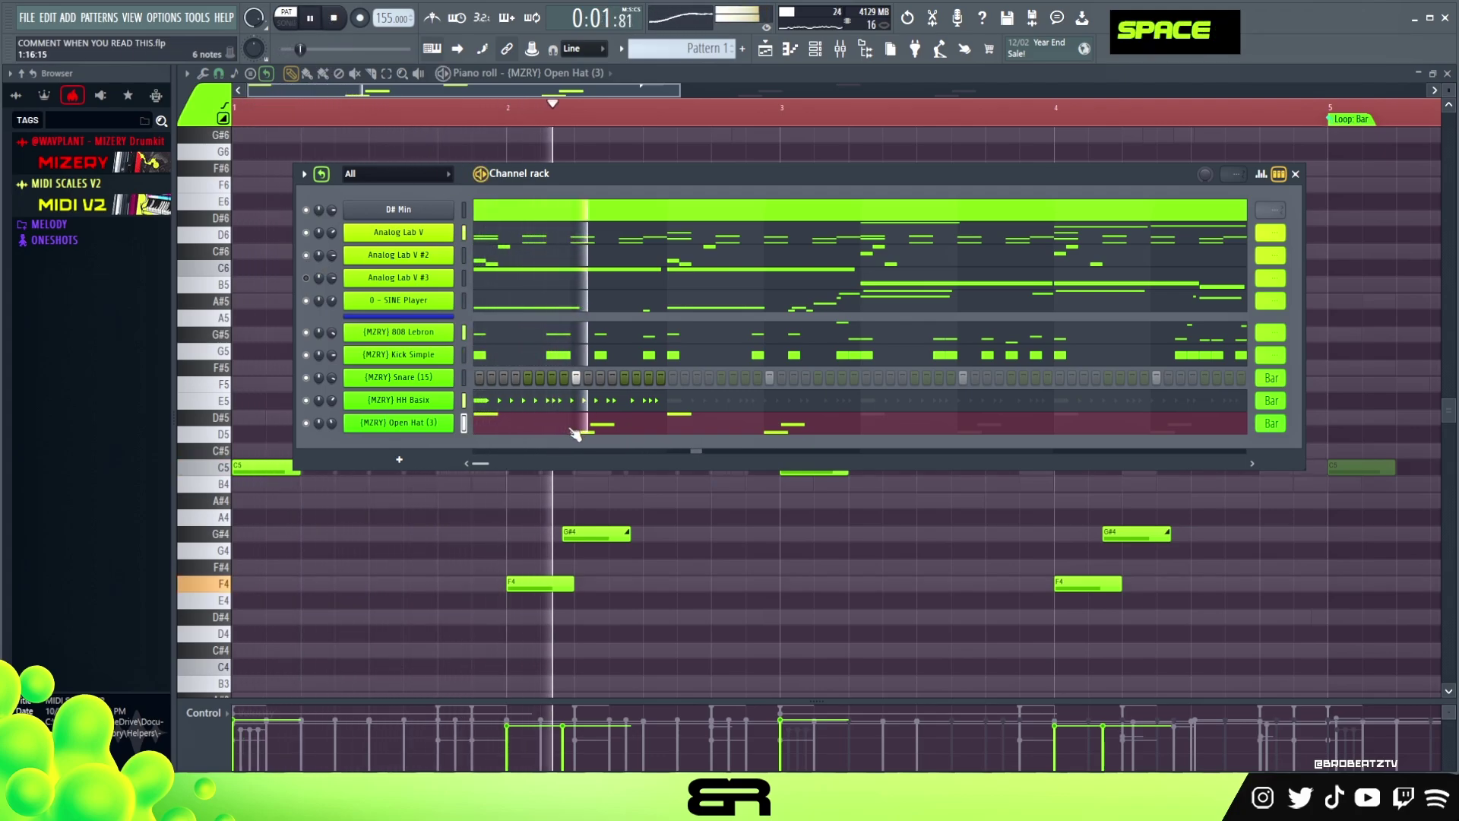
mouse_move(332, 378)
mouse_down()
mouse_move(333, 411)
mouse_move(338, 375)
mouse_up()
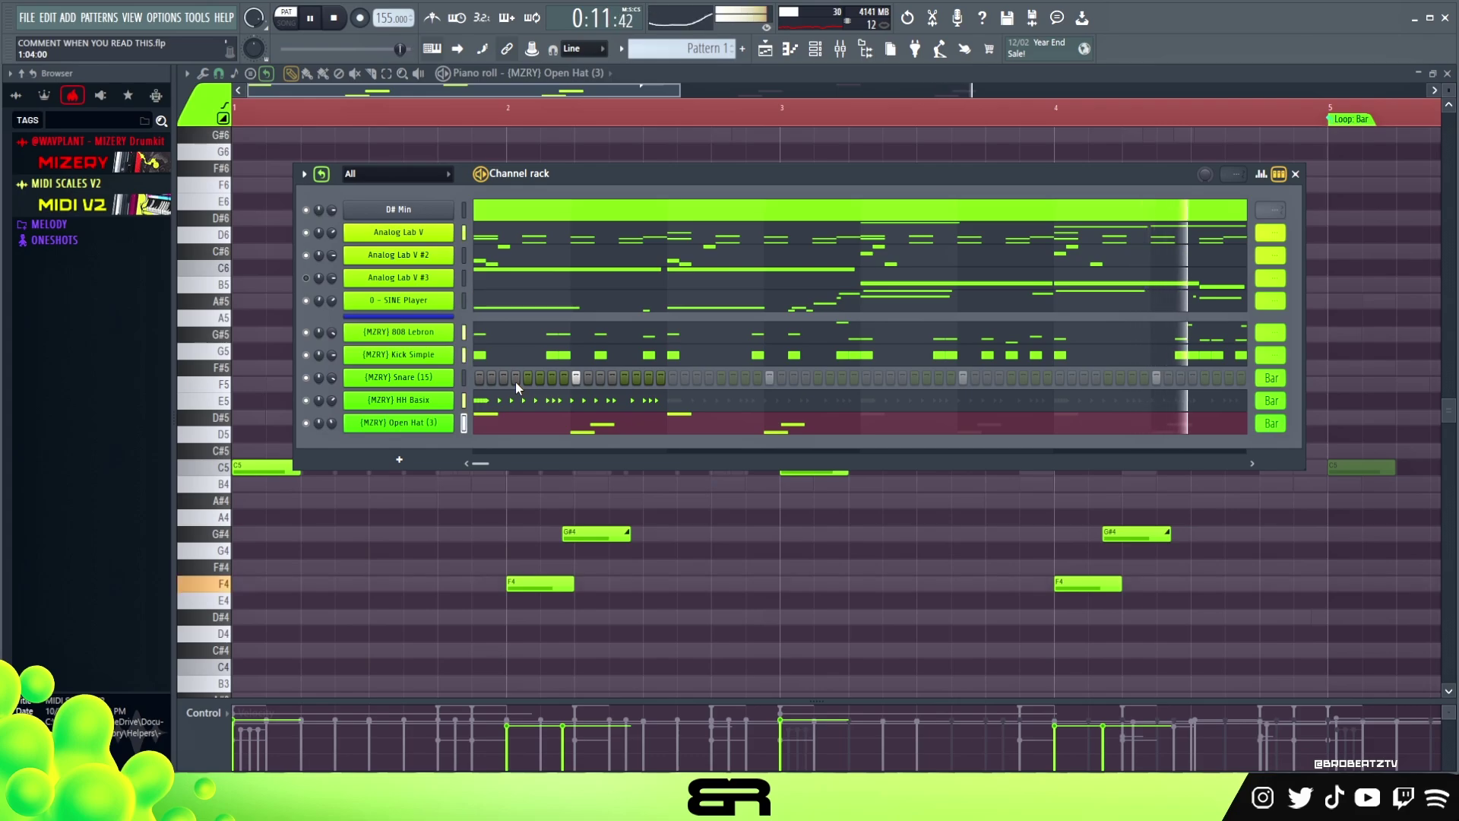
key(space)
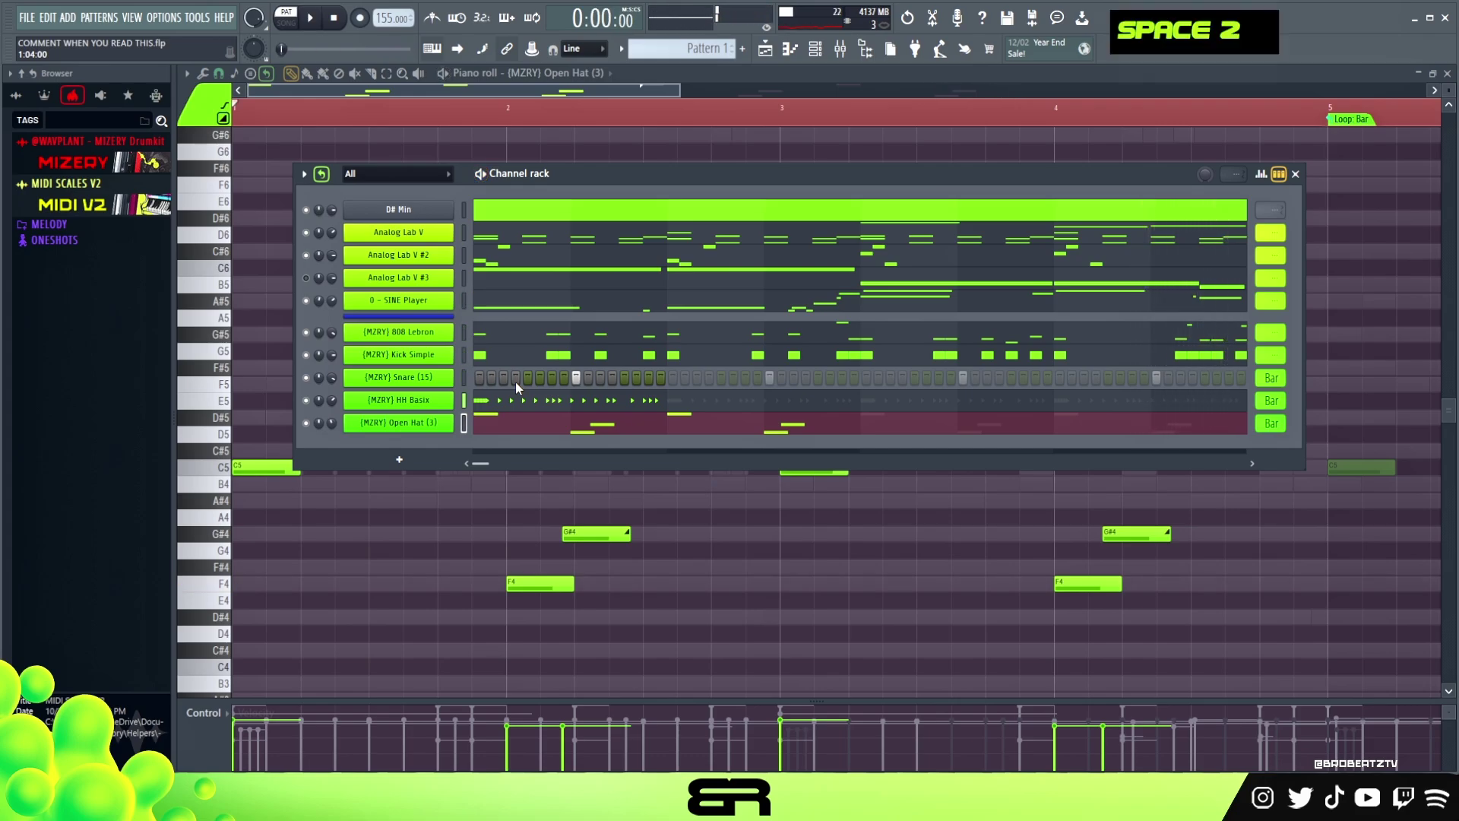